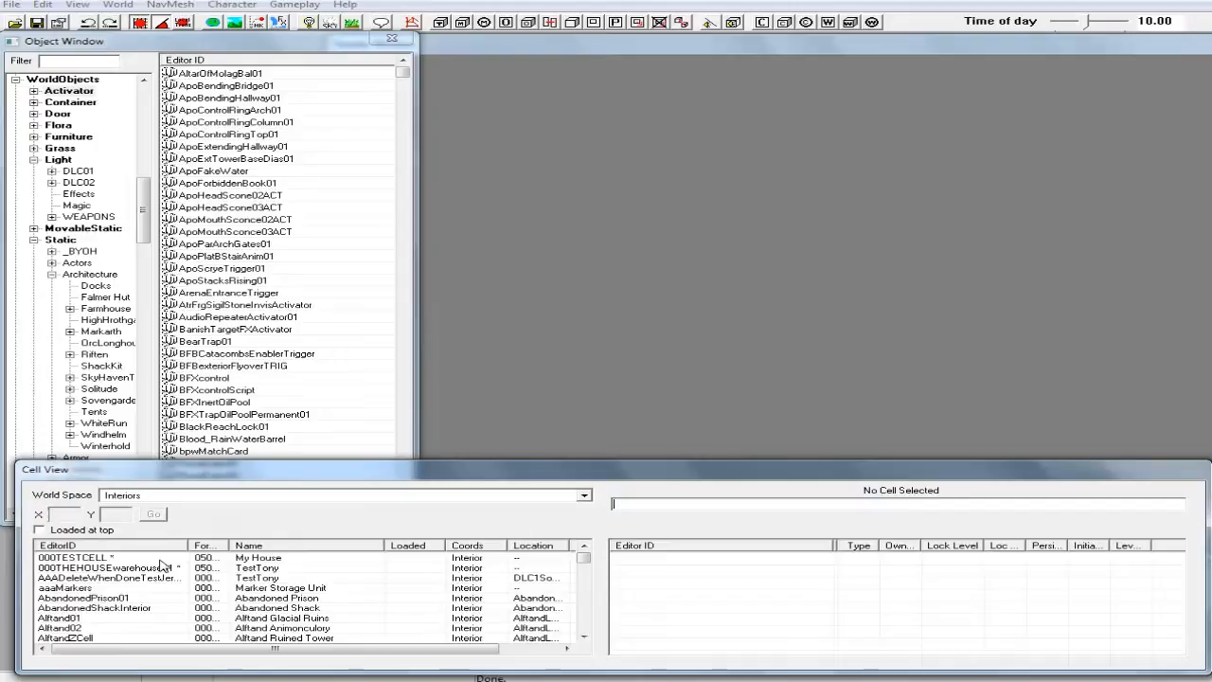
Load the interior cell 000TESTCELL and find a clear patch of floor beside the rock wall.
left_click(87, 558)
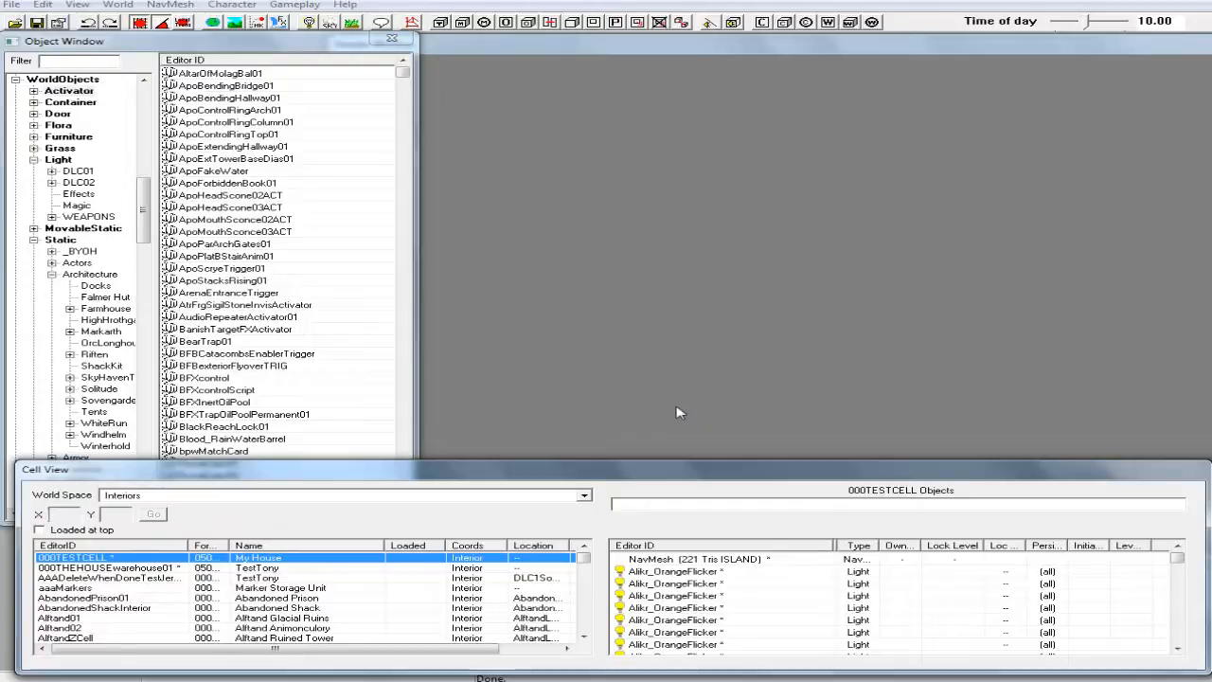
left_click(791, 413)
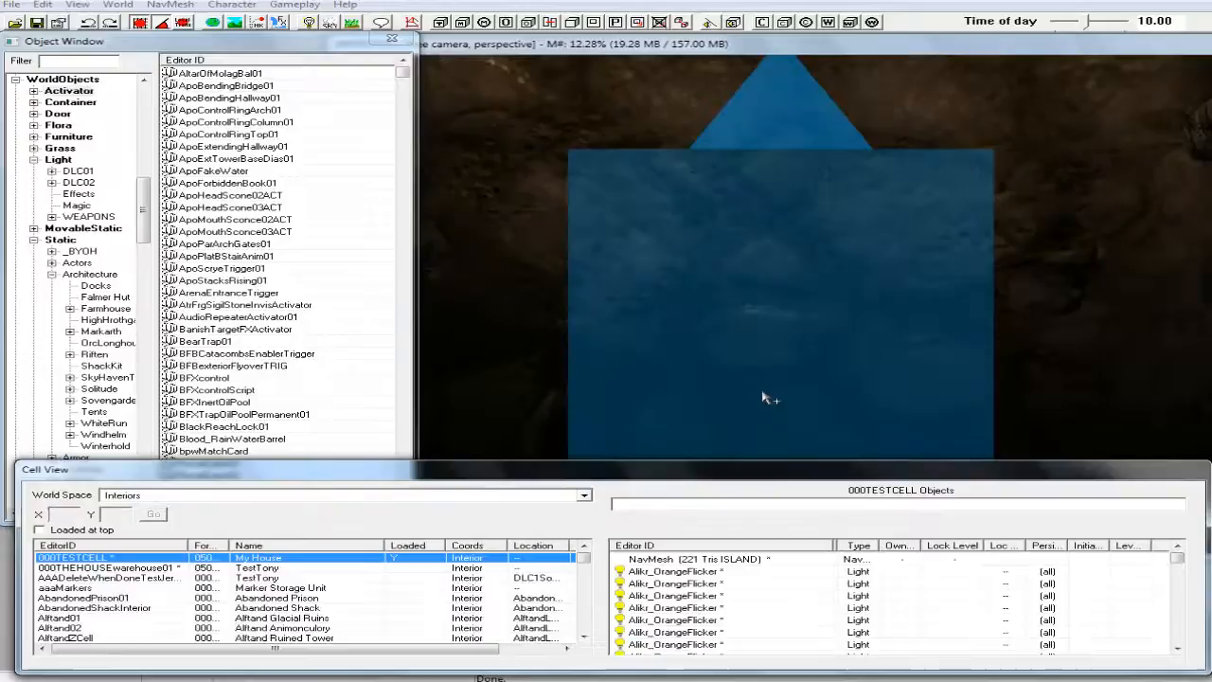
left_click(768, 375)
mouse_move(788, 330)
middle_mouse_down("shift")
mouse_move(806, 279)
mouse_move(800, 308)
middle_mouse_up("shift")
scroll(792, 332, "down", 5)
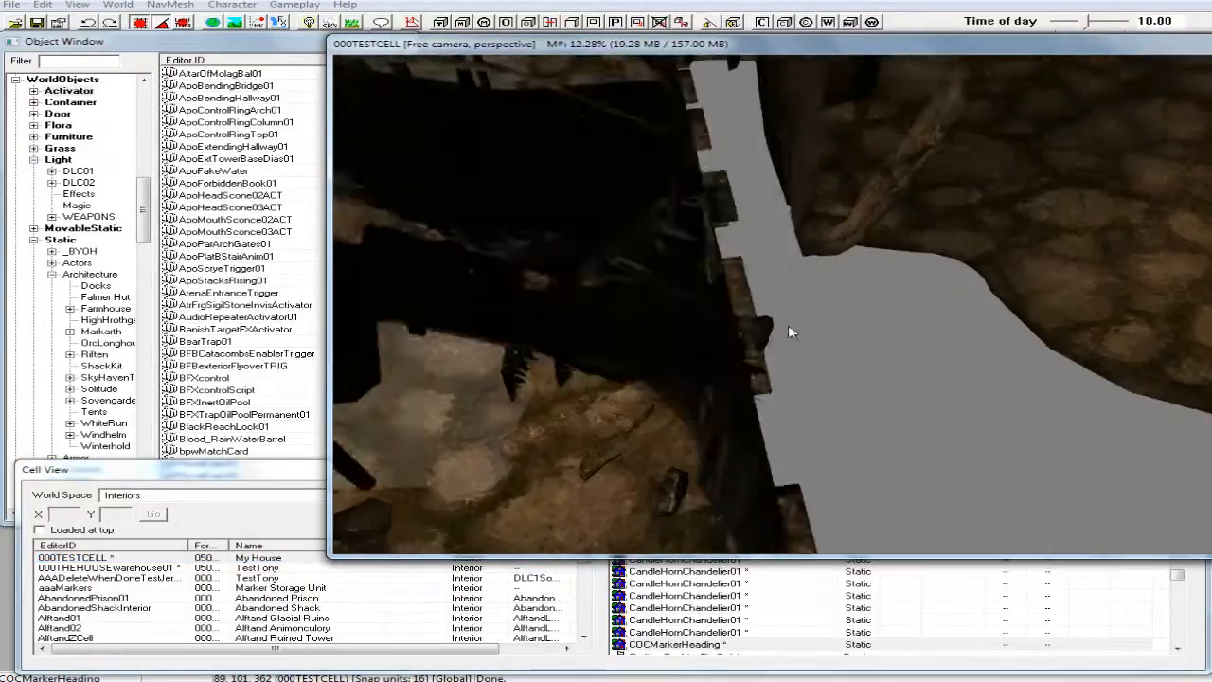
scroll(792, 332, "up", 5)
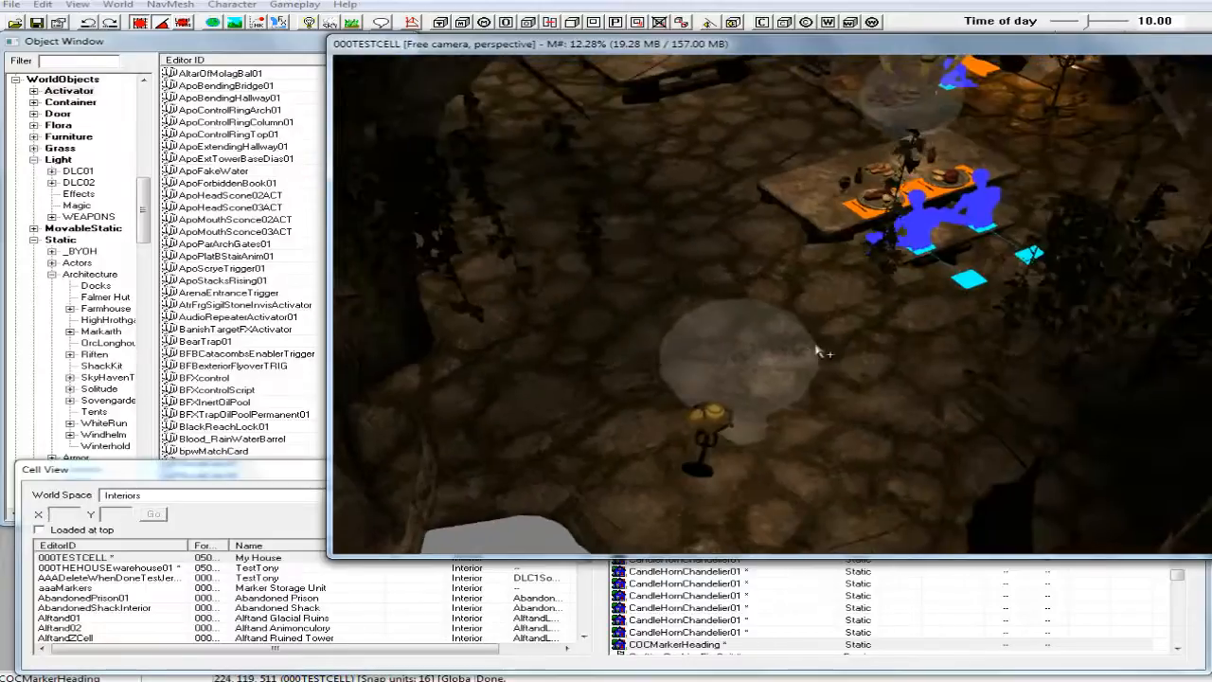
scroll(817, 349, "down", 1)
scroll(817, 346, "up", 1)
middle_click_drag(817, 346, 857, 364)
left_click(762, 382)
scroll(850, 405, "up", 5)
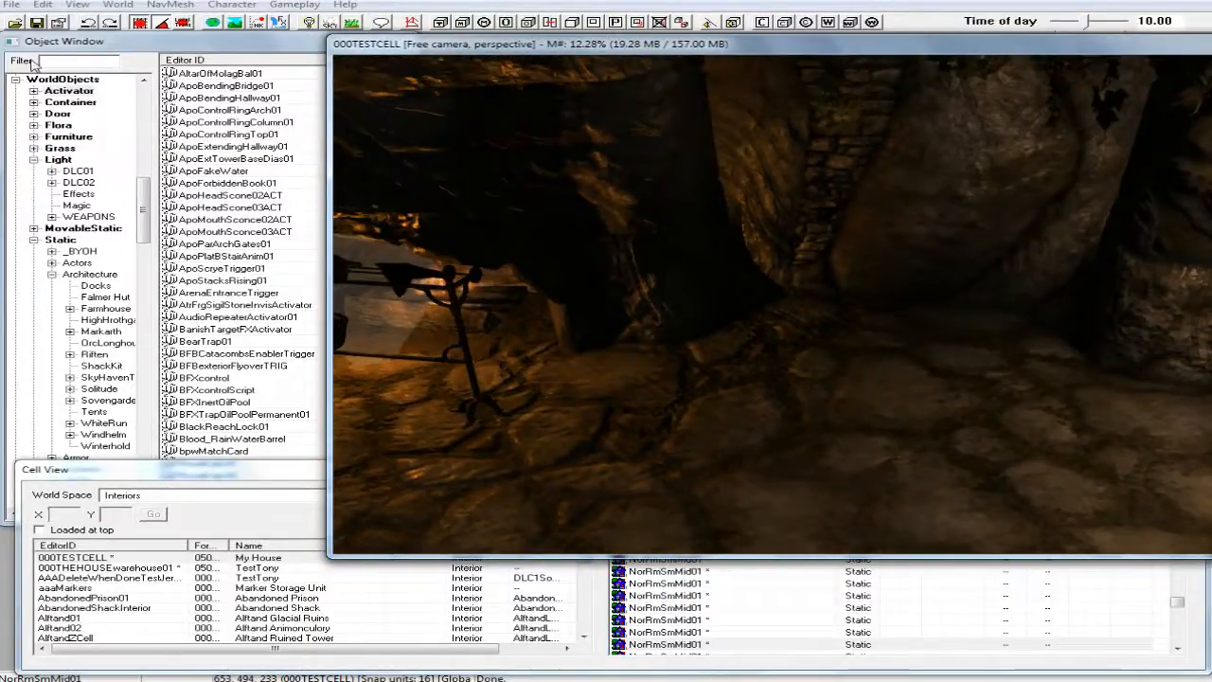
Filter the object list by "barrel" across all object categories.
left_click(69, 59)
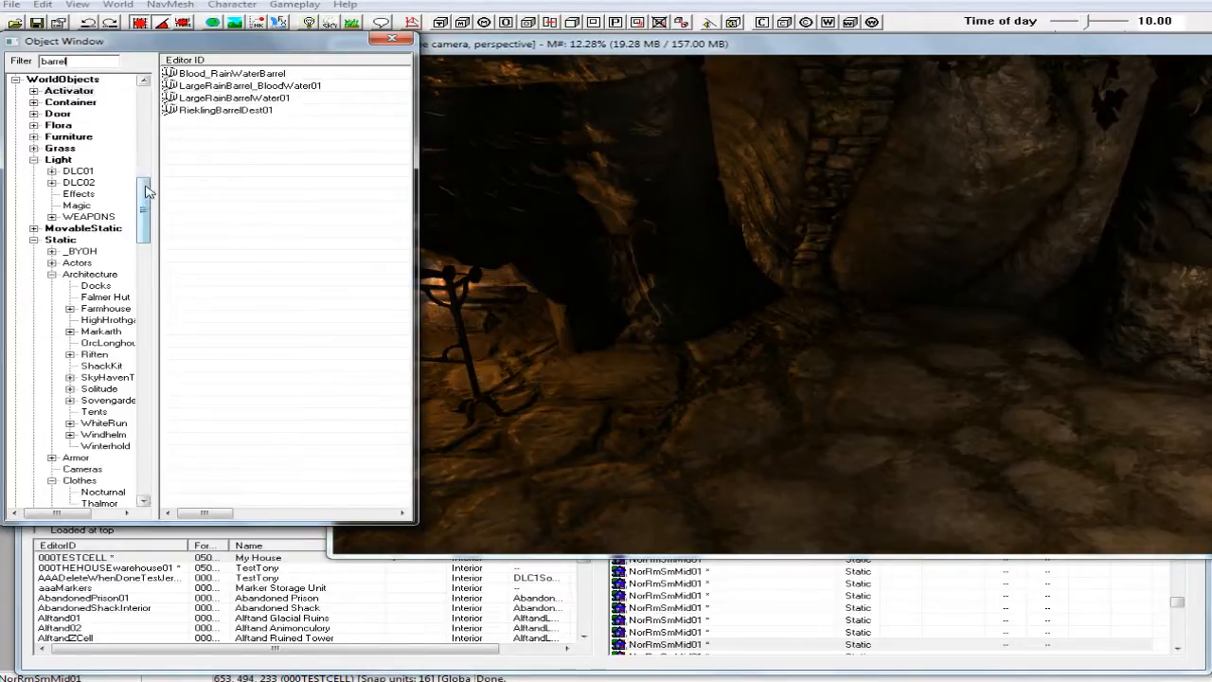
left_click_drag(146, 193, 149, 487)
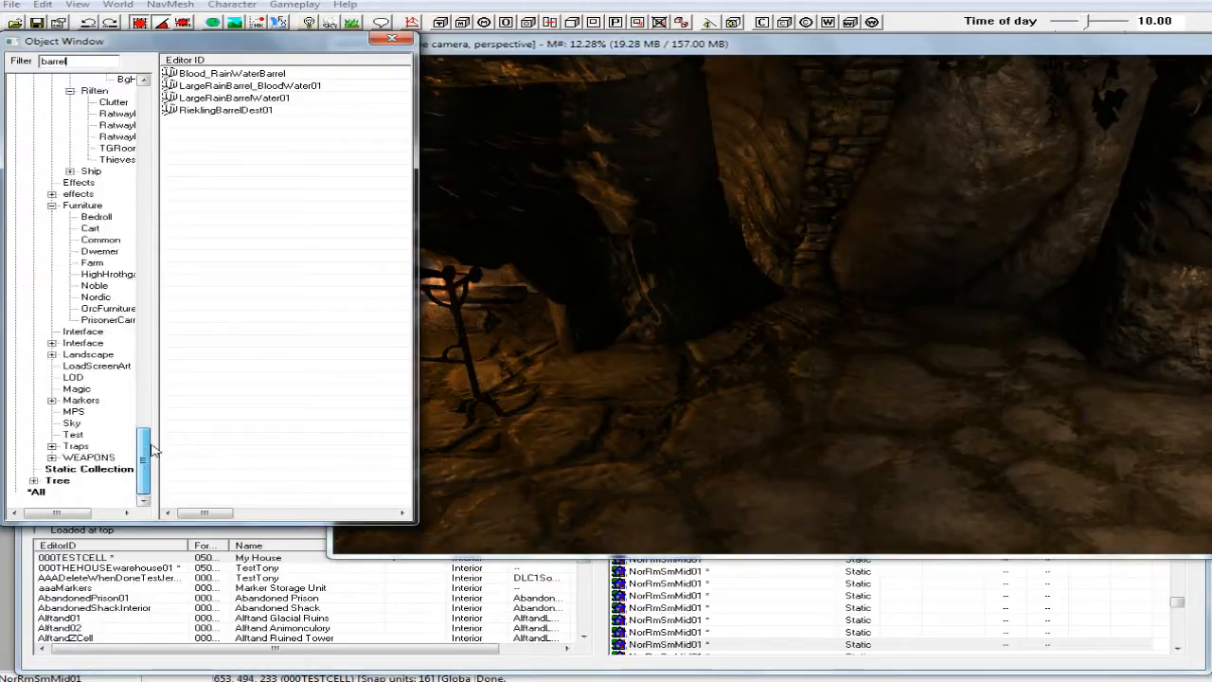
left_click(36, 492)
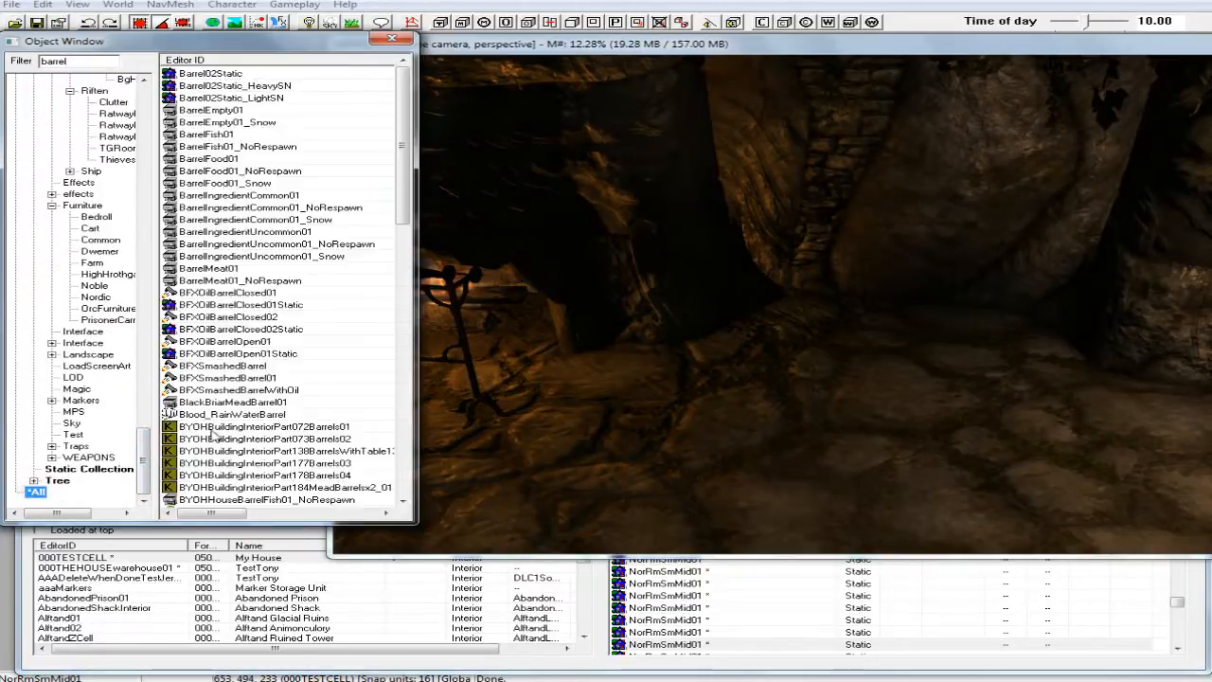
Preview the BarrelFood01 model, close the preview and turn on bright lighting in the cell view.
left_click(204, 160)
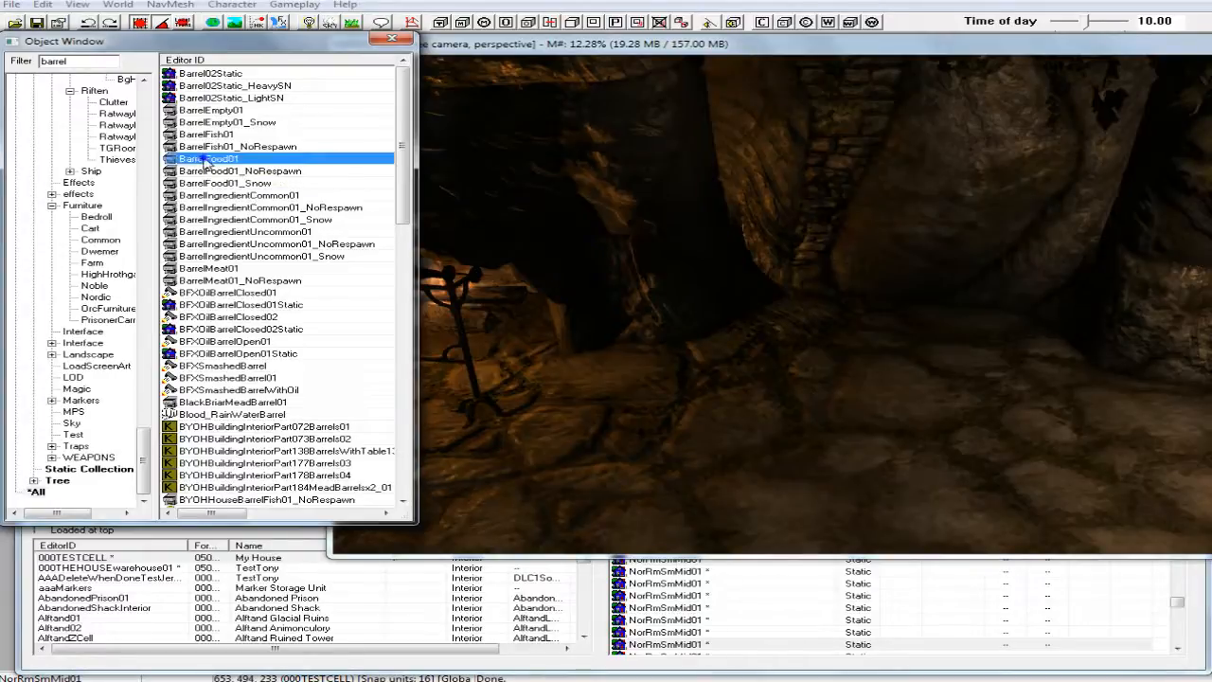
right_click(204, 161)
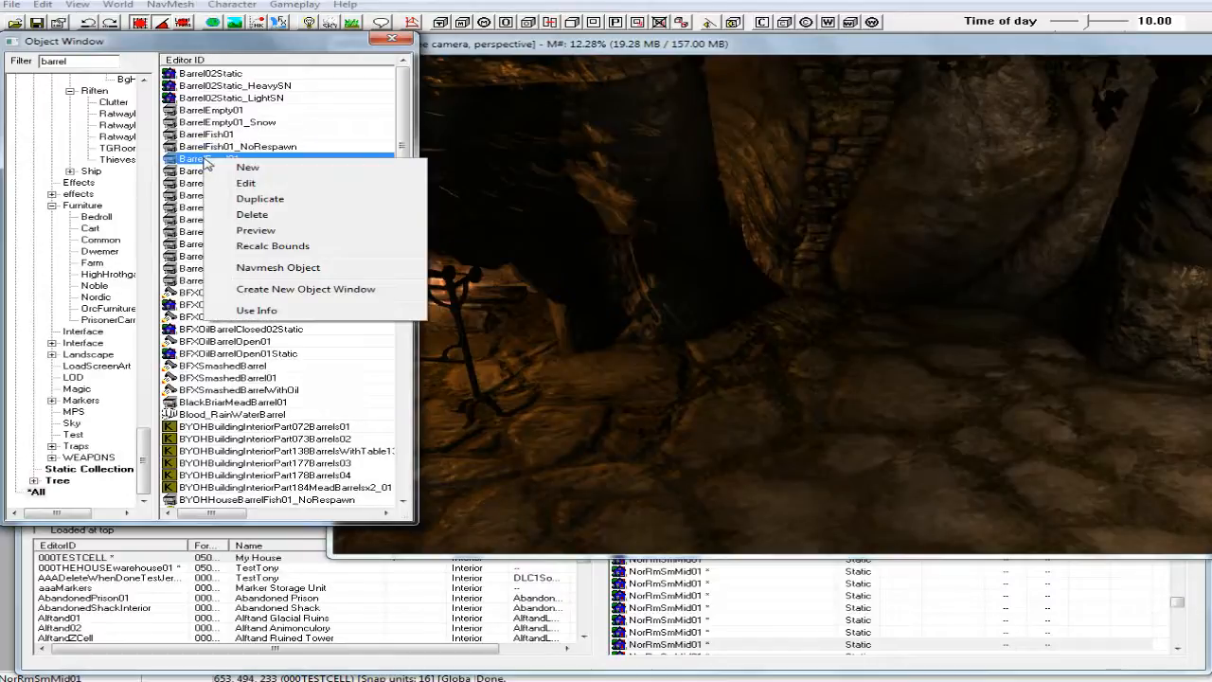
left_click(254, 230)
left_click_drag(525, 243, 597, 271)
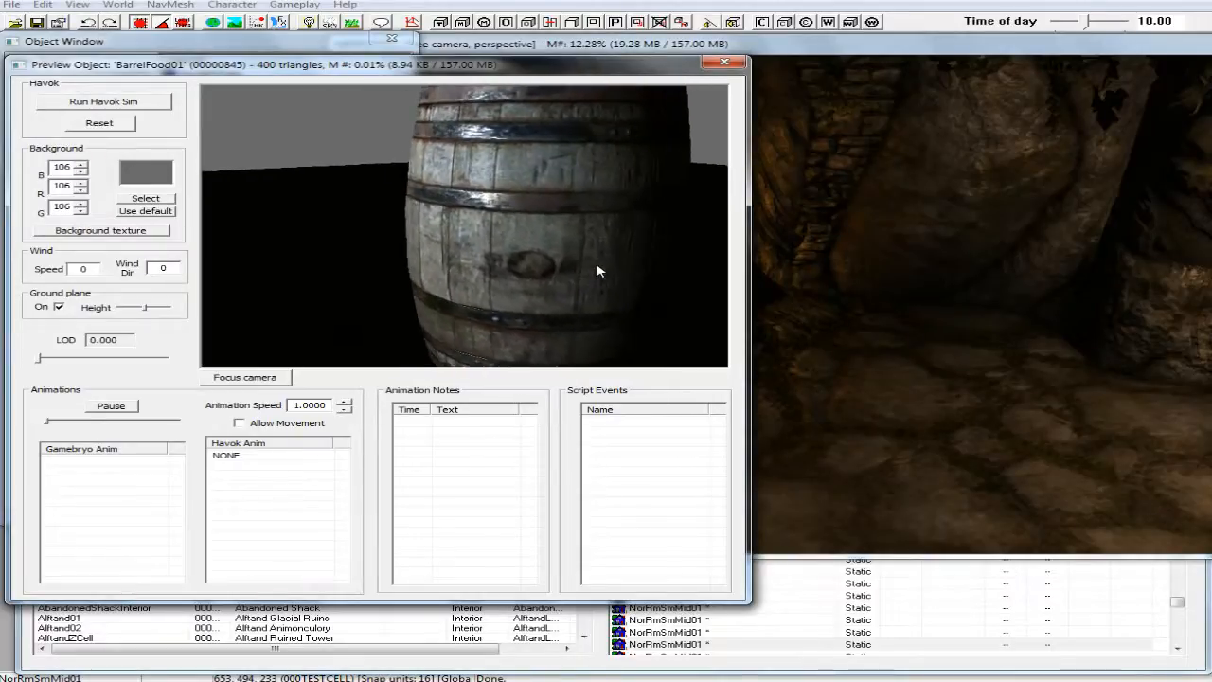
left_click(724, 62)
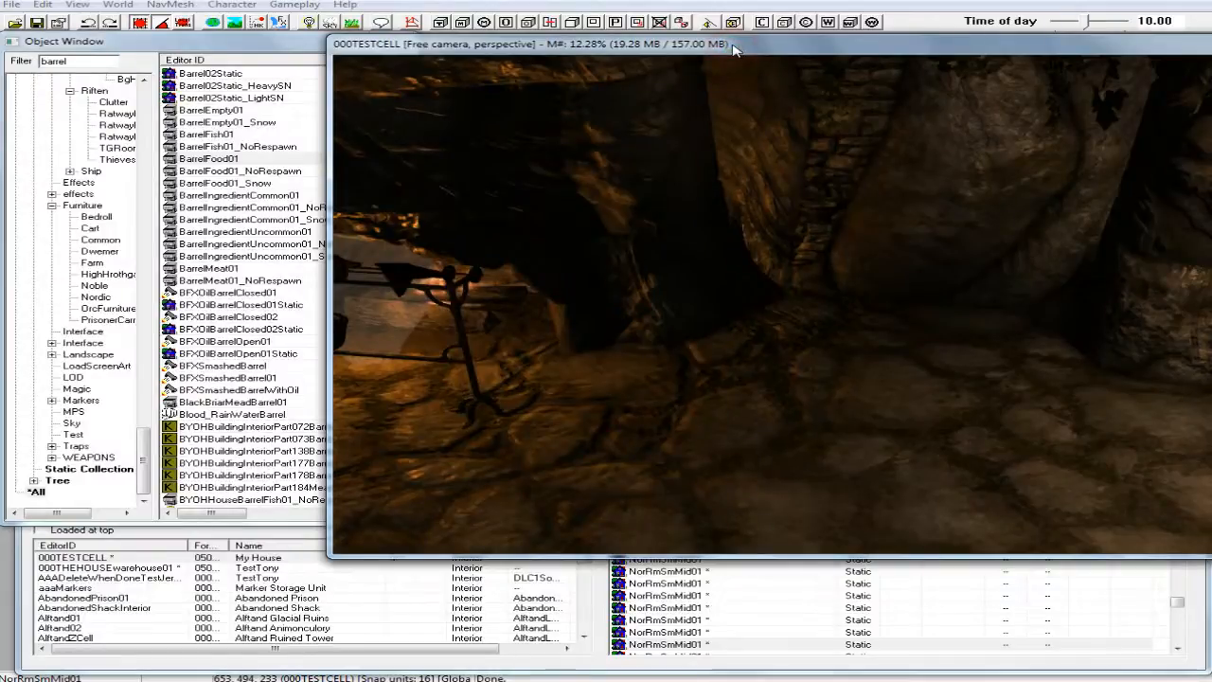
key("a")
Preview BarrelFood01 again and look over its container properties, including its item list.
left_click(279, 45)
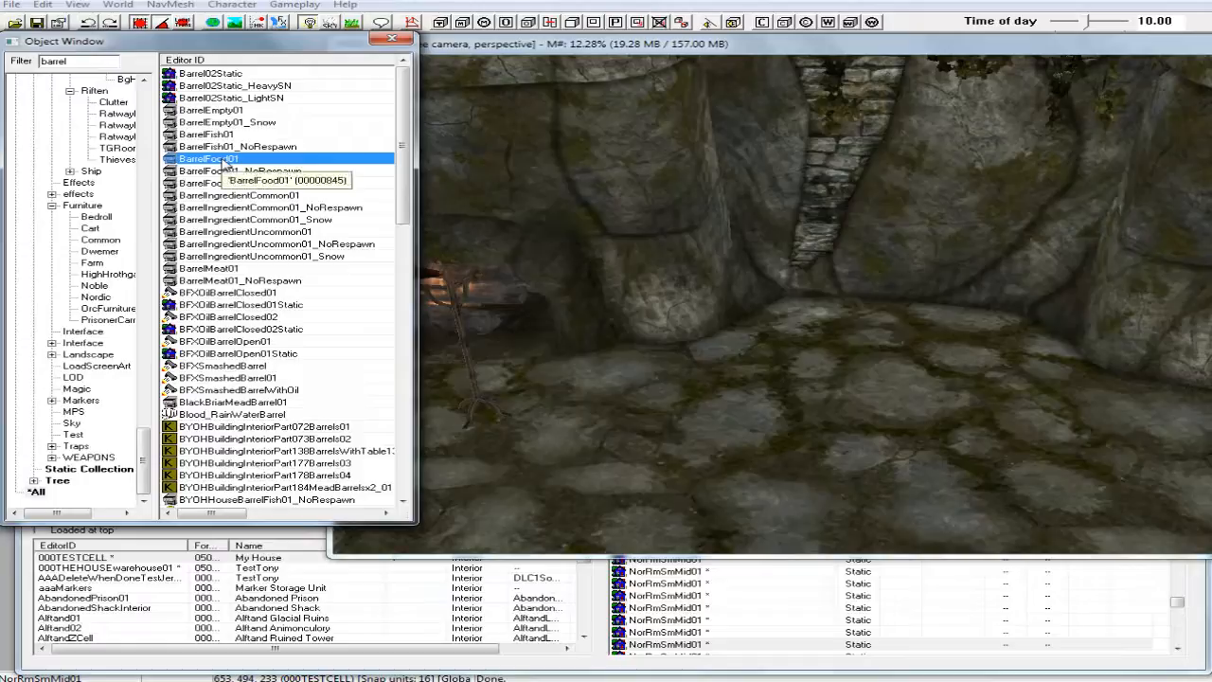
right_click(248, 160)
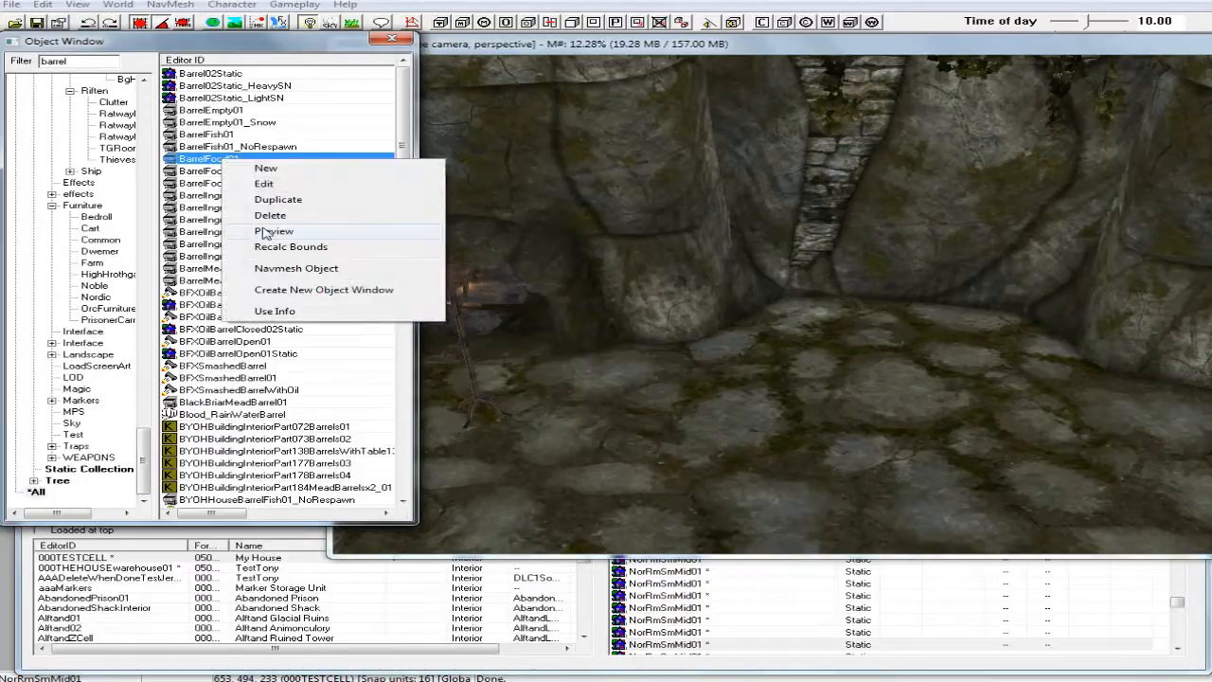
left_click(366, 234)
left_click_drag(489, 260, 487, 295)
left_click(725, 62)
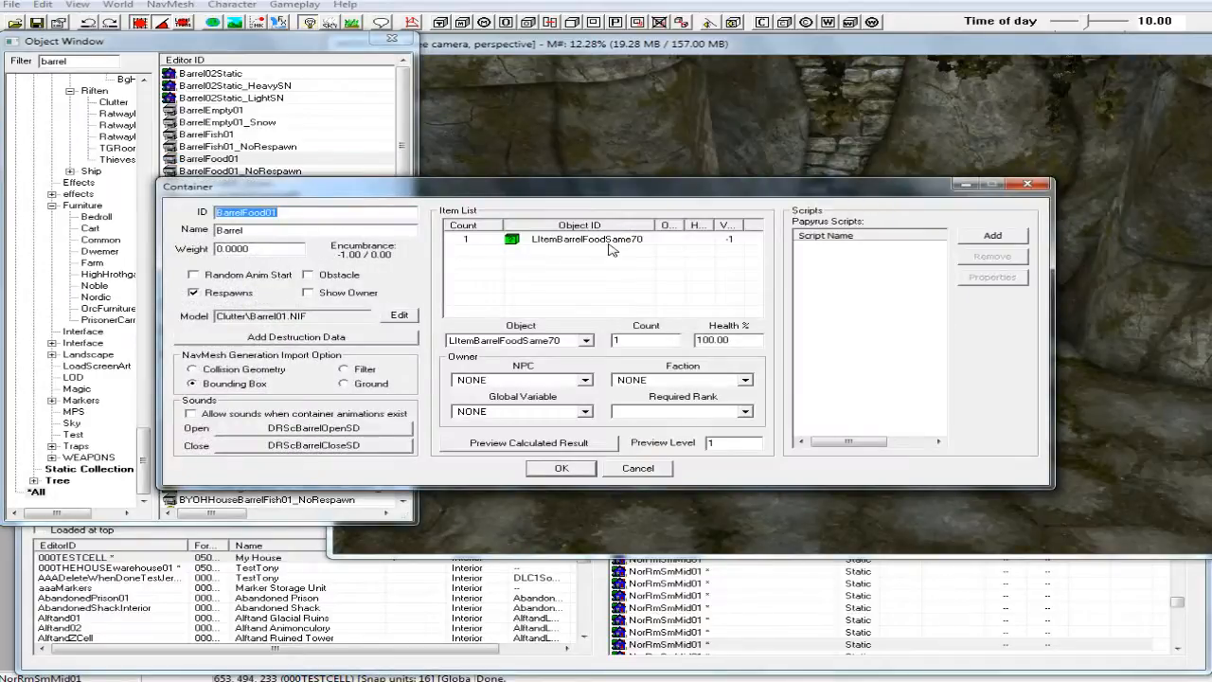
left_click(558, 468)
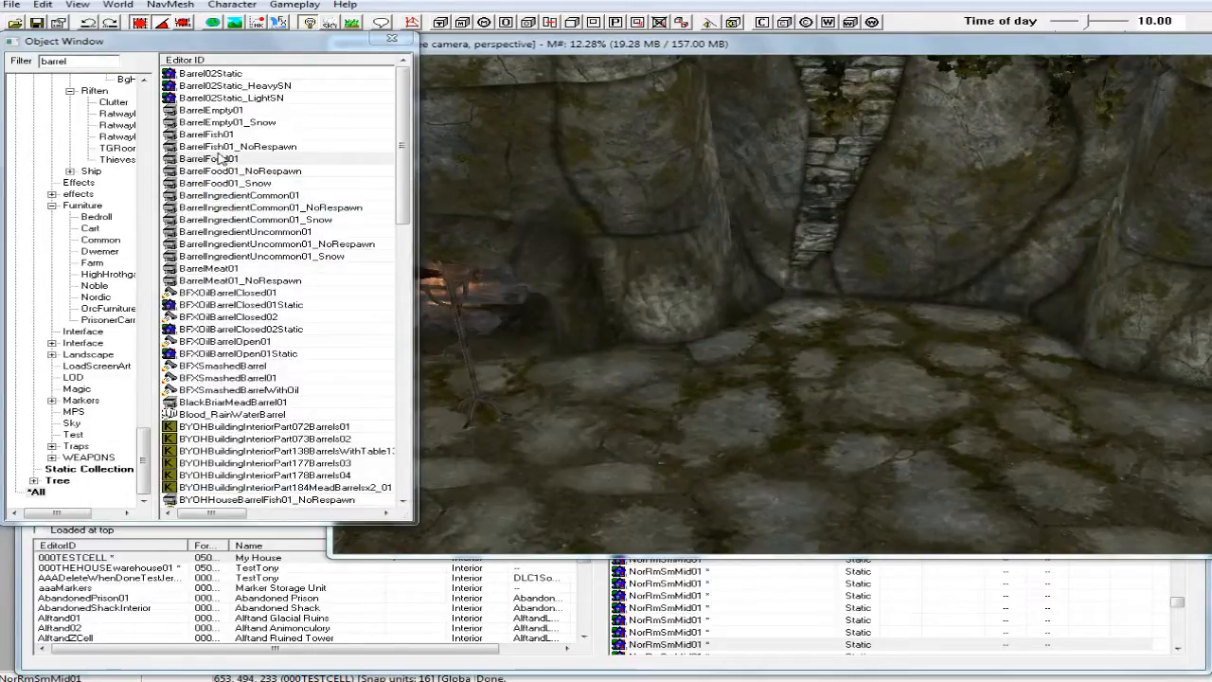
Duplicate the BarrelFood01 container.
left_click(222, 158)
left_click(222, 158)
right_click(251, 159)
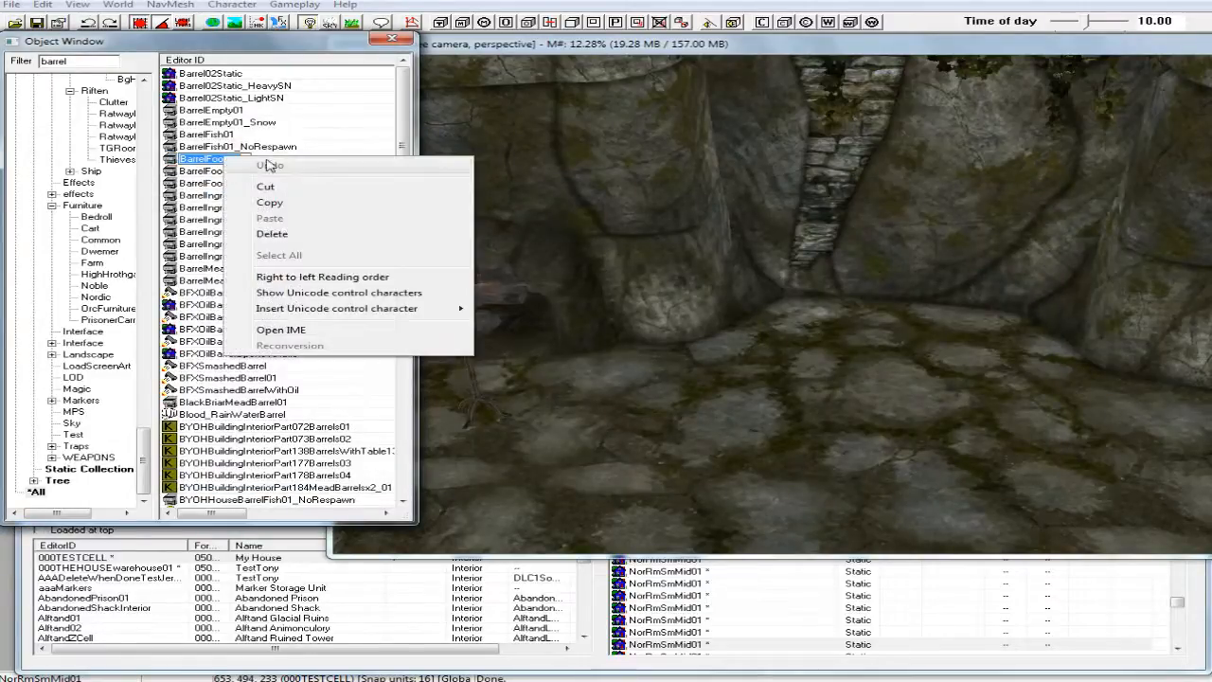
left_click(313, 145)
left_click(227, 158)
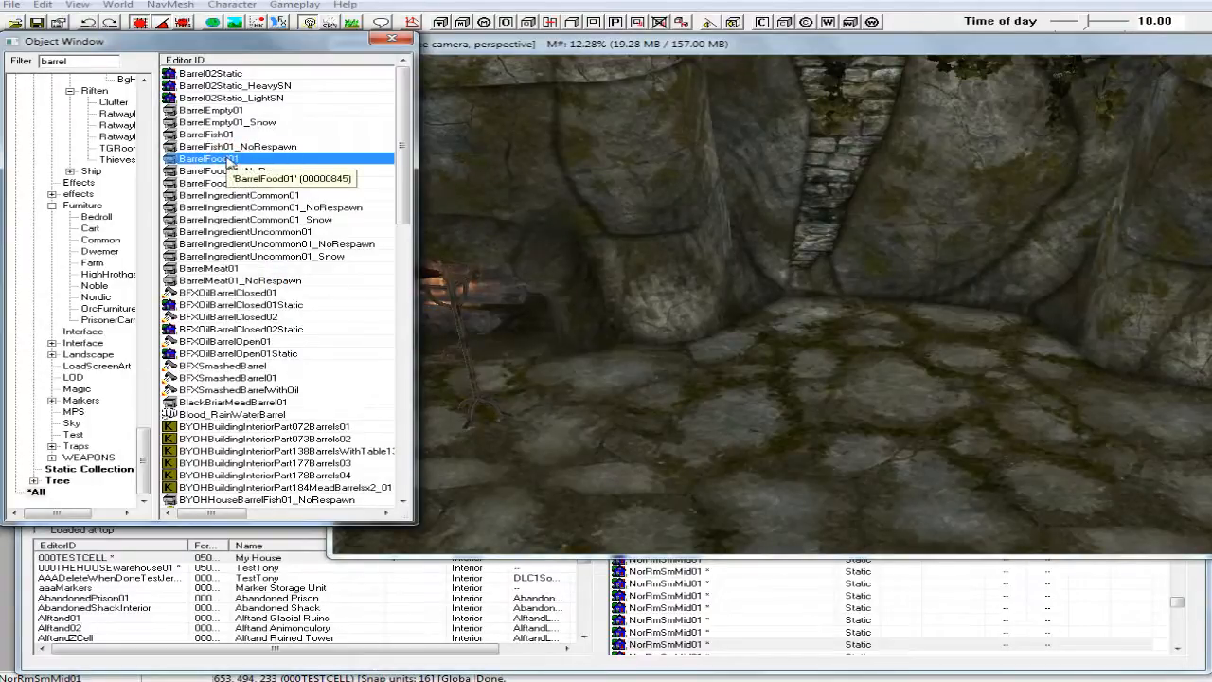
right_click(229, 163)
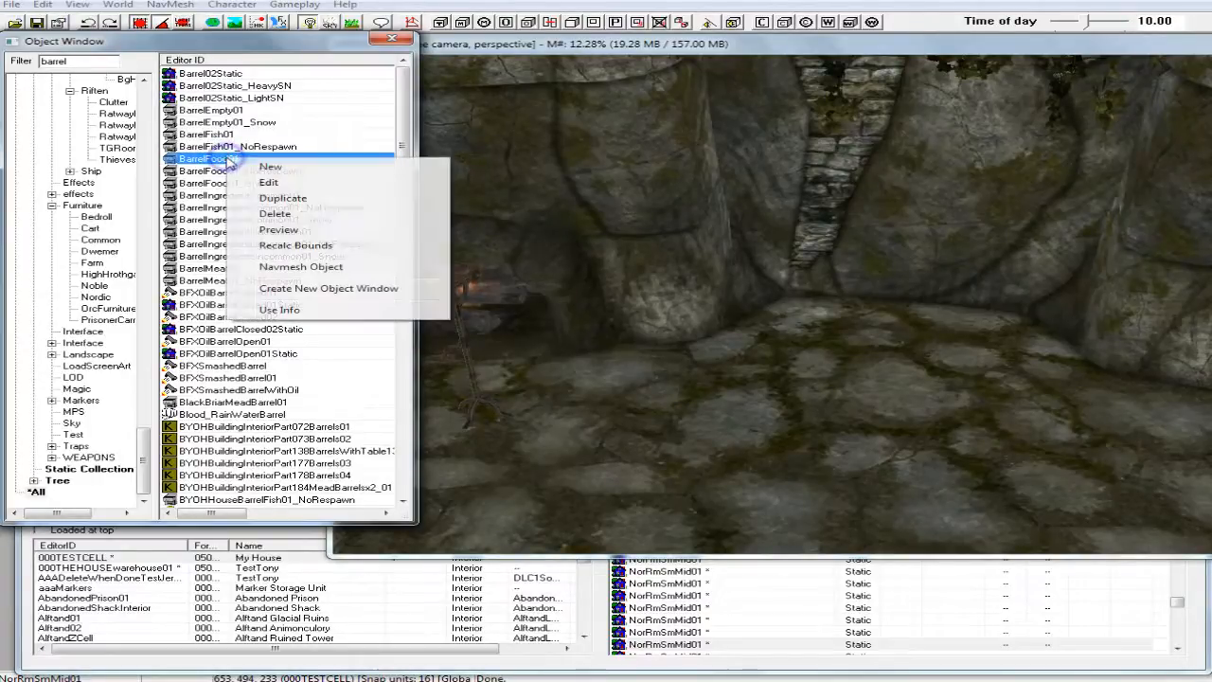
left_click(288, 202)
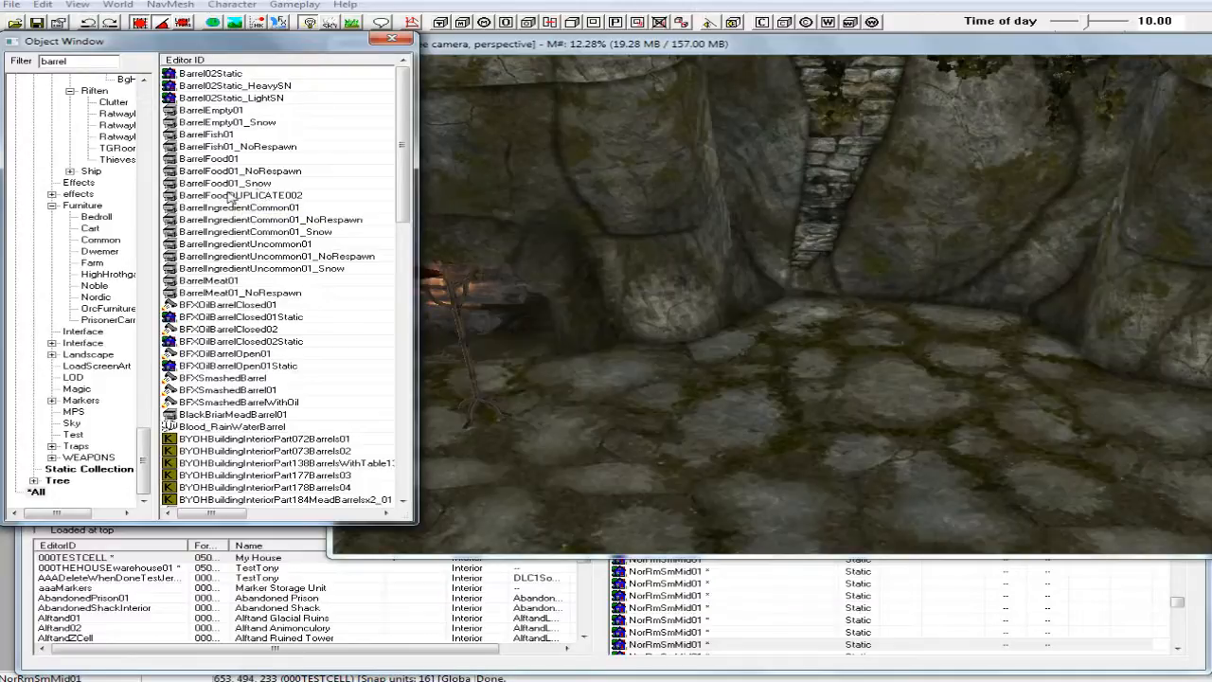
Rename the duplicated barrel as 000FoodBarrel01, renaming the existing object rather than creating a new one.
left_click(237, 197)
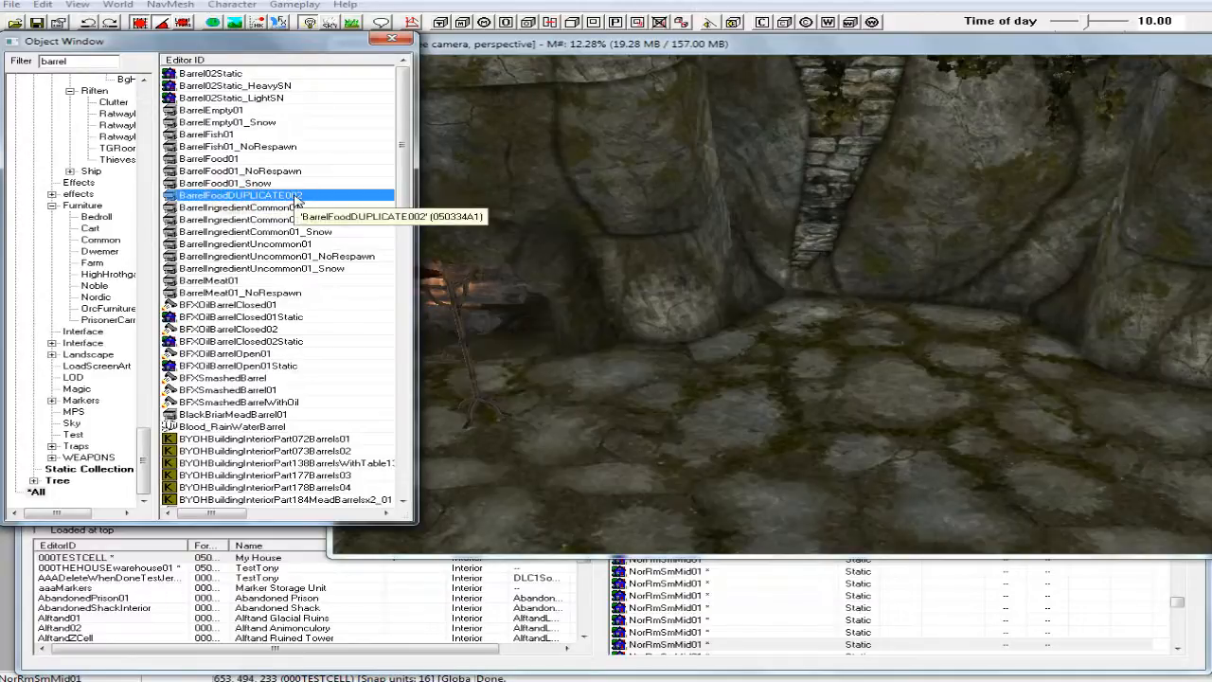
left_click(296, 197)
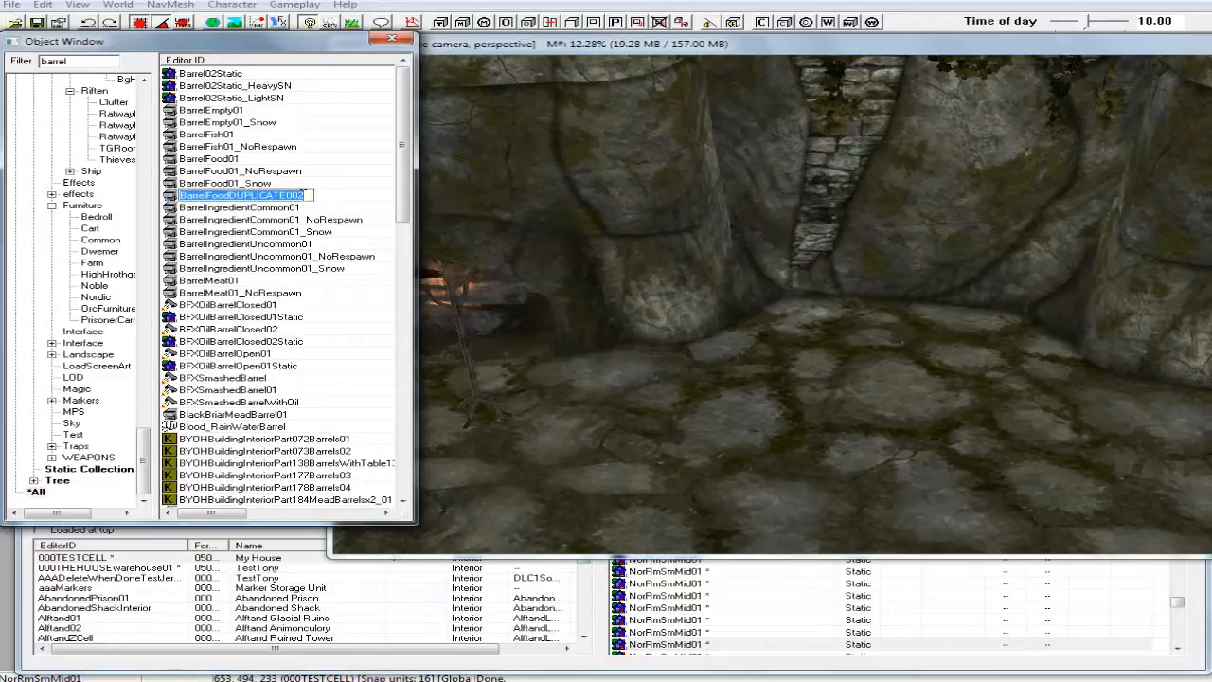
key("BackSpace")
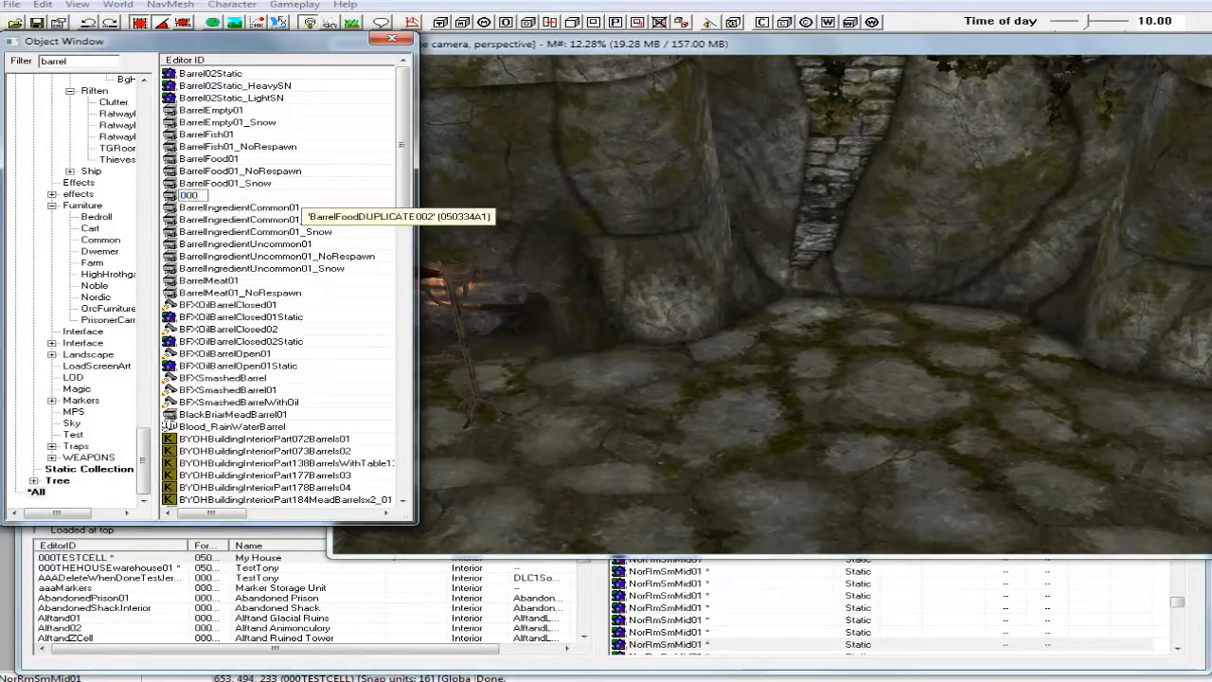
type("000FoodBarrel01")
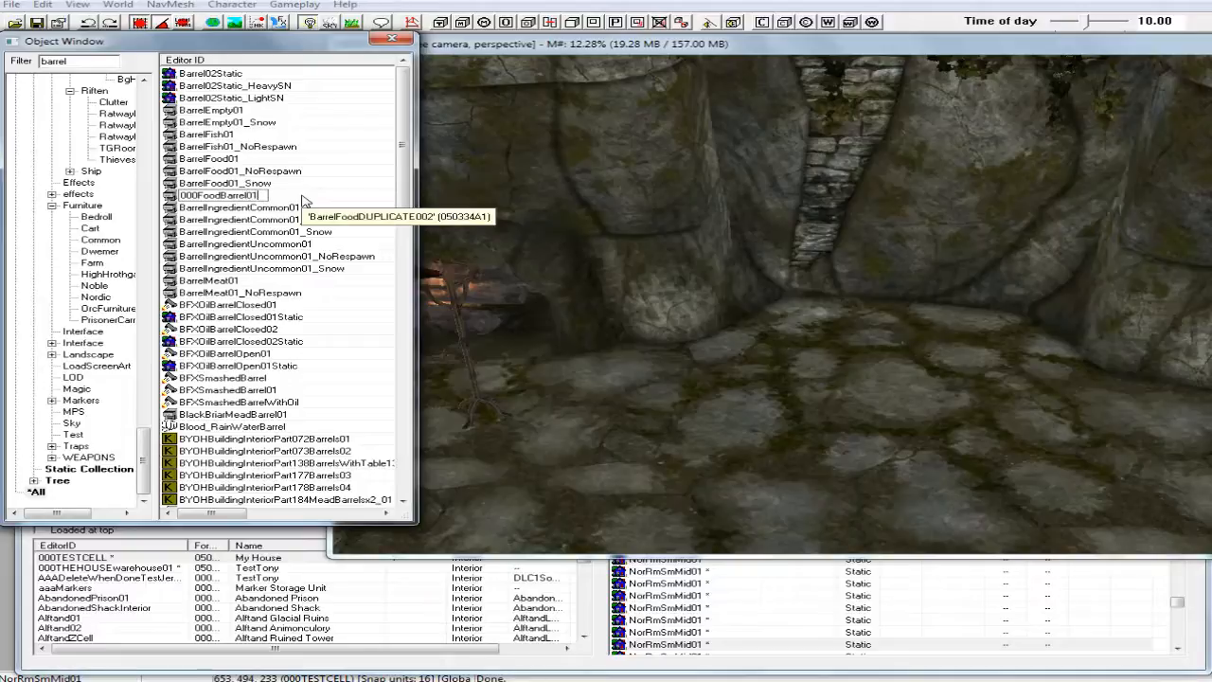
key("Return")
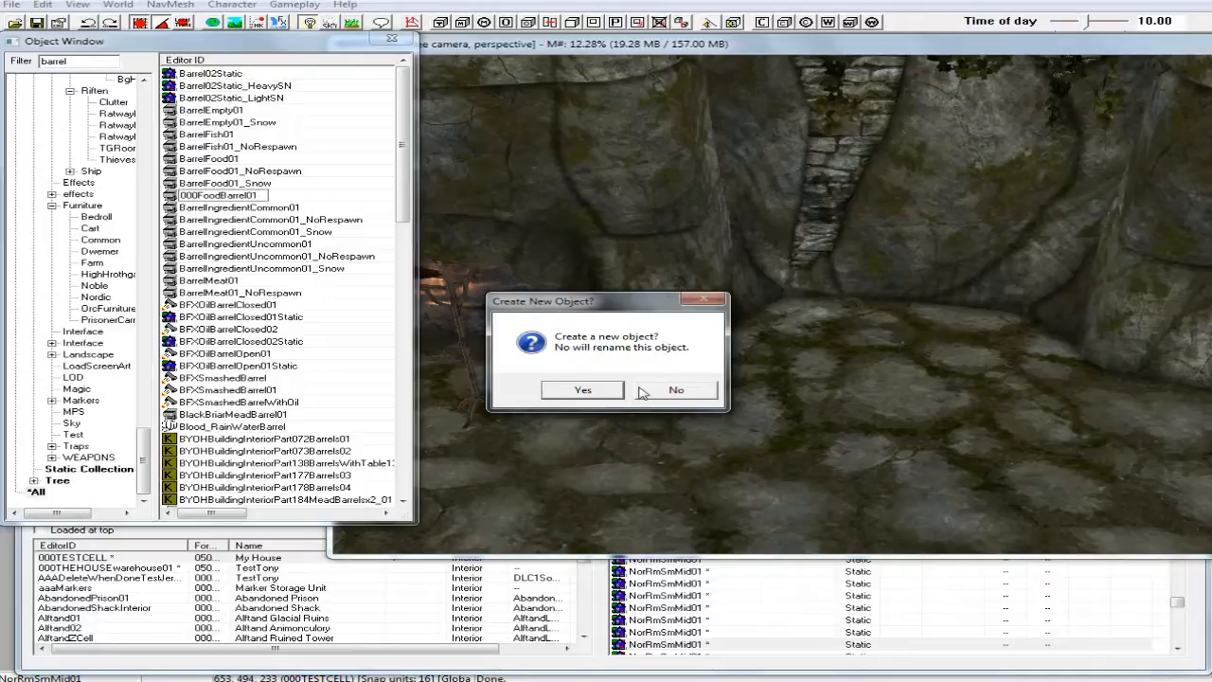
left_click(676, 391)
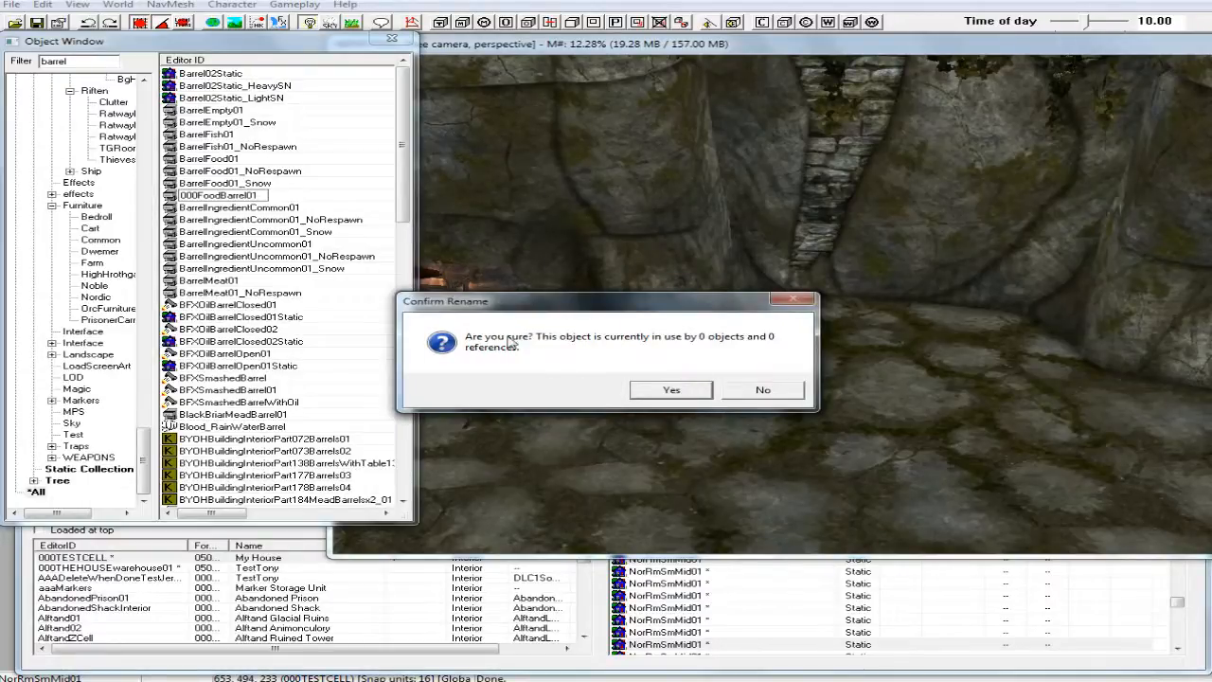
left_click(669, 391)
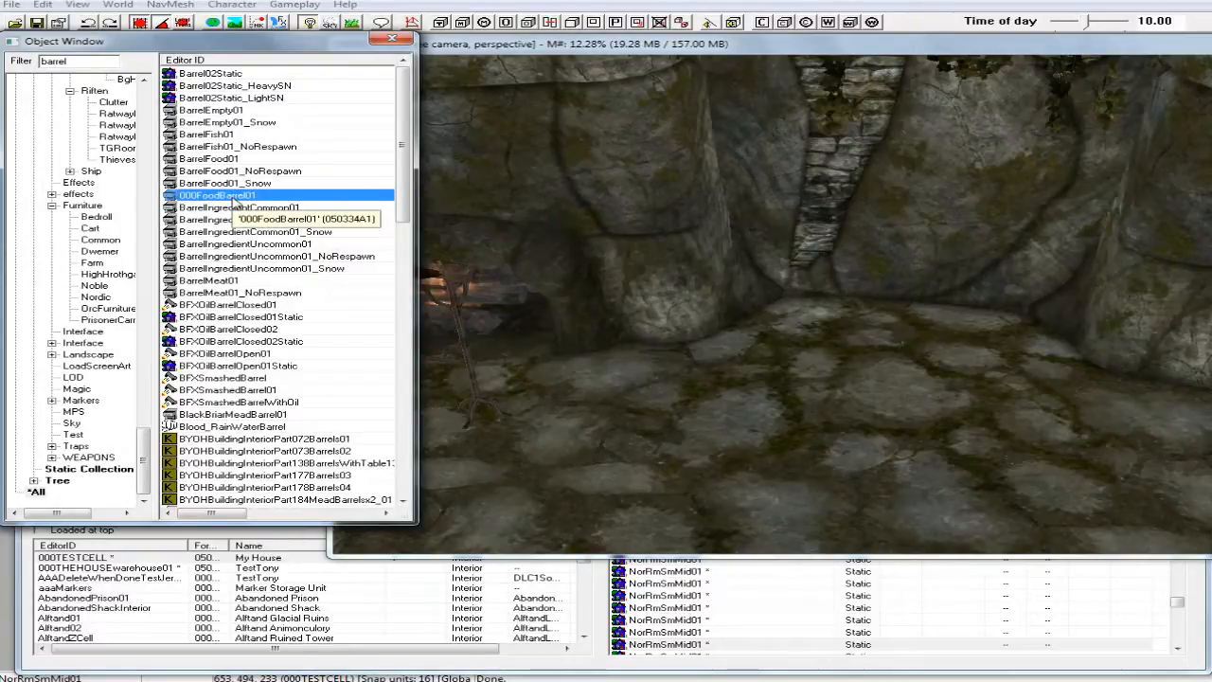
Place 000FoodBarrel01 on the open floor by the rock wall and move it vertically to raise it.
left_click_drag(169, 202, 814, 351)
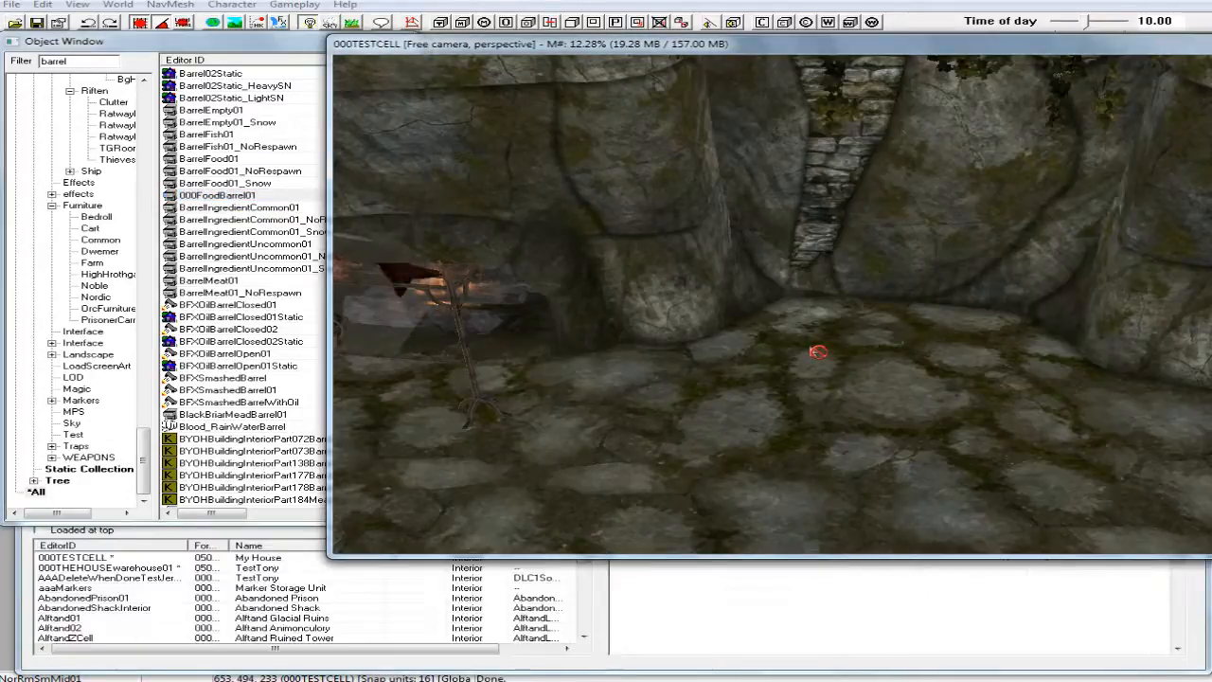
mouse_move(819, 320)
right_mouse_down()
mouse_move(781, 320)
mouse_move(817, 314)
right_mouse_up()
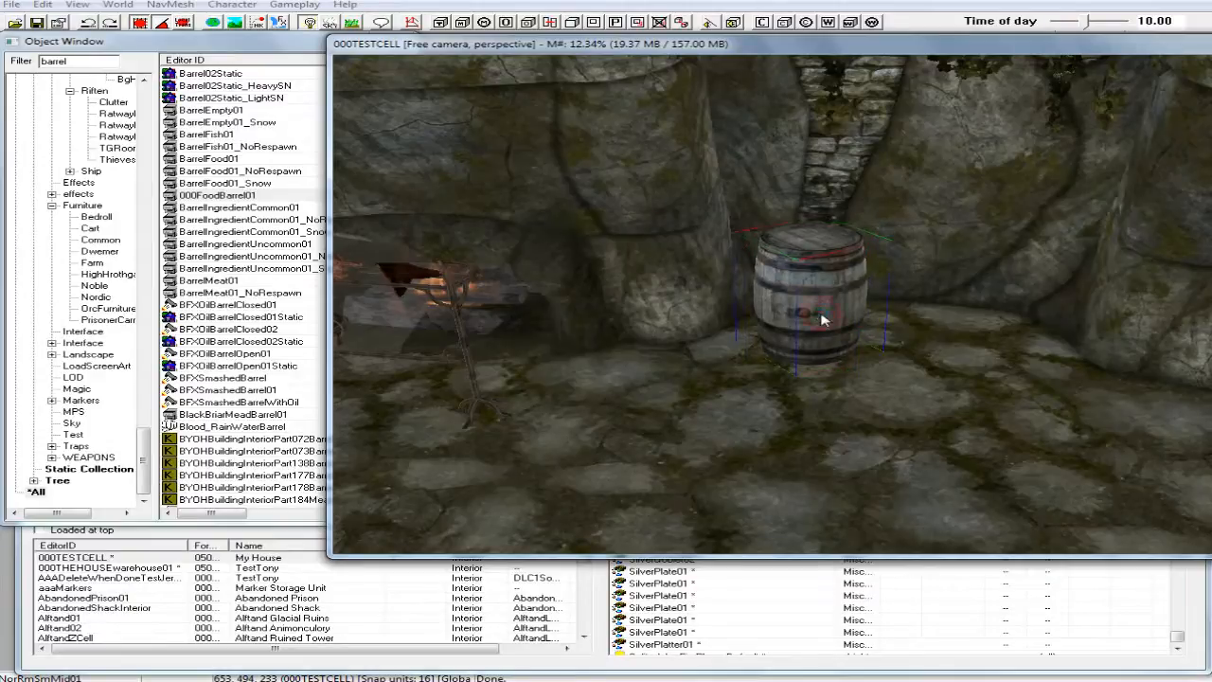
left_click(822, 320)
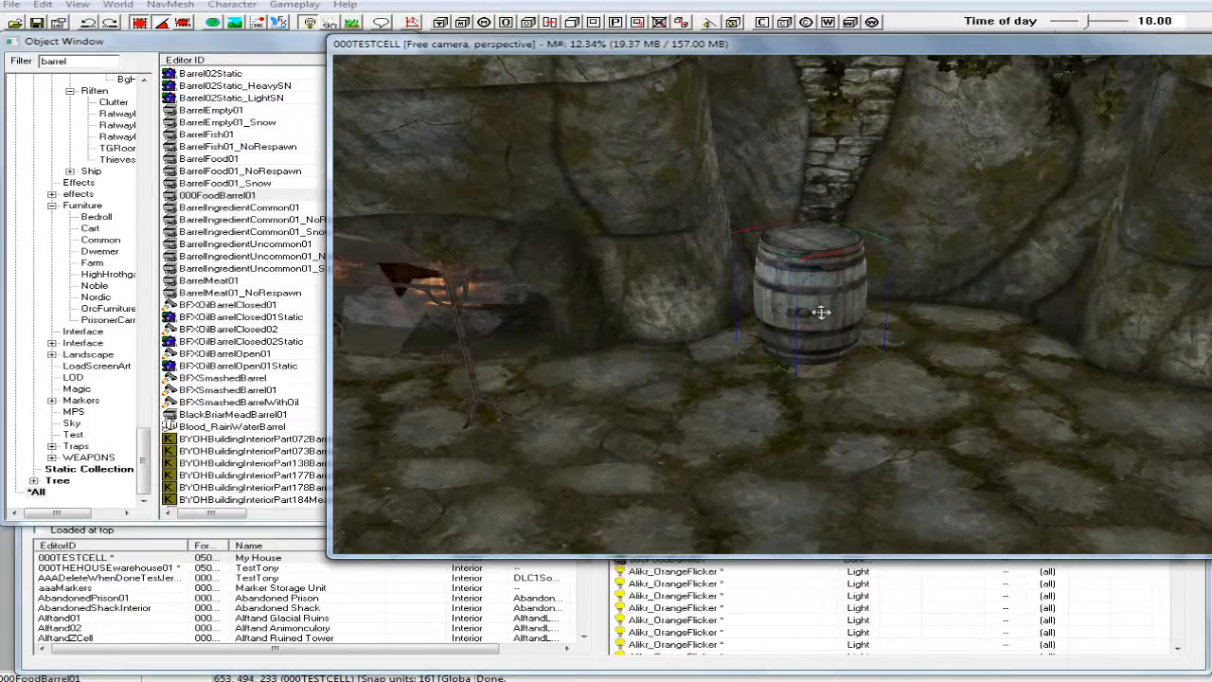
mouse_move(821, 312)
middle_mouse_down("shift")
mouse_move(825, 328)
mouse_move(789, 331)
mouse_move(881, 347)
mouse_move(804, 330)
mouse_move(828, 319)
mouse_move(817, 303)
mouse_move(826, 299)
middle_mouse_up("shift")
key("z")
left_click_drag(827, 299, 826, 241)
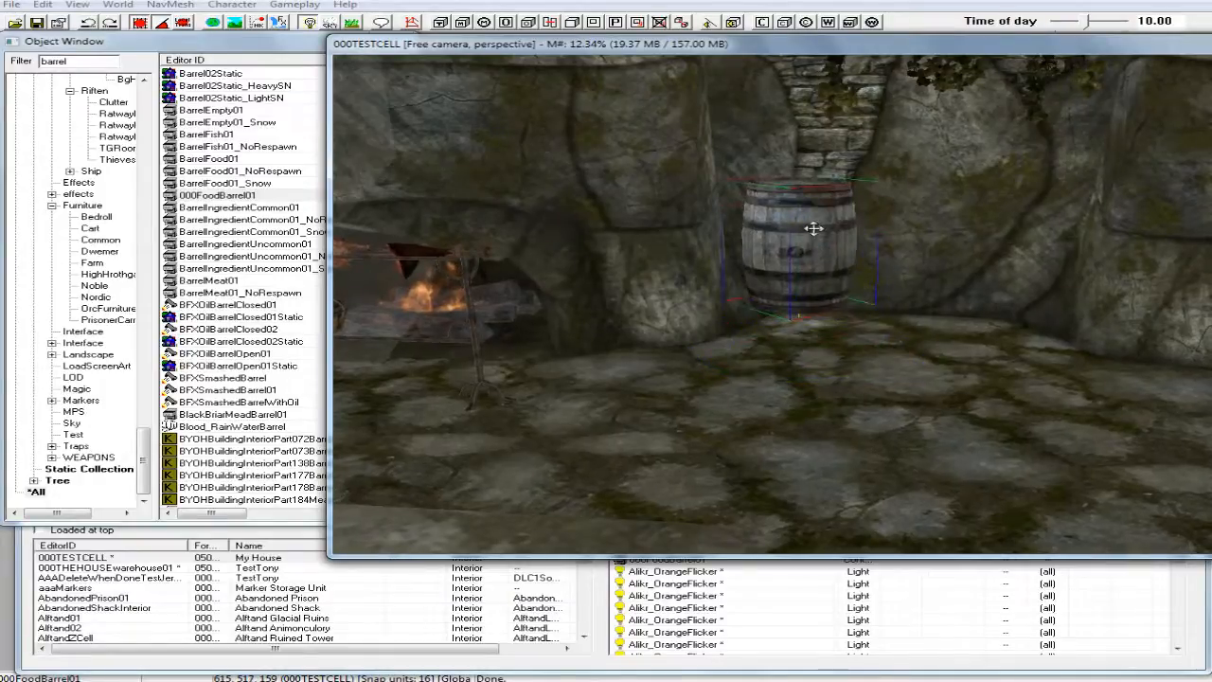
Rotate the placed barrel so that it lies on its side with its lid facing outward.
key("e")
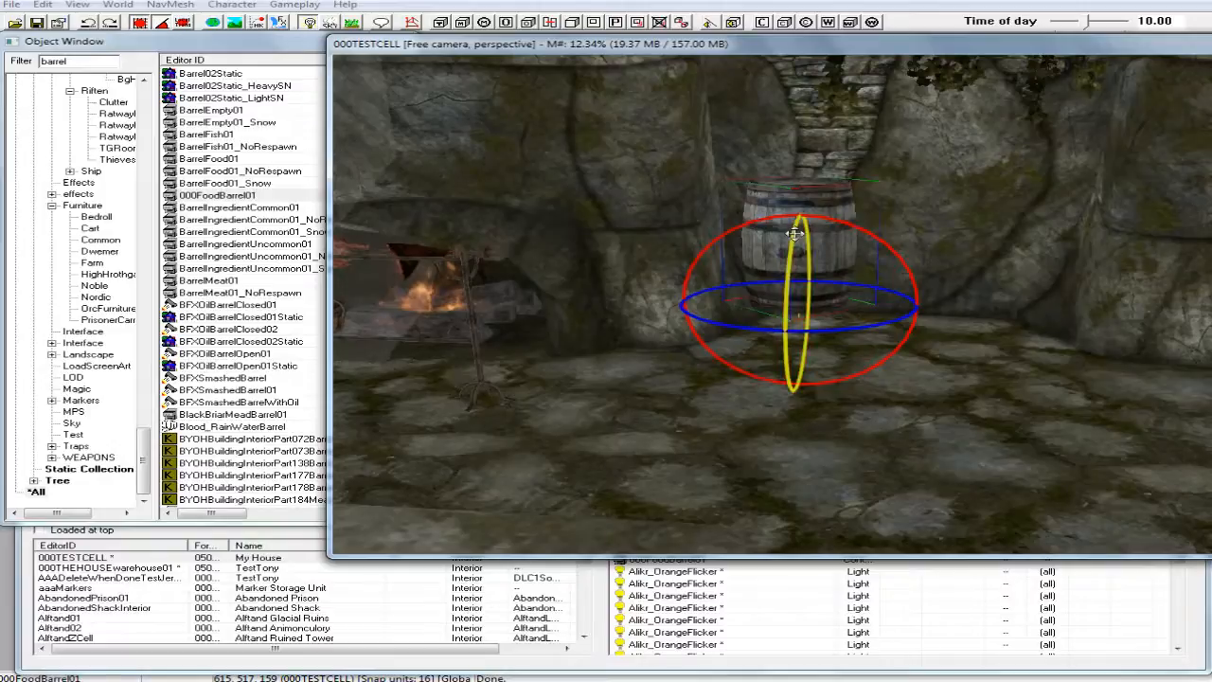
left_click_drag(807, 284, 878, 287)
left_click_drag(794, 222, 795, 224)
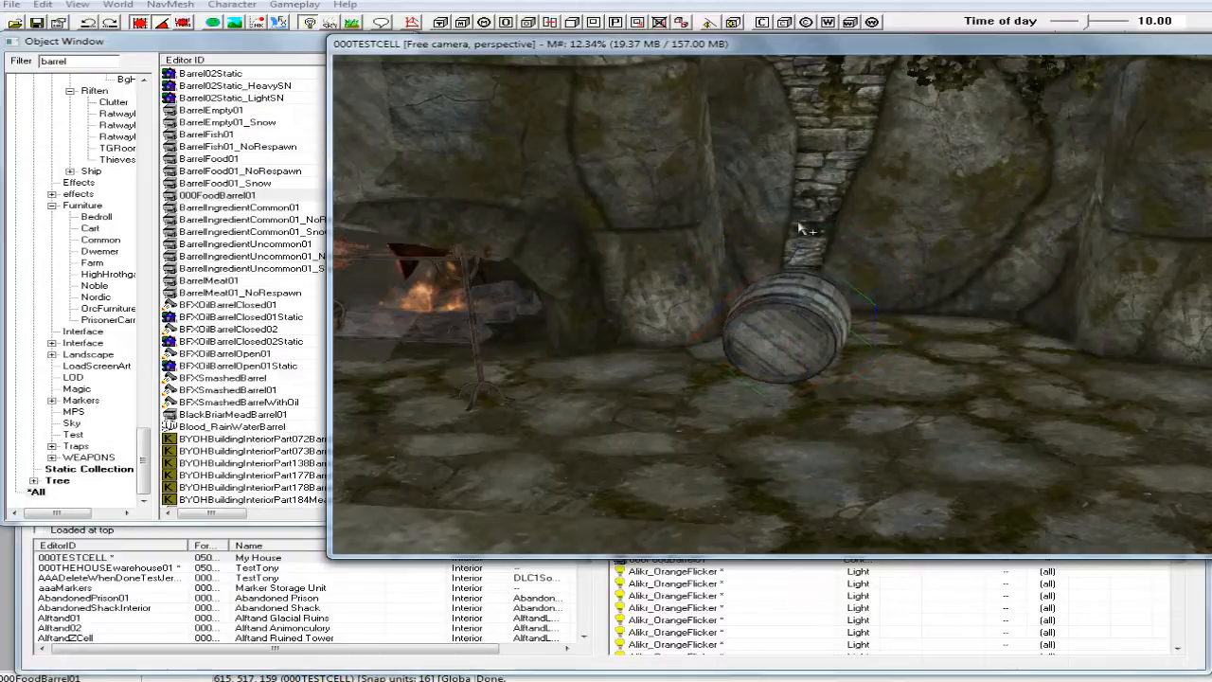
Toggle grid snapping and lower the tilted barrel vertically until it sits closer to the floor.
mouse_move(785, 318)
middle_mouse_down("shift")
mouse_move(793, 310)
mouse_move(778, 310)
middle_mouse_up("shift")
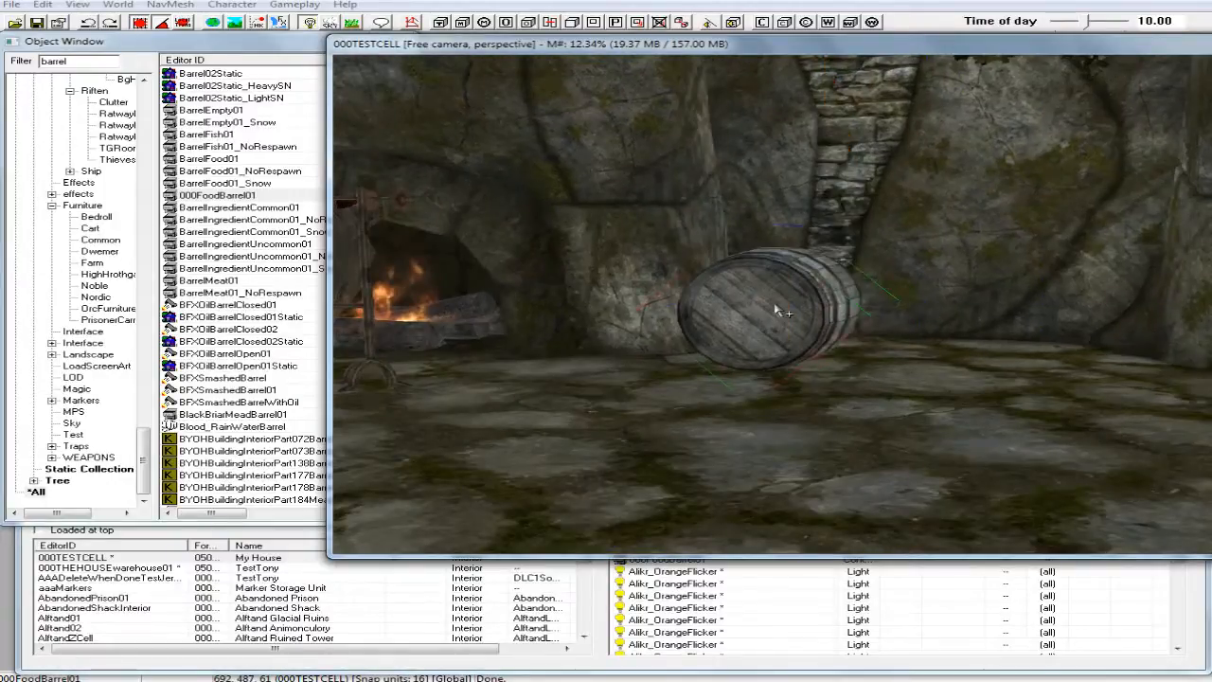
key("z")
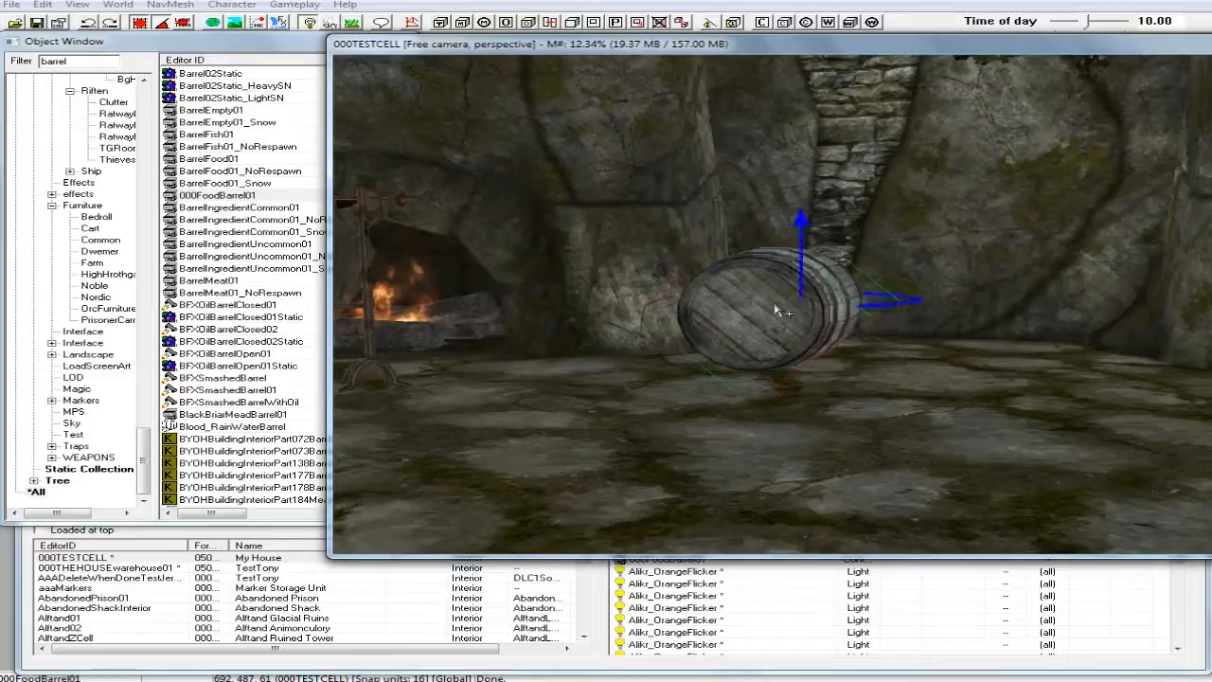
mouse_move(782, 311)
left_mouse_down()
mouse_move(782, 273)
mouse_move(782, 311)
left_mouse_up()
middle_click_drag(771, 294, 719, 296, "shift")
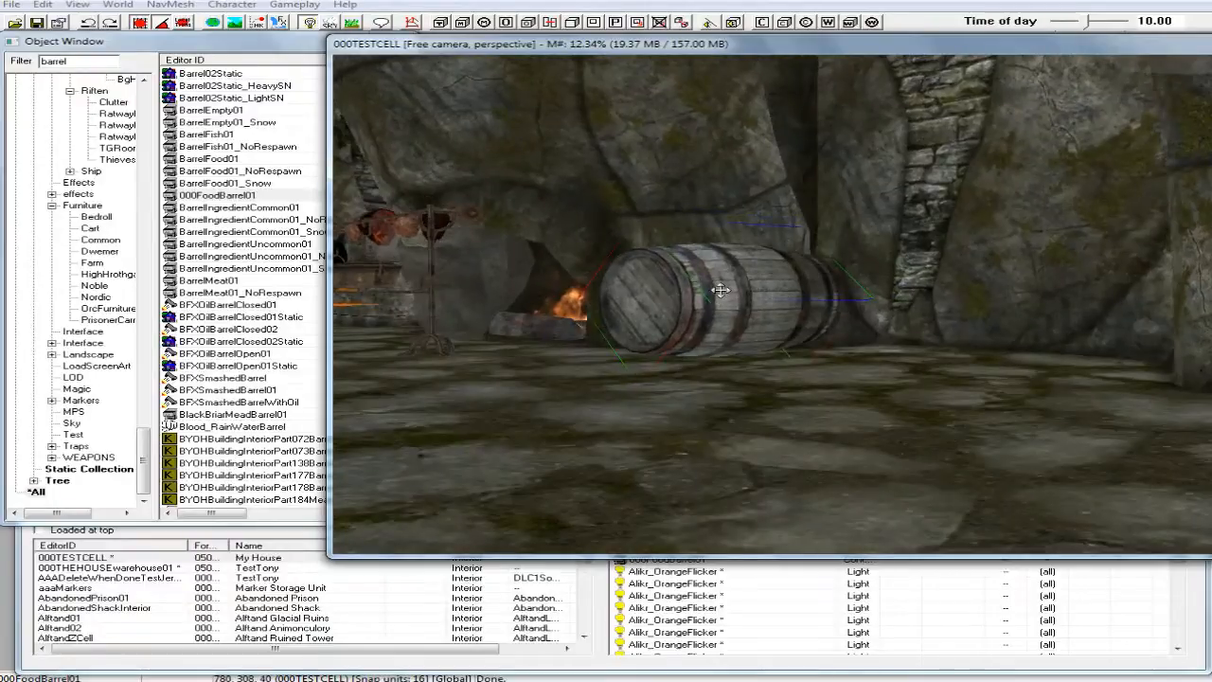
left_click(140, 25)
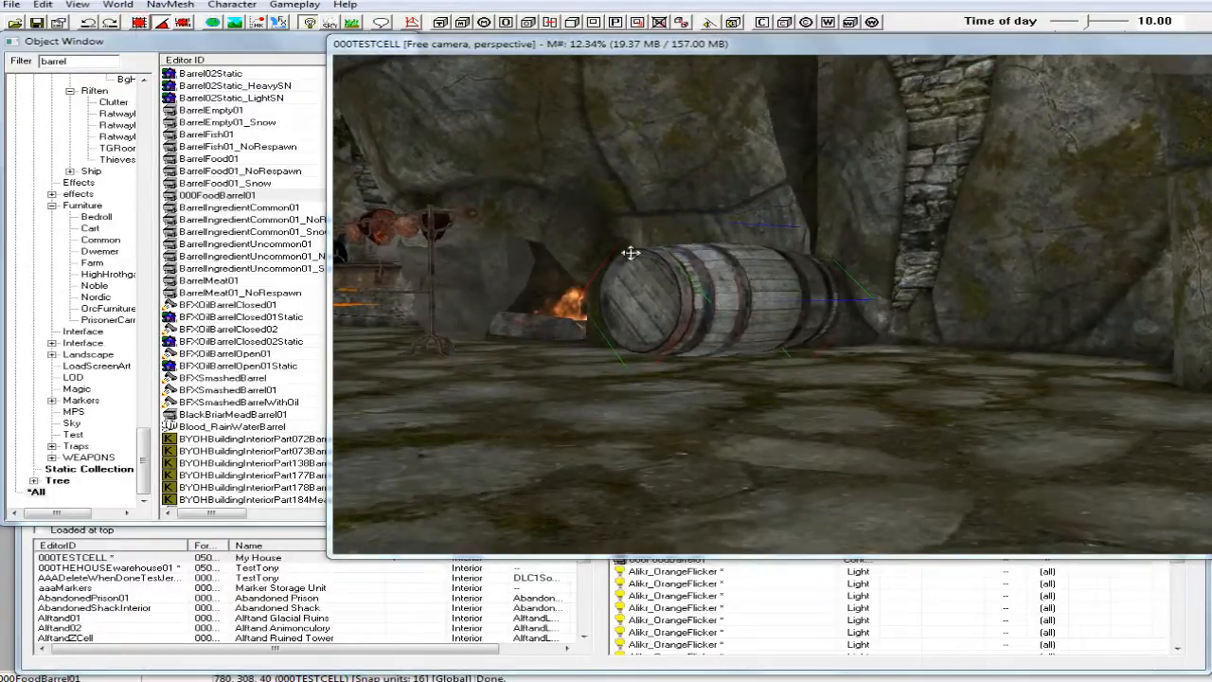
left_click_drag(724, 313, 721, 323)
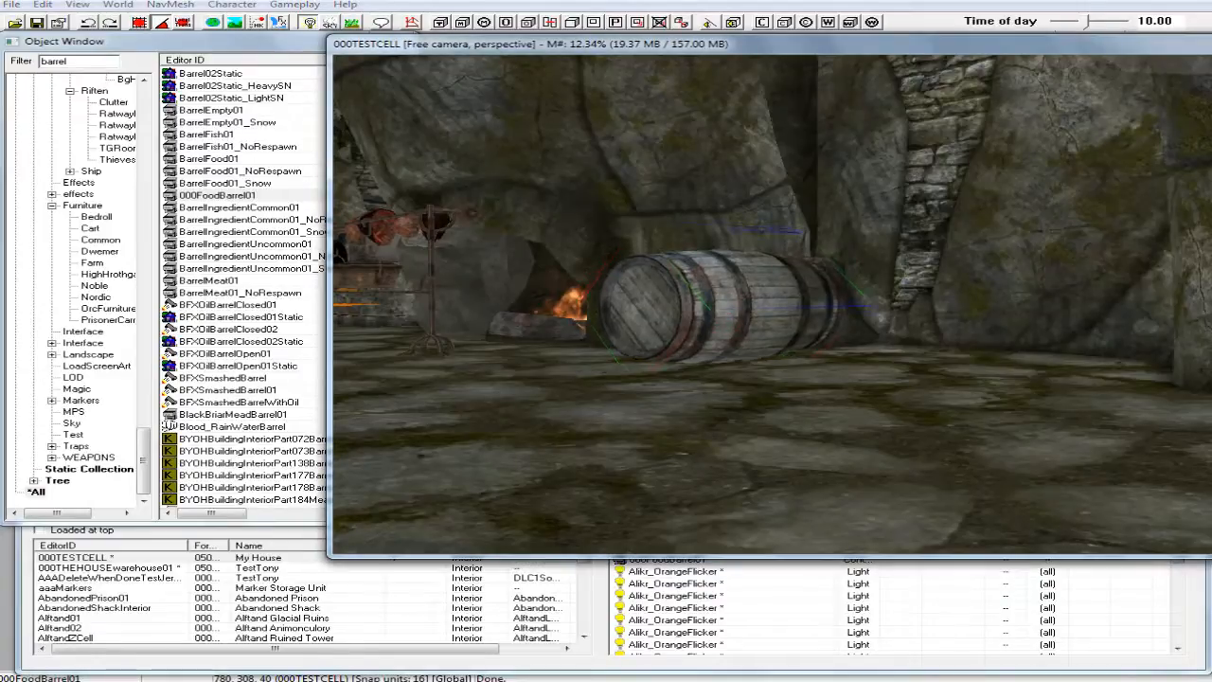
Slide the barrel back into the corner against the rock wall and turn it slightly.
middle_click_drag(724, 313, 805, 339, "shift")
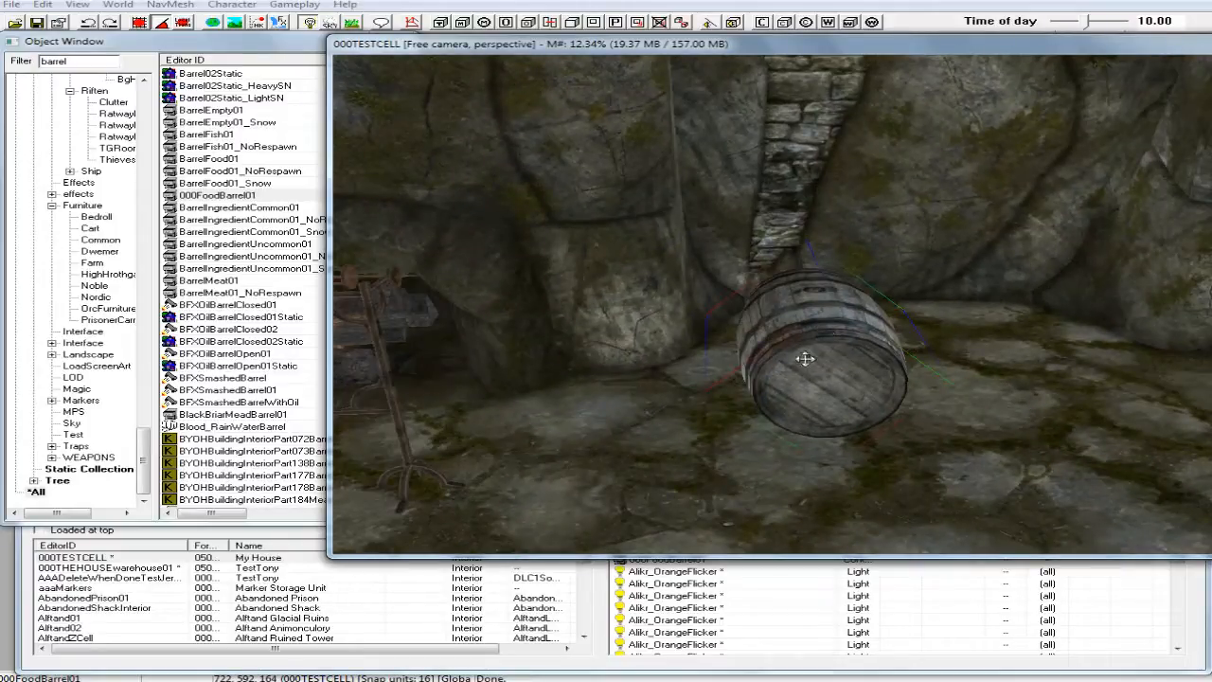
middle_click_drag(808, 351, 802, 385, "shift")
left_click_drag(802, 379, 796, 304)
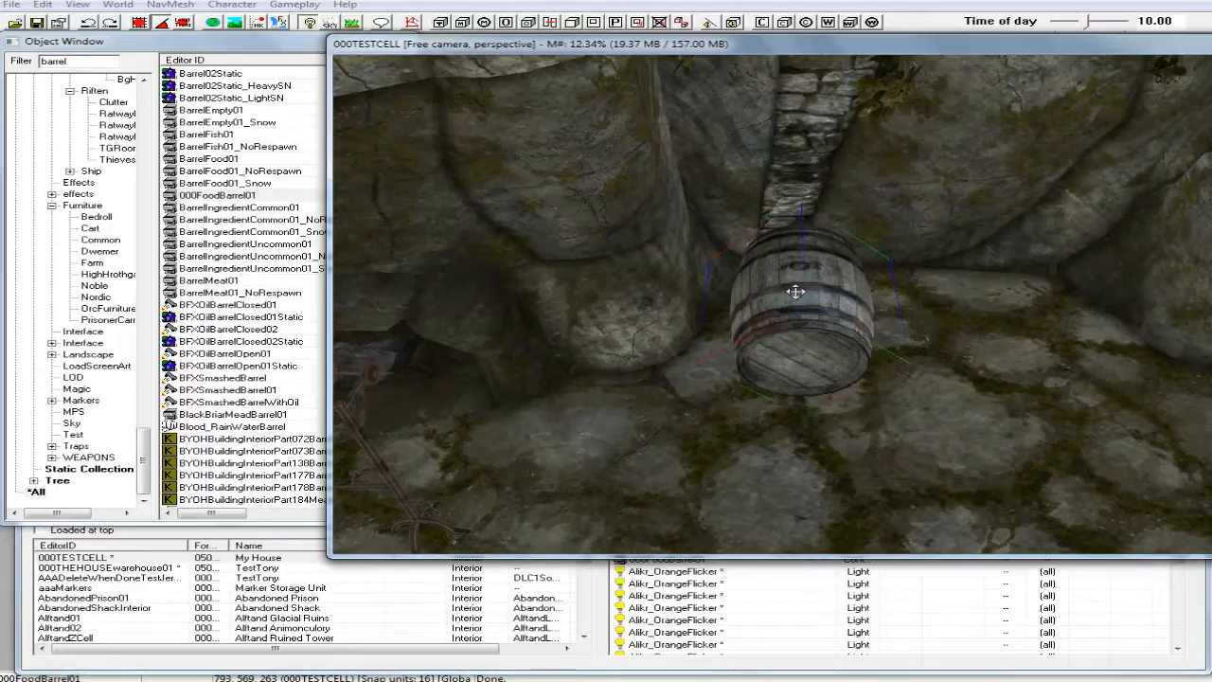
left_click_drag(795, 296, 776, 296)
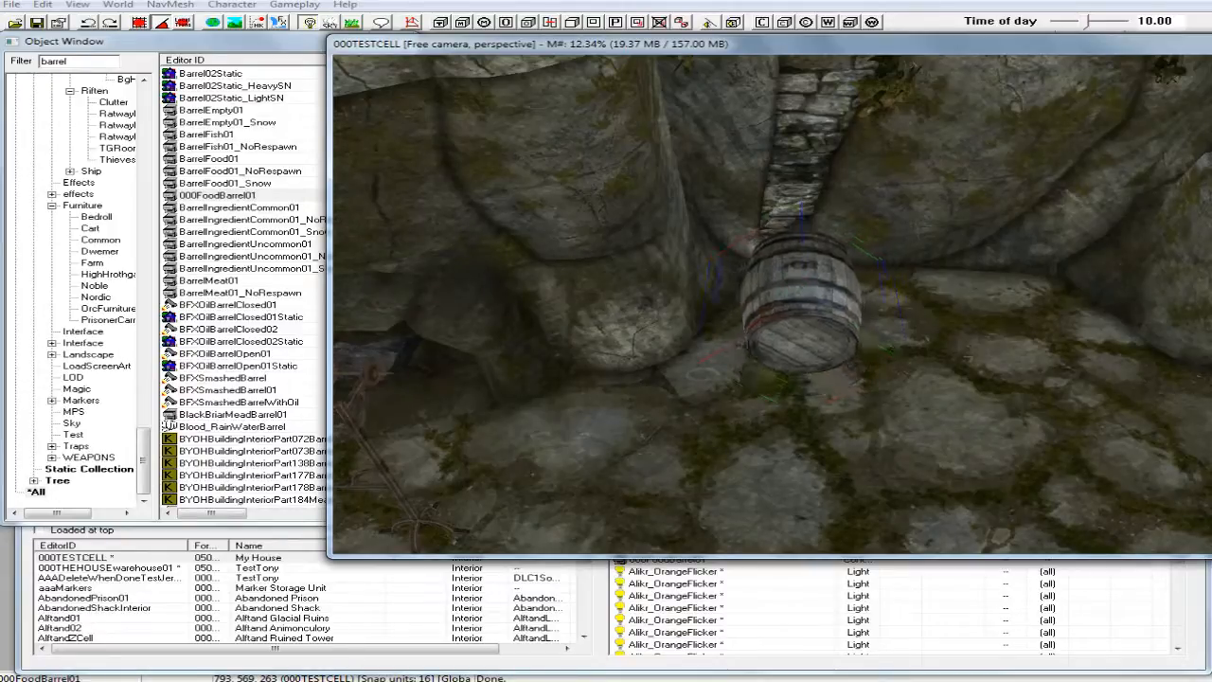
right_click_drag(784, 292, 797, 284)
Drop the barrel onto the floor and adjust its position beside the rock wall.
middle_click_drag(798, 283, 790, 250, "shift")
scroll(799, 248, "up", 2)
key("e")
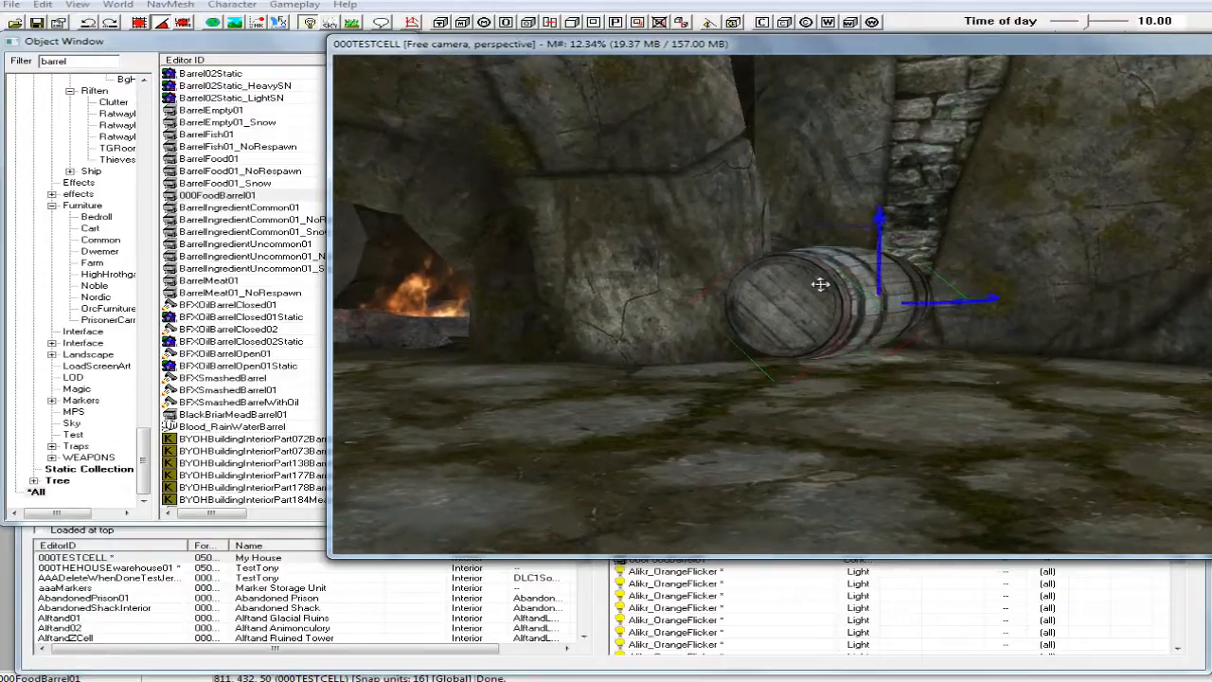
key("e")
key("f")
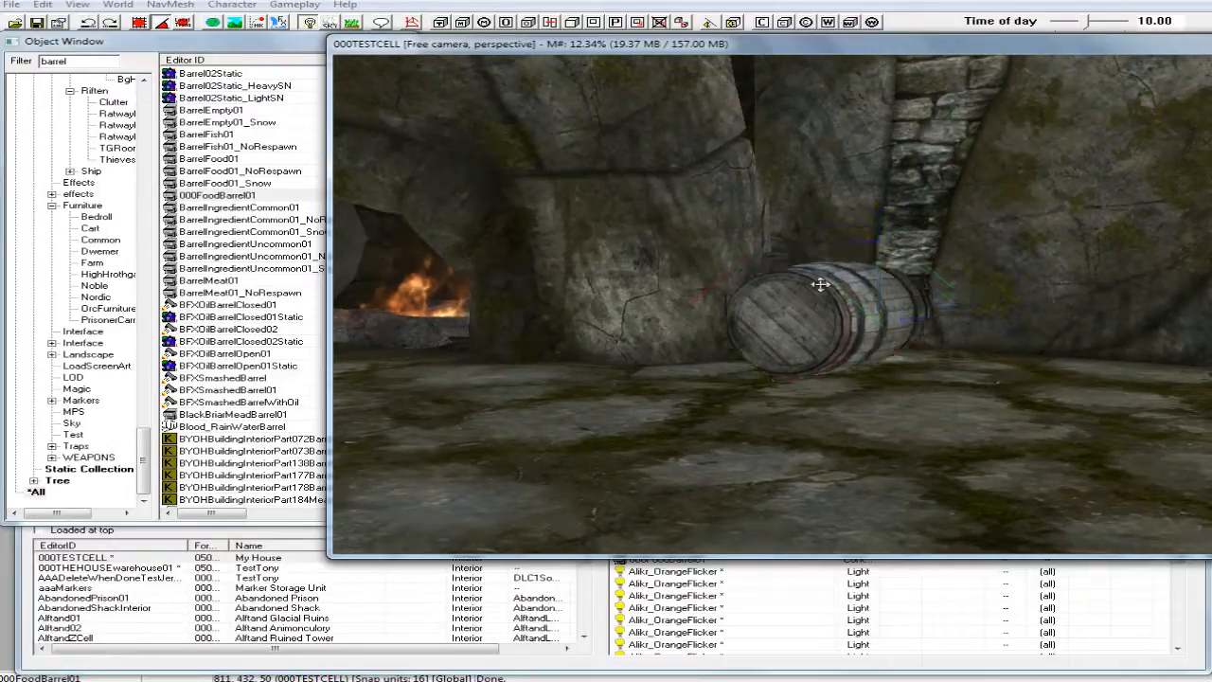
middle_click_drag(822, 284, 866, 332, "shift")
left_click_drag(833, 327, 794, 325)
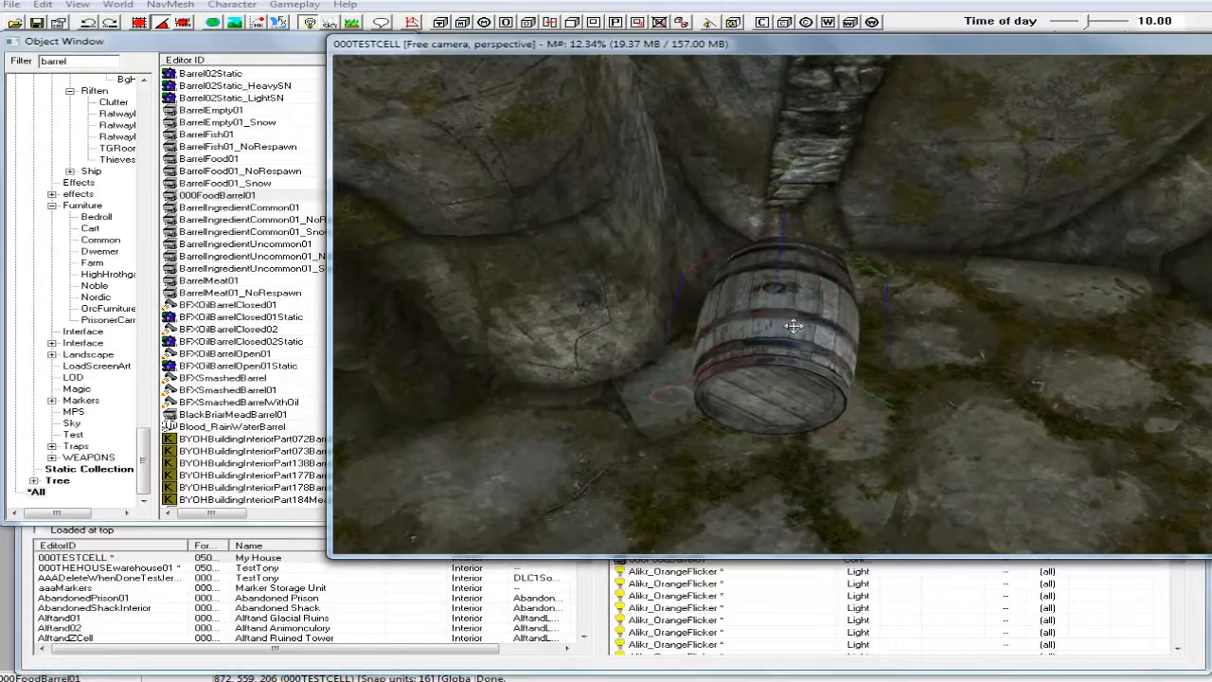
scroll(794, 326, "down", 3)
middle_click_drag(794, 326, 755, 322, "shift")
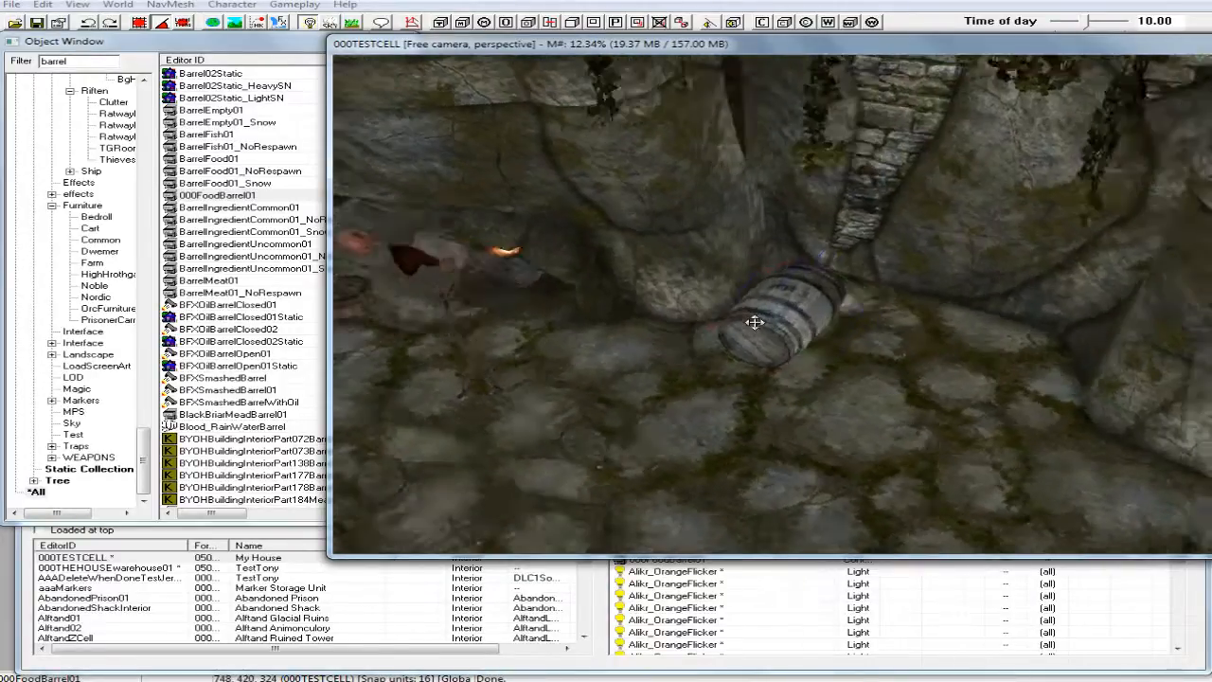
Duplicate the placed barrel and move the copy directly beside the original along the wall.
right_click(803, 313)
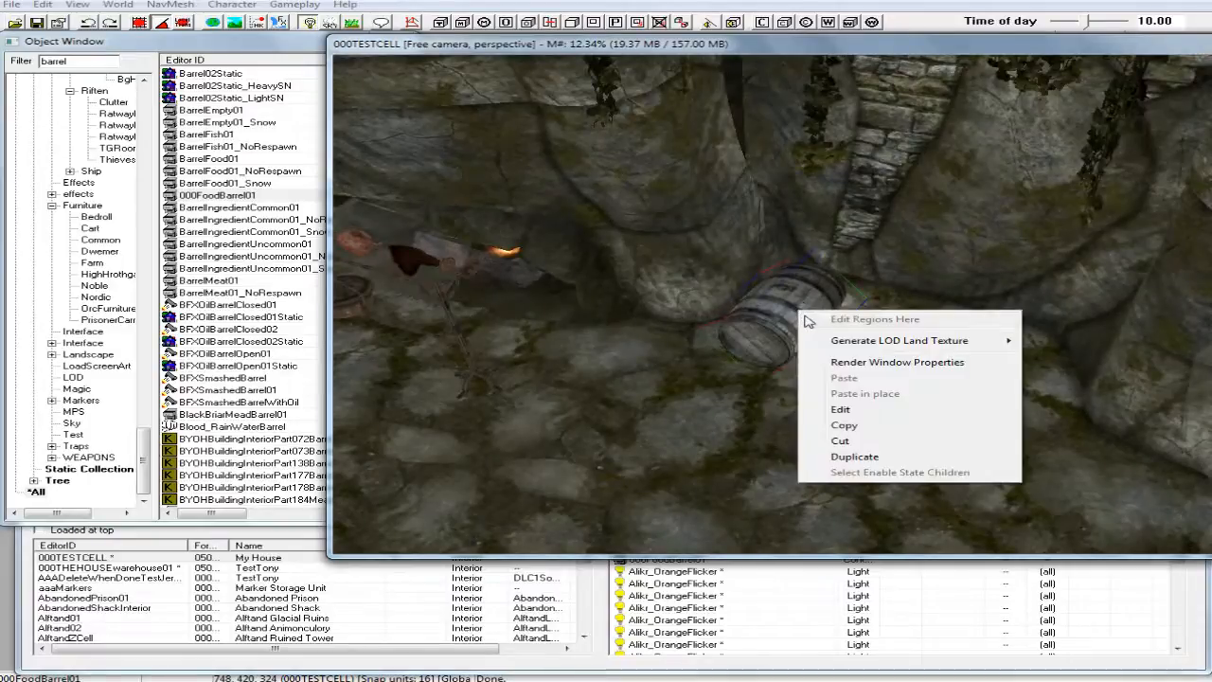
left_click(880, 45)
middle_click_drag(852, 246, 881, 245, "shift")
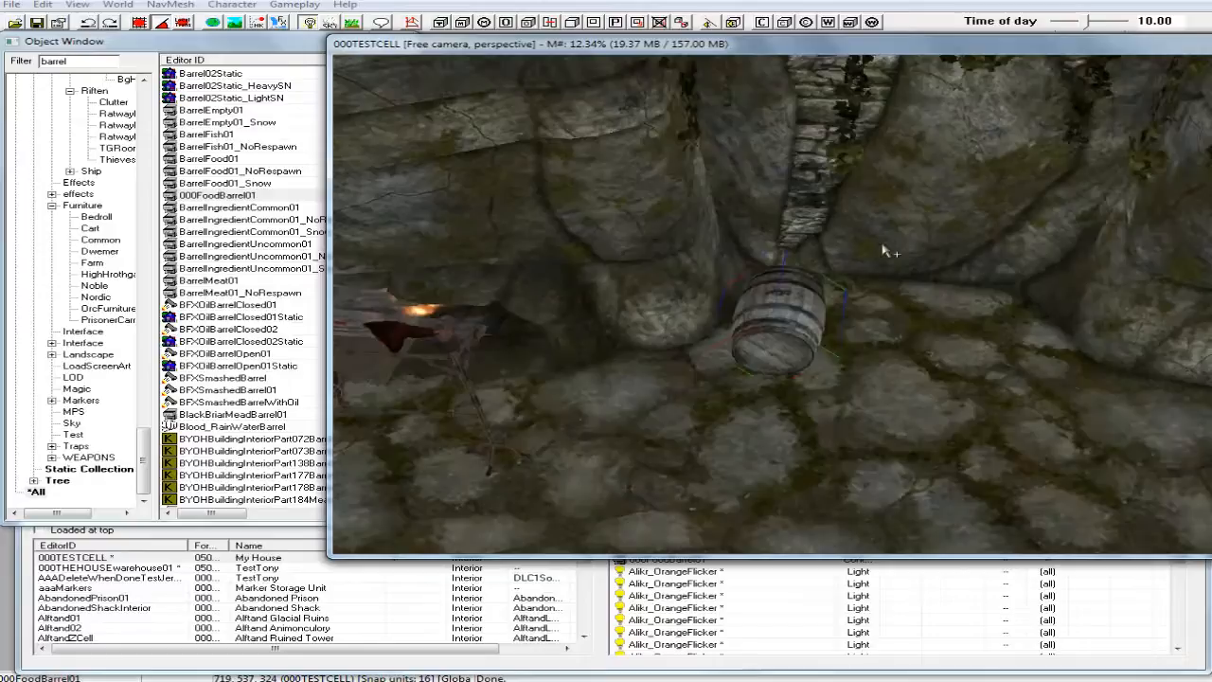
right_click(796, 323)
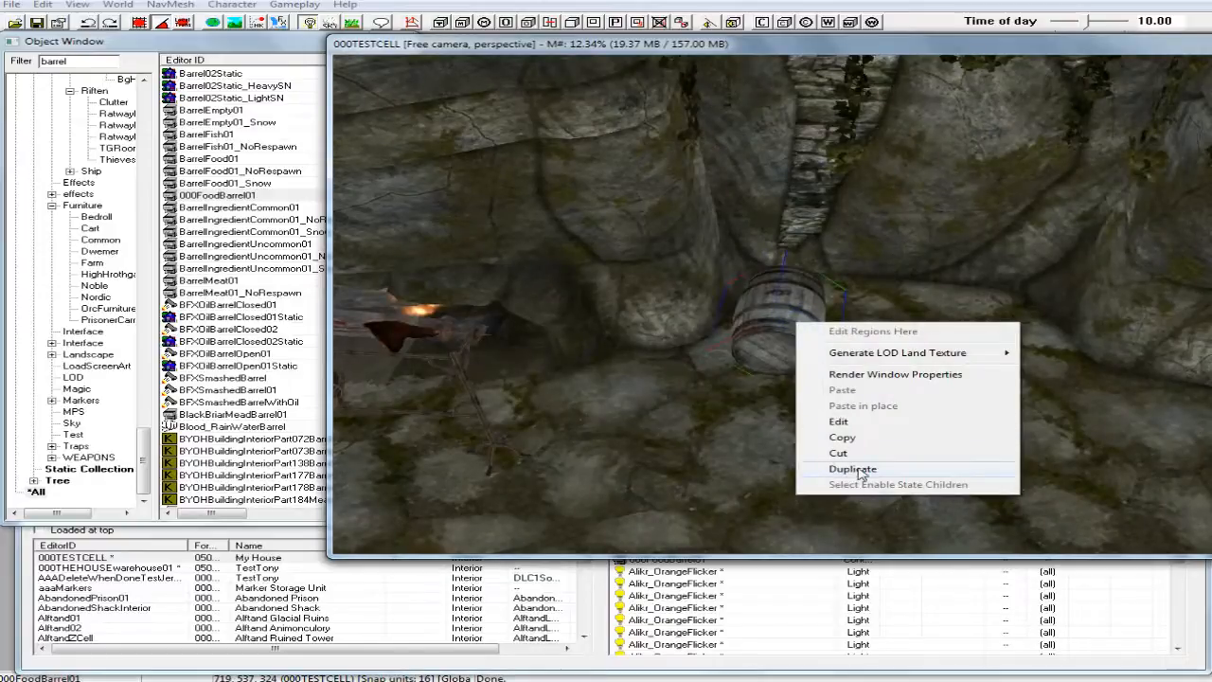
left_click(853, 468)
left_click_drag(777, 311, 872, 326)
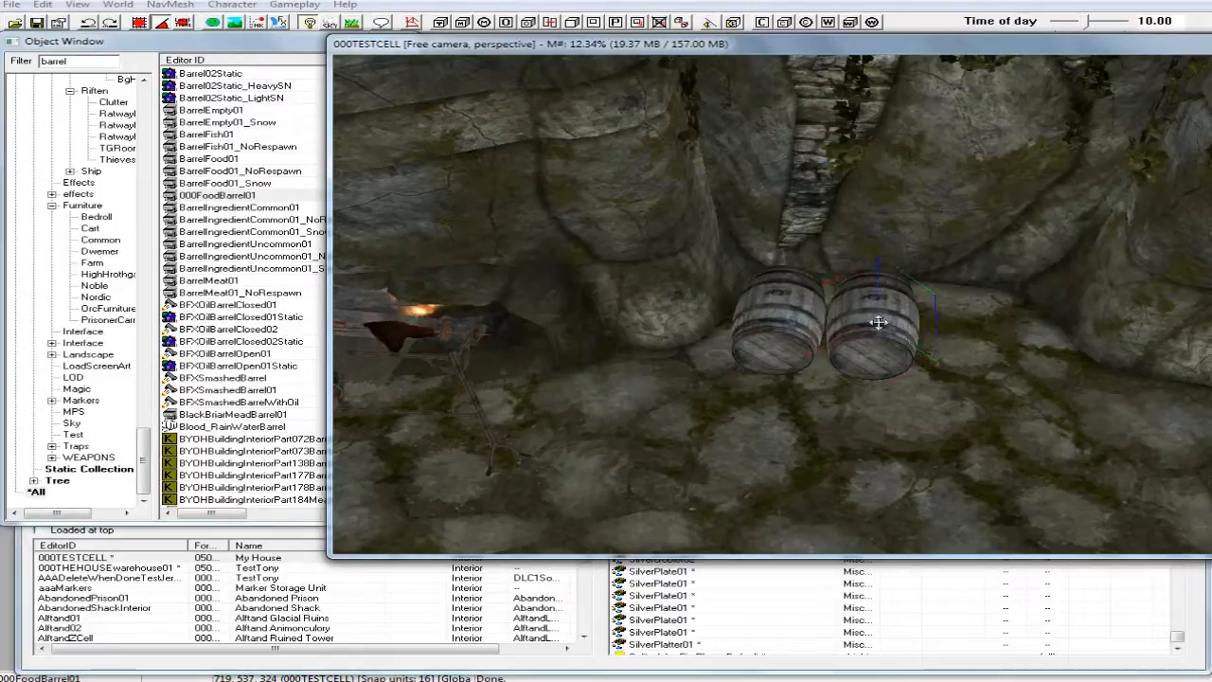
Try duplicating both barrels into a second row in front of the pair, and delete those copies.
left_click(775, 320, "ctrl")
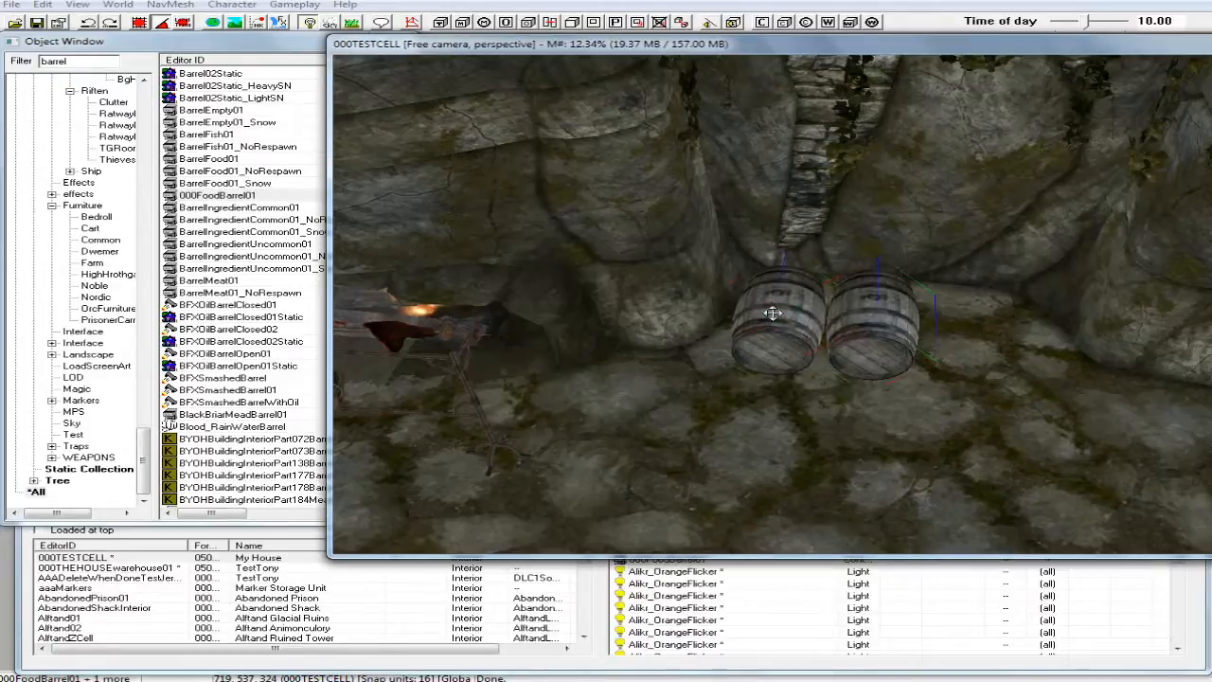
right_click(786, 305)
left_click(841, 451)
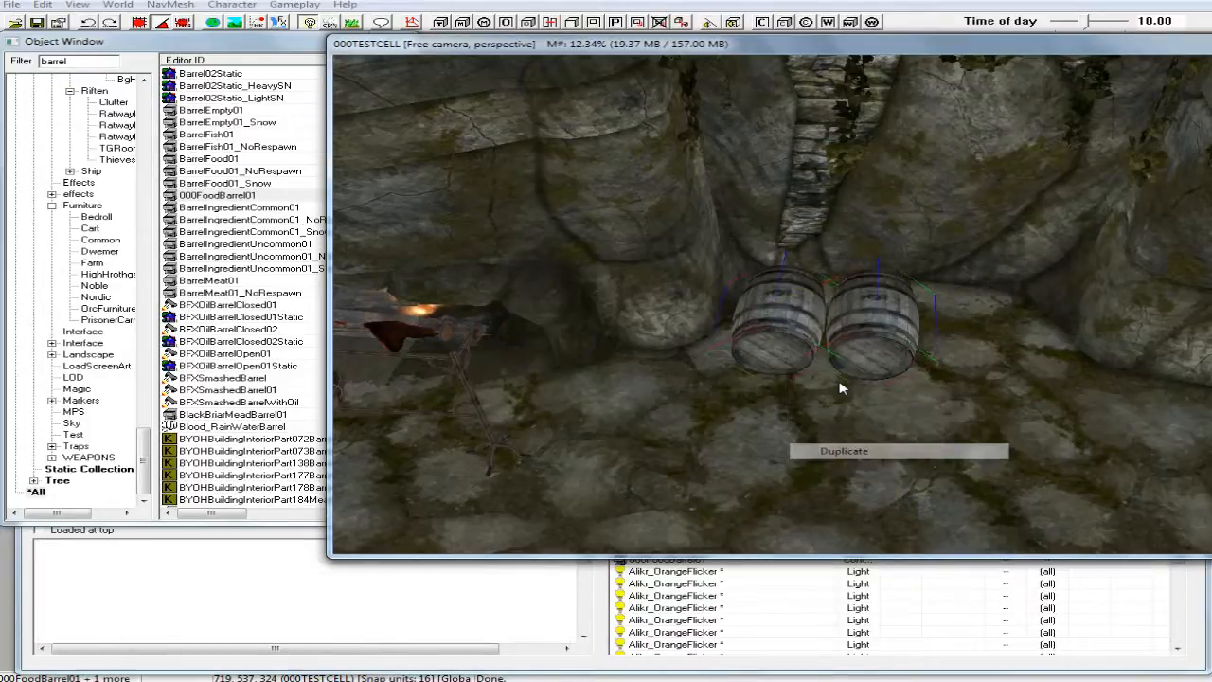
left_click_drag(936, 336, 923, 384)
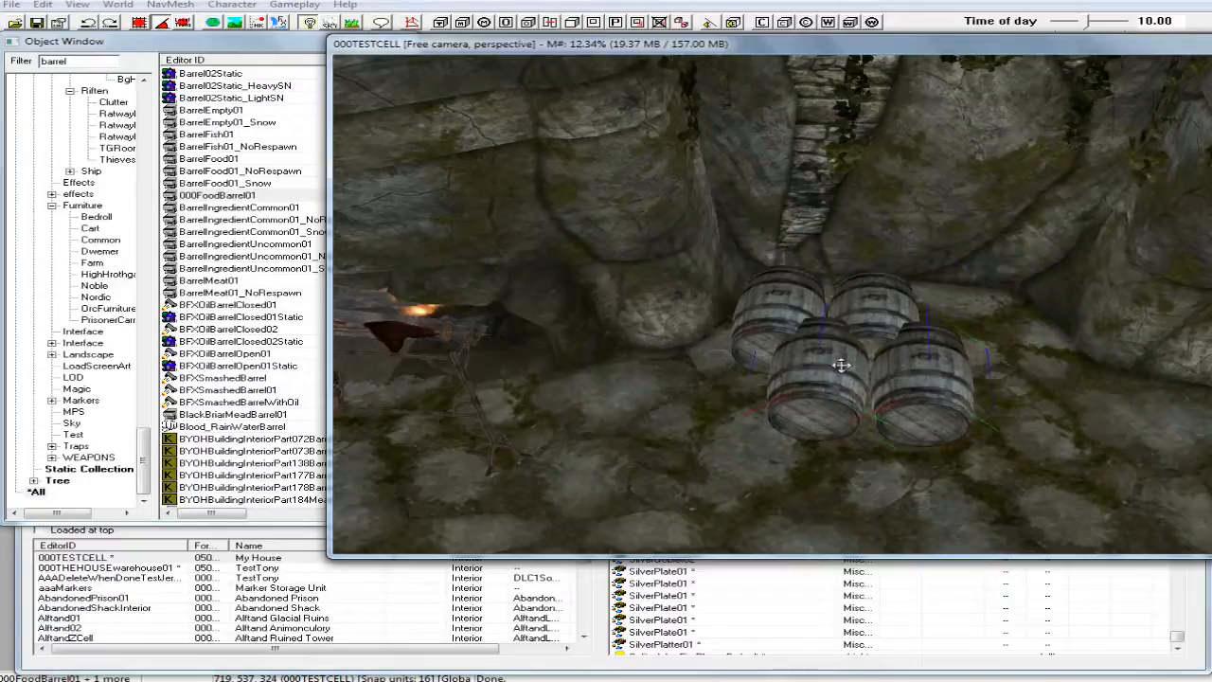
key("Delete")
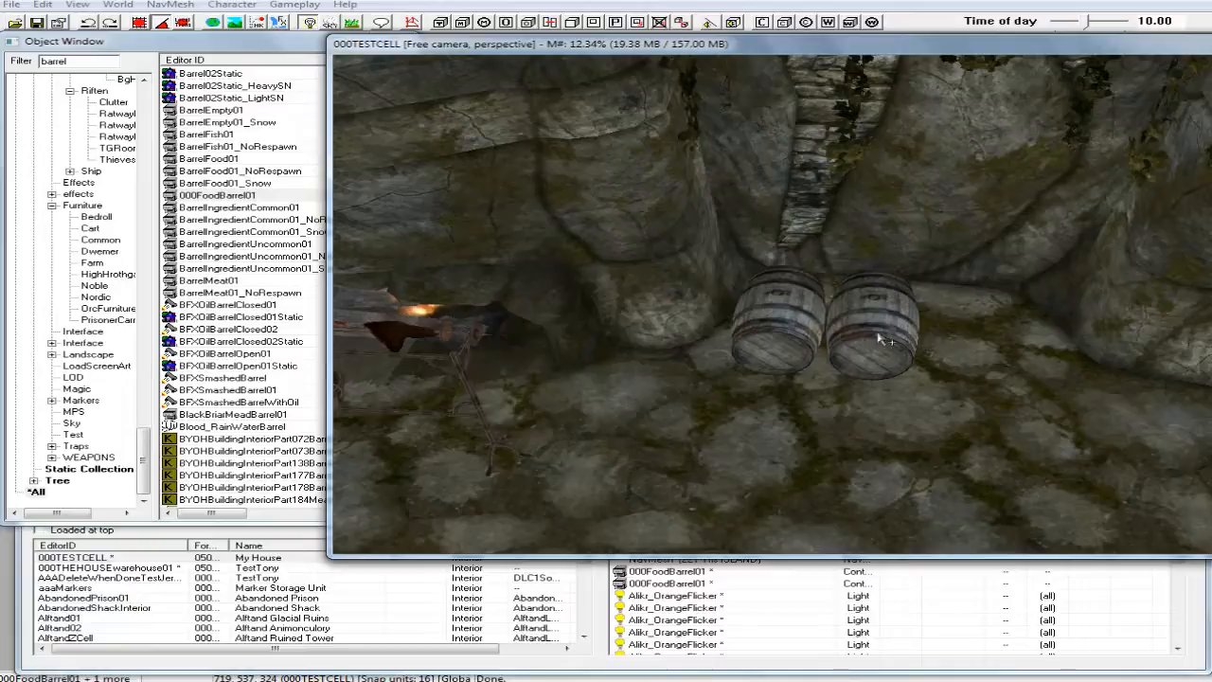
Duplicate the second barrel and move the copy beside it to form a row of three.
left_click(878, 332)
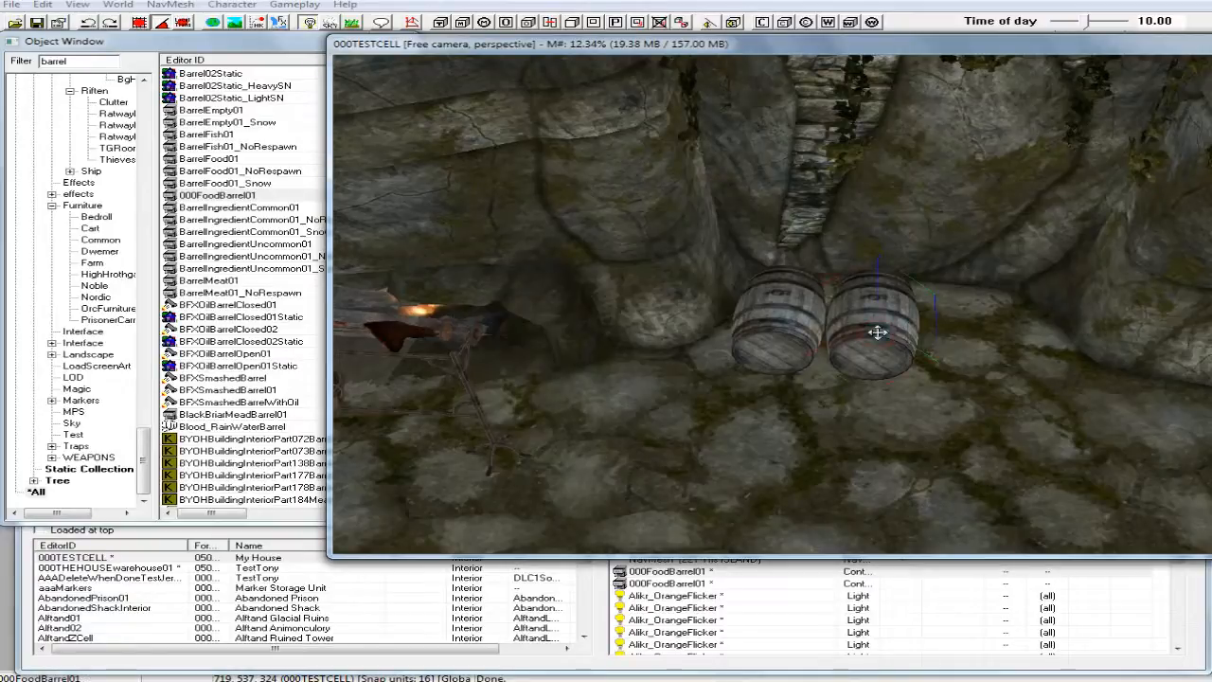
right_click(875, 326)
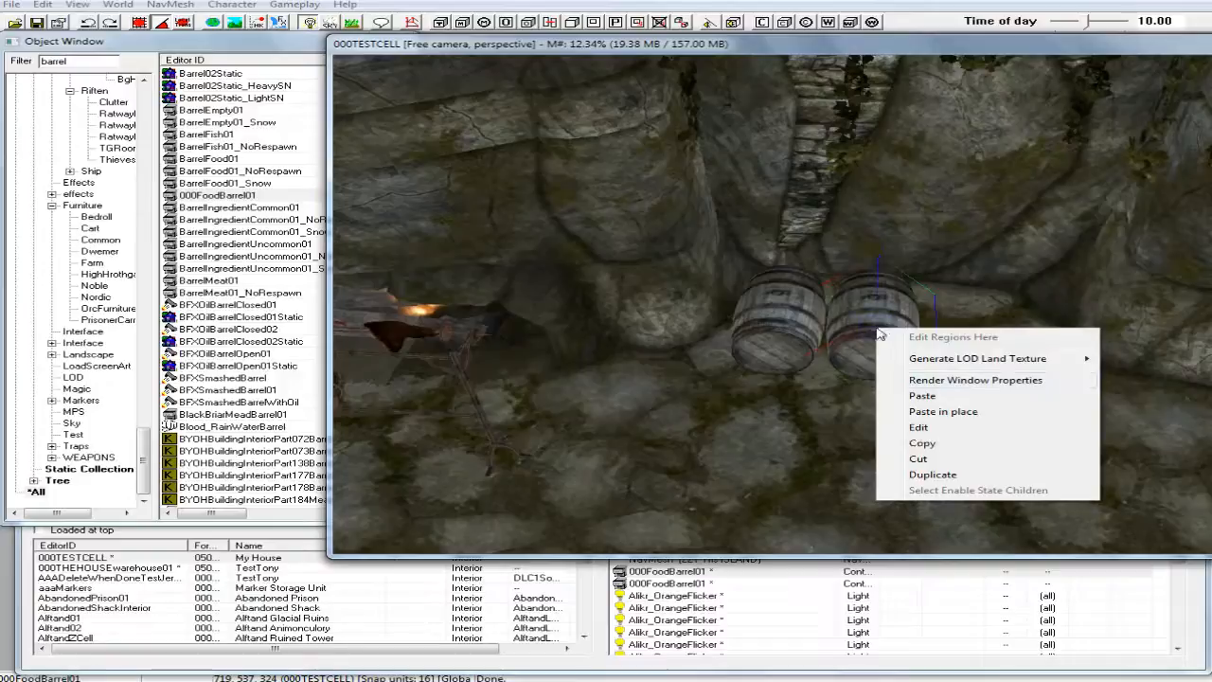
left_click(926, 475)
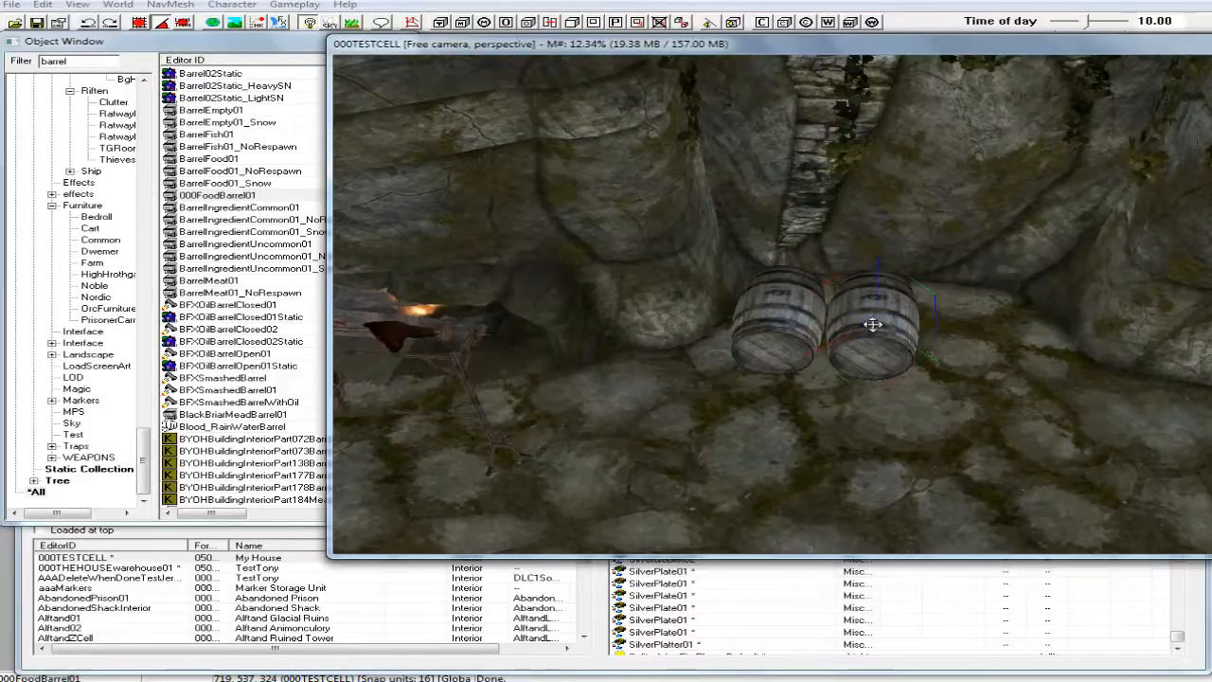
left_click_drag(872, 324, 969, 330)
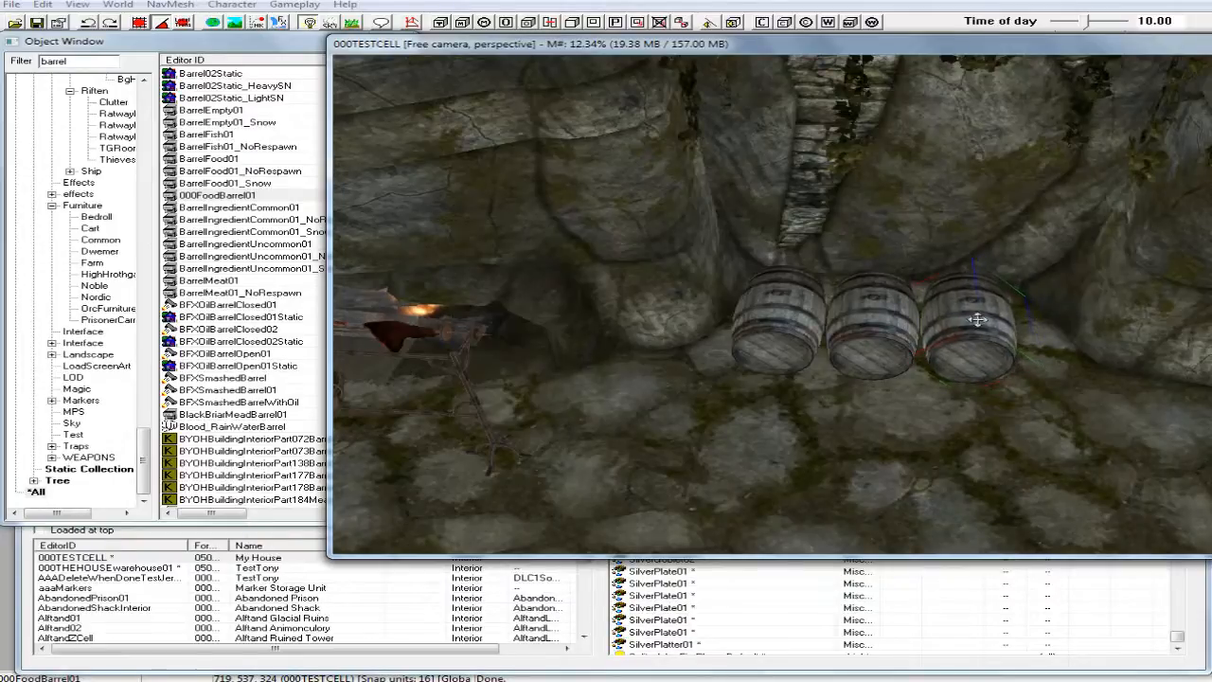
Select all three barrels in the row and copy them.
mouse_move(977, 320)
middle_mouse_down("shift")
mouse_move(985, 287)
mouse_move(982, 327)
middle_mouse_up("shift")
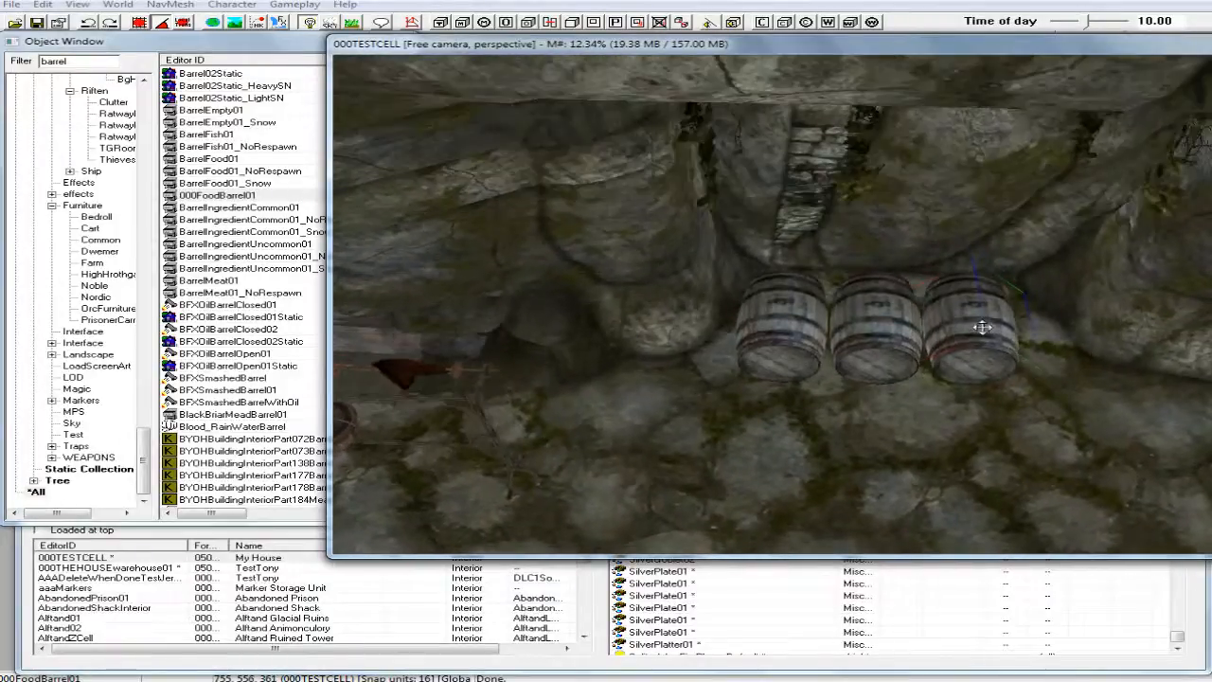
left_click(890, 333, "ctrl")
left_click(770, 325, "ctrl")
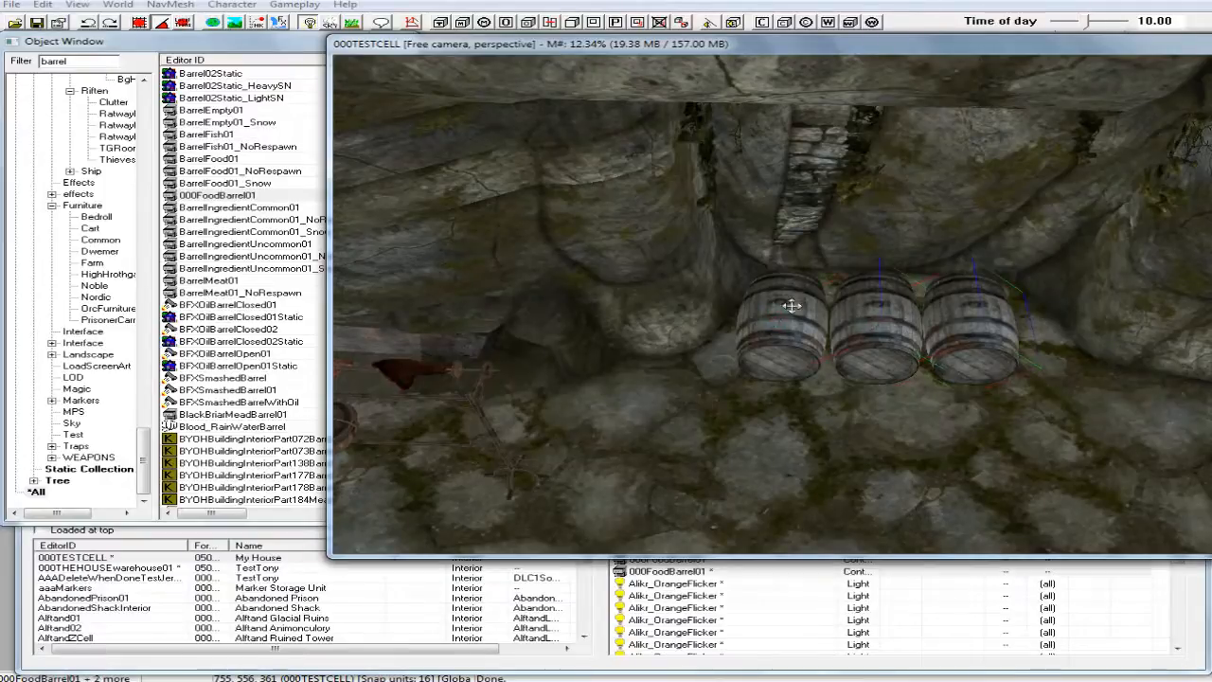
right_click(791, 305)
left_click(857, 422)
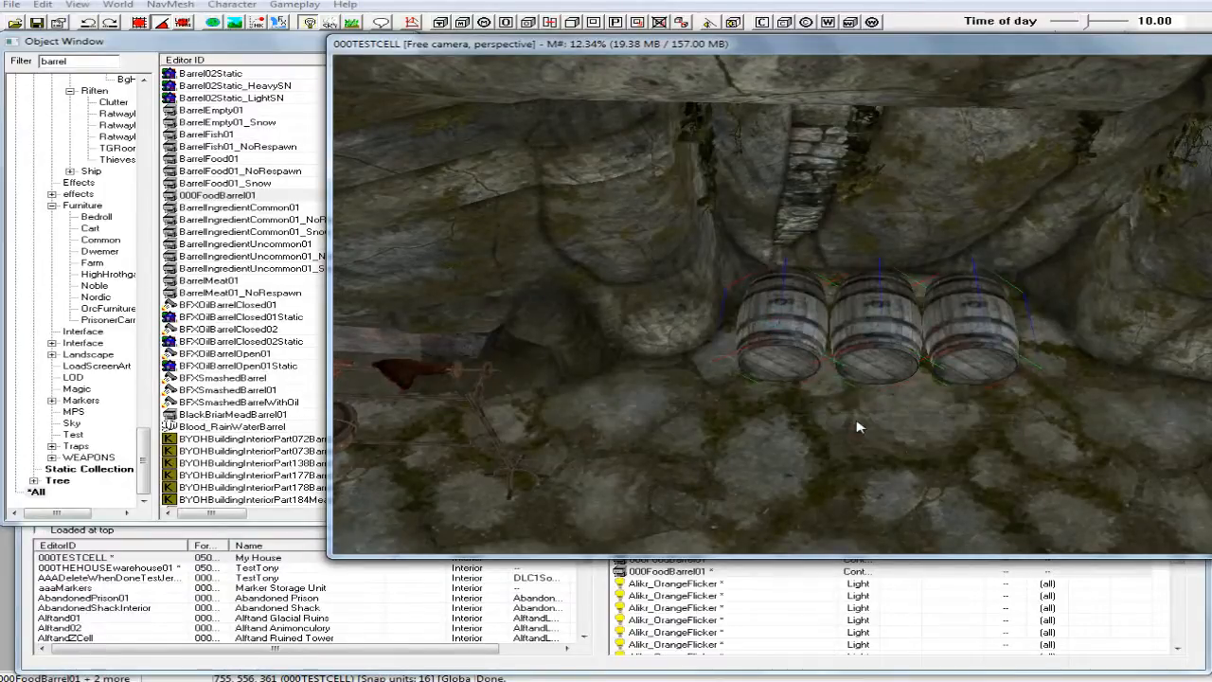
Load the 000THEHOUSEwarehouse01 interior cell, accepting all warnings for the Havok and texture contexts.
left_click(798, 666)
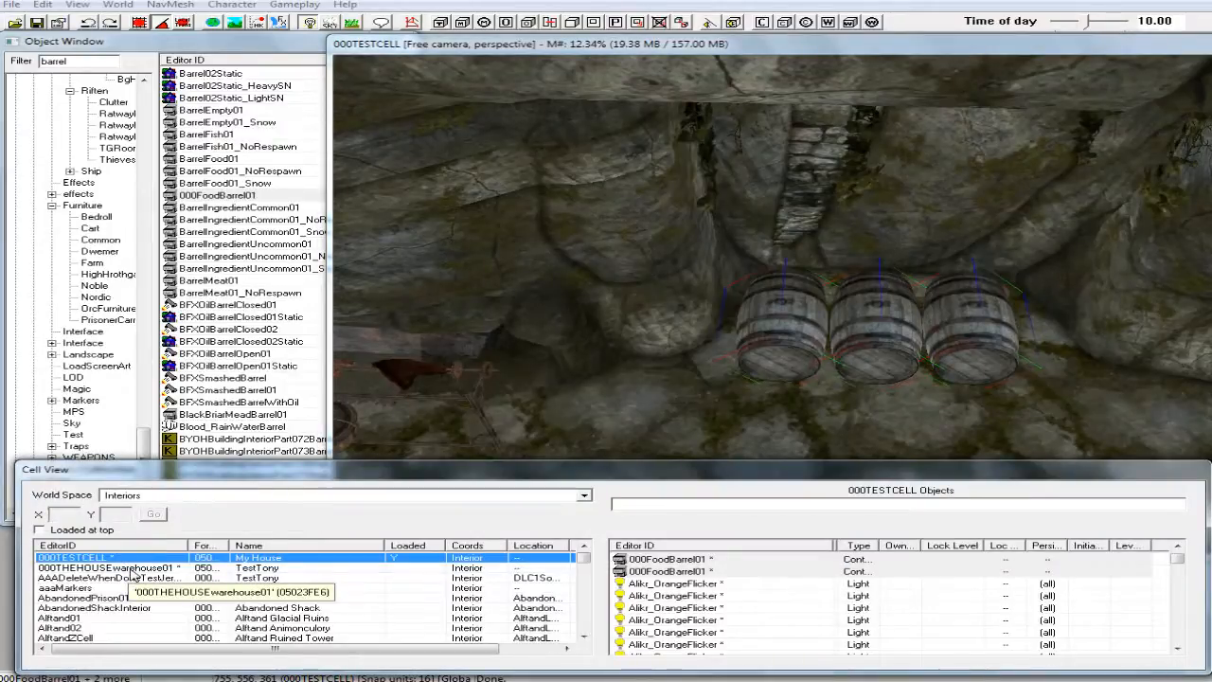
left_click(135, 569)
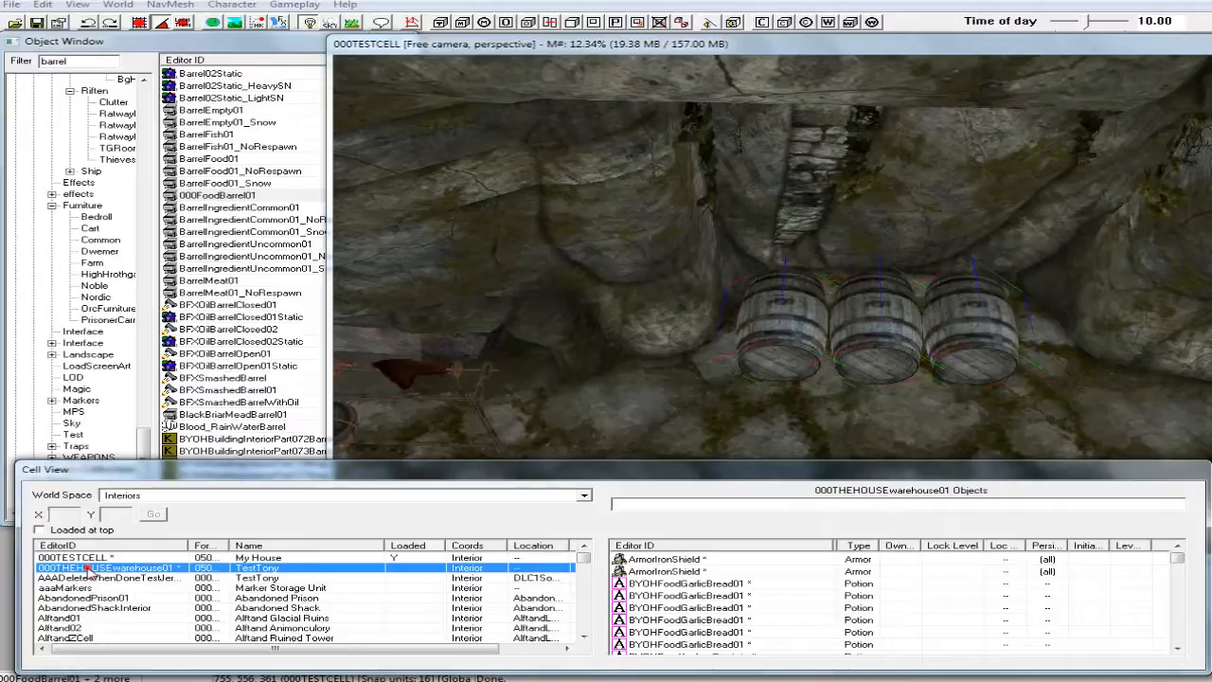
double_click(88, 572)
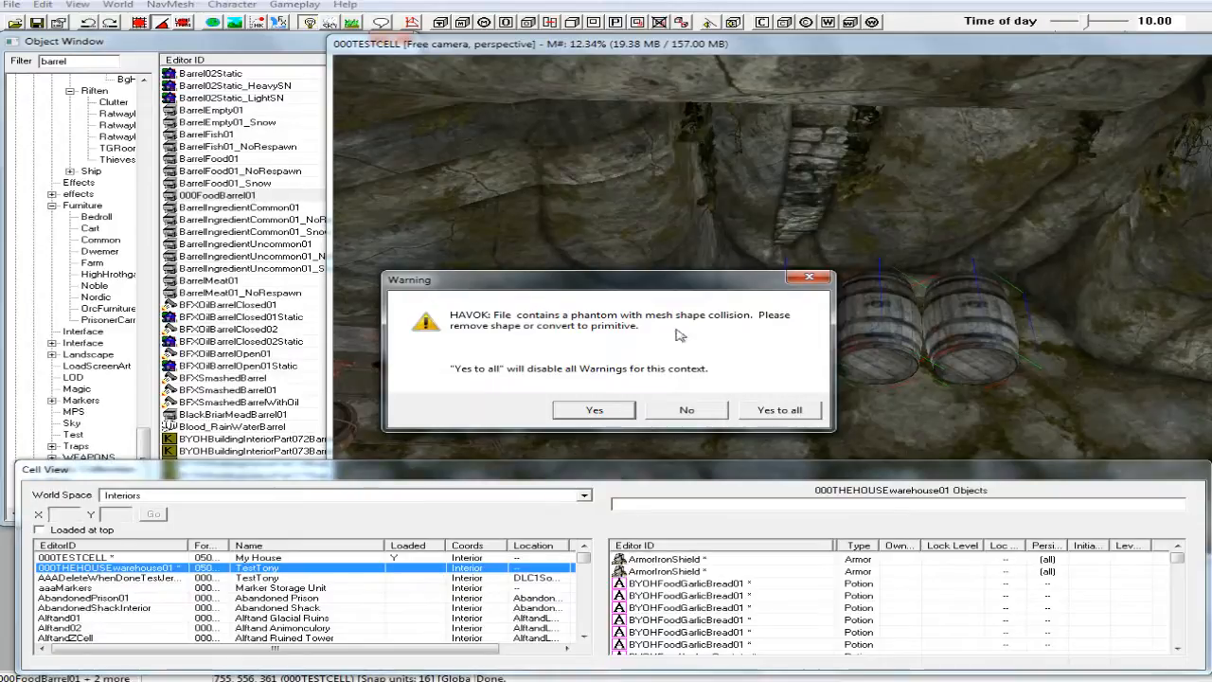
left_click(790, 412)
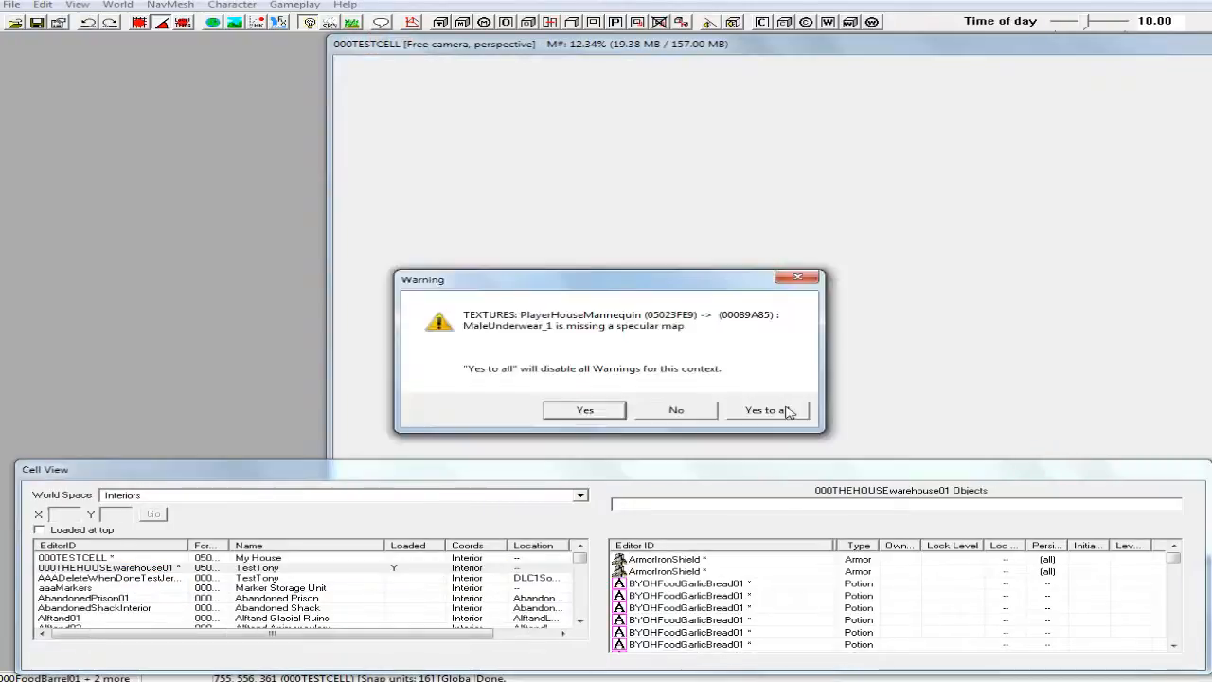
left_click(790, 412)
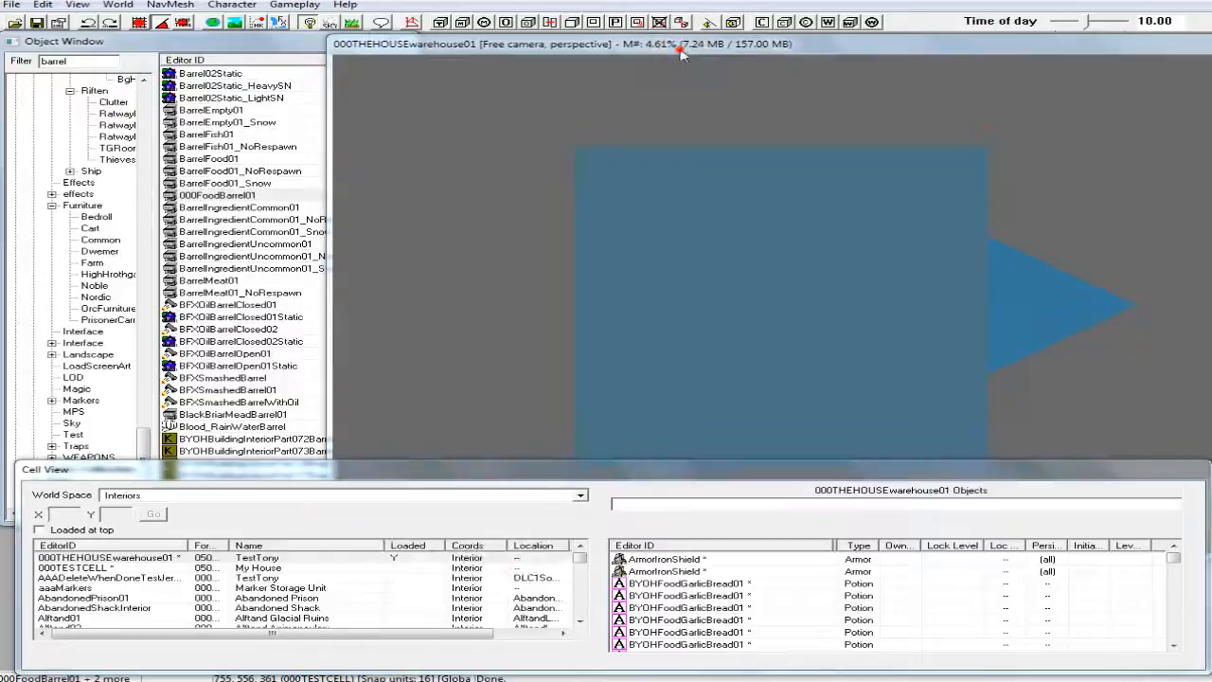
Look over the layout of the warehouse cell, including its floor, stone tables, food platters and mannequin.
left_click(679, 45)
left_click(786, 283)
key("shift")
key("shift")
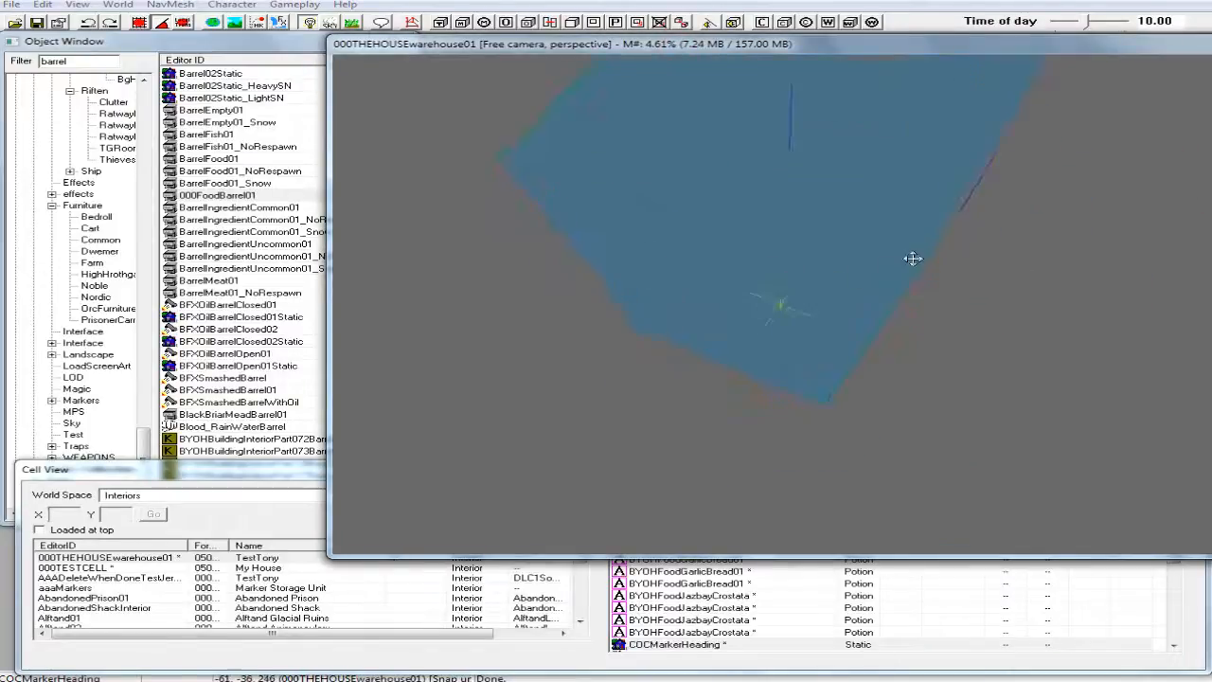
mouse_move(1044, 209)
middle_mouse_down()
mouse_move(1037, 247)
mouse_move(1074, 241)
mouse_move(996, 235)
middle_mouse_up()
key("shift")
scroll(996, 236, "down", 3)
scroll(997, 235, "down", 1)
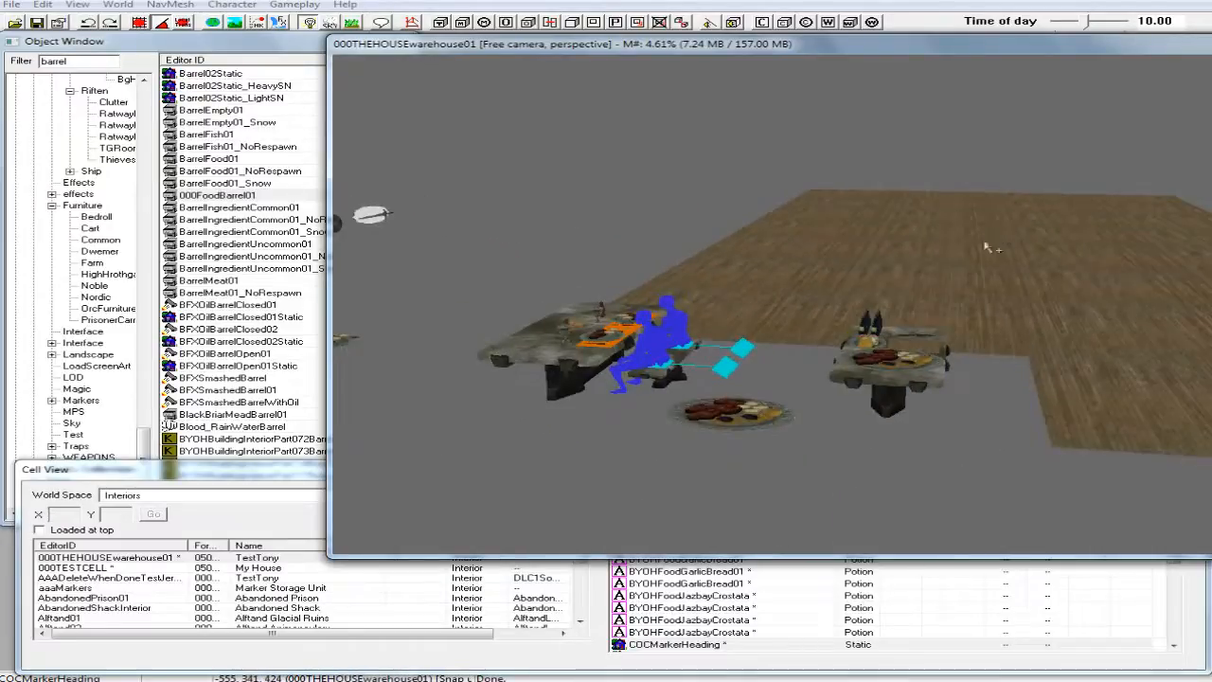
key("shift")
scroll(915, 275, "up", 3)
middle_click_drag(915, 275, 927, 268)
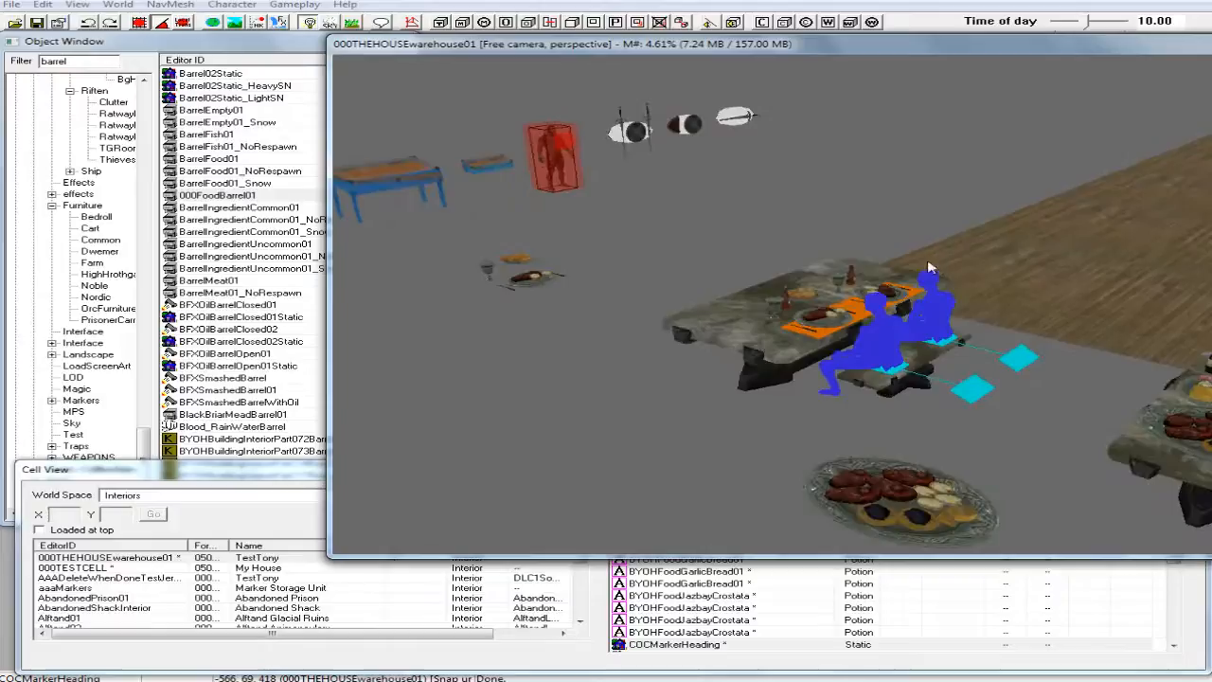
Paste the three copied barrels onto the front corner section of the wooden floor, beside the stone table.
middle_click_drag(838, 432, 808, 436)
scroll(820, 428, "down", 4)
key("shift")
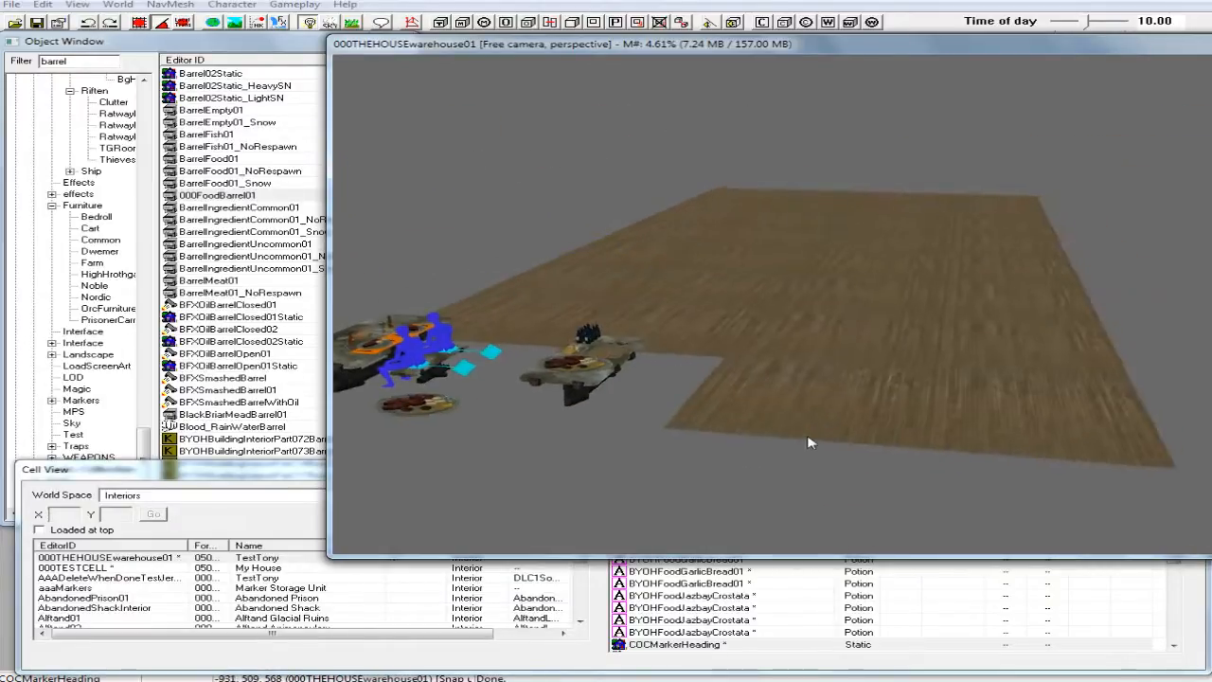
left_click(797, 422)
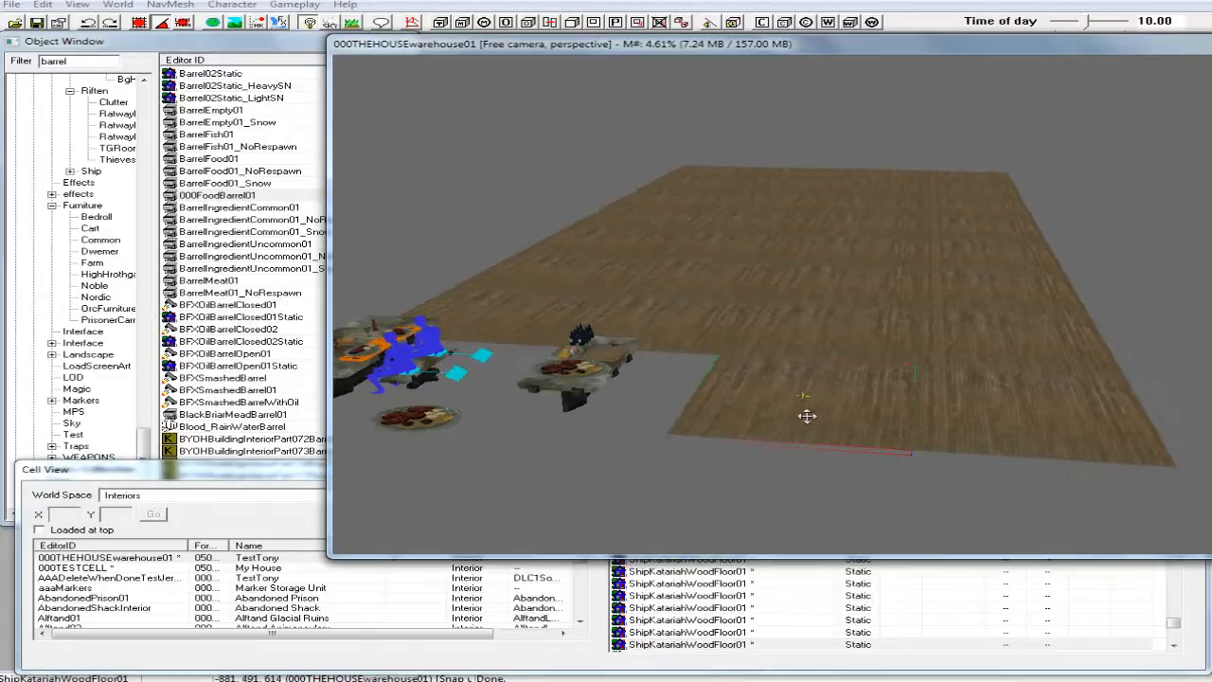
key("shift")
right_click(801, 401)
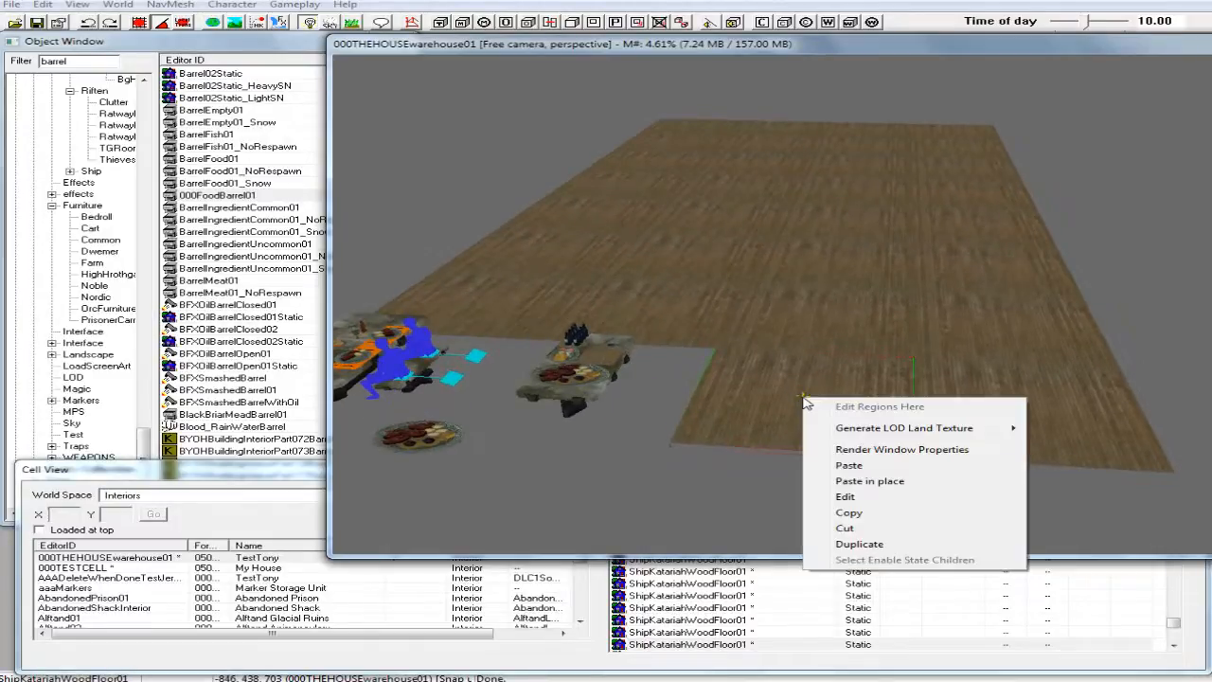
left_click(834, 470)
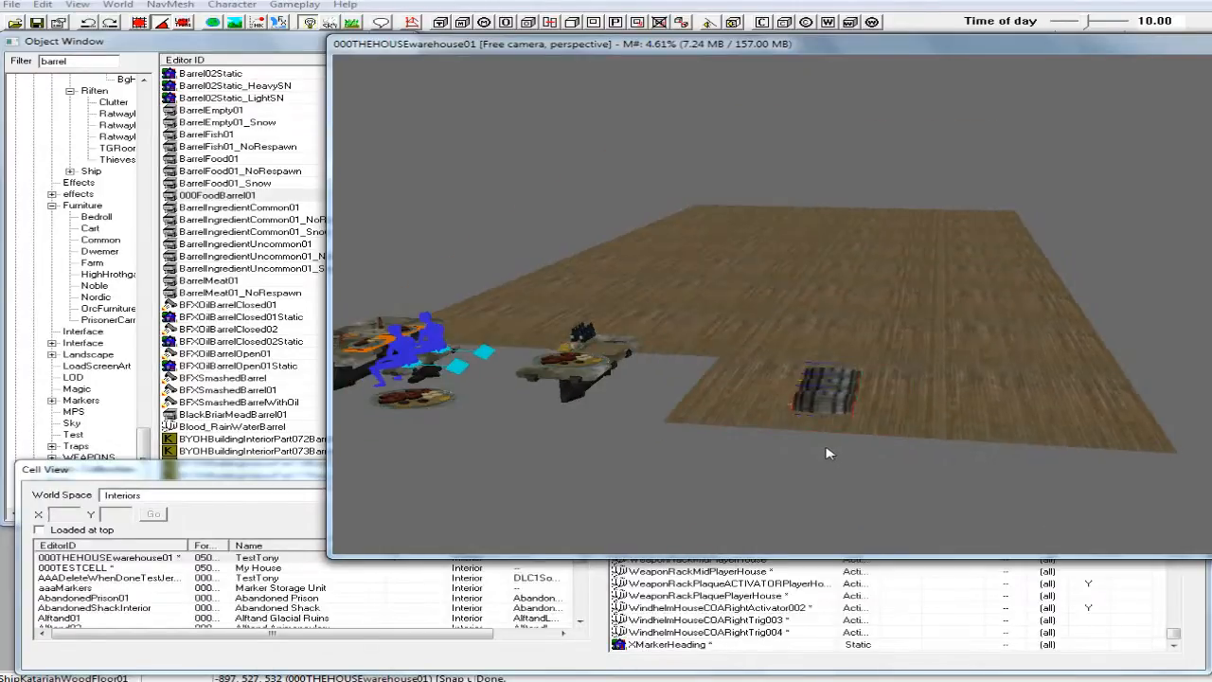
Rotate the pasted barrels so their ends face forward and raise them out of the wooden floor.
scroll(825, 446, "up", 4)
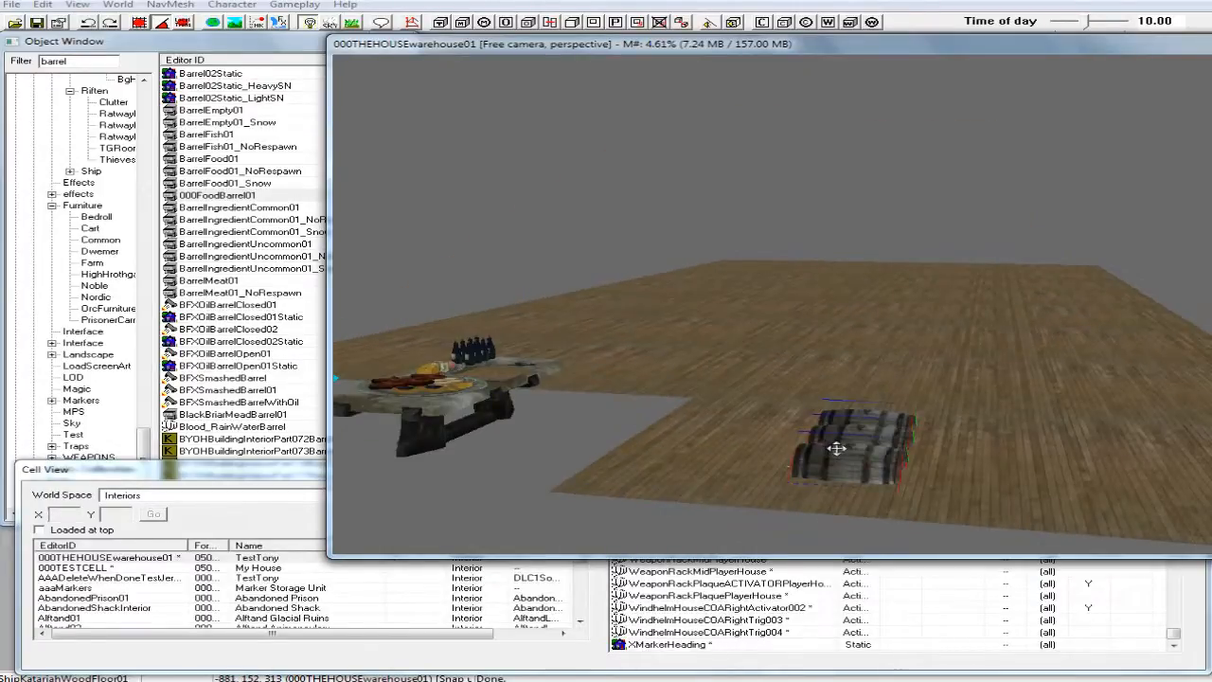
right_click_drag(837, 448, 909, 448)
middle_click_drag(841, 455, 856, 447)
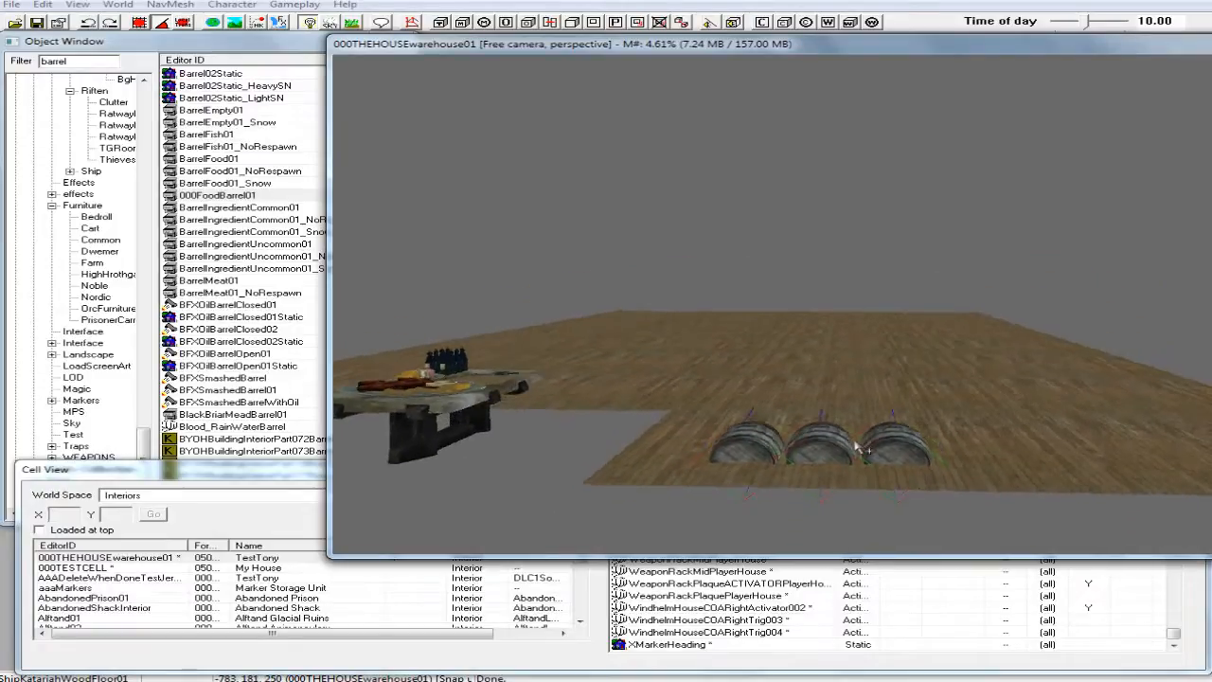
left_click_drag(838, 438, 839, 378)
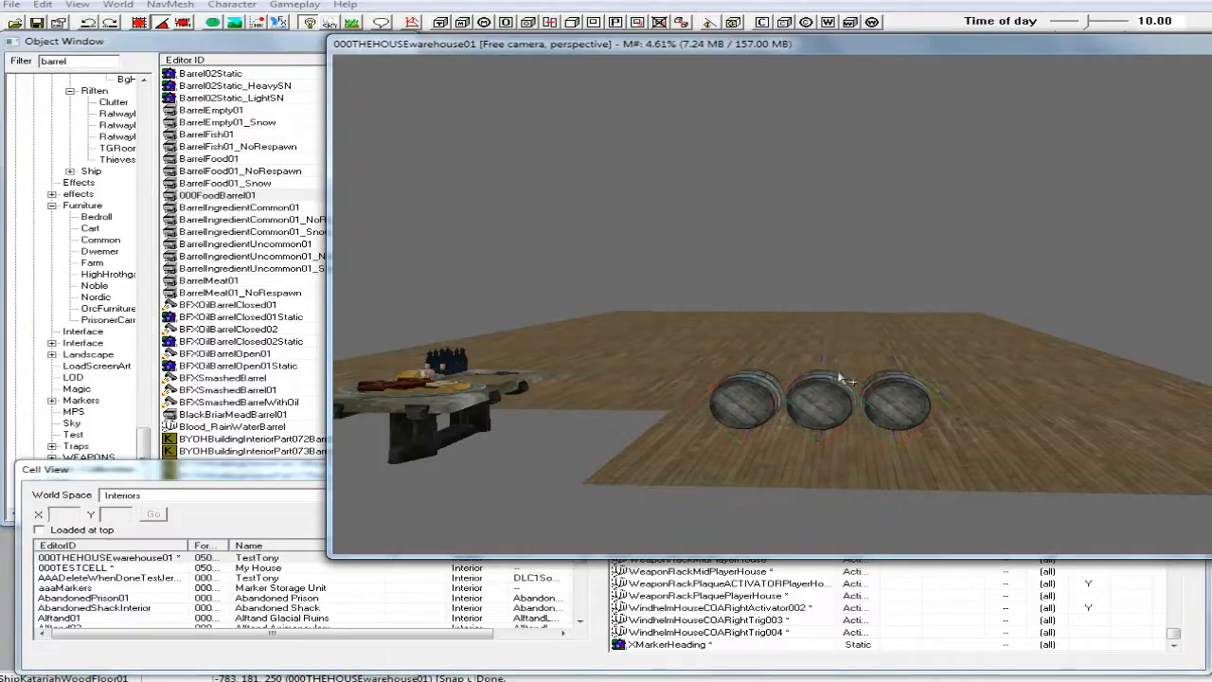
middle_click_drag(837, 374, 839, 368)
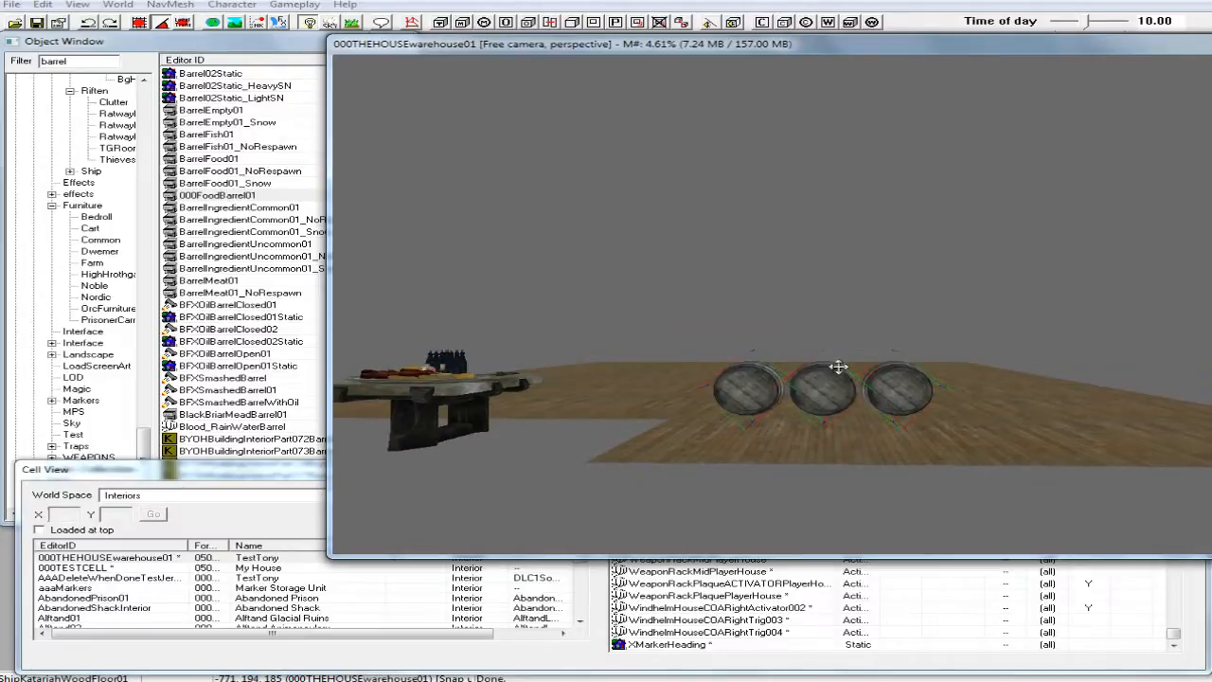
middle_click_drag(839, 368, 850, 403)
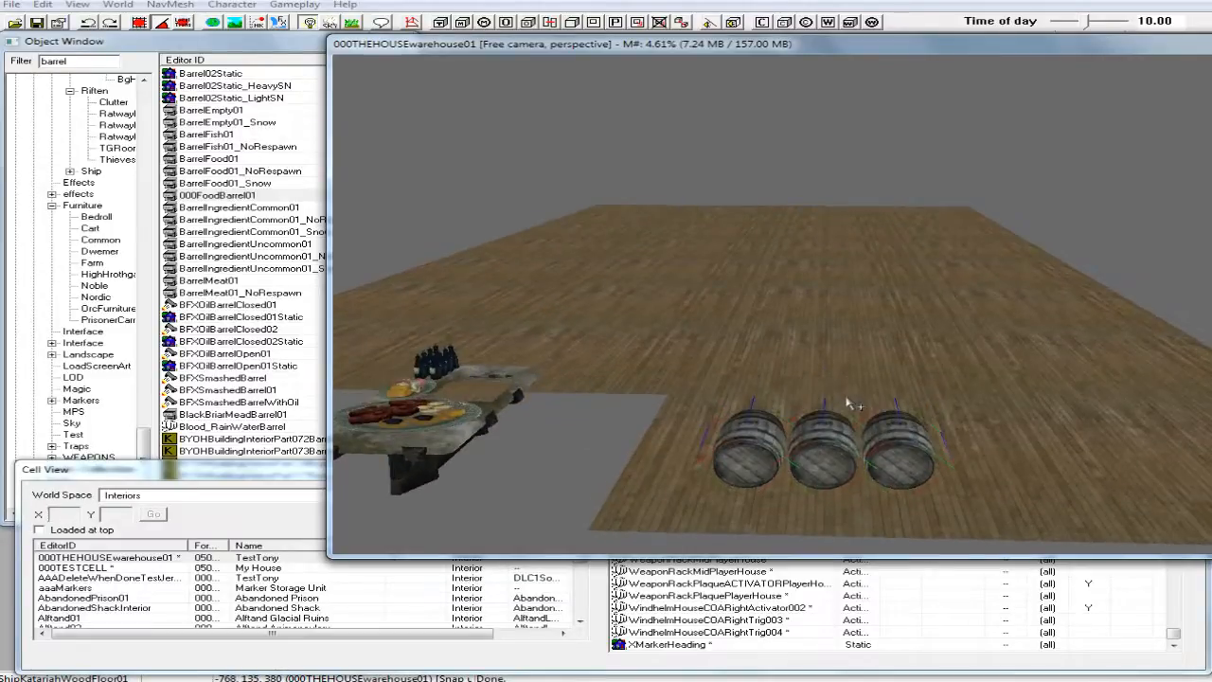
Duplicate the middle and right barrels of the row and lift the copies straight above the originals.
left_click(907, 459)
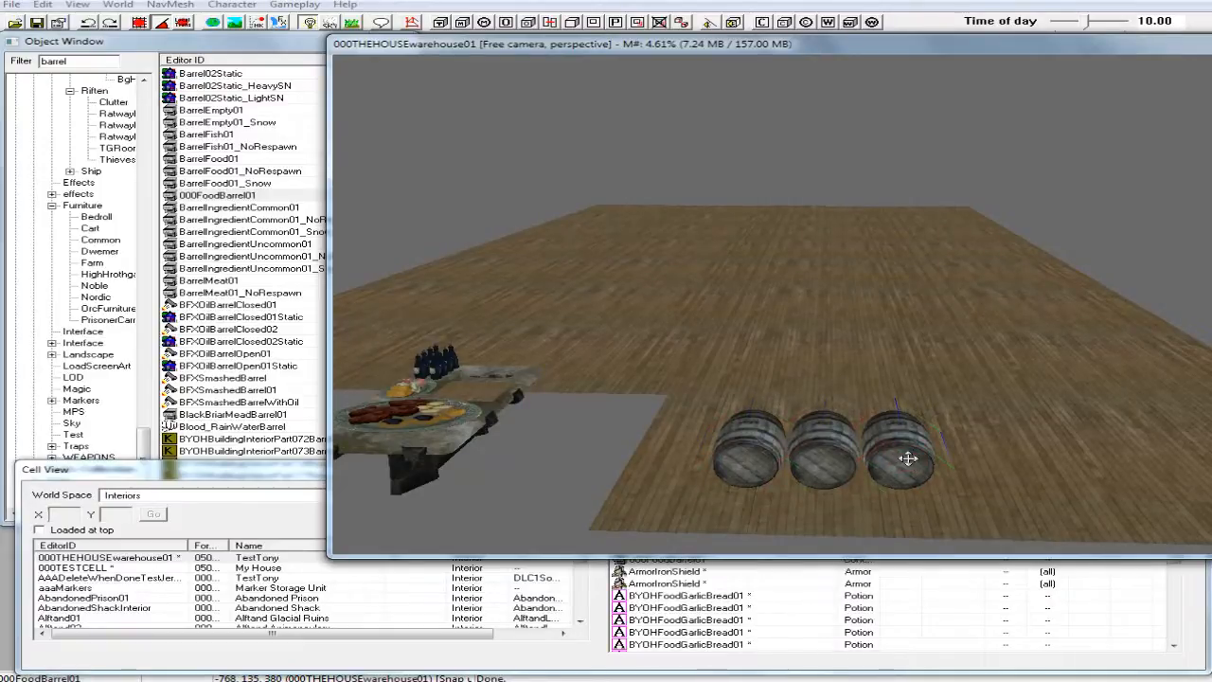
left_click(834, 462, "ctrl")
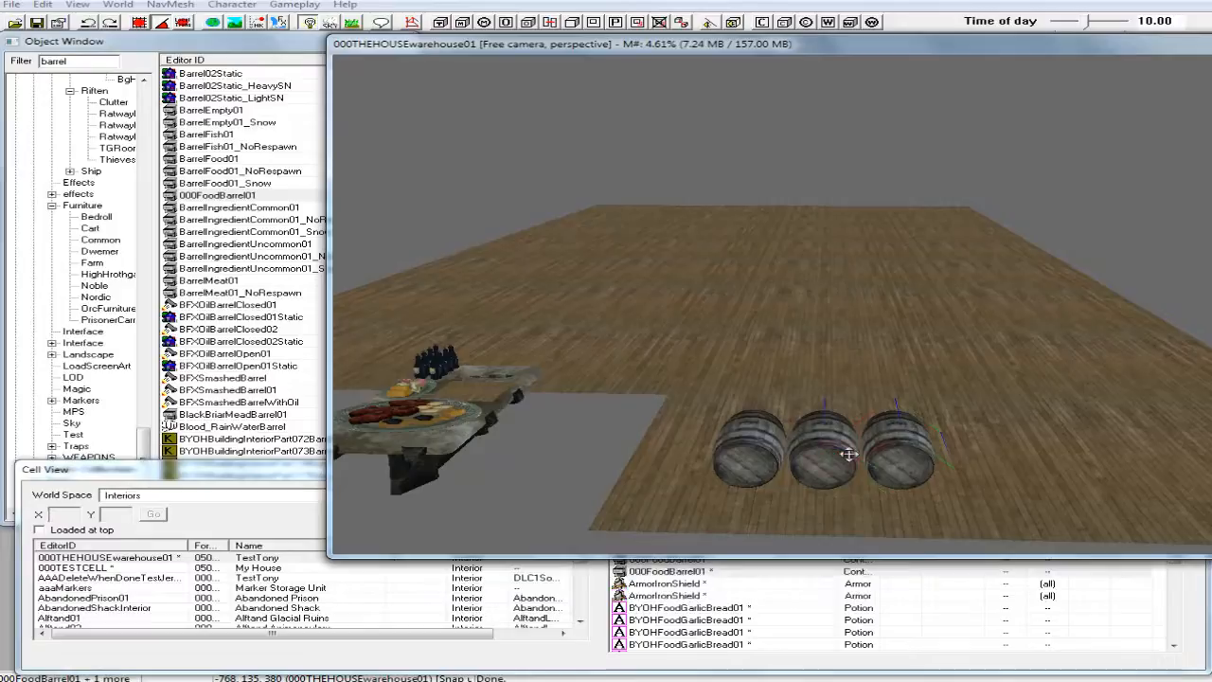
right_click(894, 455)
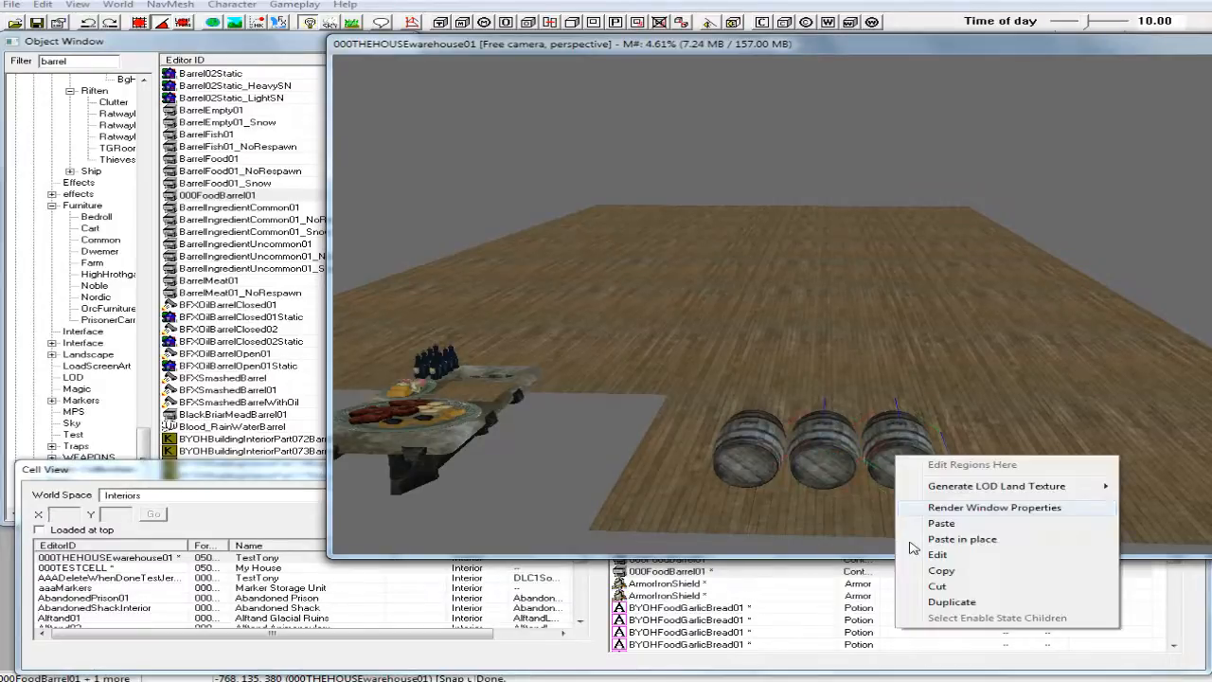
left_click(935, 601)
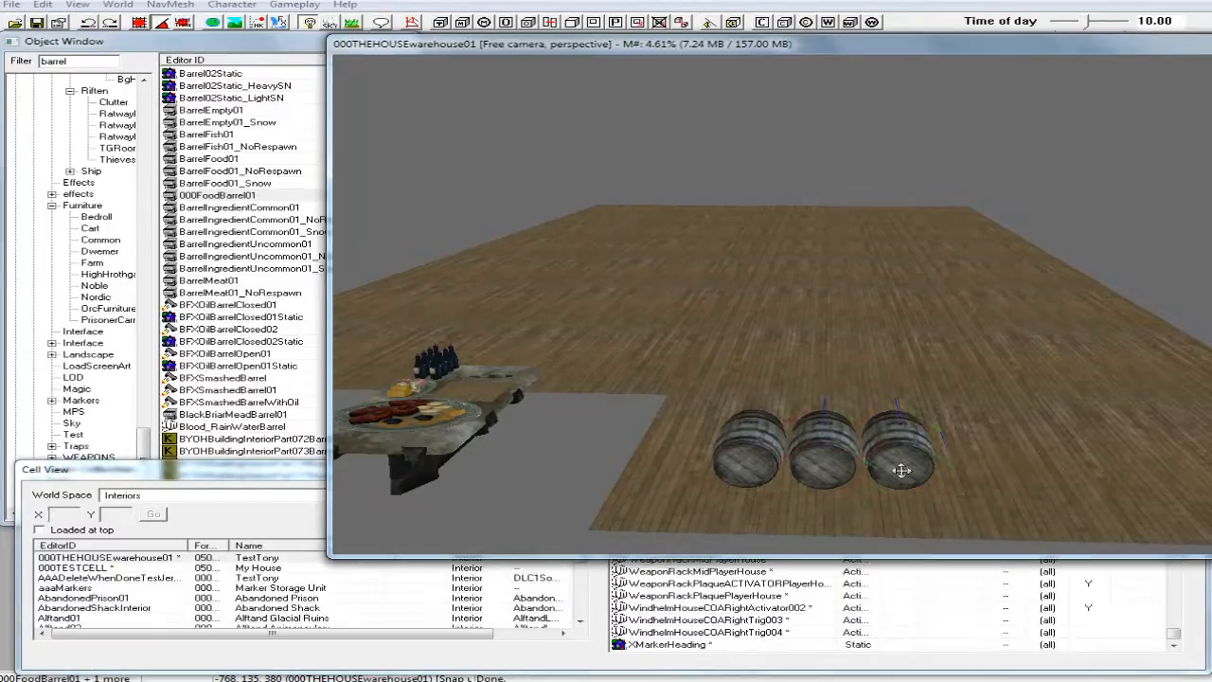
key("z")
left_click_drag(899, 464, 906, 416)
middle_click_drag(905, 417, 904, 395, "shift")
scroll(901, 399, "up", 1)
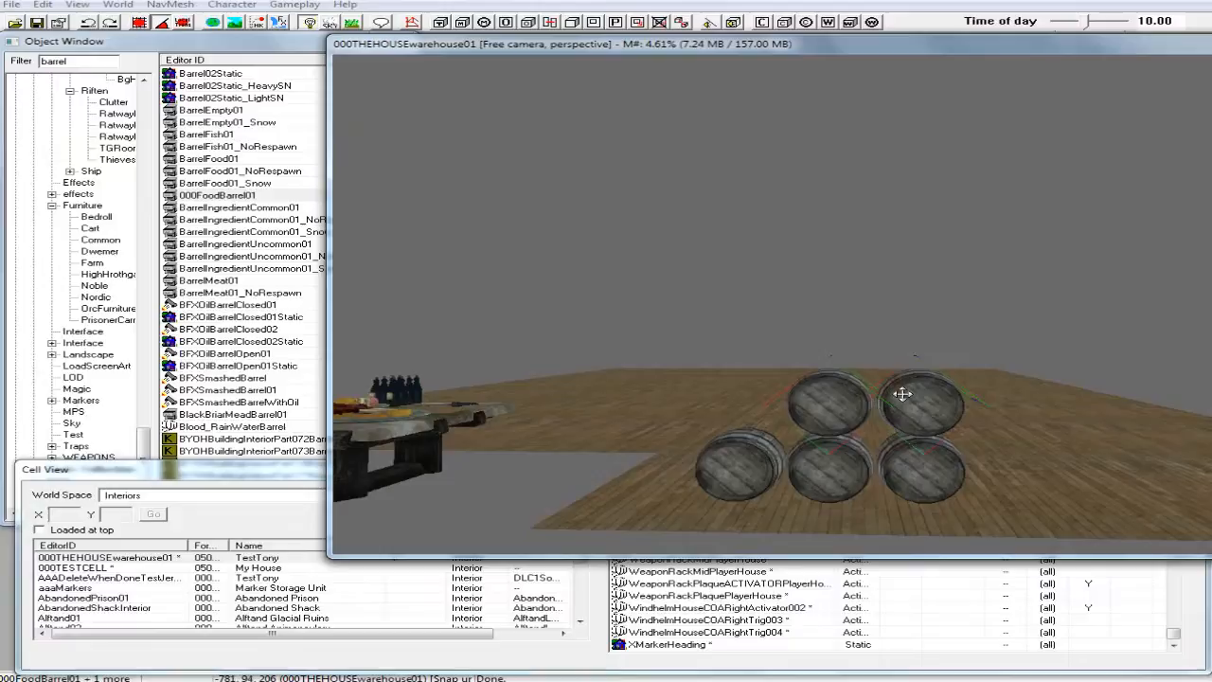
Shift the two upper barrels sideways over the gaps of the bottom row and adjust their height to rest there.
left_click(909, 402)
left_click_drag(911, 407, 862, 408)
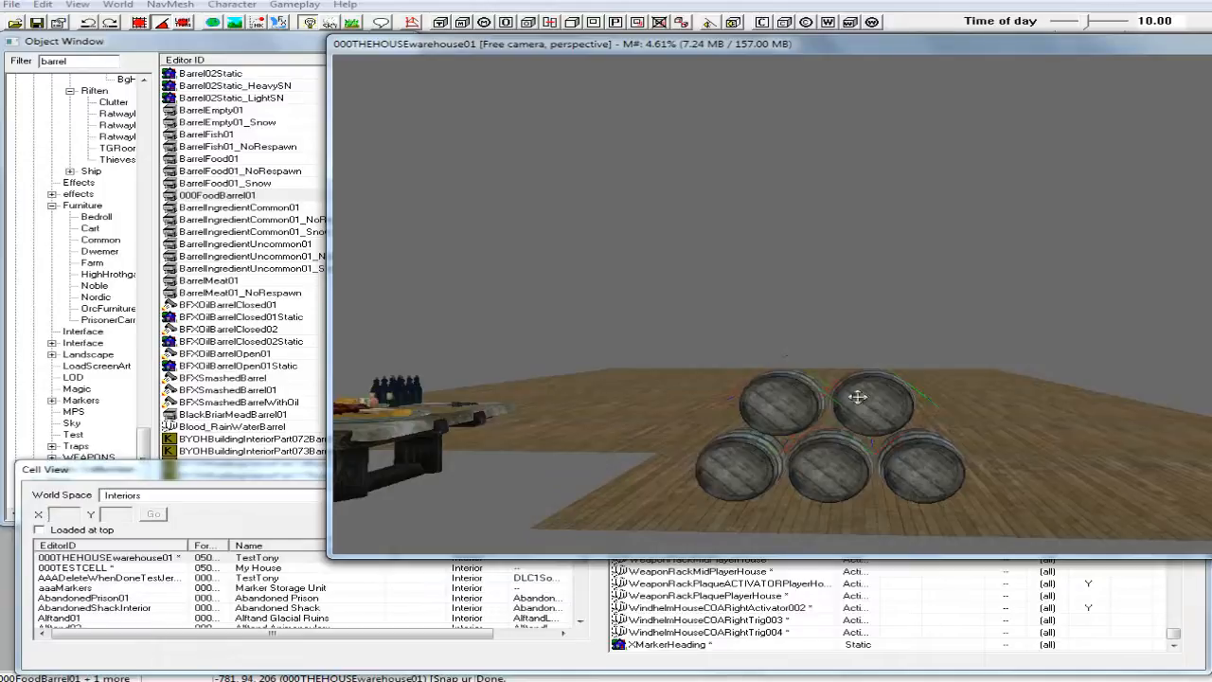
scroll(857, 398, "up", 2)
scroll(862, 396, "up", 3)
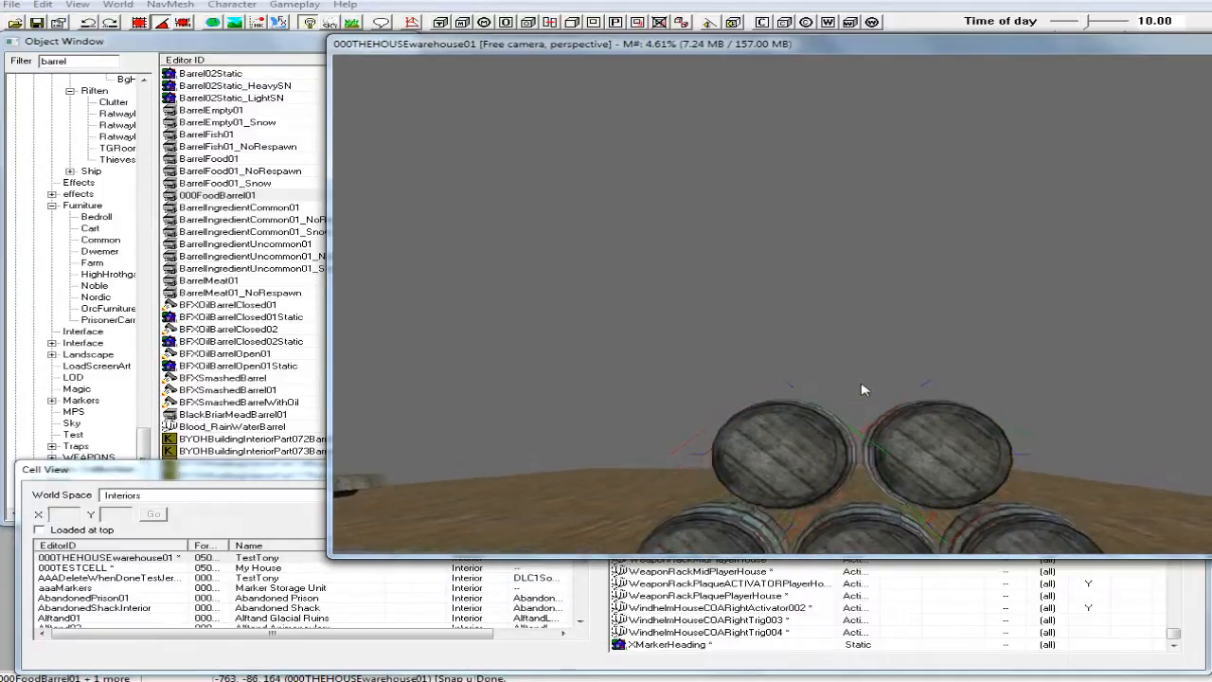
left_click_drag(906, 445, 916, 447)
key("z")
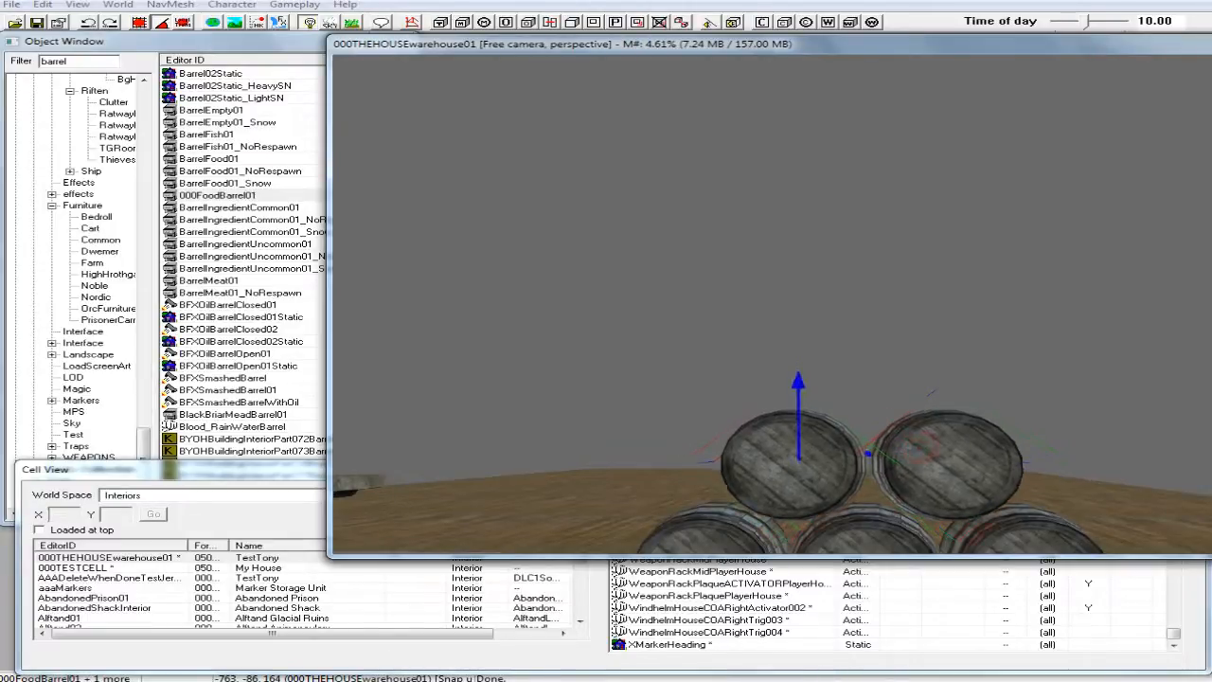
Duplicate the right upper barrel and place the copy at the top to complete a six-barrel pyramid.
middle_click_drag(919, 449, 929, 488, "shift")
scroll(923, 472, "down", 5)
left_click(890, 437)
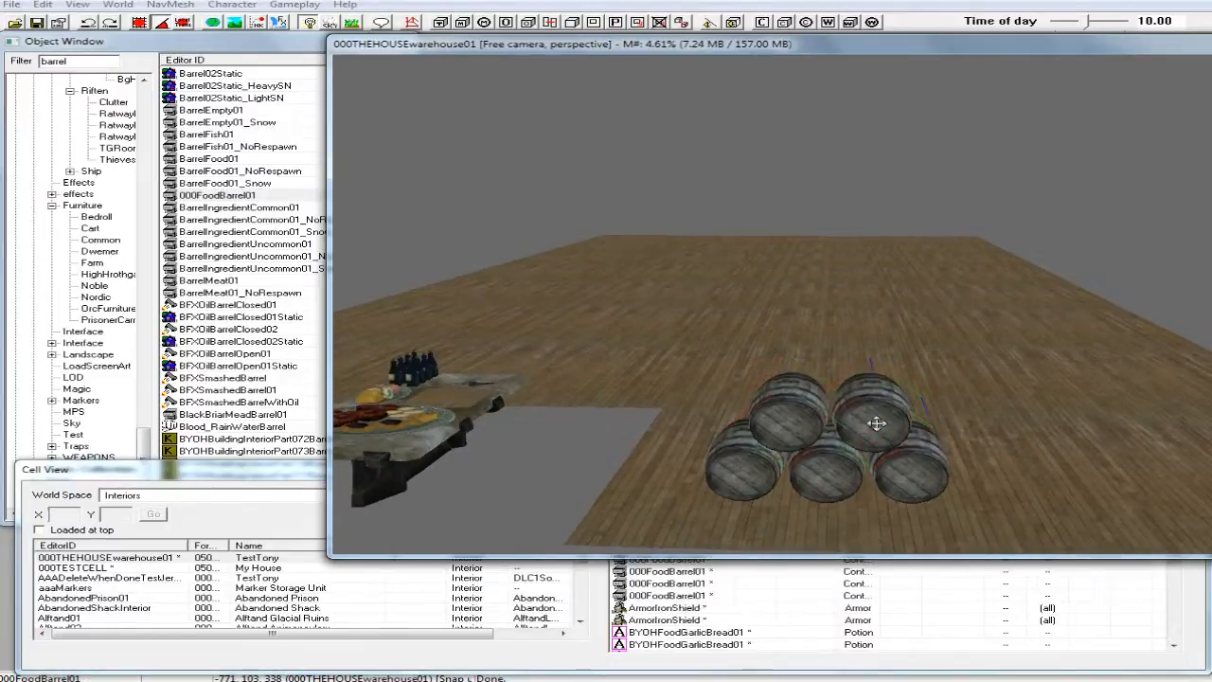
right_click(876, 423)
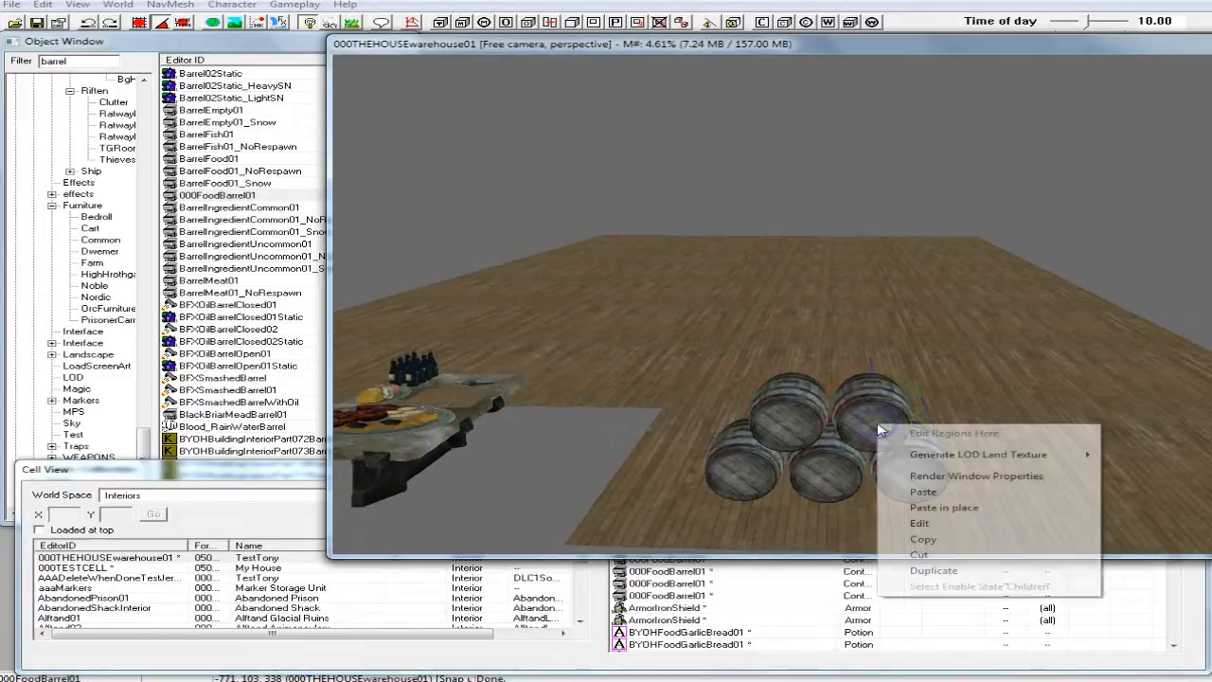
left_click(920, 574)
left_click_drag(890, 428, 836, 357)
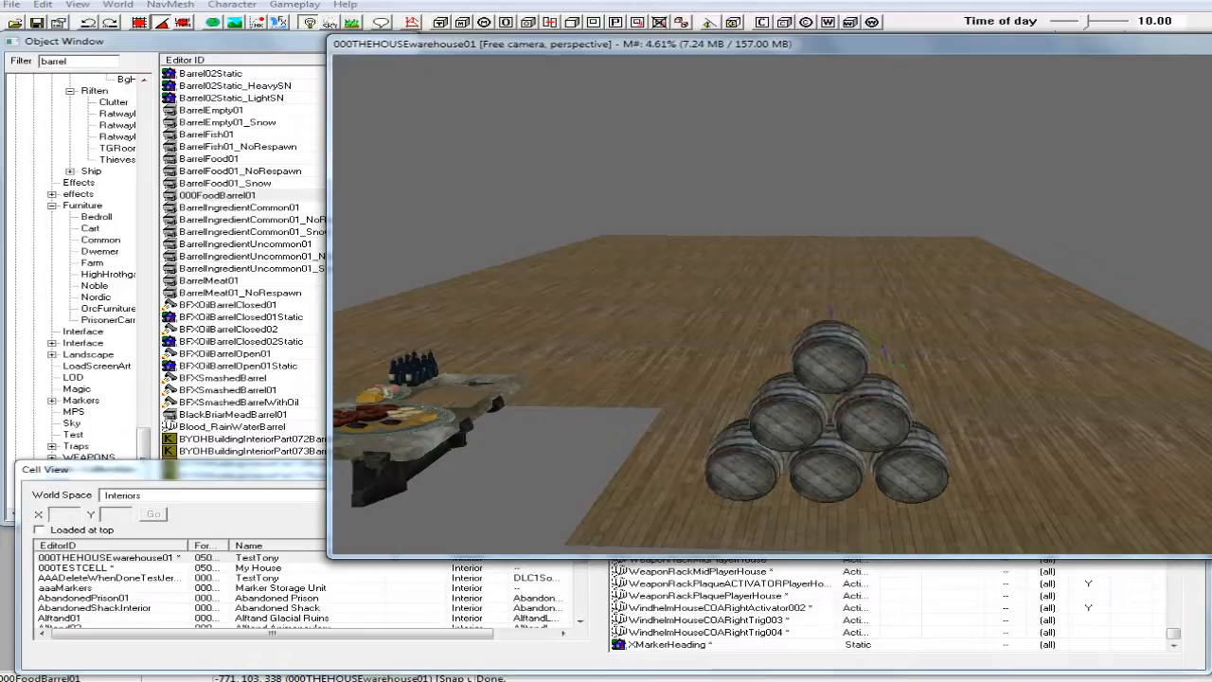
Fine-tune the top barrel's height and position so it sits centred on and aligned with the two below.
middle_click_drag(836, 357, 835, 340, "shift")
scroll(836, 348, "up", 2)
key("z")
left_click_drag(839, 344, 841, 353)
middle_click_drag(842, 347, 702, 439, "shift")
left_click_drag(834, 365, 820, 362)
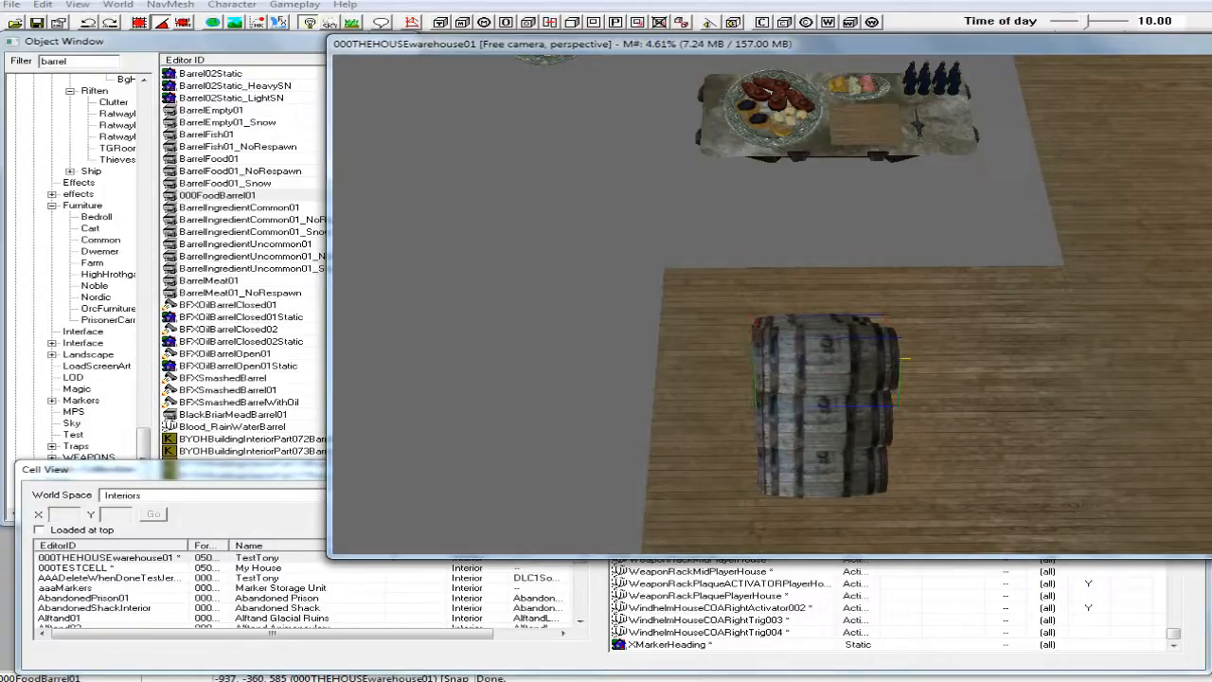
left_click_drag(828, 351, 813, 359)
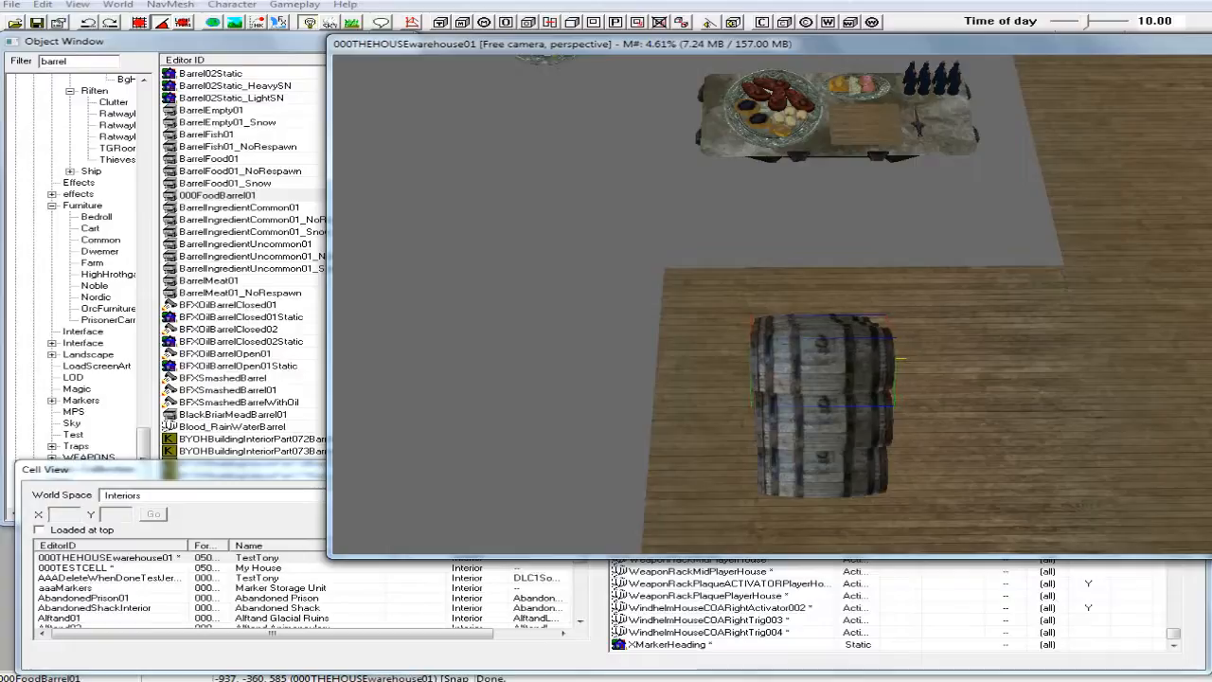
Delete the wooden floor piece beneath the barrel pyramid.
middle_click_drag(814, 357, 956, 304, "shift")
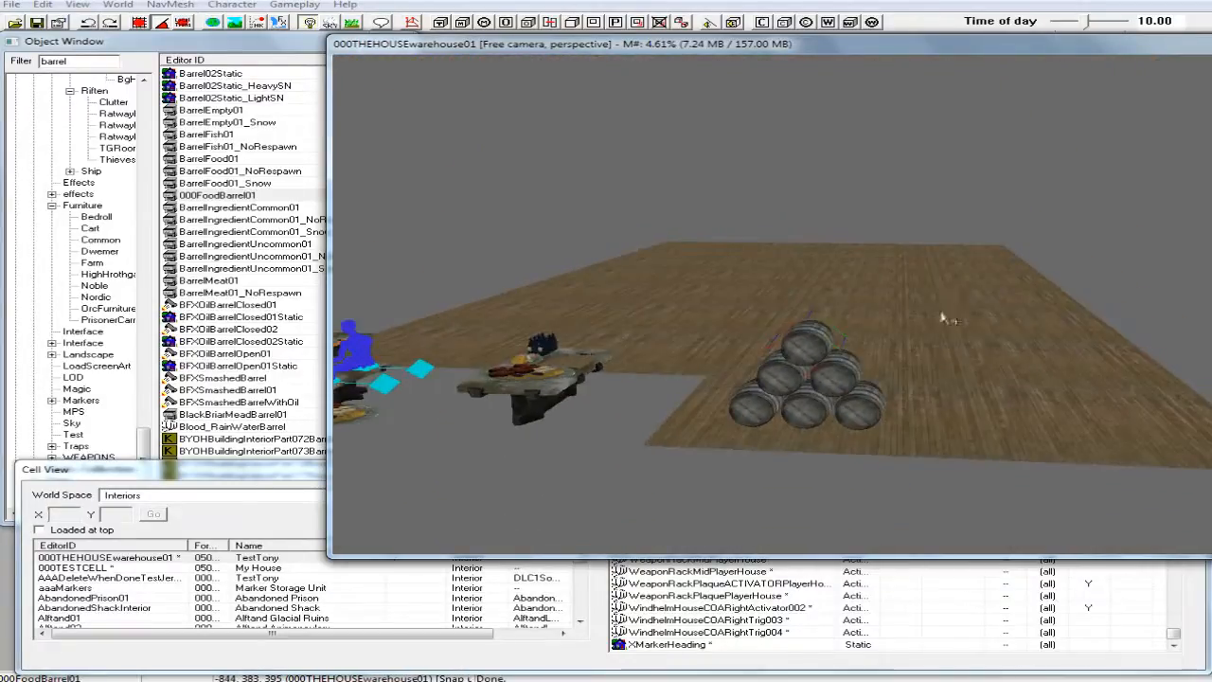
left_click(829, 451)
key("Delete")
middle_click_drag(828, 444, 838, 513, "shift")
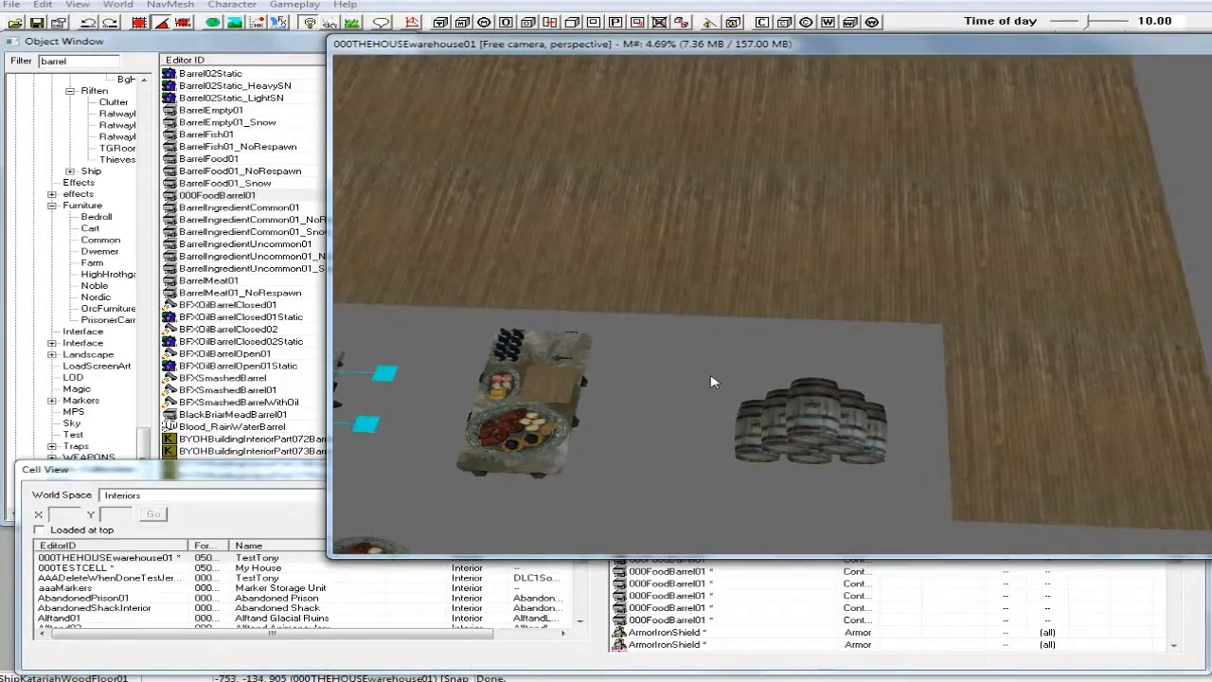
Select all six barrels of the pyramid and copy them.
left_click_drag(712, 377, 933, 377)
left_click_drag(923, 429, 919, 503)
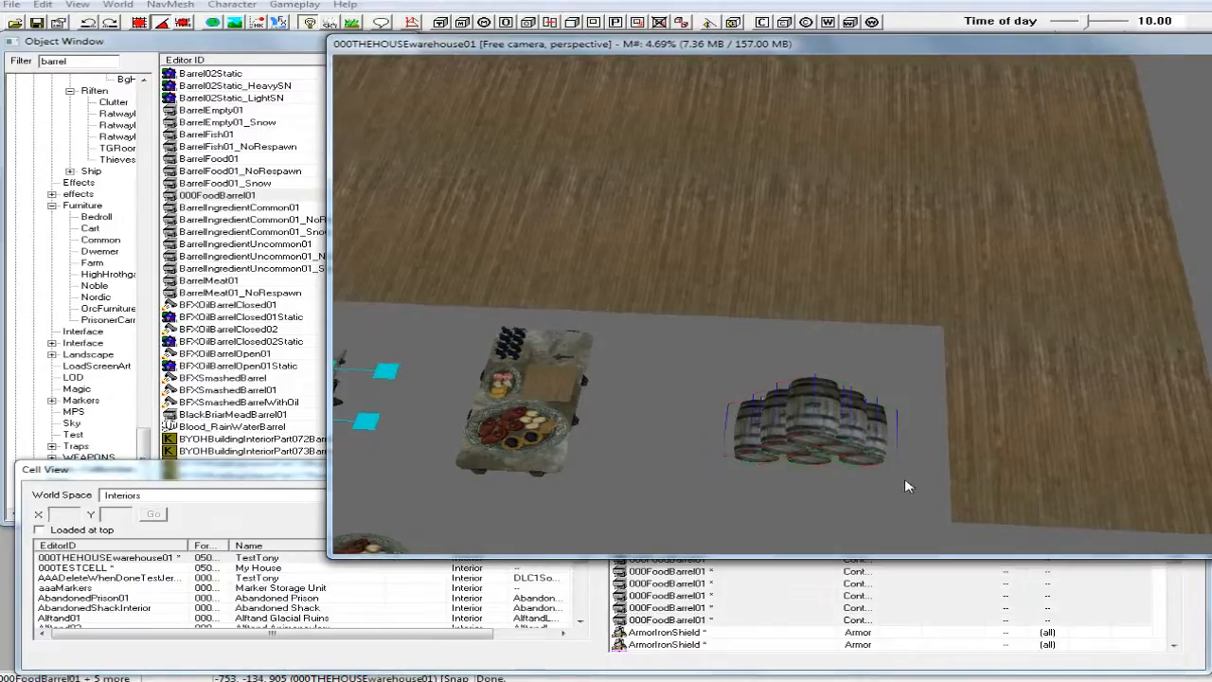
middle_click_drag(908, 486, 914, 448, "shift")
right_click(843, 437)
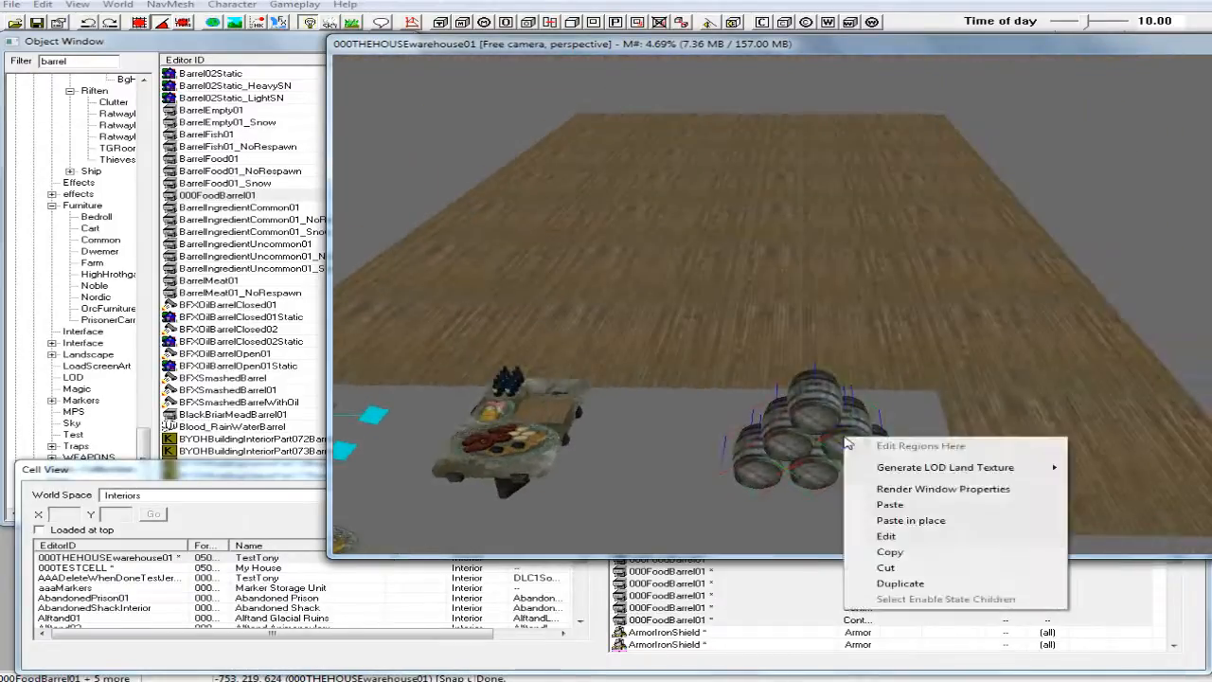
left_click(892, 551)
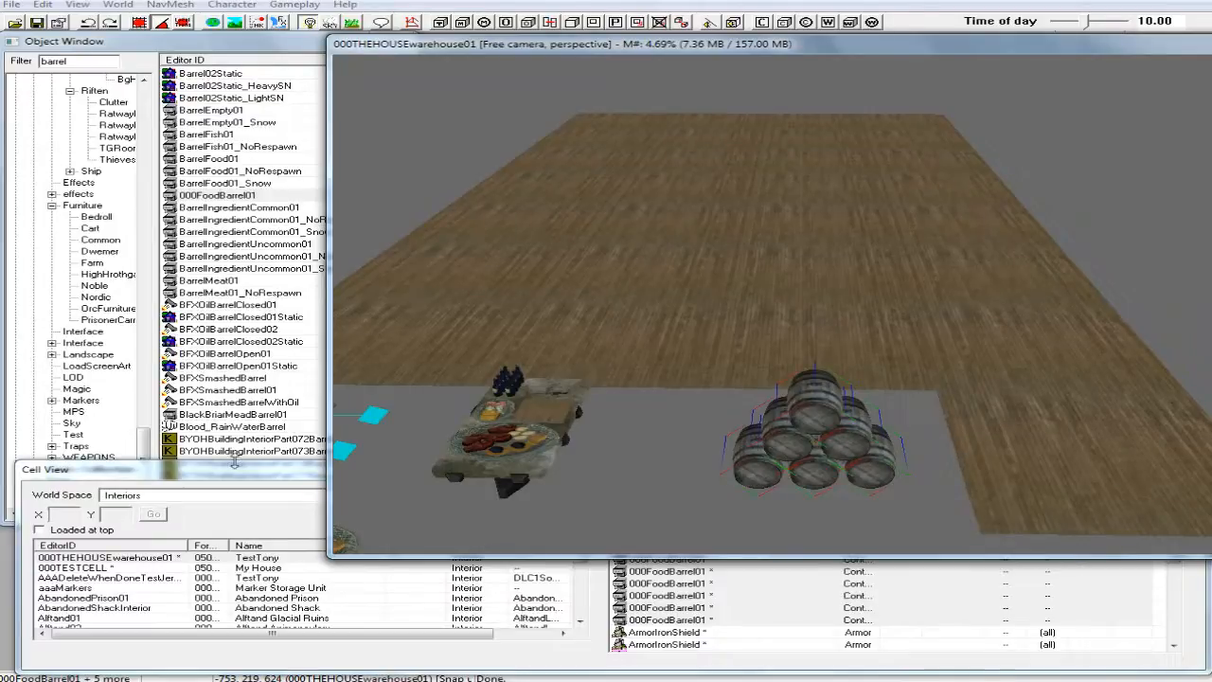
Load the 000TESTCELL interior cell and bring its row of three barrels by the wall into view.
left_click(235, 465)
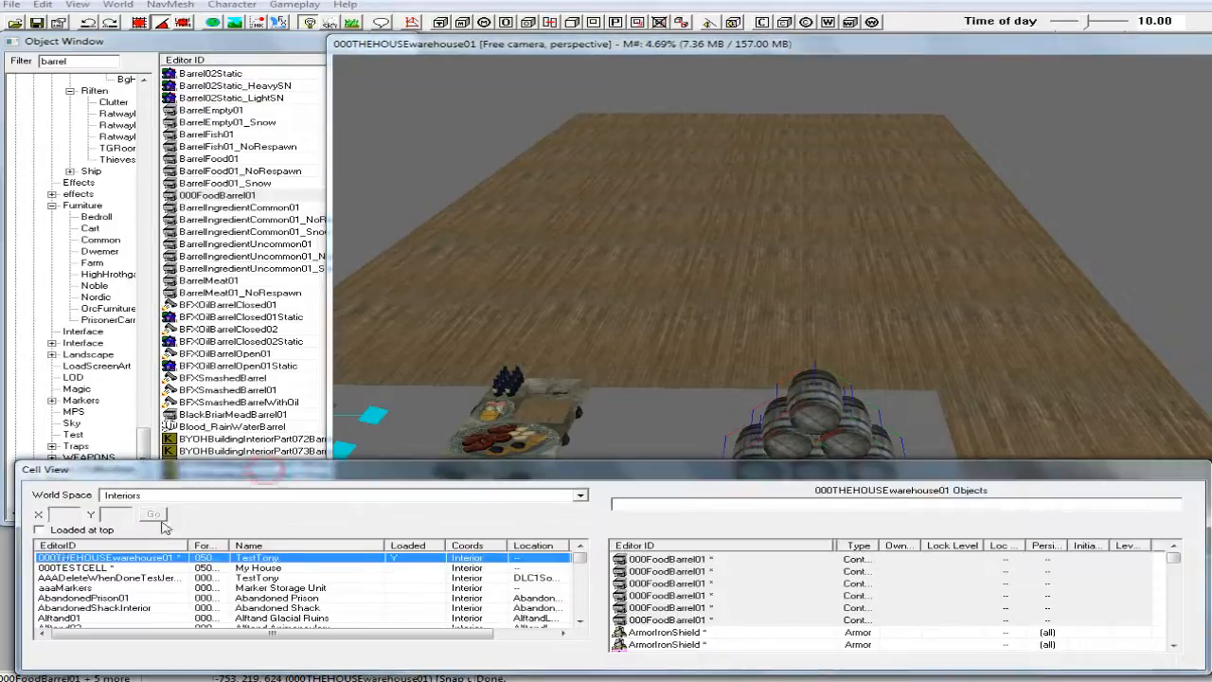
double_click(79, 568)
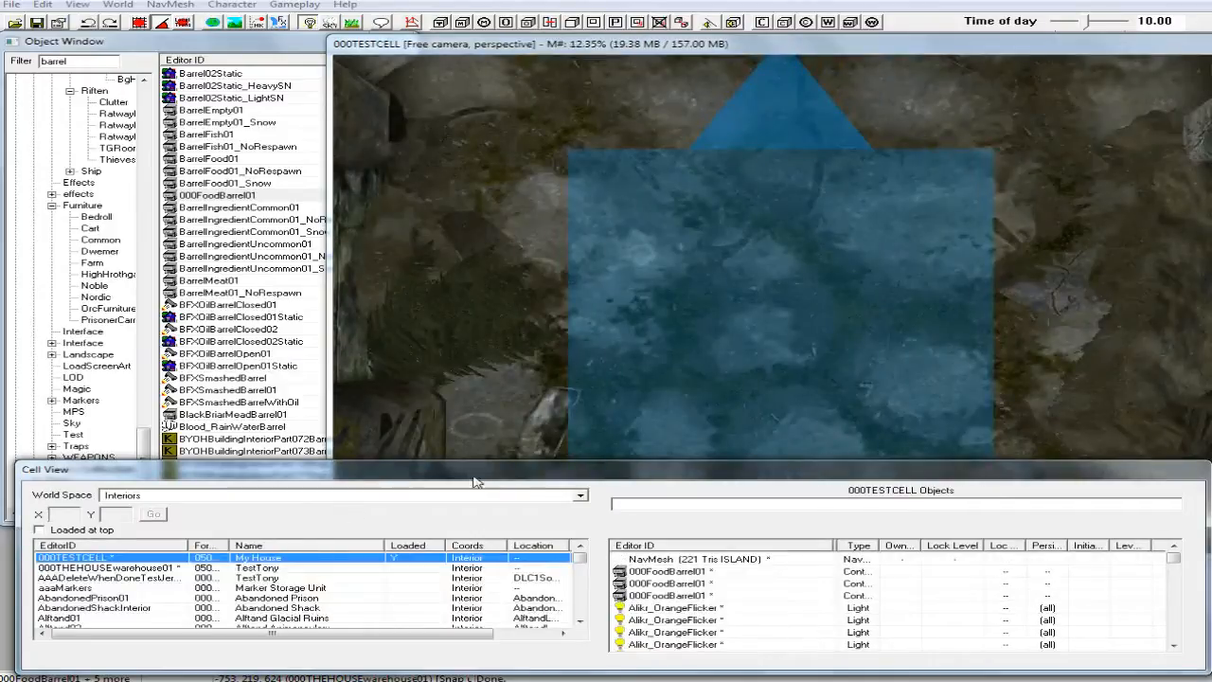
left_click(824, 338)
mouse_move(824, 338)
middle_mouse_down("shift")
mouse_move(864, 315)
mouse_move(850, 381)
mouse_move(811, 431)
mouse_move(880, 414)
mouse_move(991, 435)
middle_mouse_up("shift")
scroll(864, 314, "down", 5)
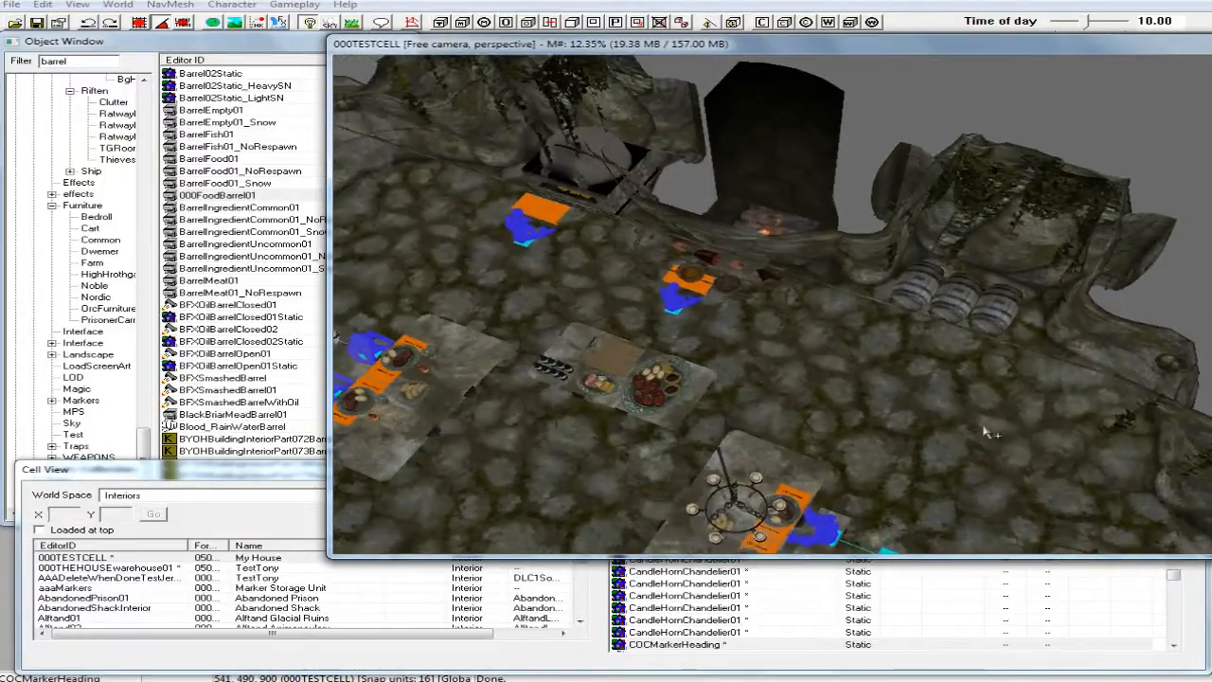
Select the three barrels in the row by the wall and delete them.
left_click(1000, 313)
left_click(949, 303, "ctrl")
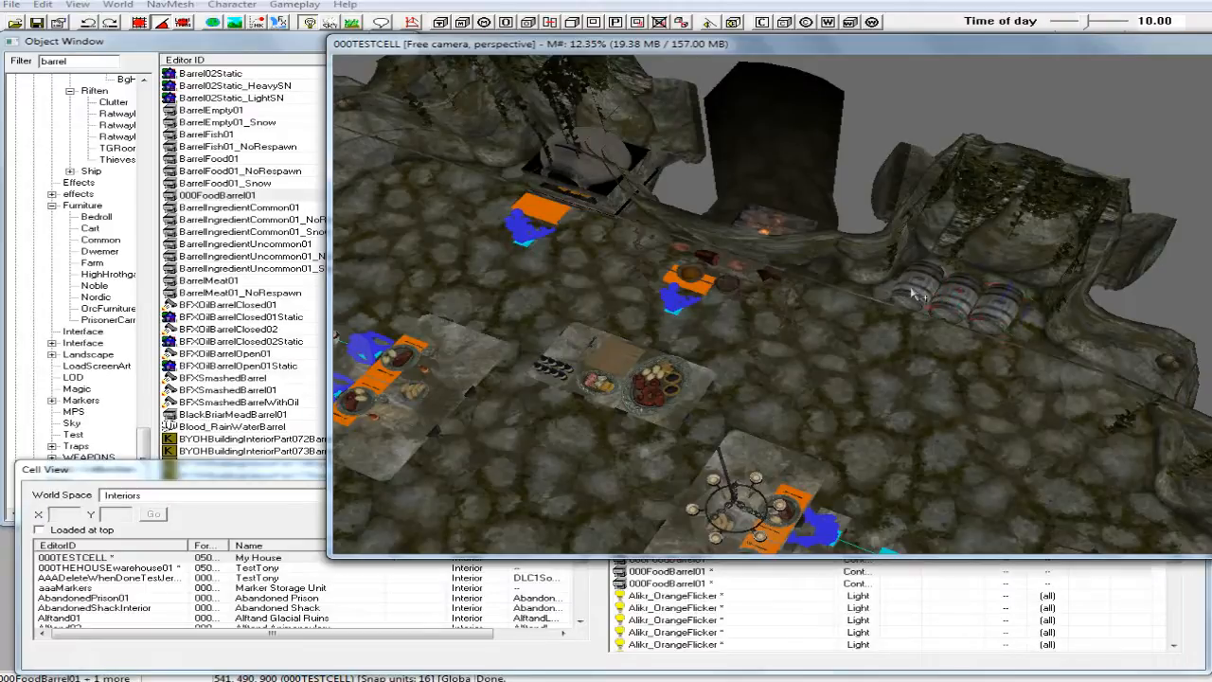
left_click(914, 294, "ctrl")
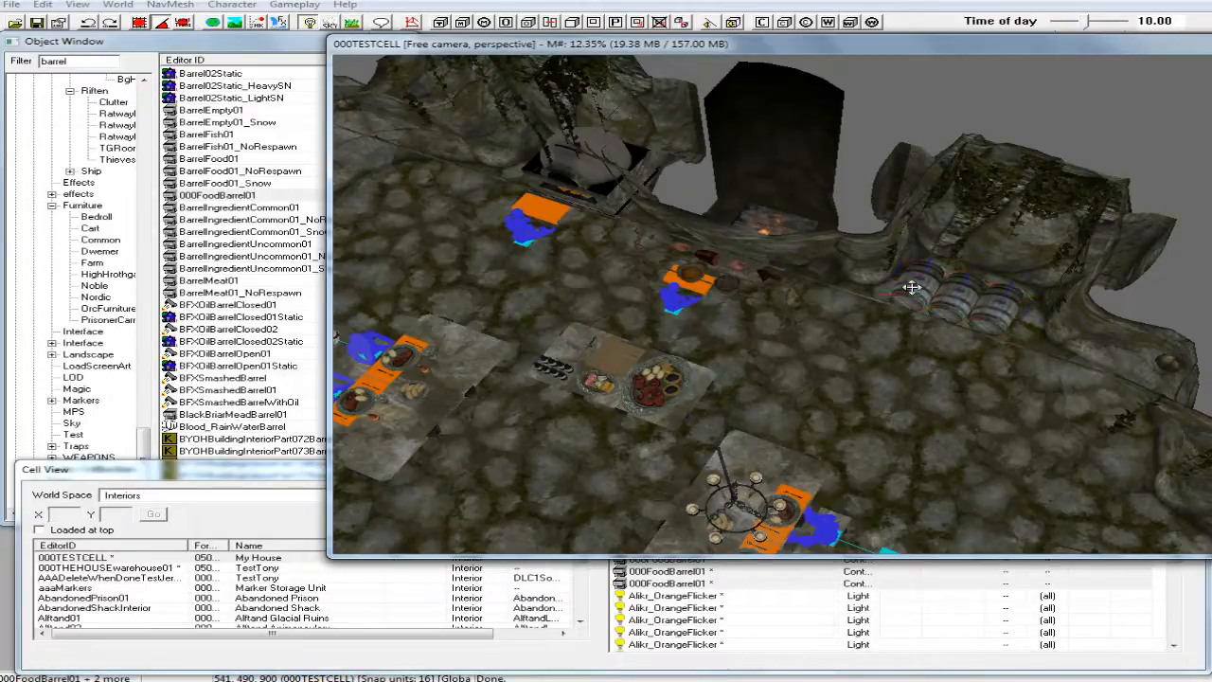
key("Delete")
Paste the six-barrel pyramid onto the cleared floor by the stone wall and rotate it.
middle_click_drag(940, 294, 950, 261, "shift")
scroll(995, 296, "up", 3)
middle_click_drag(995, 299, 981, 303, "shift")
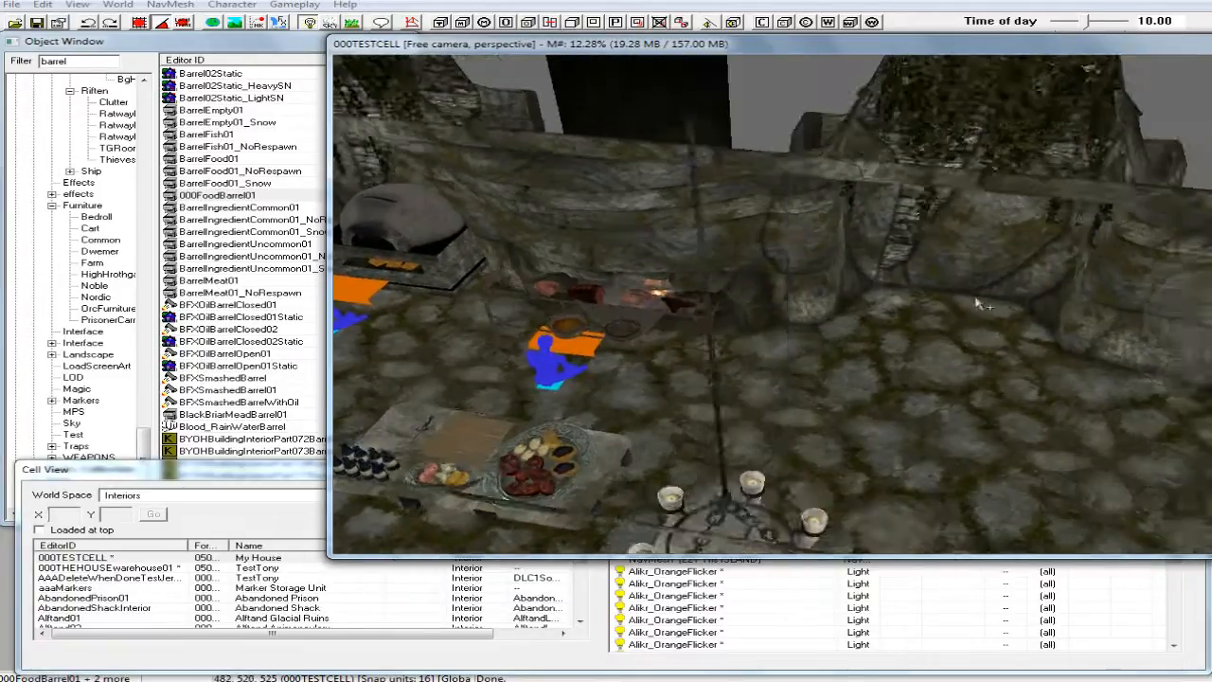
right_click(937, 366)
left_click(984, 433)
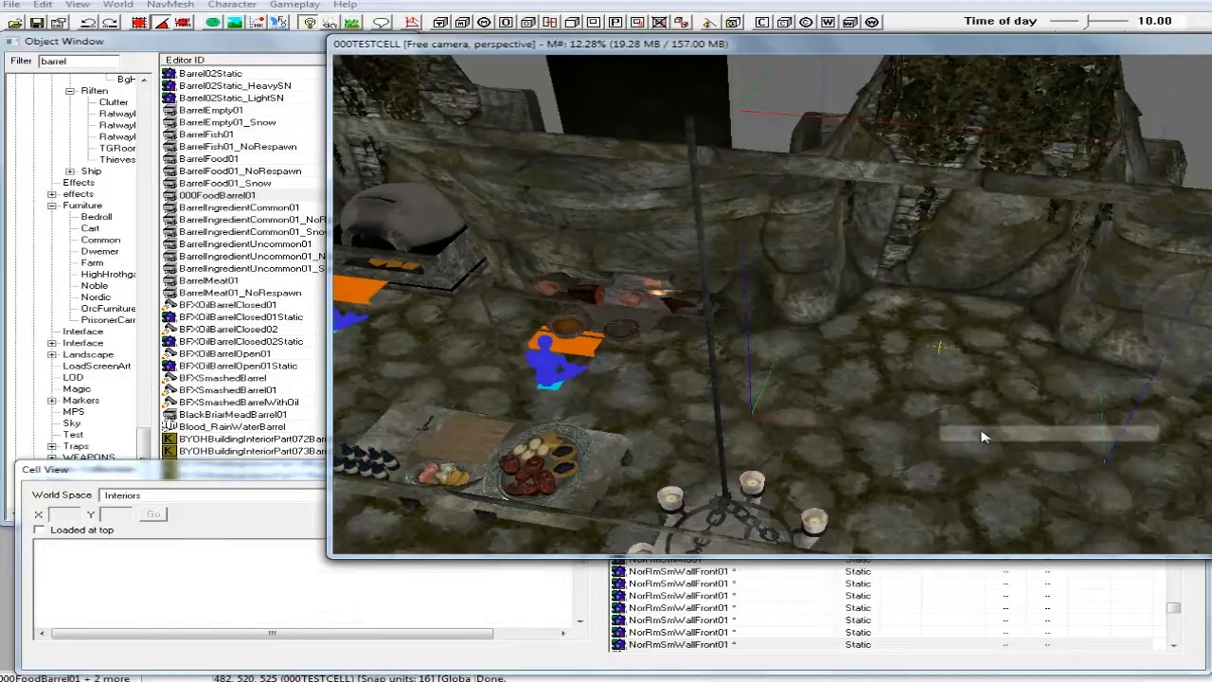
right_click_drag(922, 348, 924, 342)
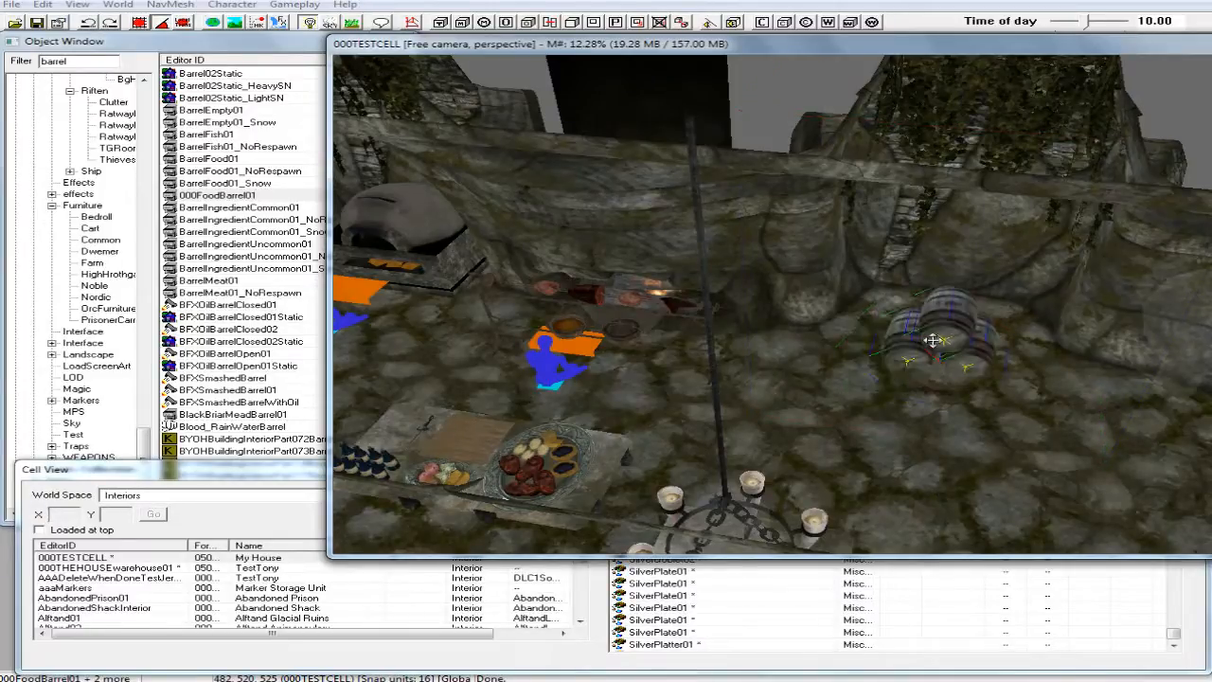
Adjust the barrel pyramid's height so it rests on the floor and move it back into the recess of the stone wall.
key("z")
left_click_drag(935, 341, 950, 283)
middle_click_drag(952, 281, 947, 251, "shift")
scroll(951, 266, "up", 5)
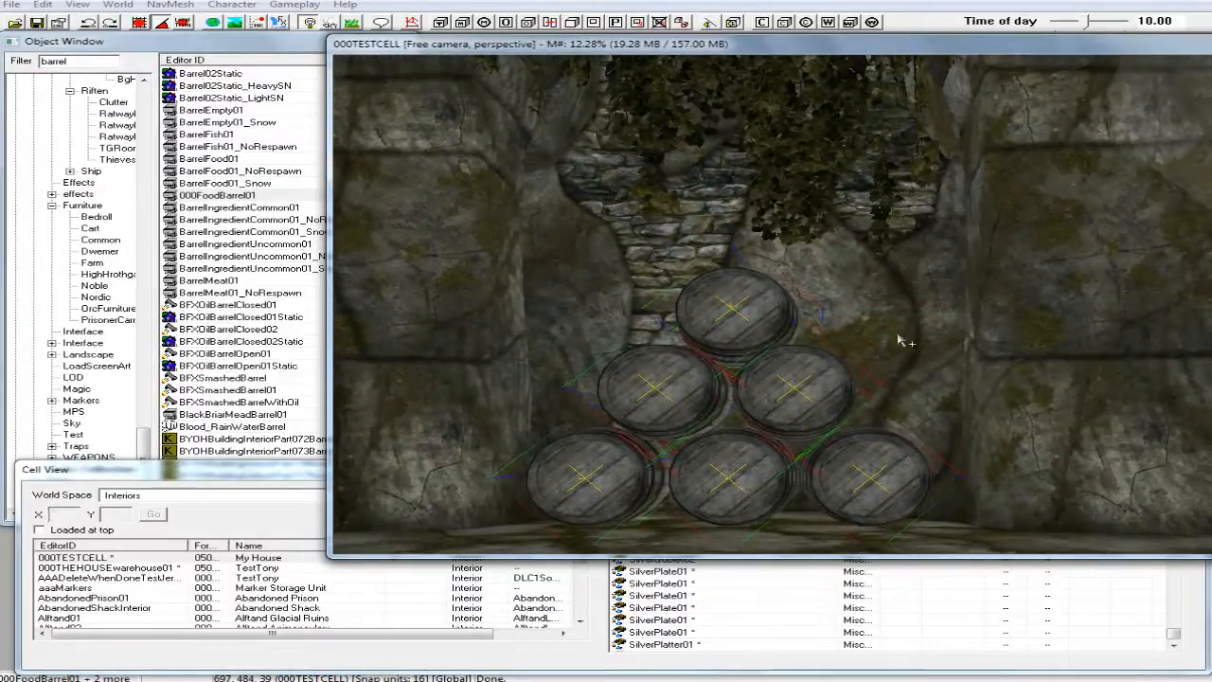
left_click_drag(773, 425, 776, 442)
middle_click_drag(776, 441, 776, 532, "shift")
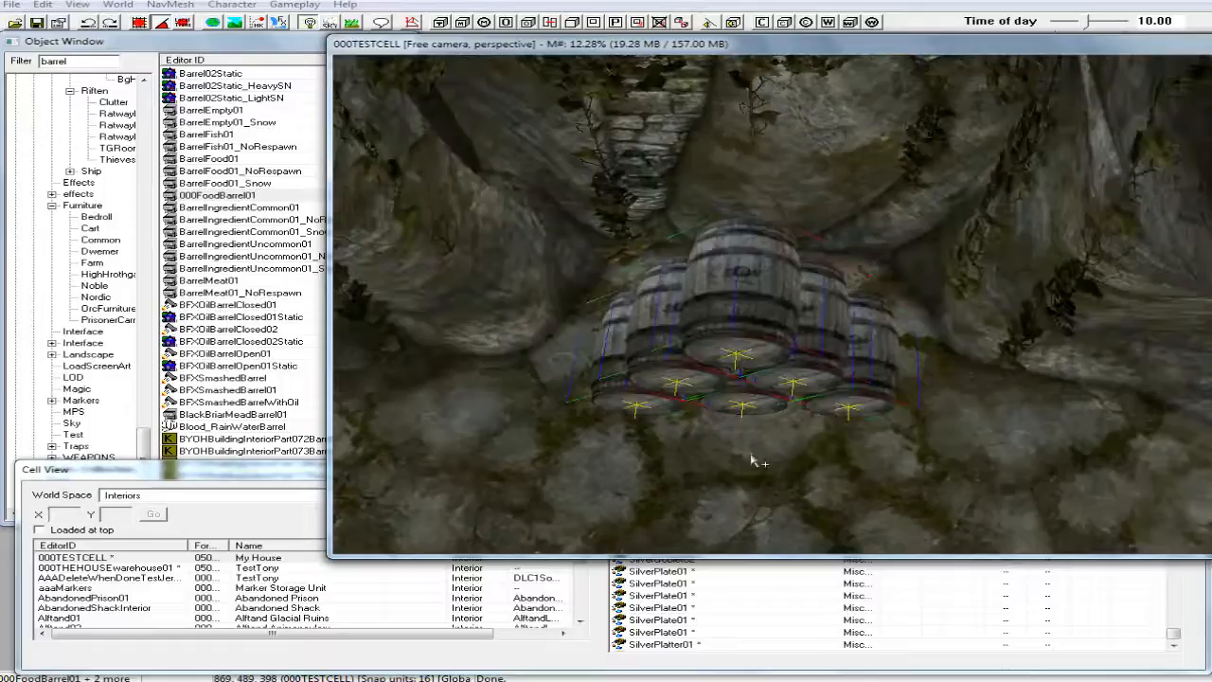
left_click_drag(746, 374, 747, 306)
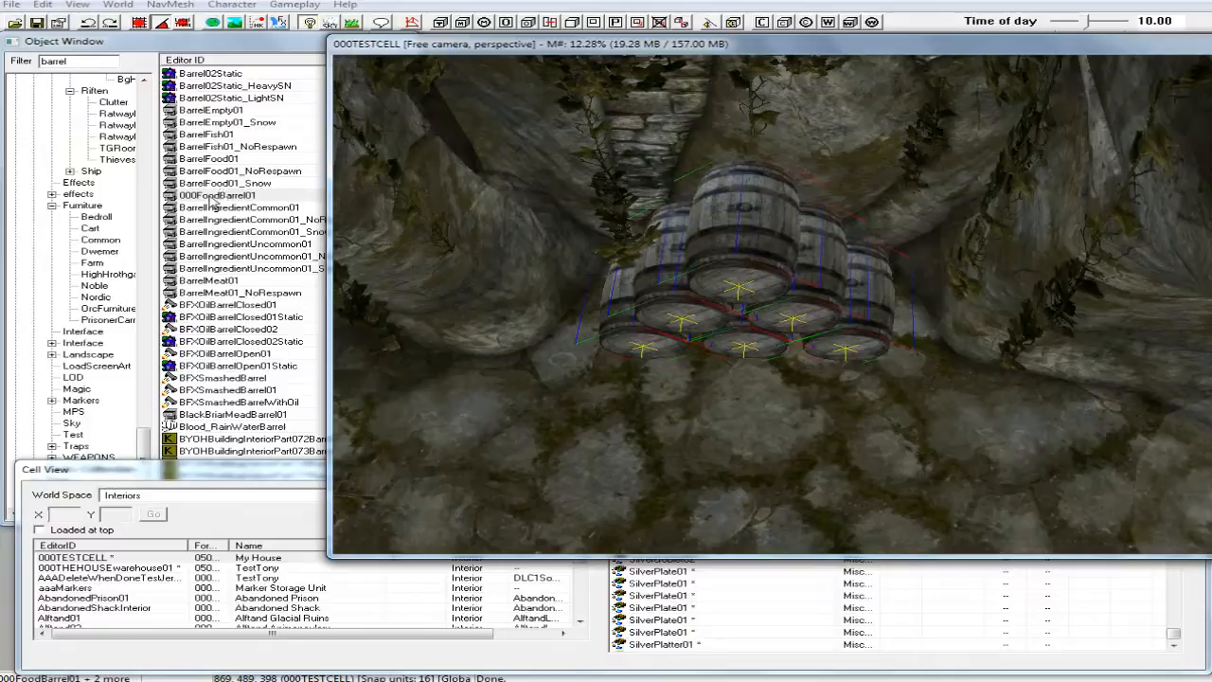
Filter the object list by "000" across all object categories.
left_click(262, 43)
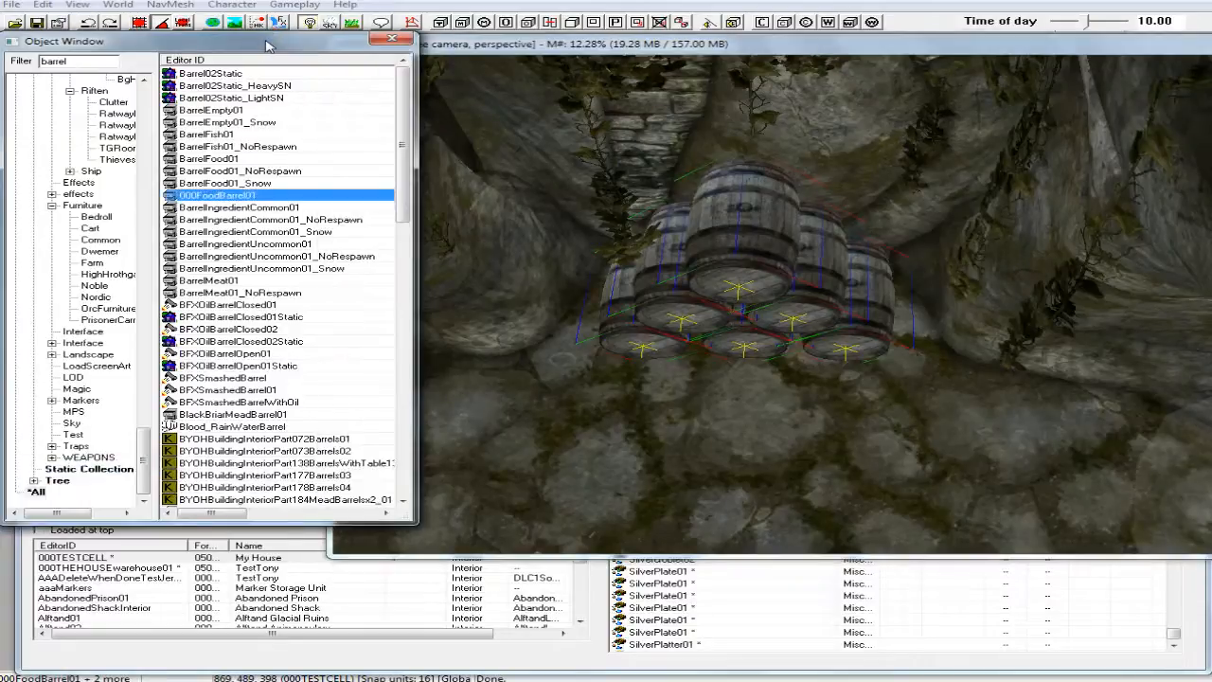
left_click(206, 136)
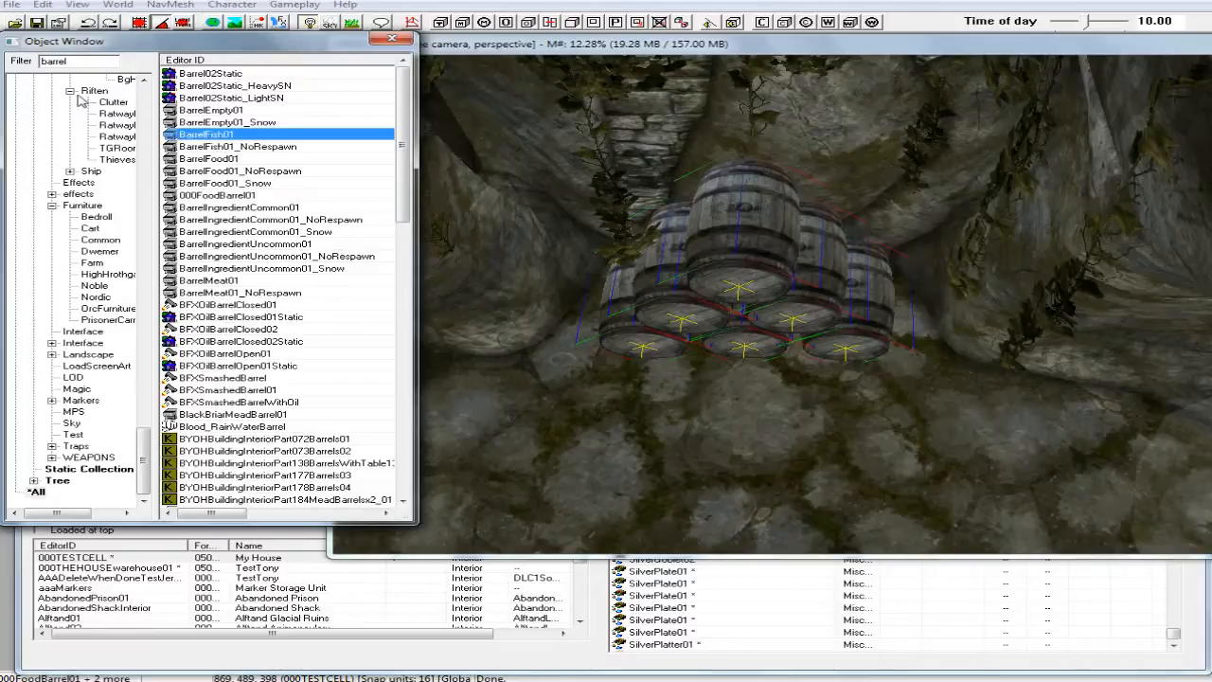
left_click(83, 205)
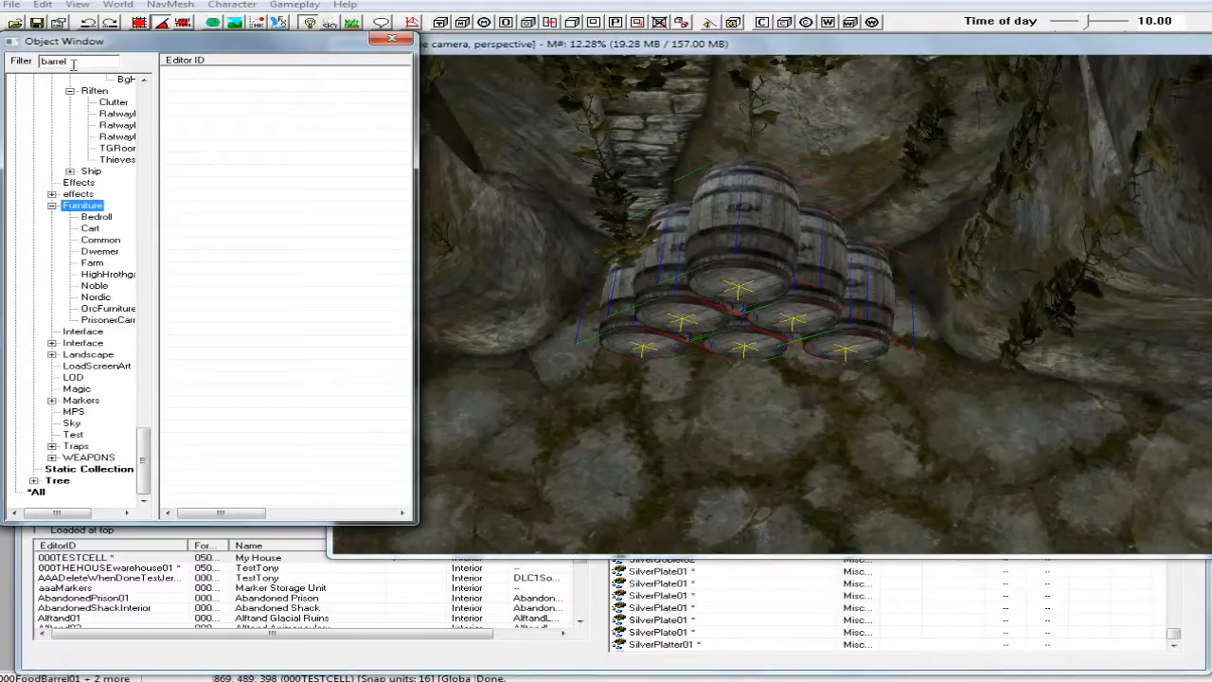
left_click_drag(74, 63, 21, 67)
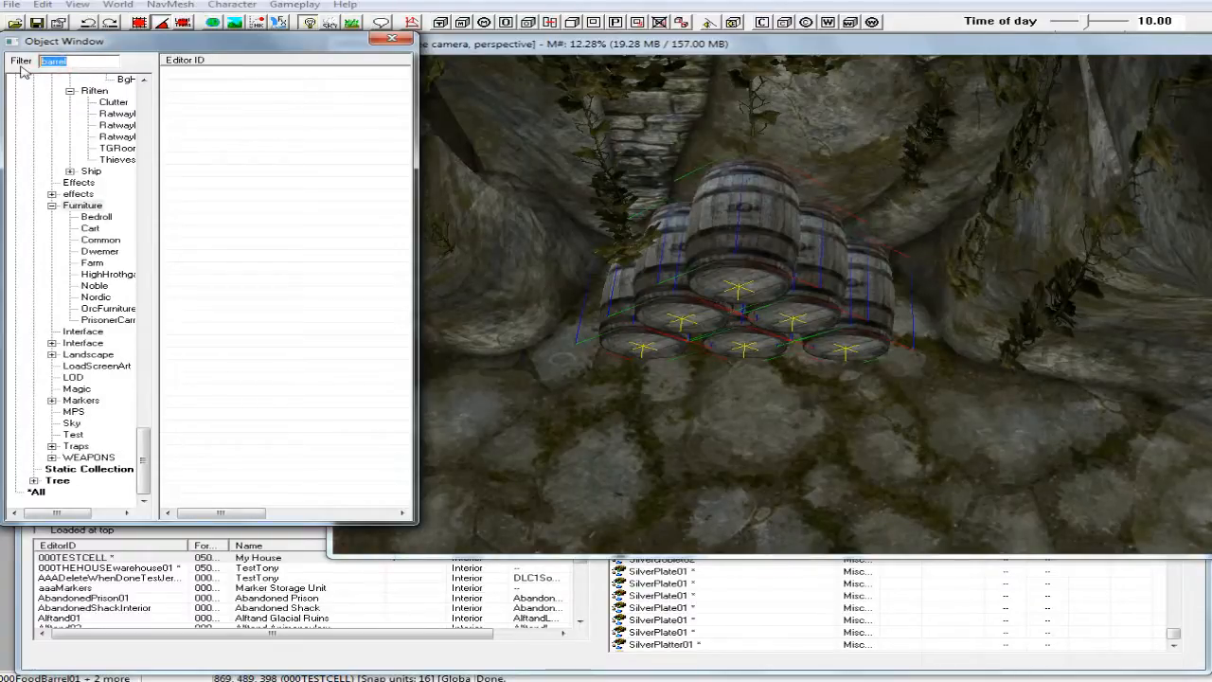
type("000")
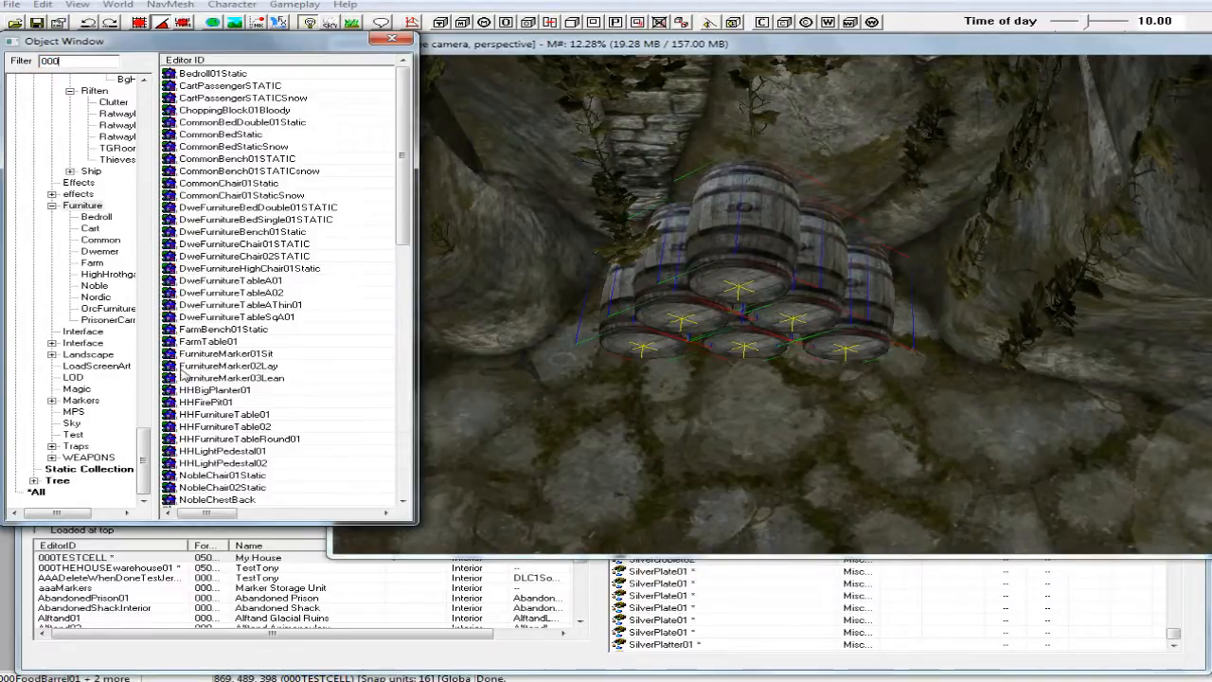
left_click(42, 492)
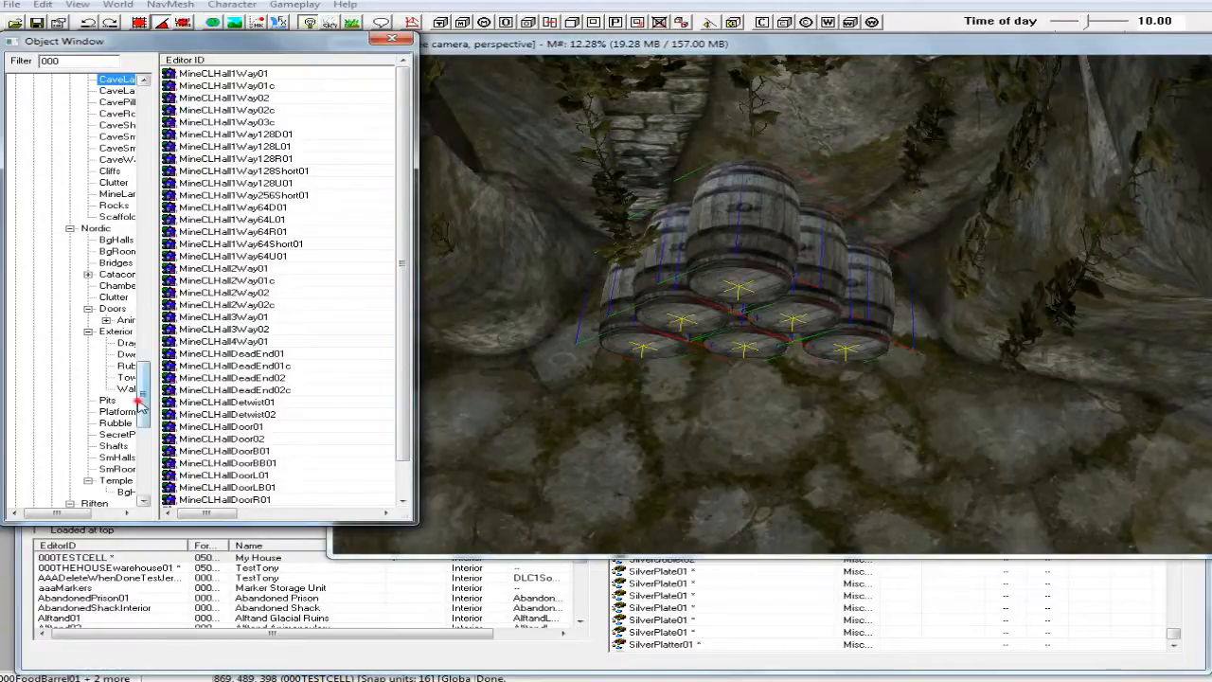
left_click_drag(142, 403, 144, 469)
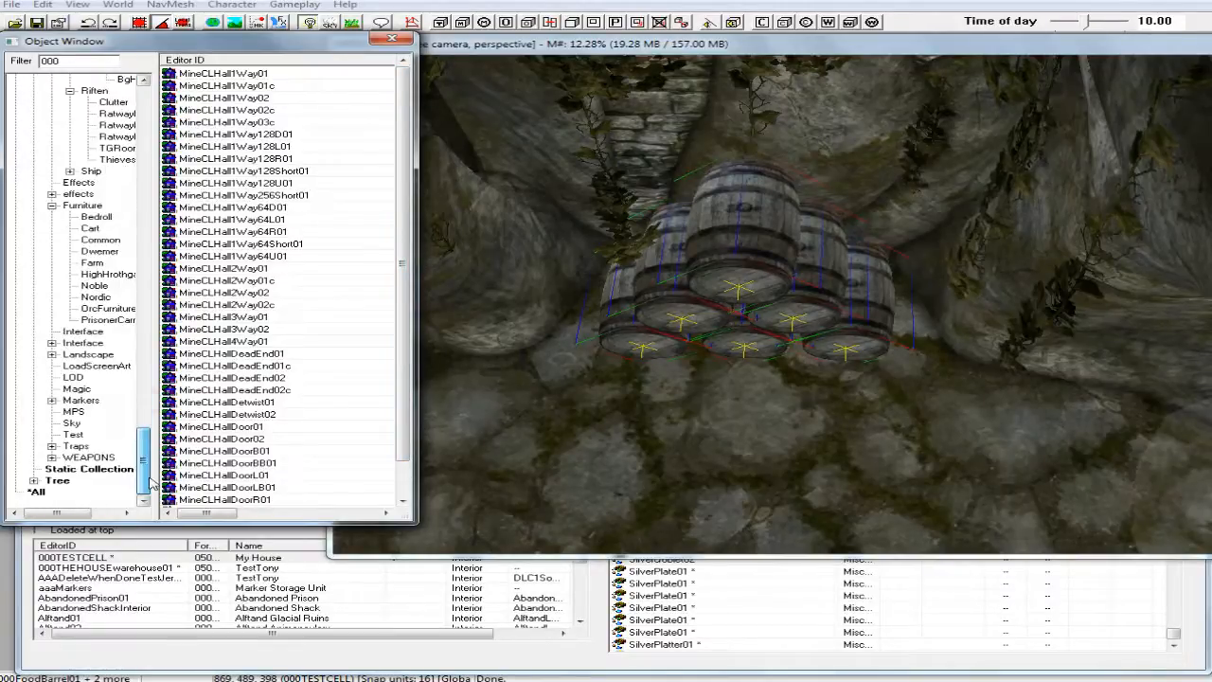
left_click(38, 492)
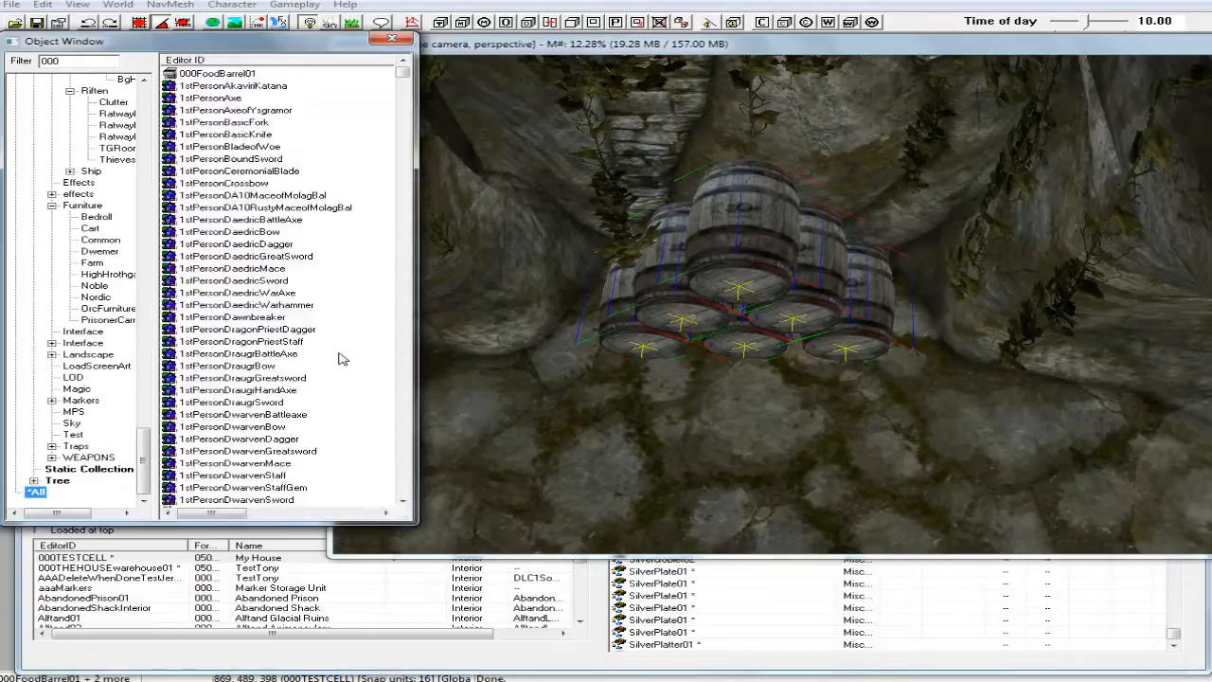
Open the 000FoodBarrel01 container for editing and delete LItemBarrelFoodSame70 from its item list.
left_click(216, 76)
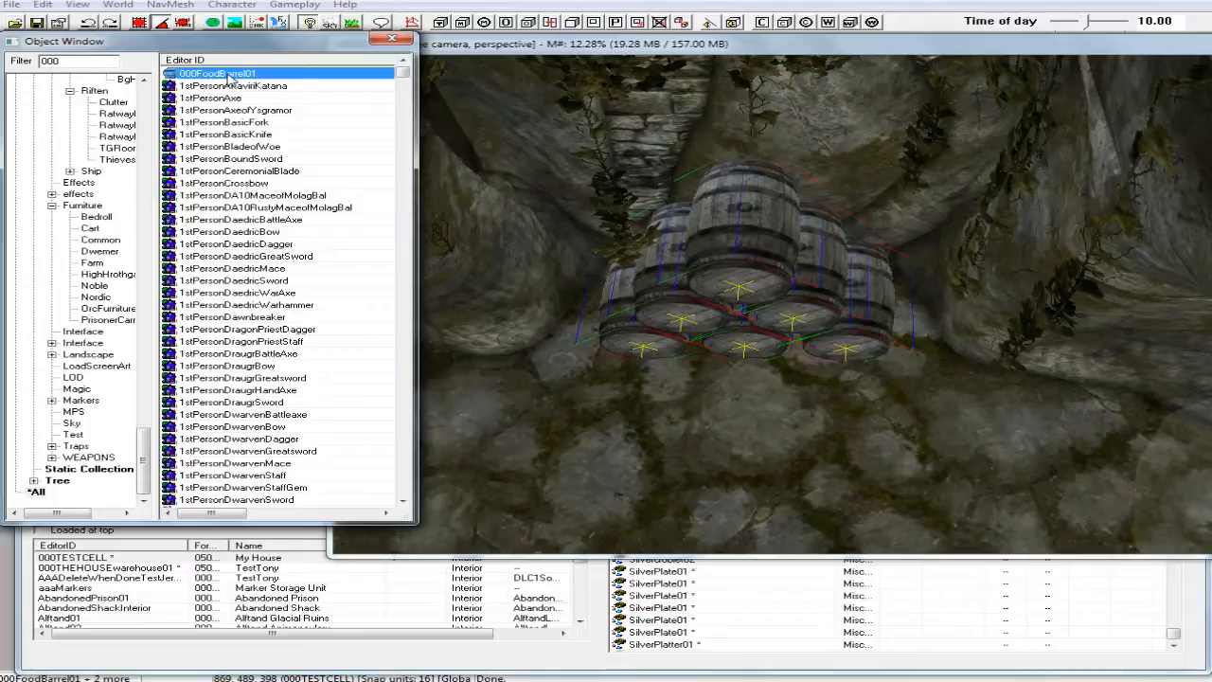
double_click(228, 77)
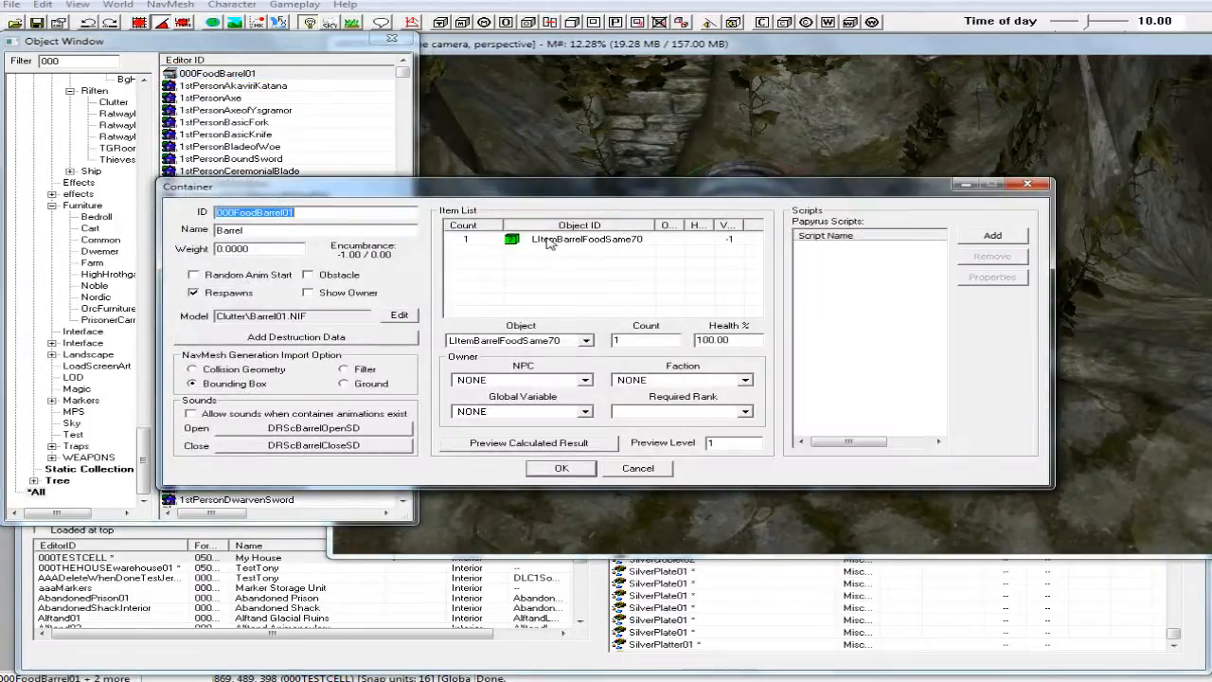
left_click(550, 242)
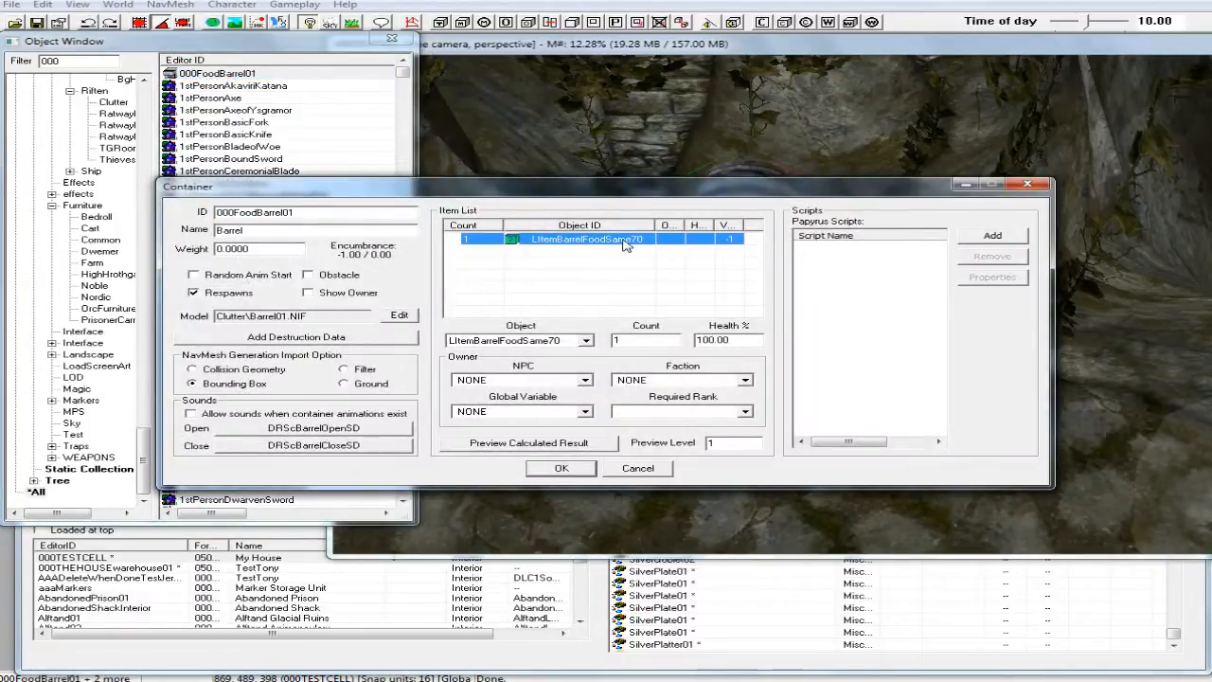
key("Delete")
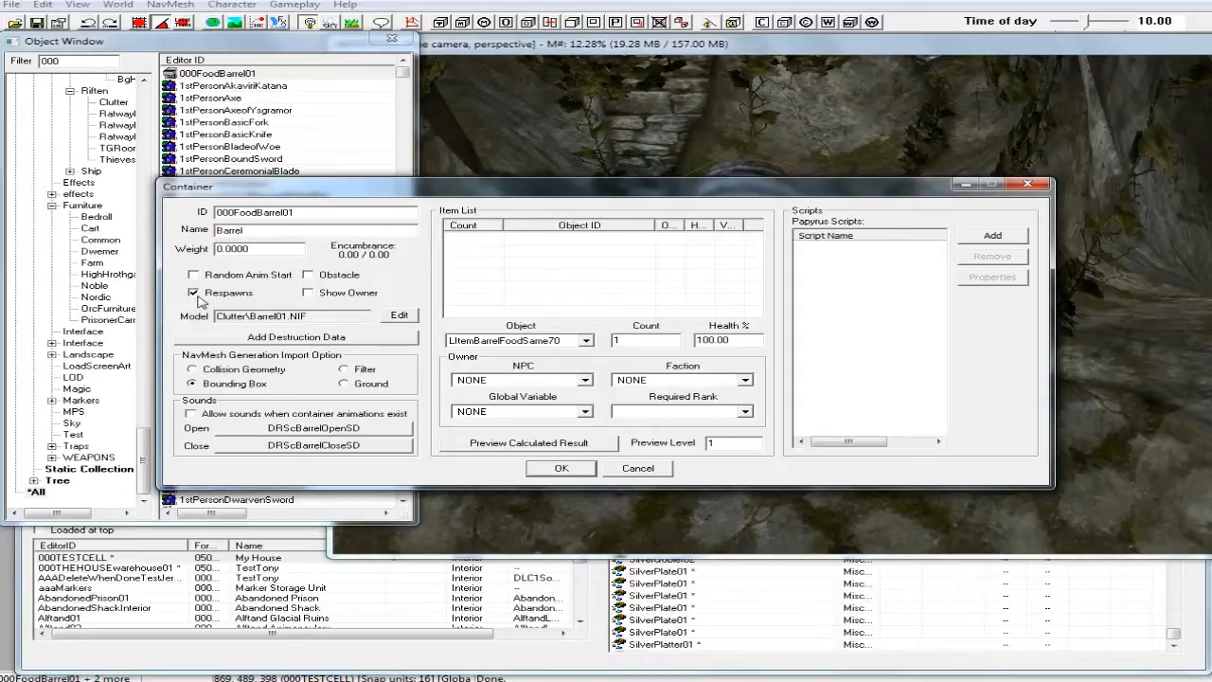
left_click(529, 269)
Filter the objects by "food" and add BYOHFoodMilk, BYOHFoodMudcrabLegs, BYOHFoodFlour and BYOHFoodButter to the container's item list.
left_click_drag(516, 189, 752, 120)
left_click_drag(64, 62, 42, 61)
type("food")
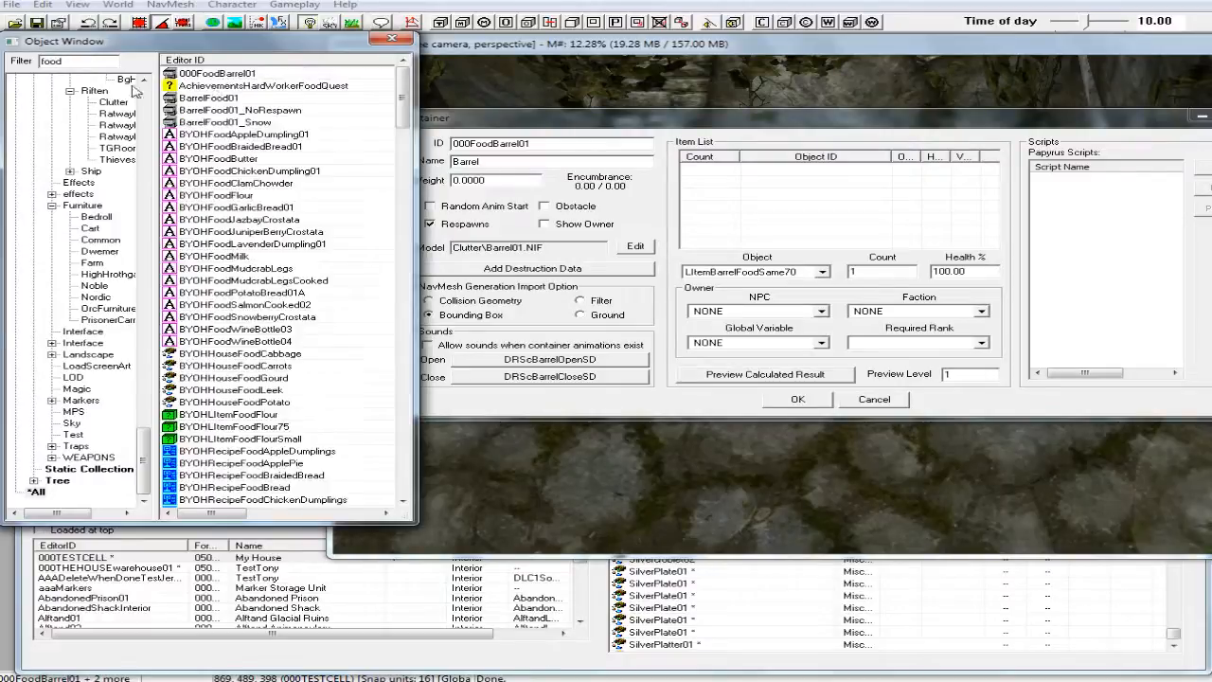
left_click_drag(403, 96, 402, 111)
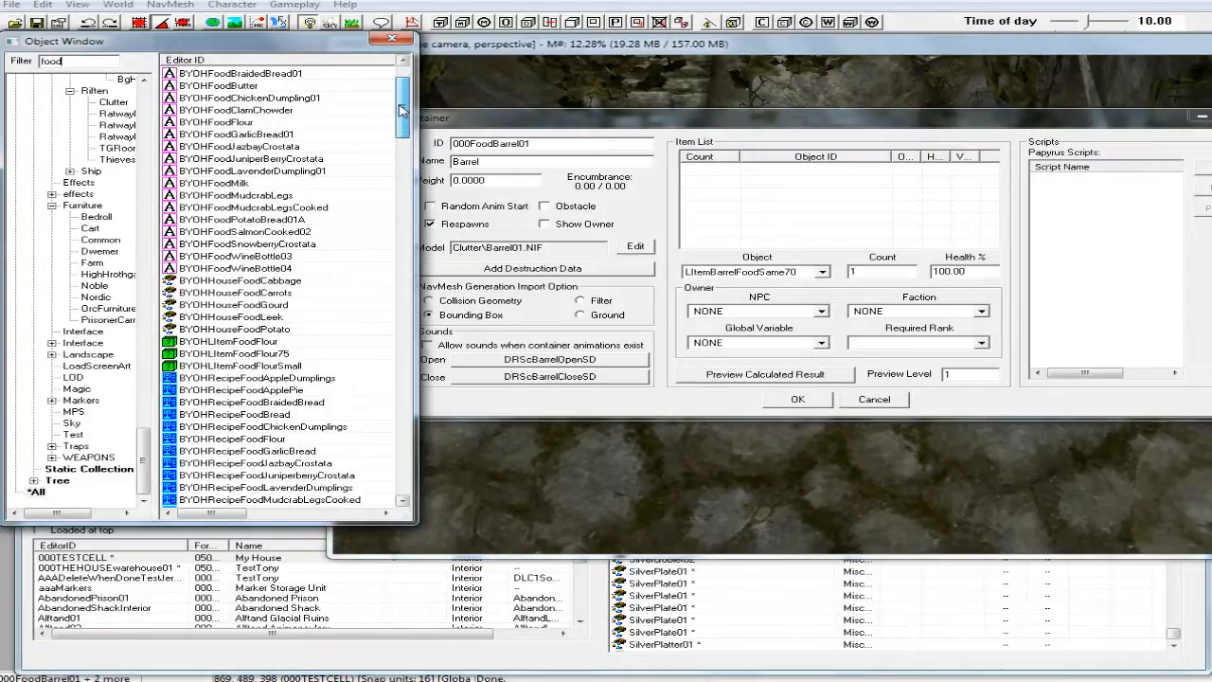
left_click_drag(187, 183, 798, 203)
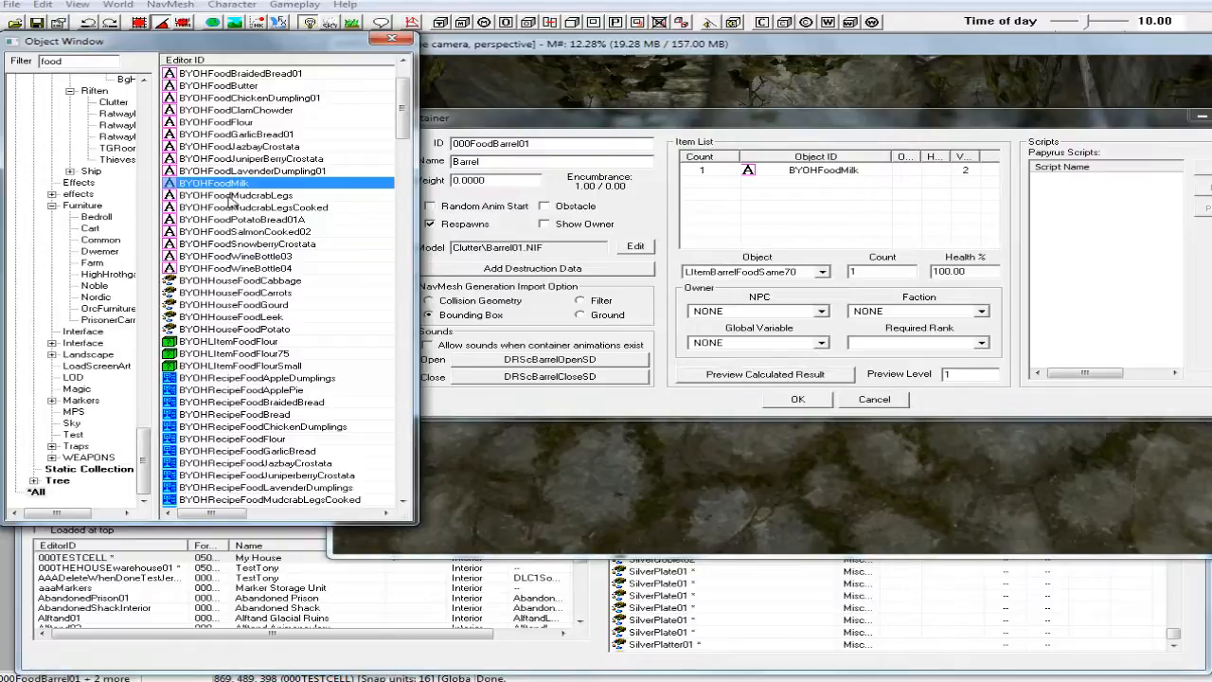
left_click_drag(230, 196, 784, 200)
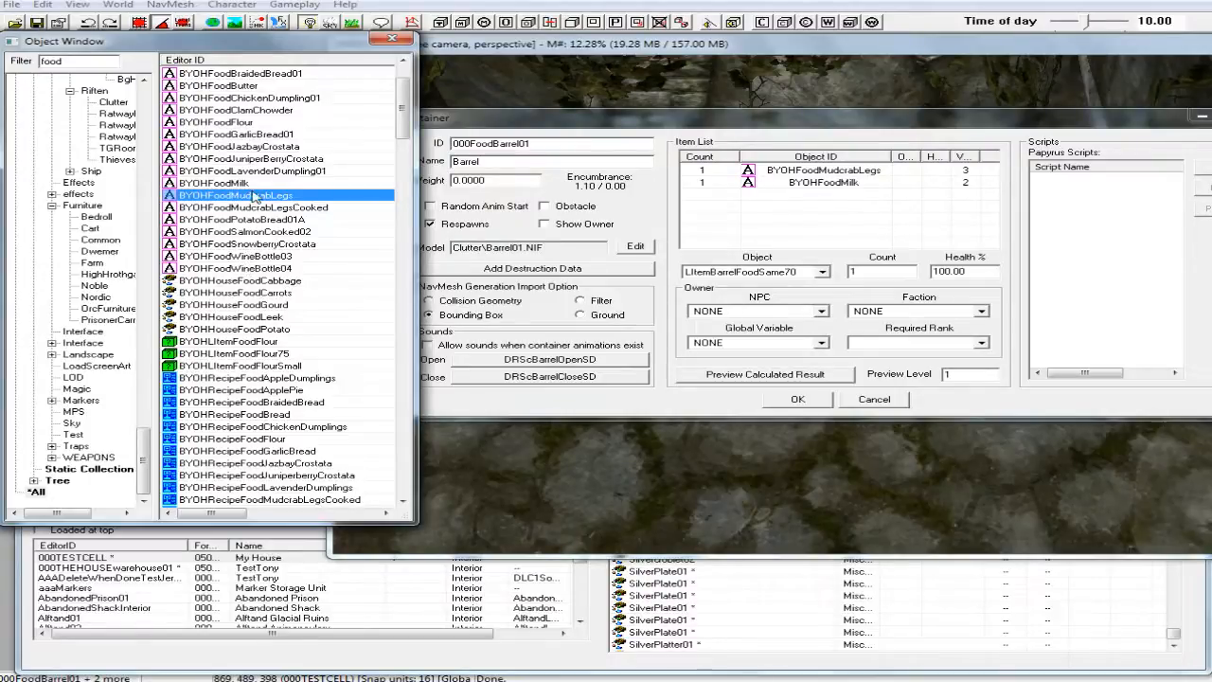
left_click(236, 122)
left_click_drag(237, 123, 838, 214)
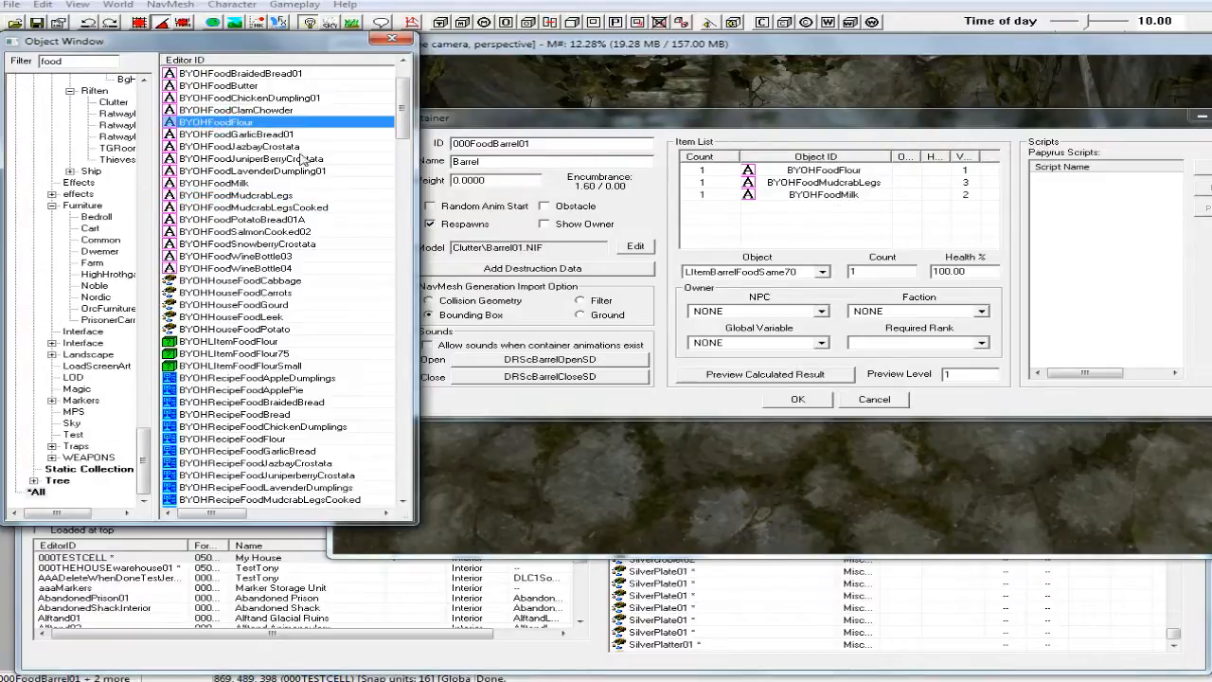
left_click_drag(217, 86, 816, 227)
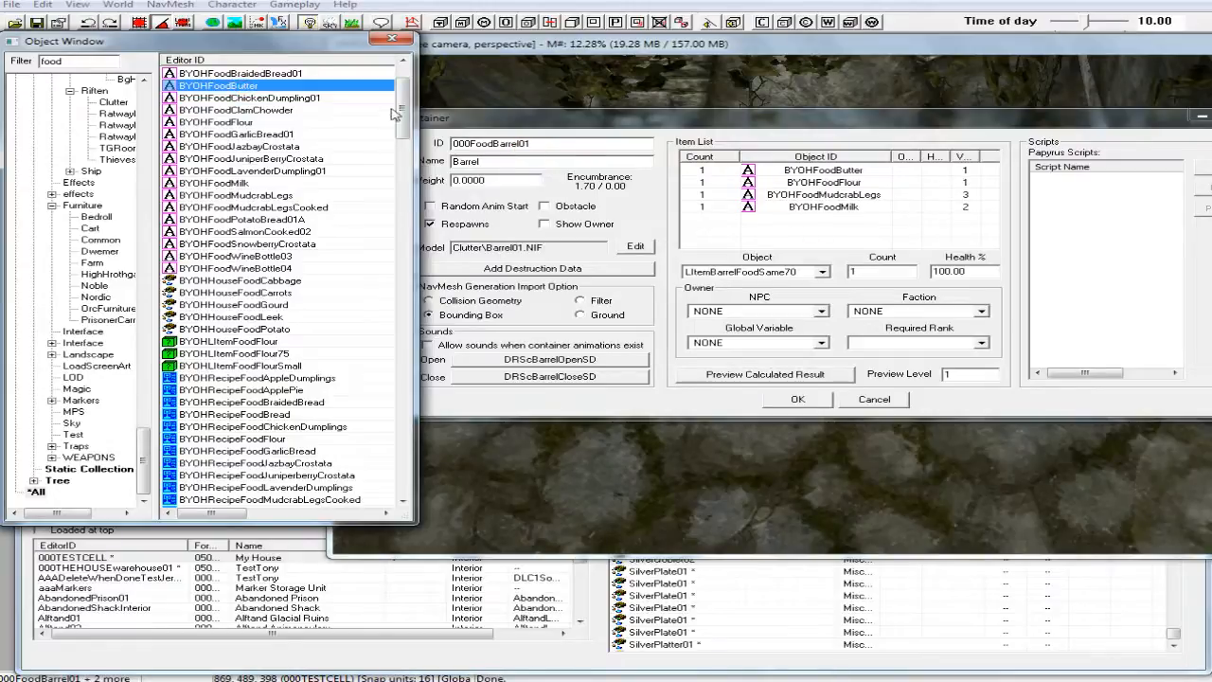
Preview the FoodApple object and add it to the container's item list.
left_click_drag(403, 106, 406, 183)
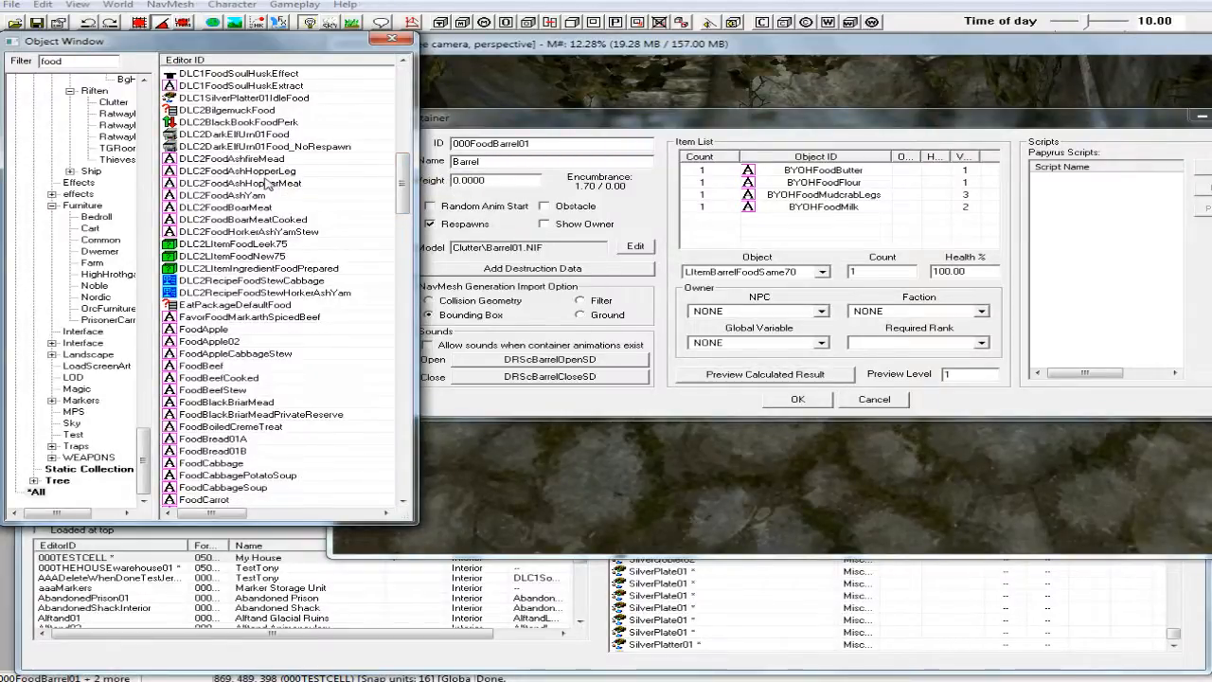
scroll(262, 183, "down", 2)
scroll(253, 266, "down", 1)
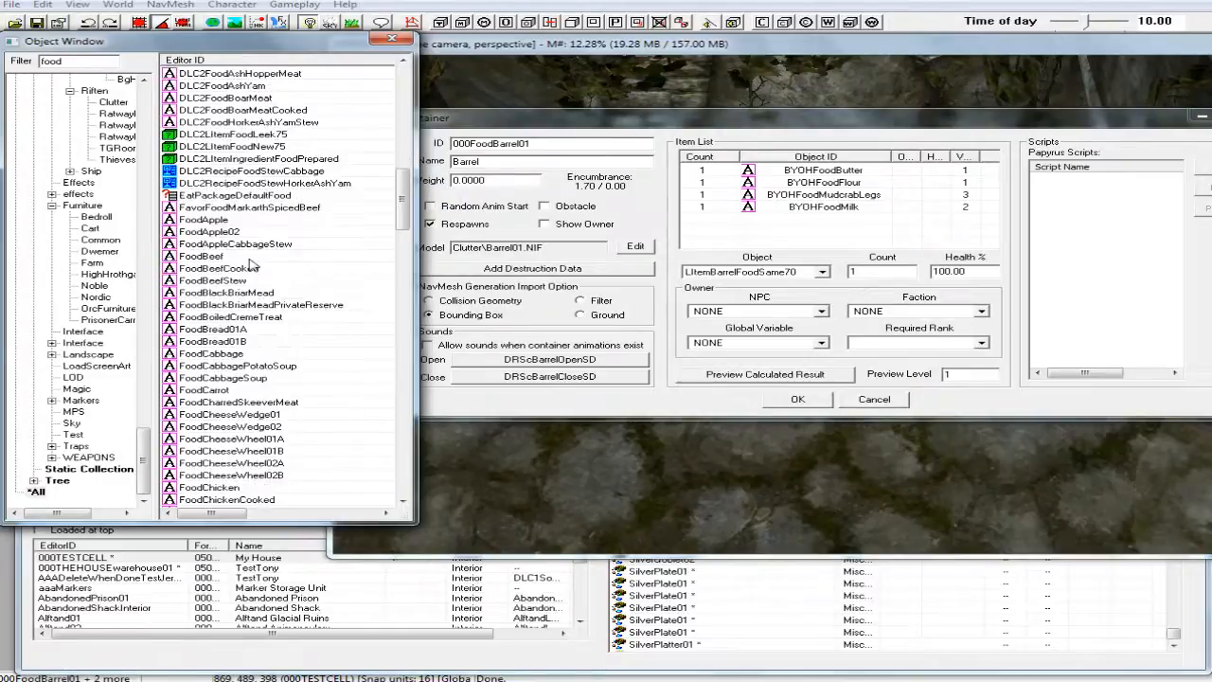
left_click(274, 208)
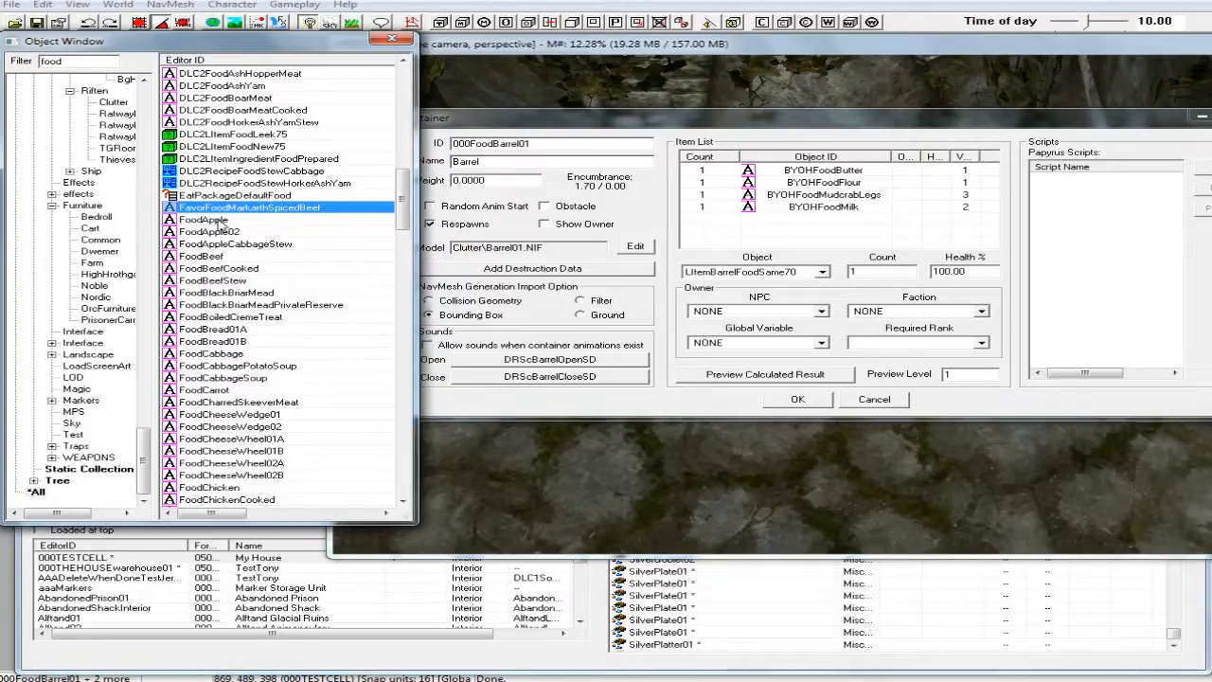
left_click(215, 222)
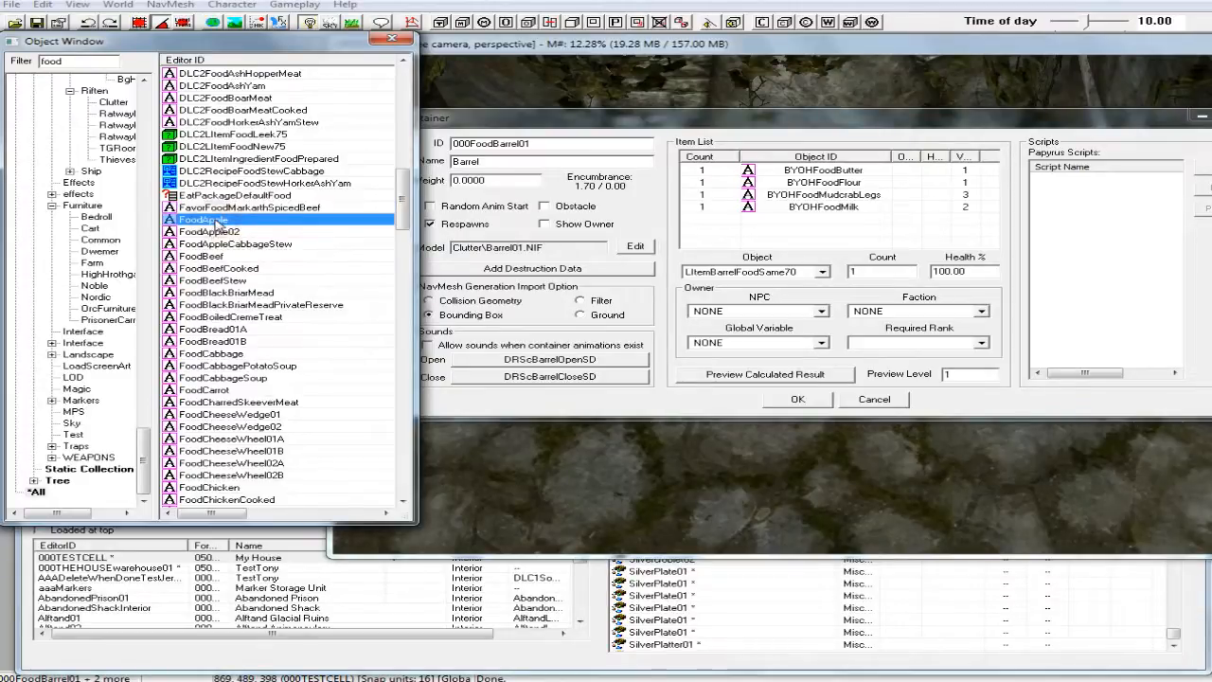
right_click(217, 224)
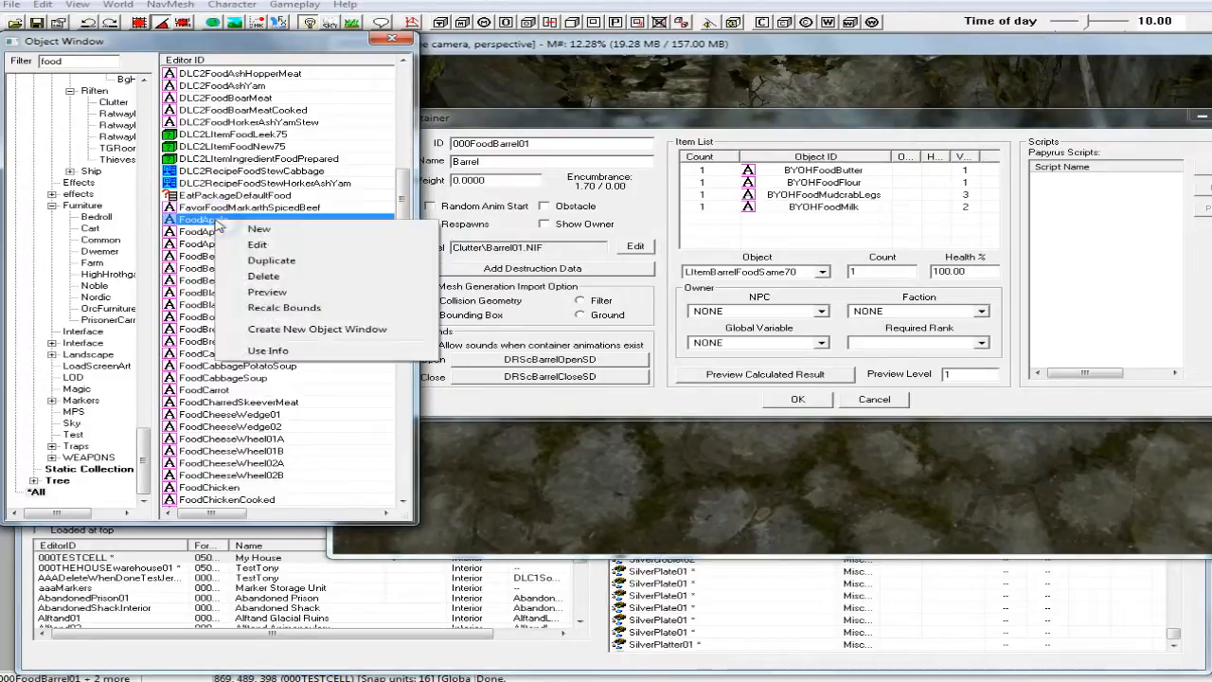
left_click(269, 292)
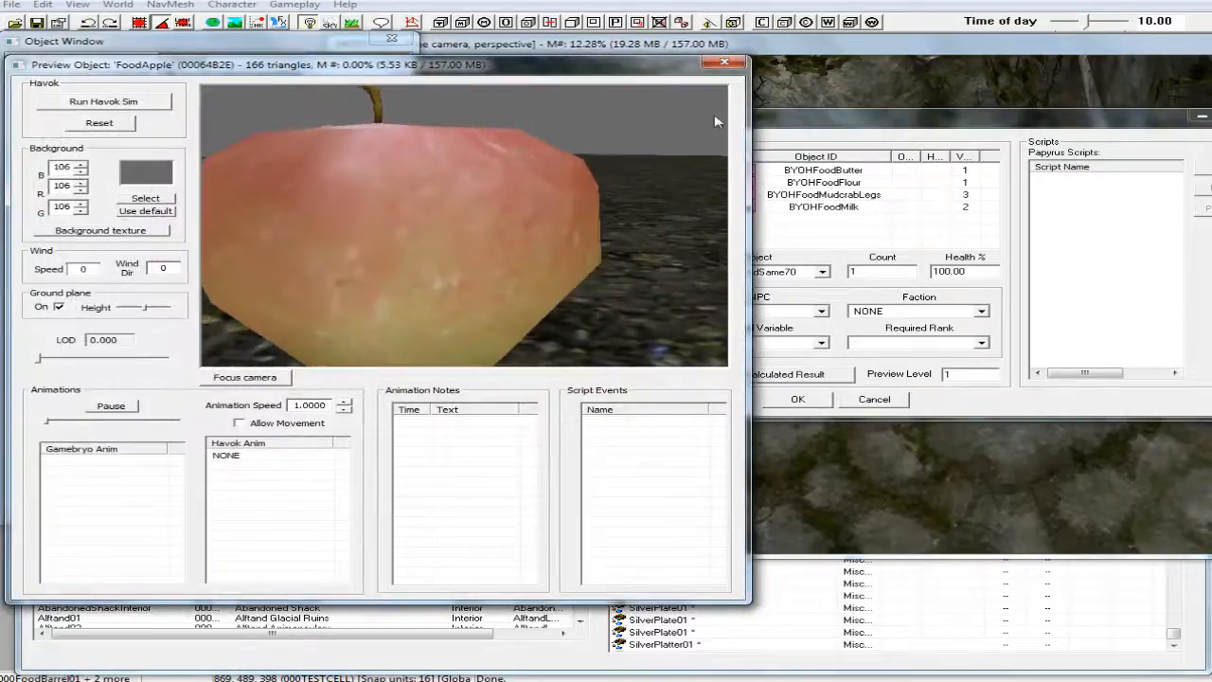
left_click(725, 62)
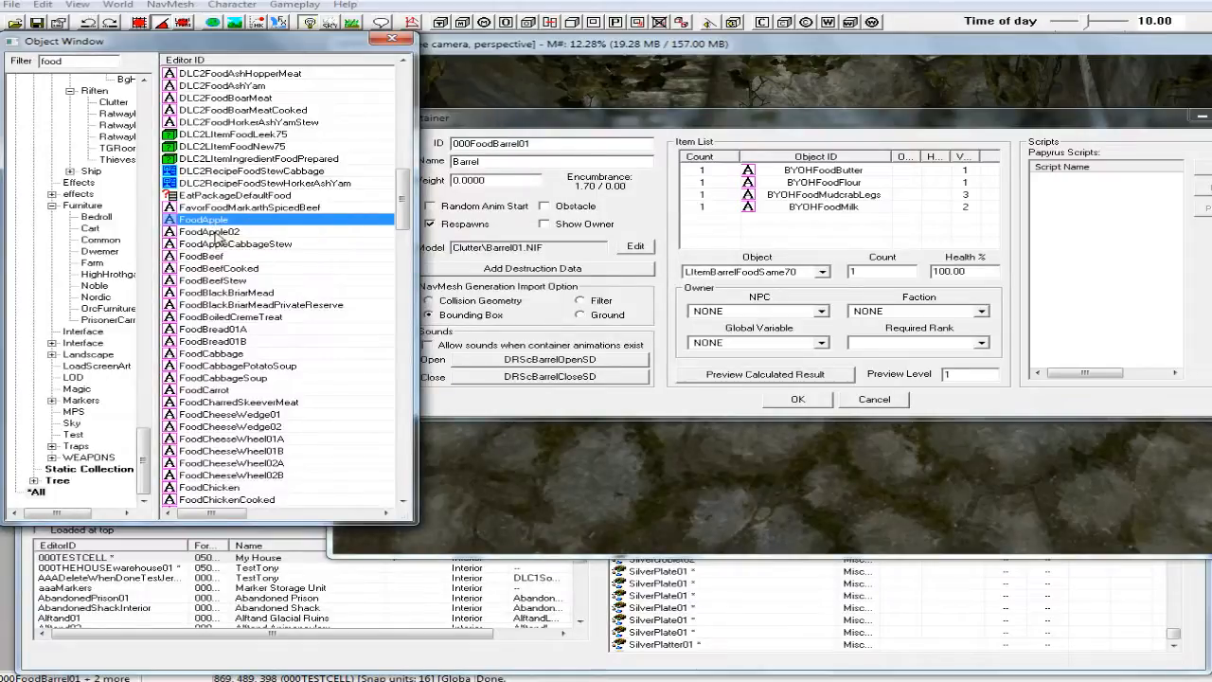
left_click_drag(212, 221, 796, 224)
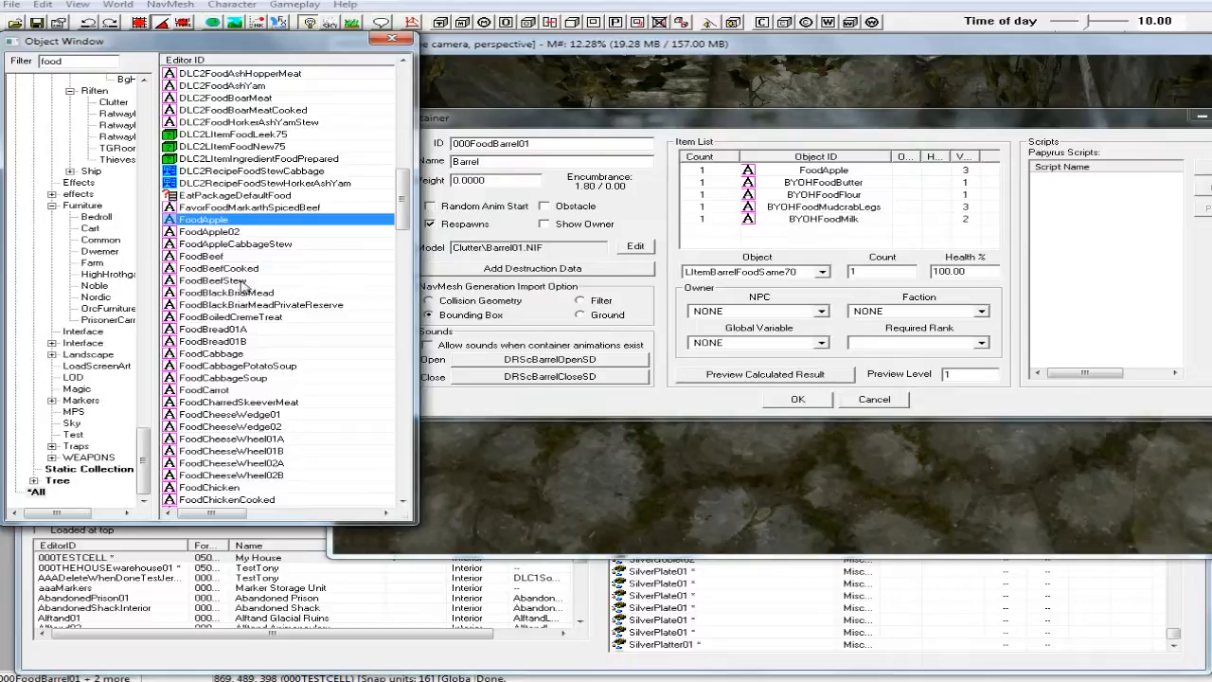
Add FoodBeef, FoodCabbage, FoodCarrot and FoodChicken to the 000FoodBarrel01 container's item list.
left_click_drag(206, 259, 831, 239)
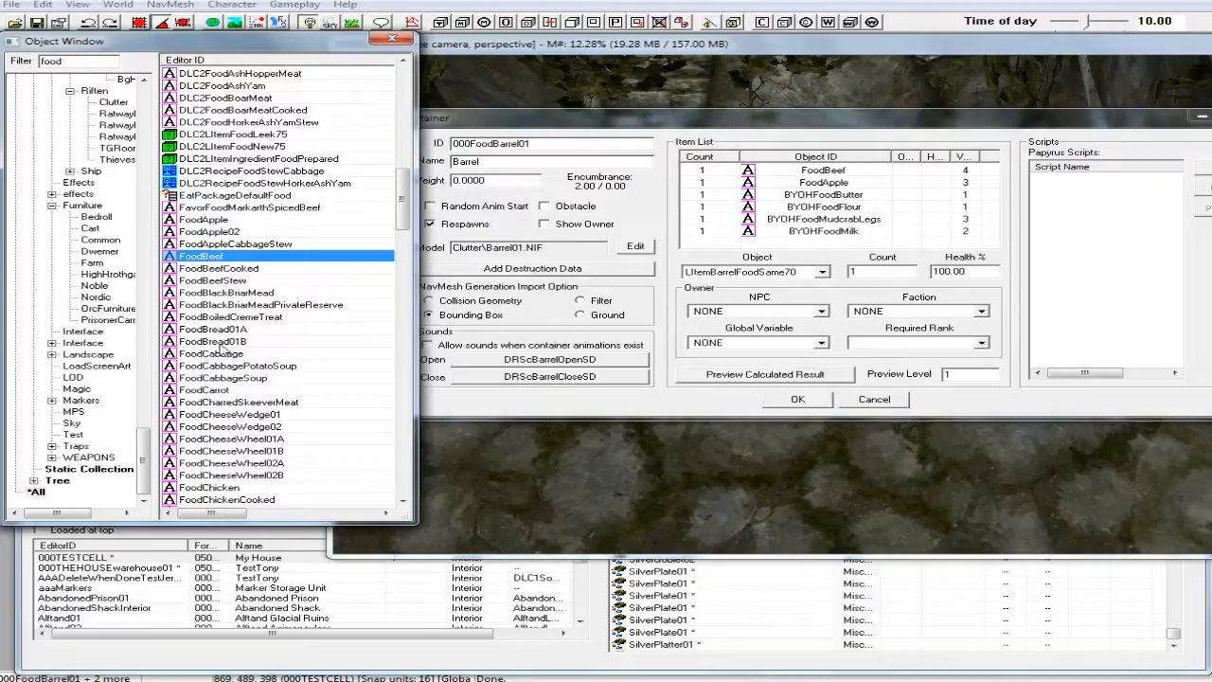
left_click_drag(222, 357, 831, 242)
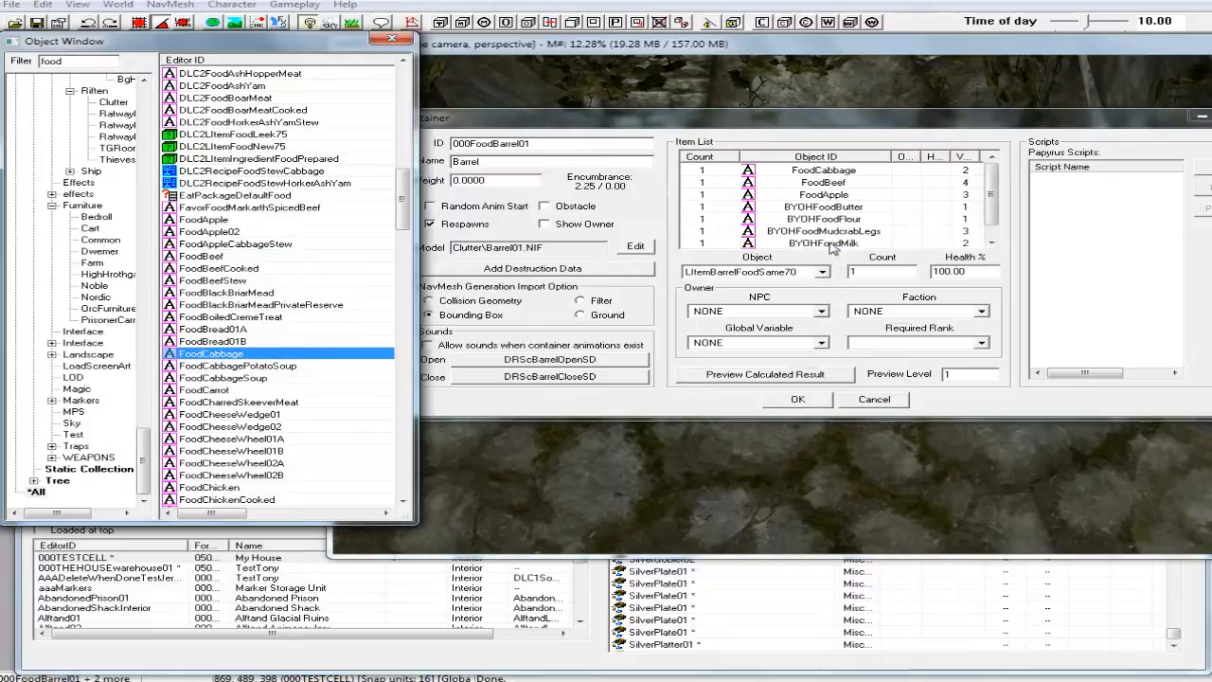
left_click_drag(203, 389, 873, 244)
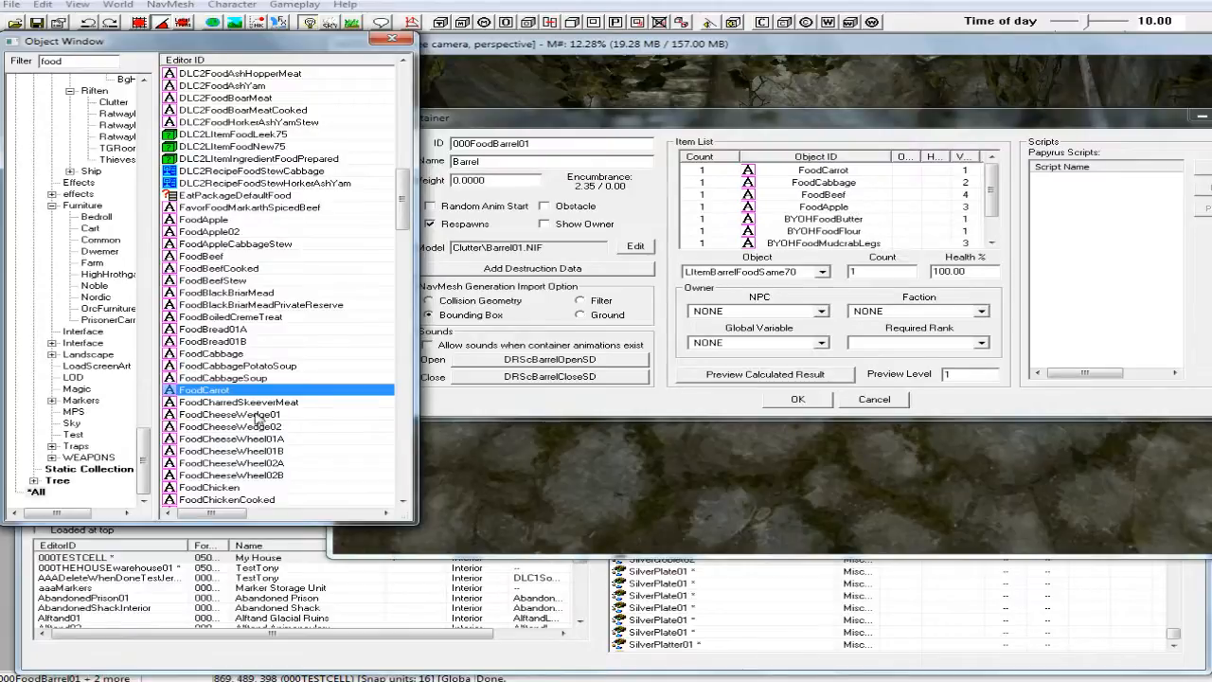
scroll(258, 417, "down", 1)
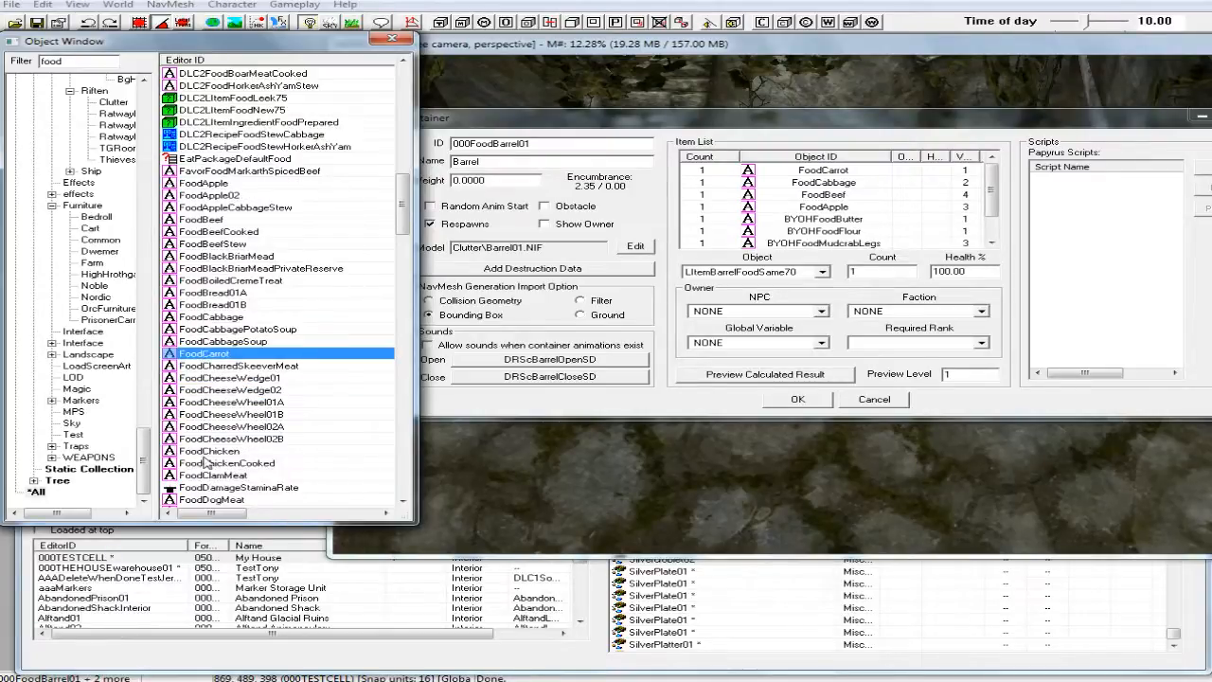
left_click_drag(217, 452, 882, 228)
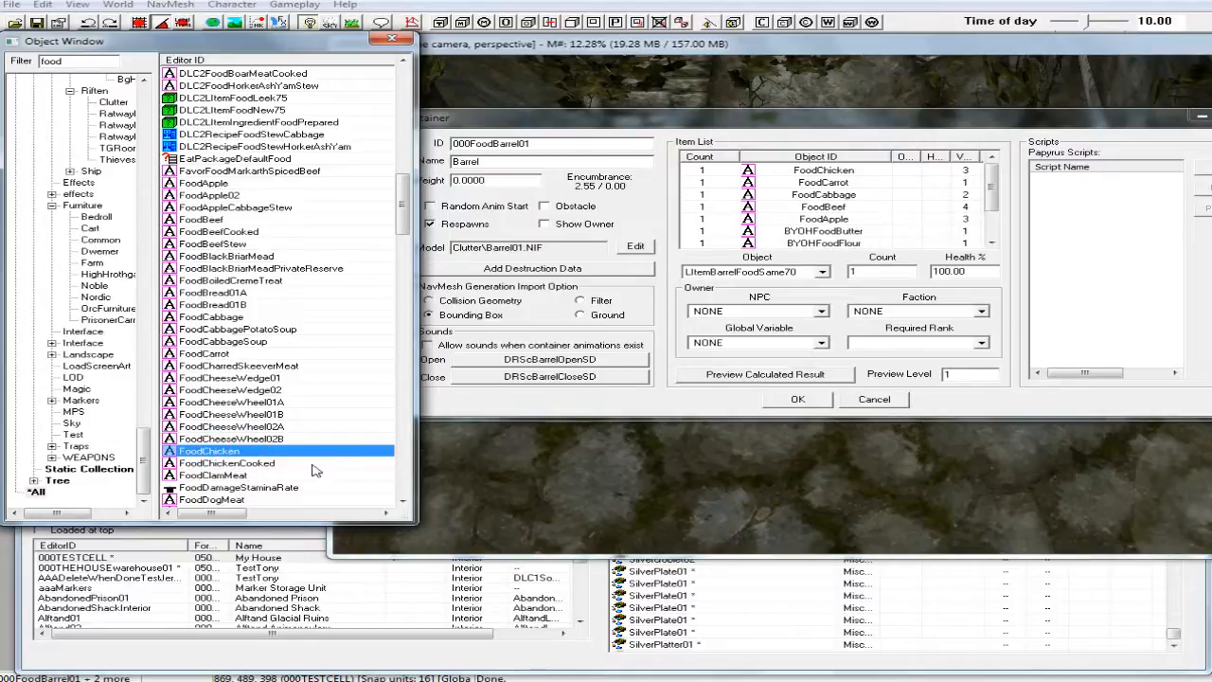
Add FoodGoatMeat and FoodHorseMeat to the barrel container's item list.
left_click(231, 476)
scroll(242, 464, "down", 3)
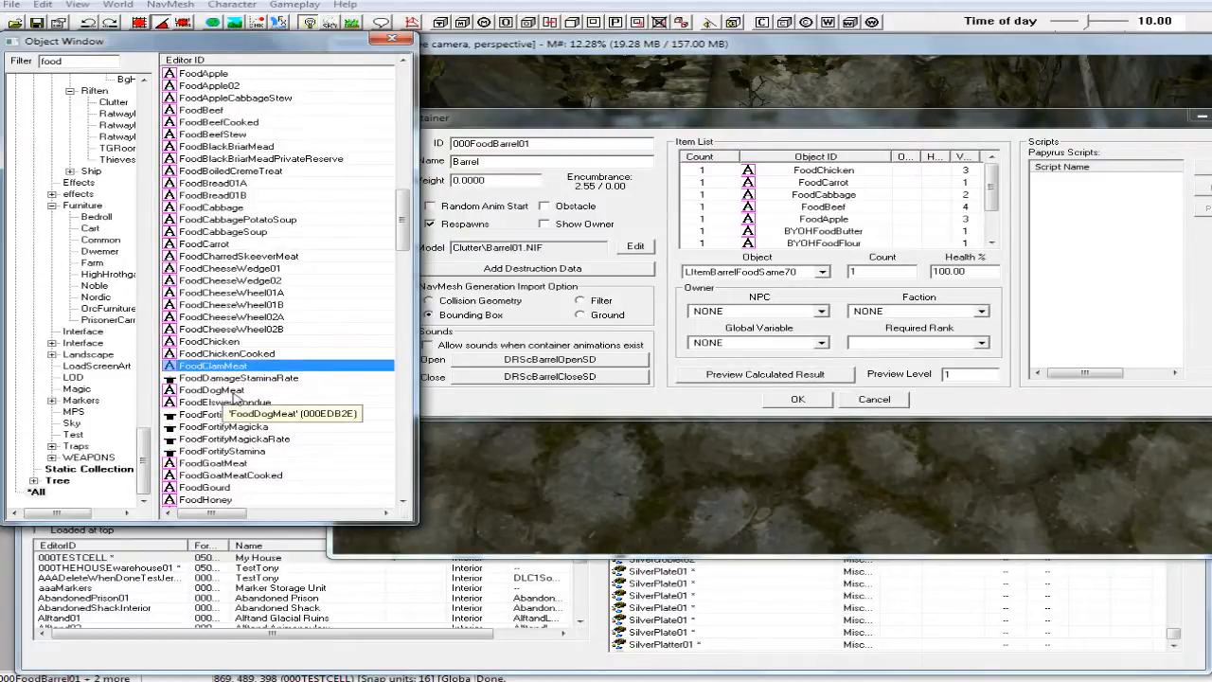
scroll(284, 409, "down", 1)
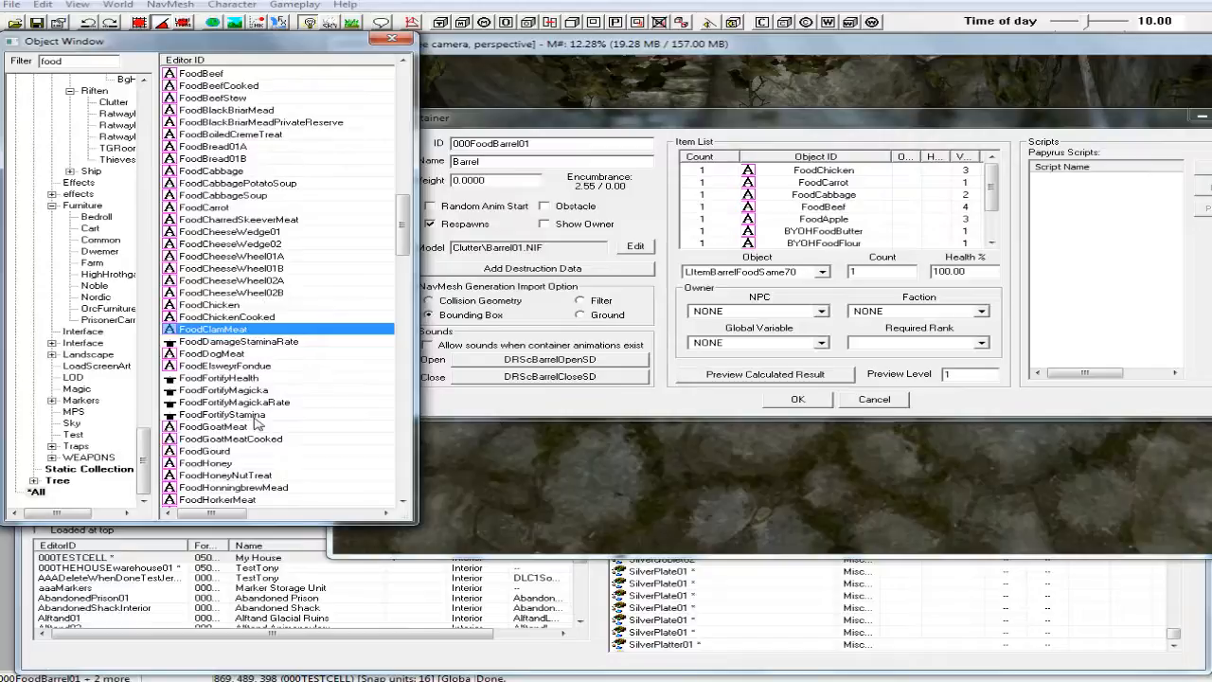
left_click(213, 427)
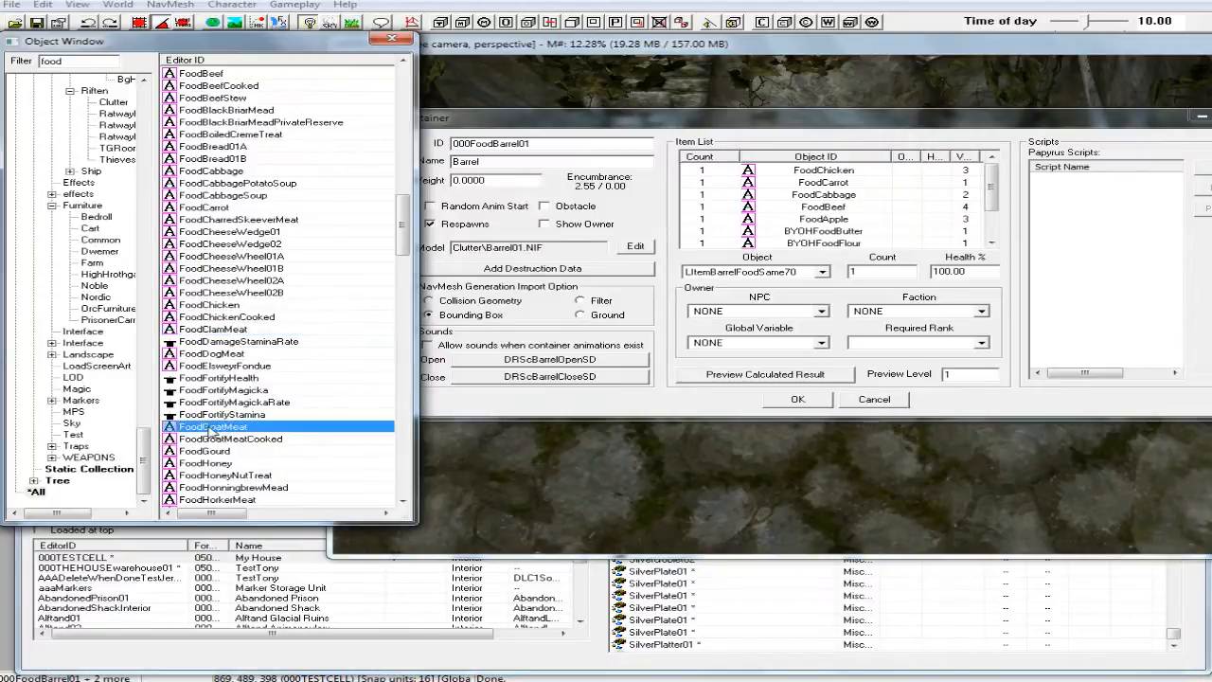
left_click_drag(212, 427, 894, 227)
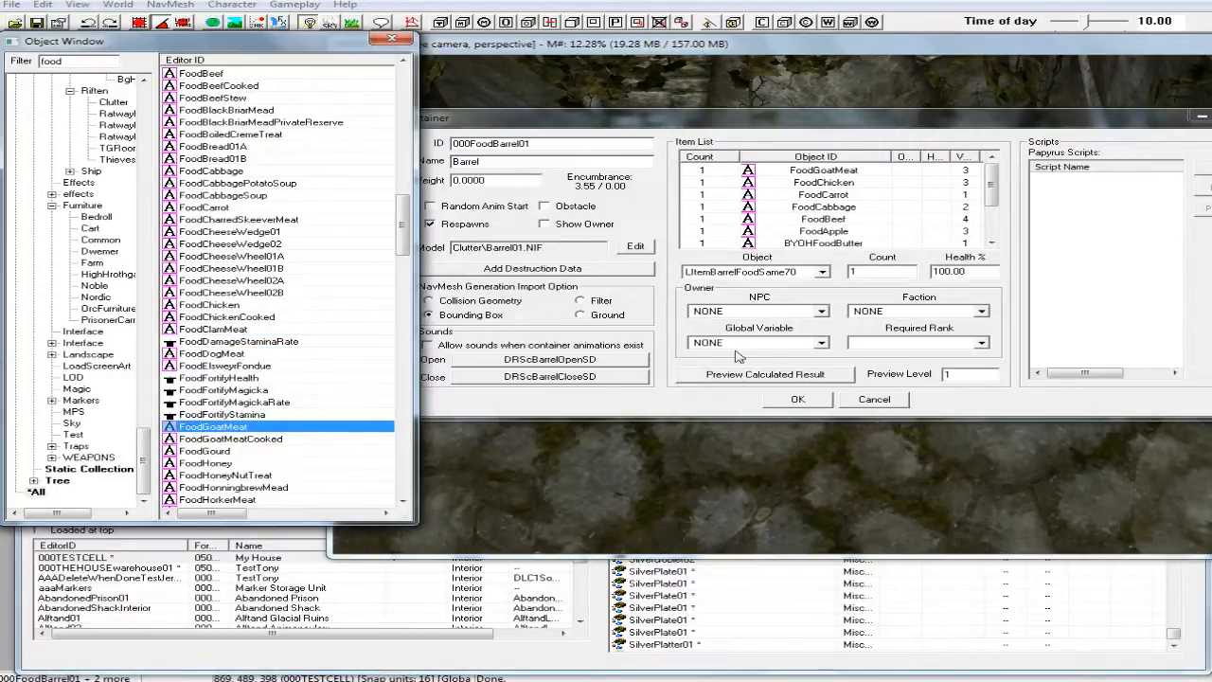
scroll(340, 441, "down", 2)
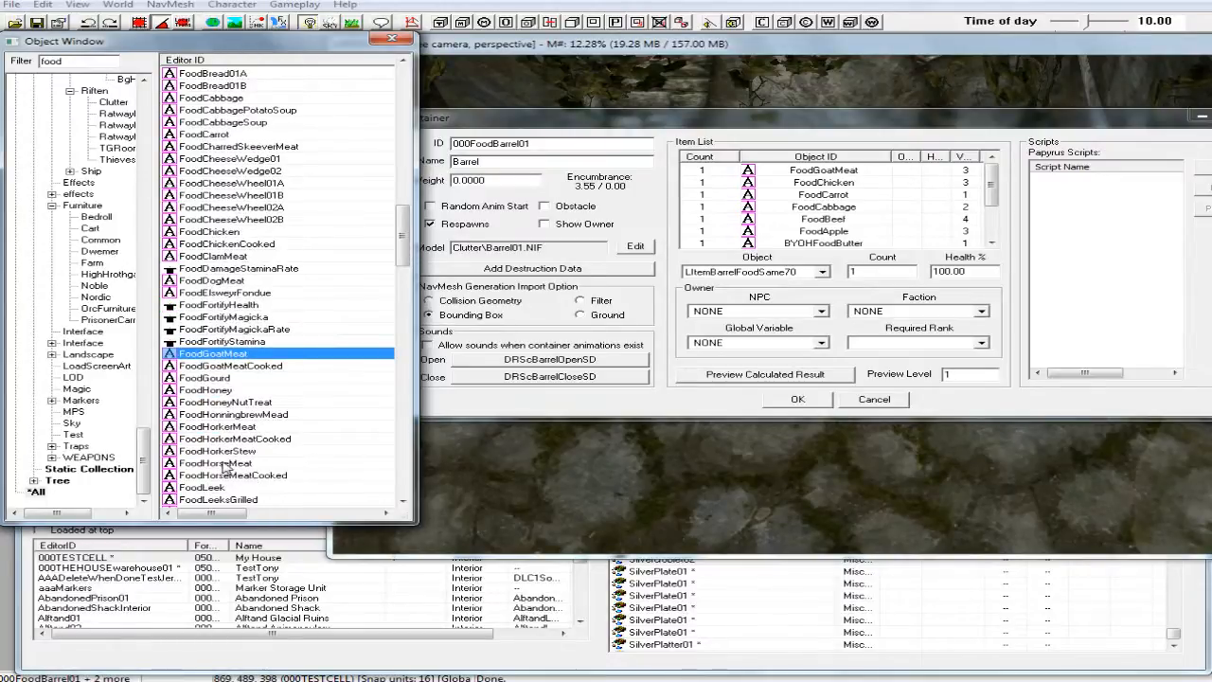
left_click(225, 464)
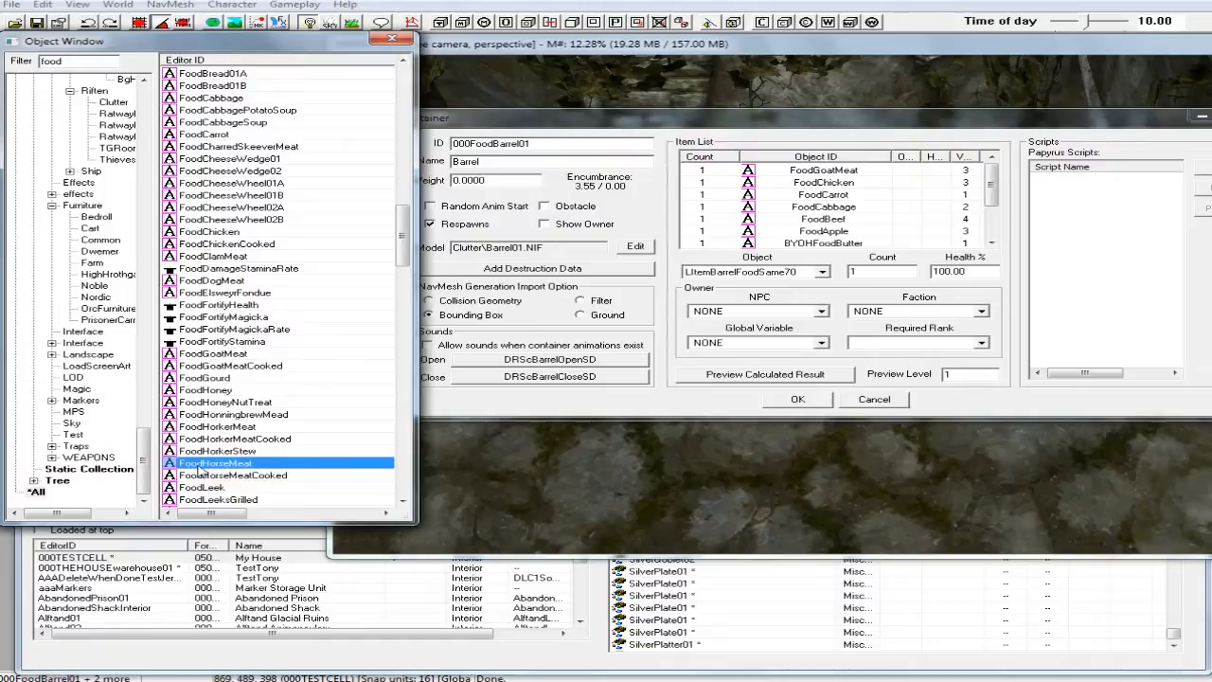
left_click_drag(886, 258, 822, 206)
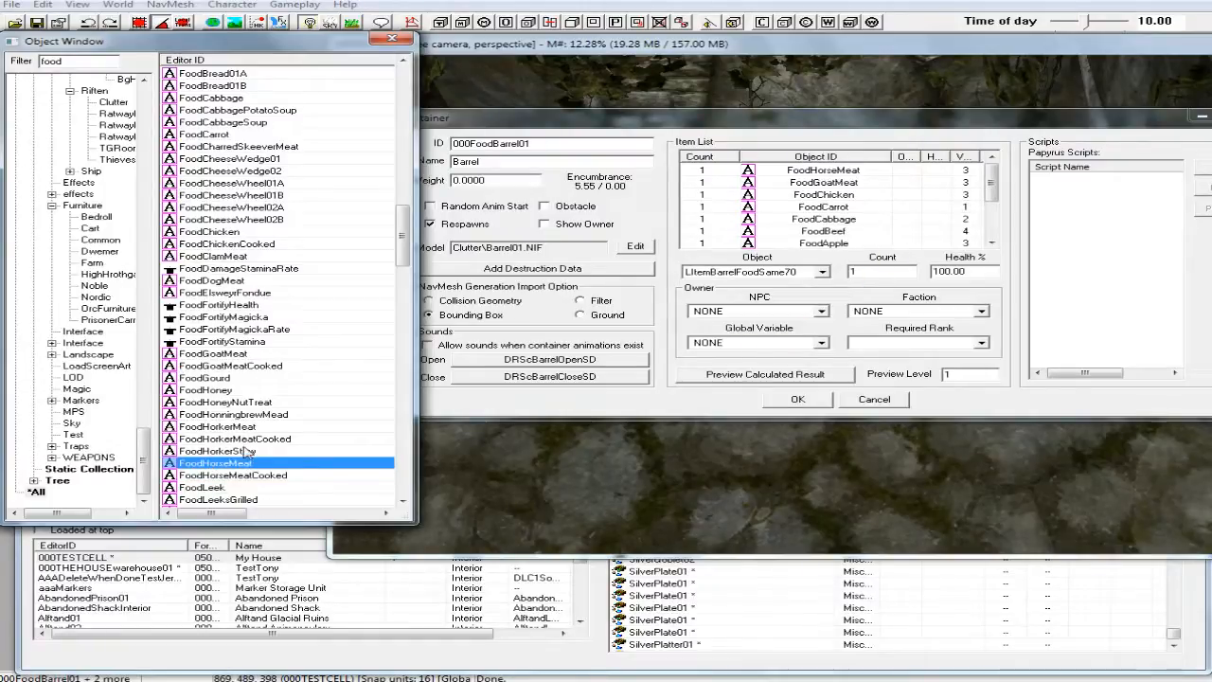
Add FoodLeek, FoodMammothMeat and FoodPotato to the barrel container's item list.
scroll(256, 464, "down", 2)
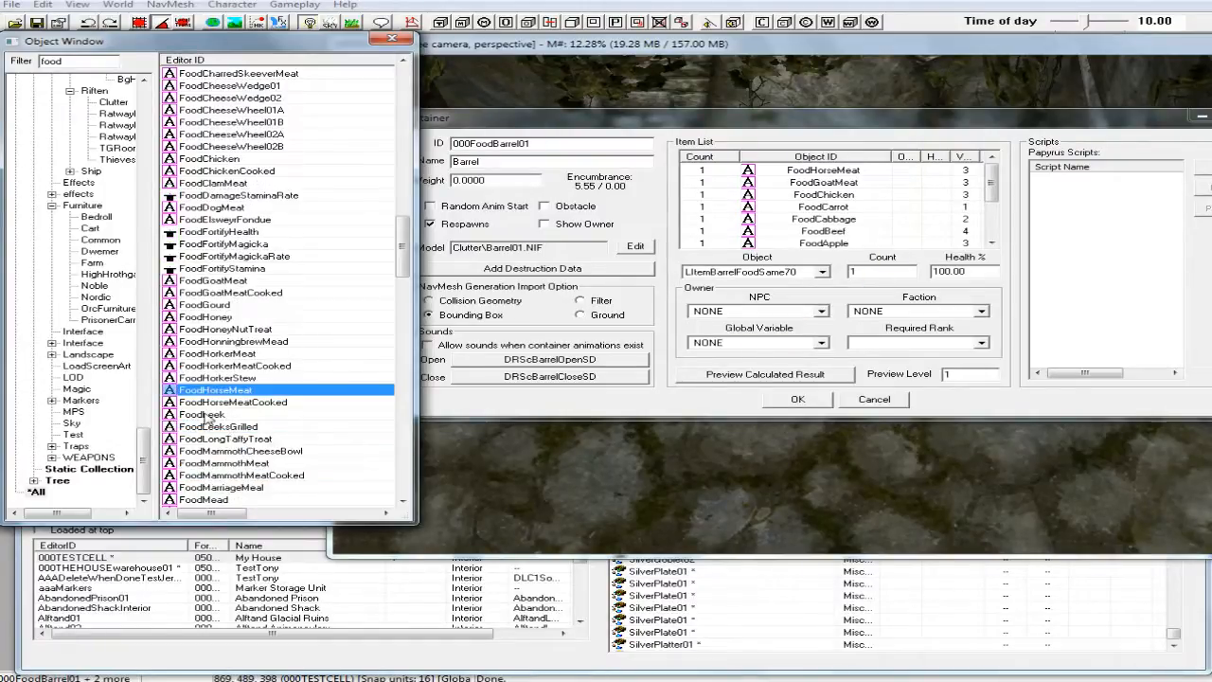
left_click_drag(203, 413, 890, 225)
scroll(279, 461, "down", 1)
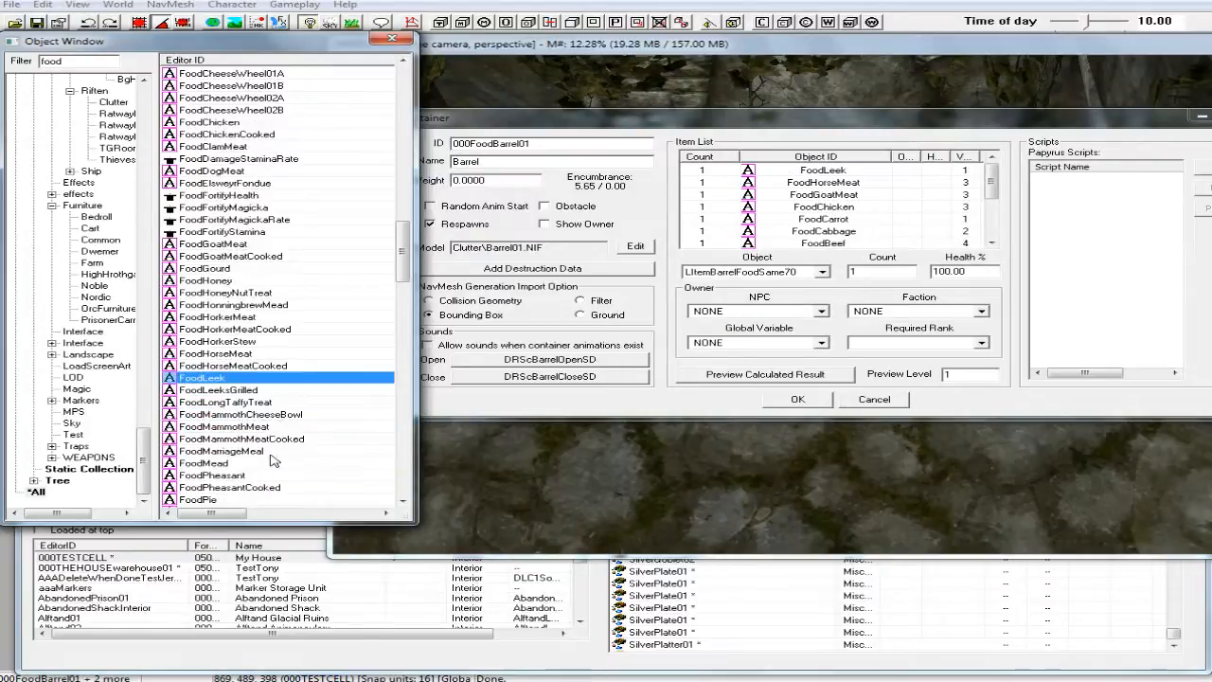
left_click_drag(284, 426, 898, 214)
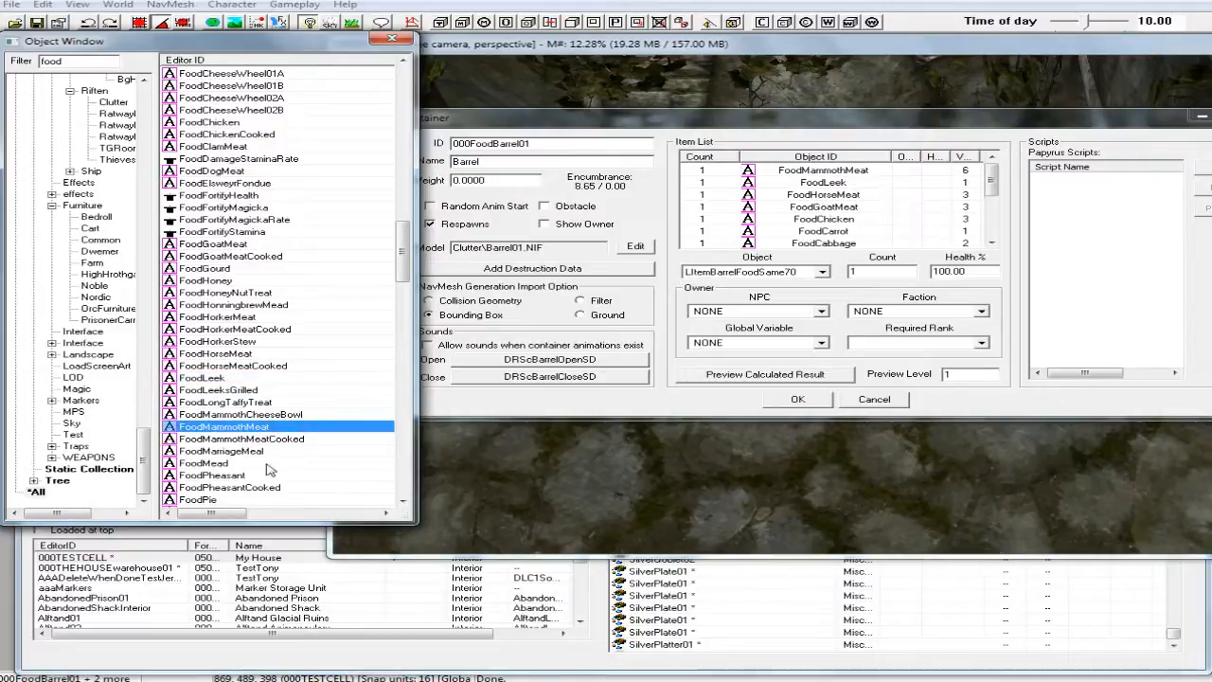
scroll(286, 481, "down", 2)
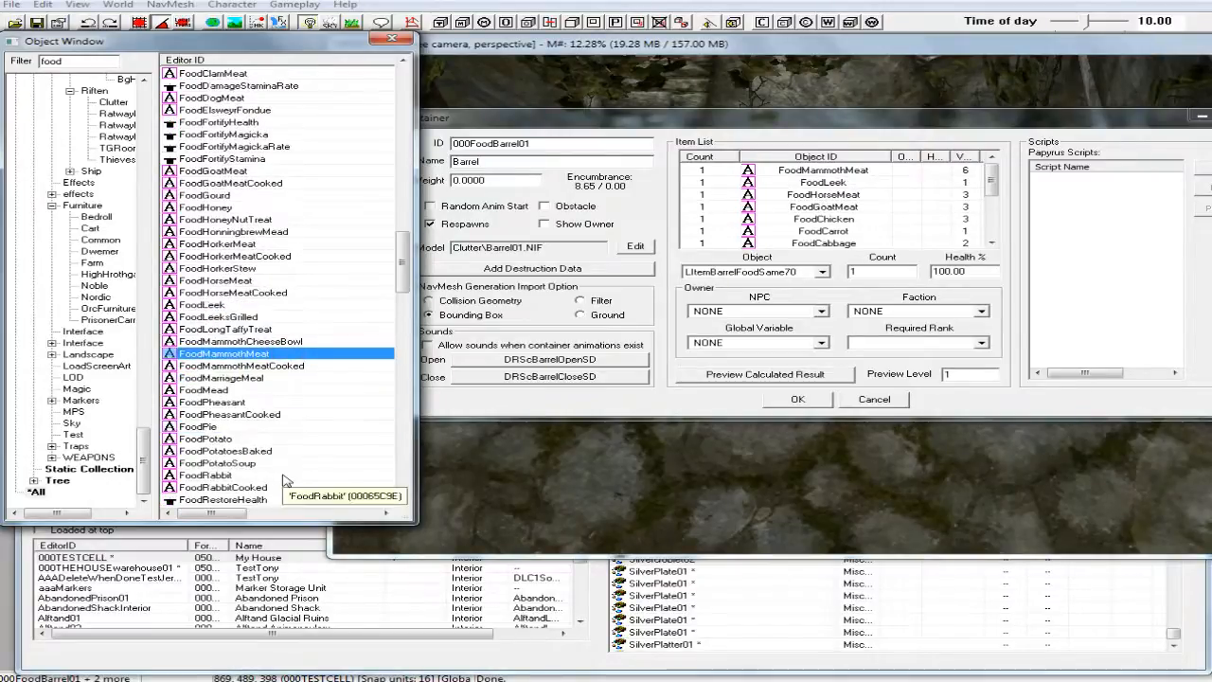
left_click_drag(204, 438, 878, 239)
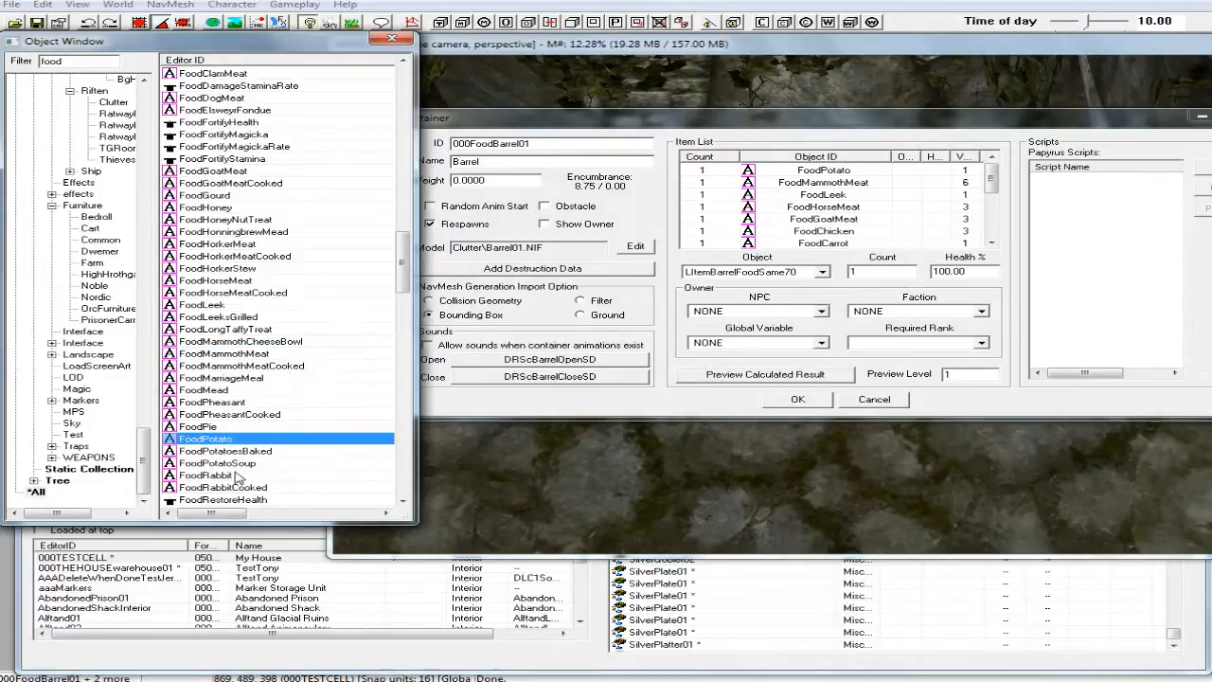
Add FoodSweetroll, FoodTomato and FoodVenison to the barrel container's item list.
scroll(239, 476, "down", 4)
scroll(238, 476, "down", 1)
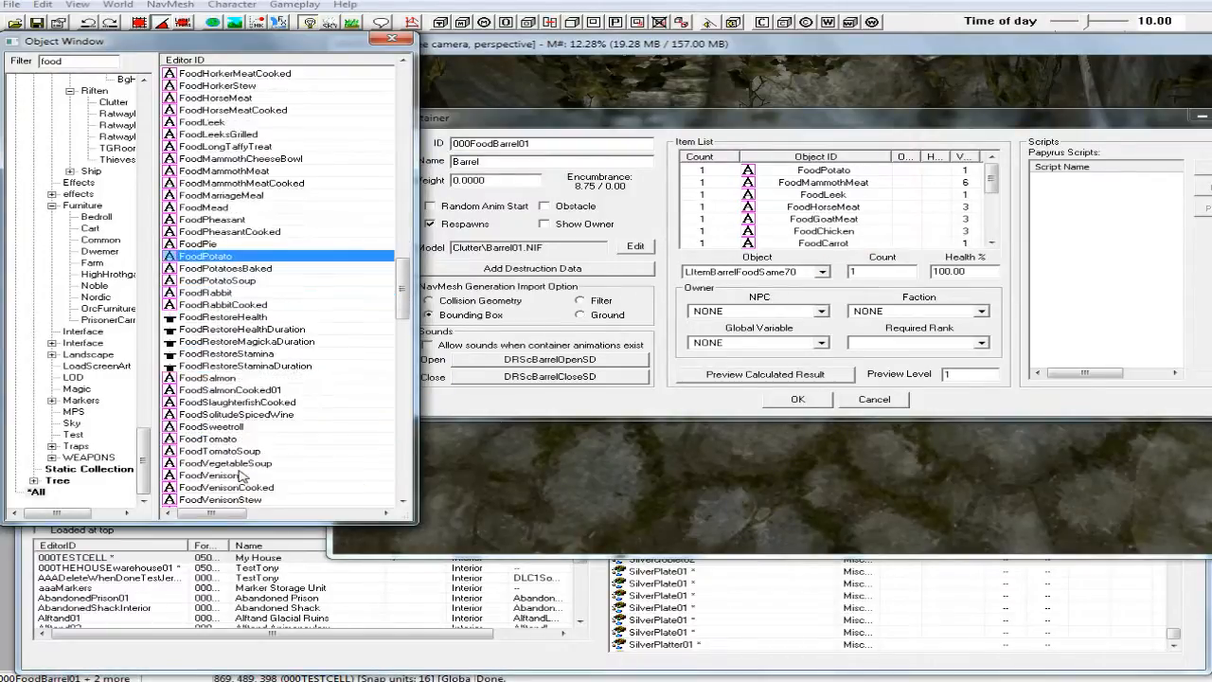
left_click_drag(238, 431, 906, 220)
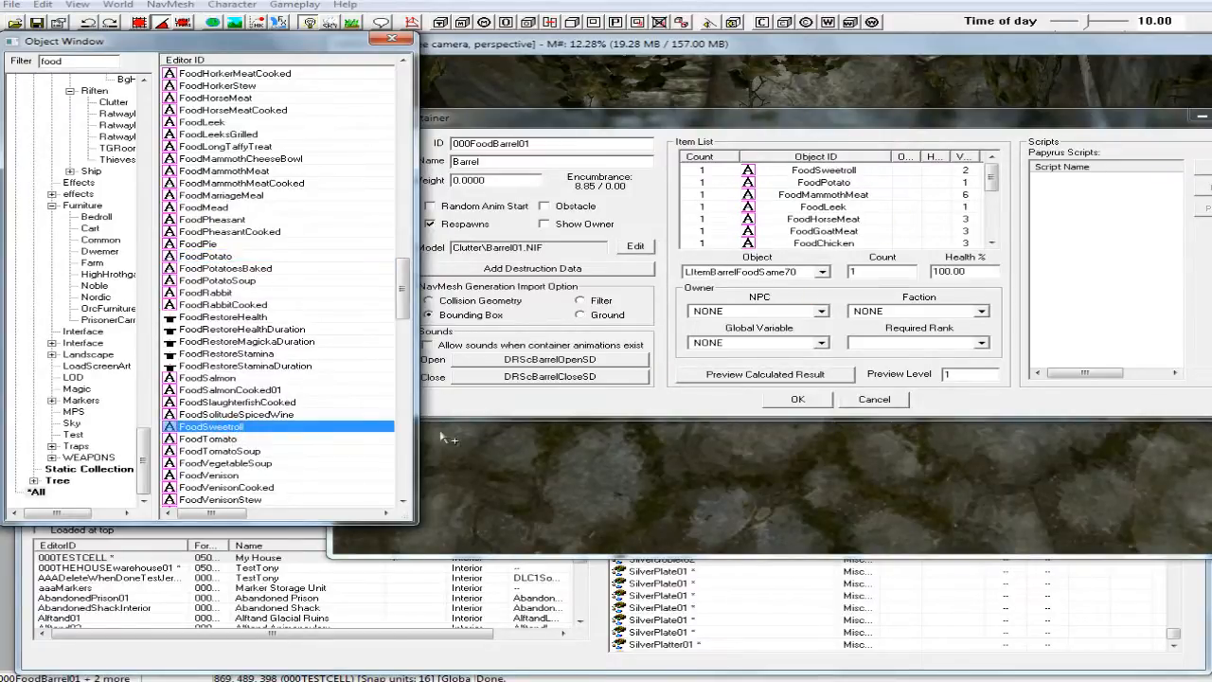
left_click_drag(286, 439, 879, 233)
left_click_drag(216, 478, 884, 217)
Look through the rest of the food-filtered object list for further items suitable for the barrel.
scroll(297, 482, "down", 2)
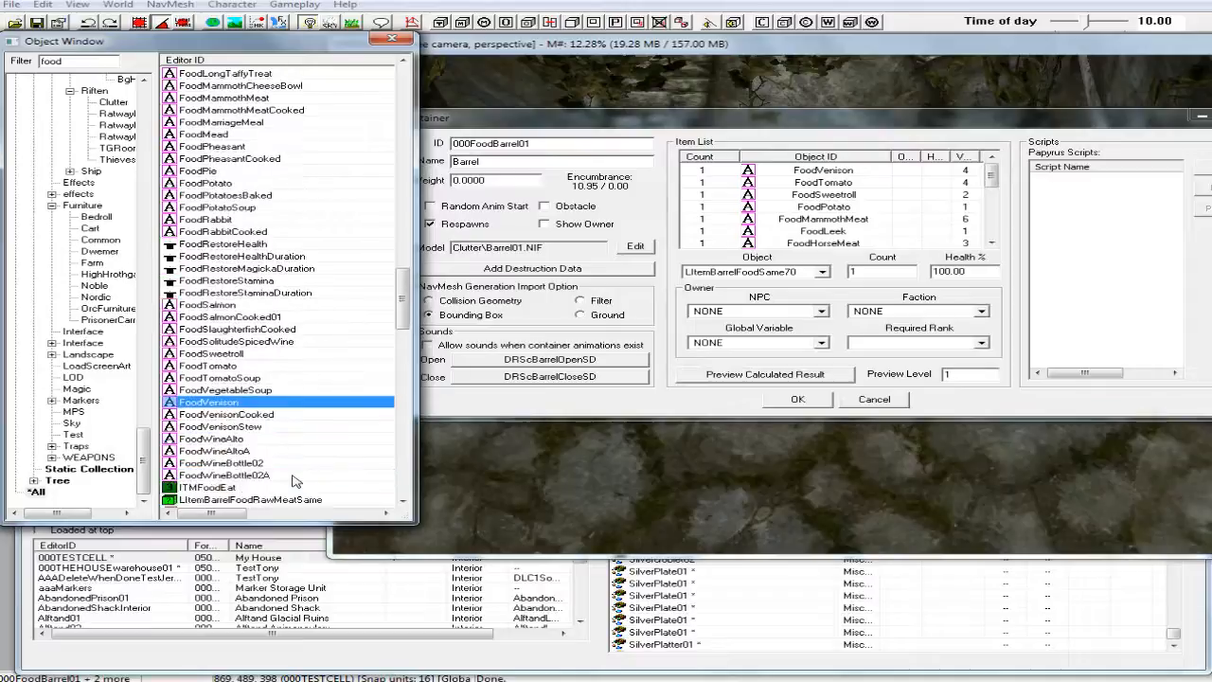
scroll(296, 482, "down", 12)
scroll(296, 482, "down", 12)
scroll(297, 482, "up", 3)
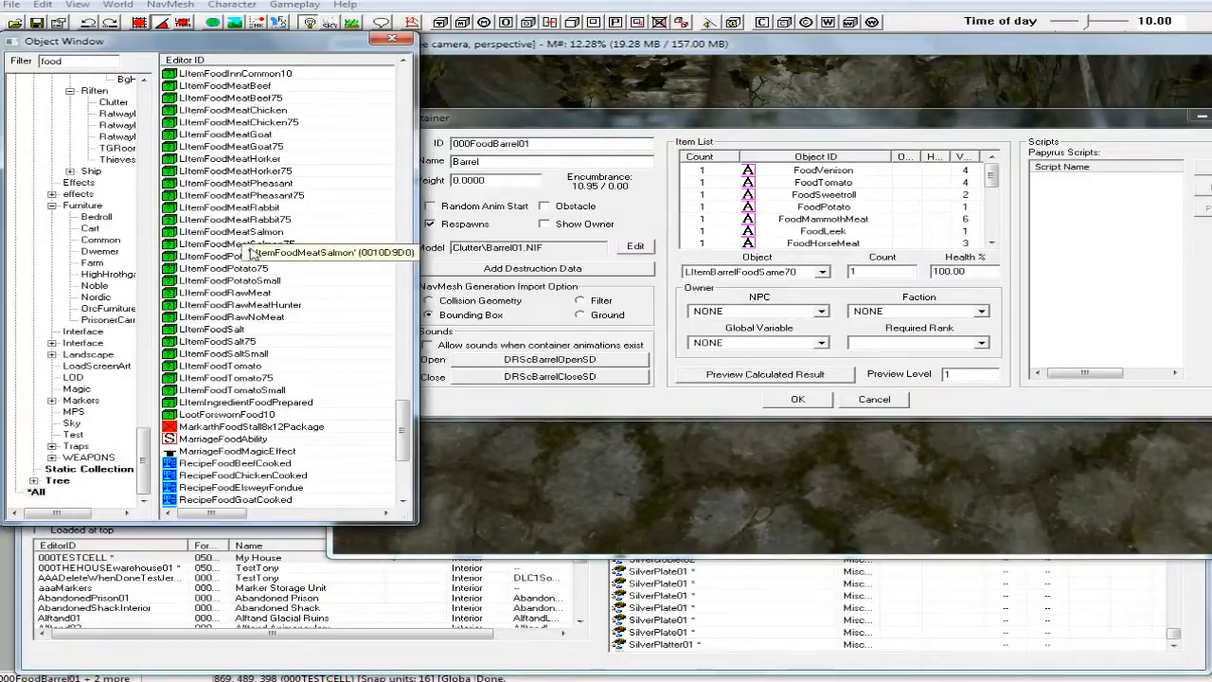
scroll(248, 284, "down", 6)
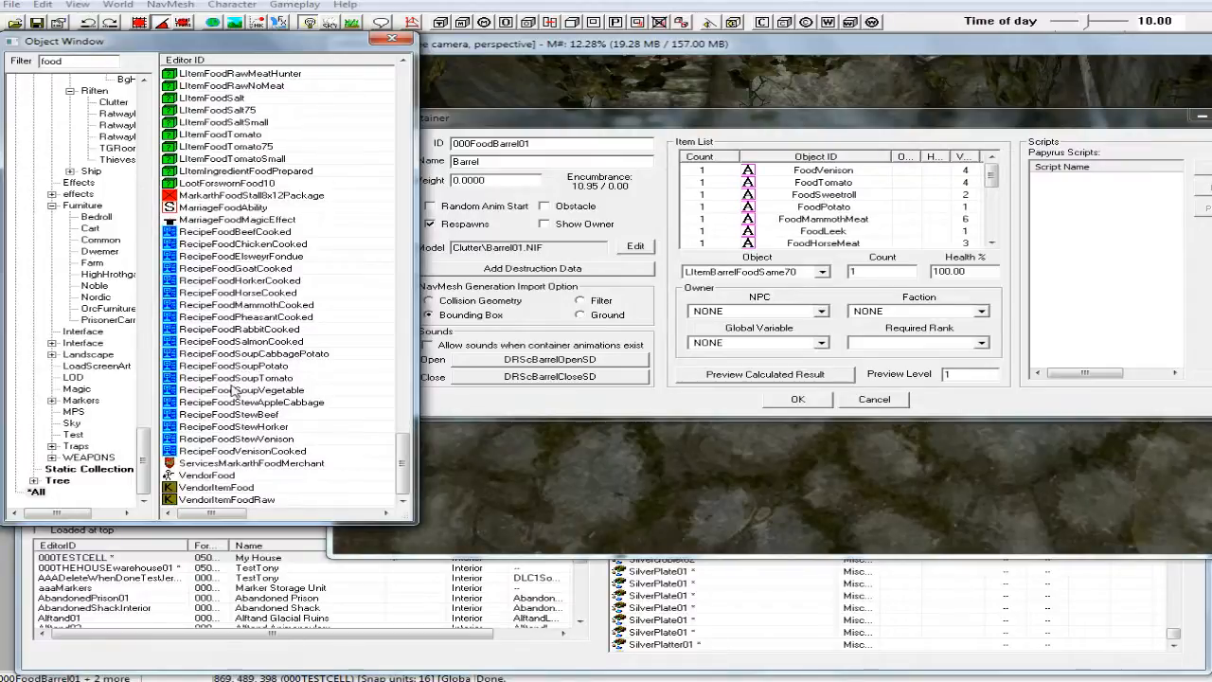
scroll(236, 390, "up", 18)
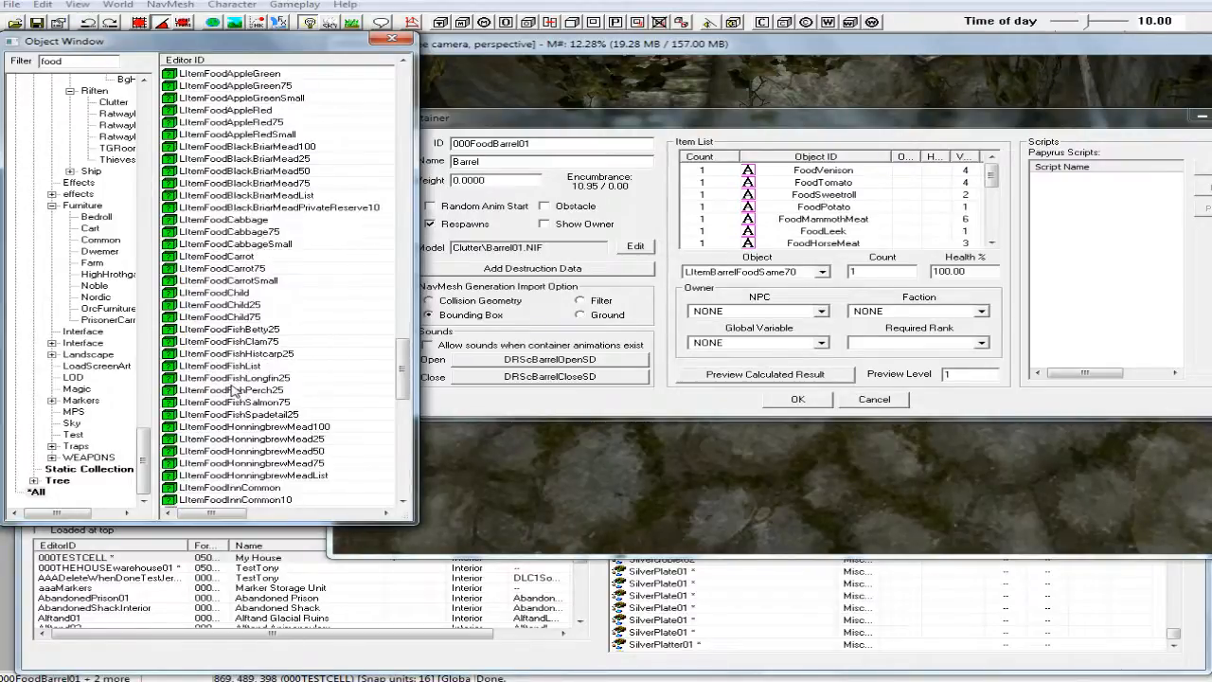
scroll(234, 391, "up", 14)
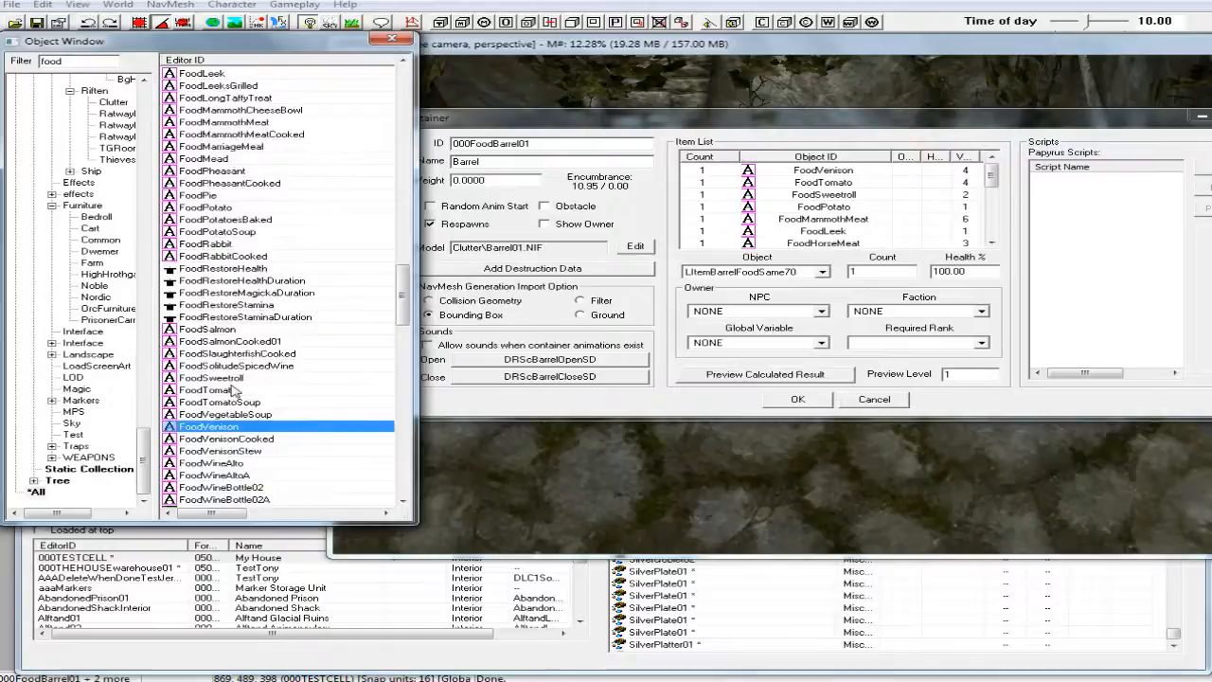
scroll(234, 390, "up", 1)
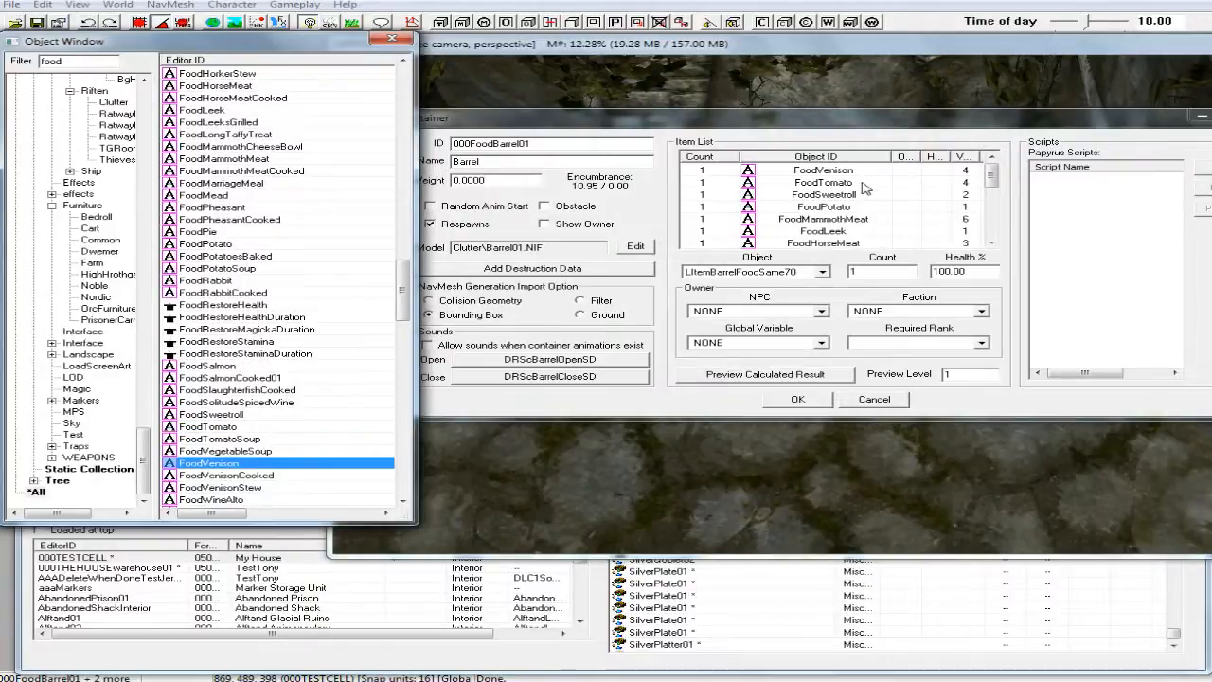
Filter the objects by "salt" and add SaltPile to the barrel container's item list.
left_click_drag(84, 61, 31, 63)
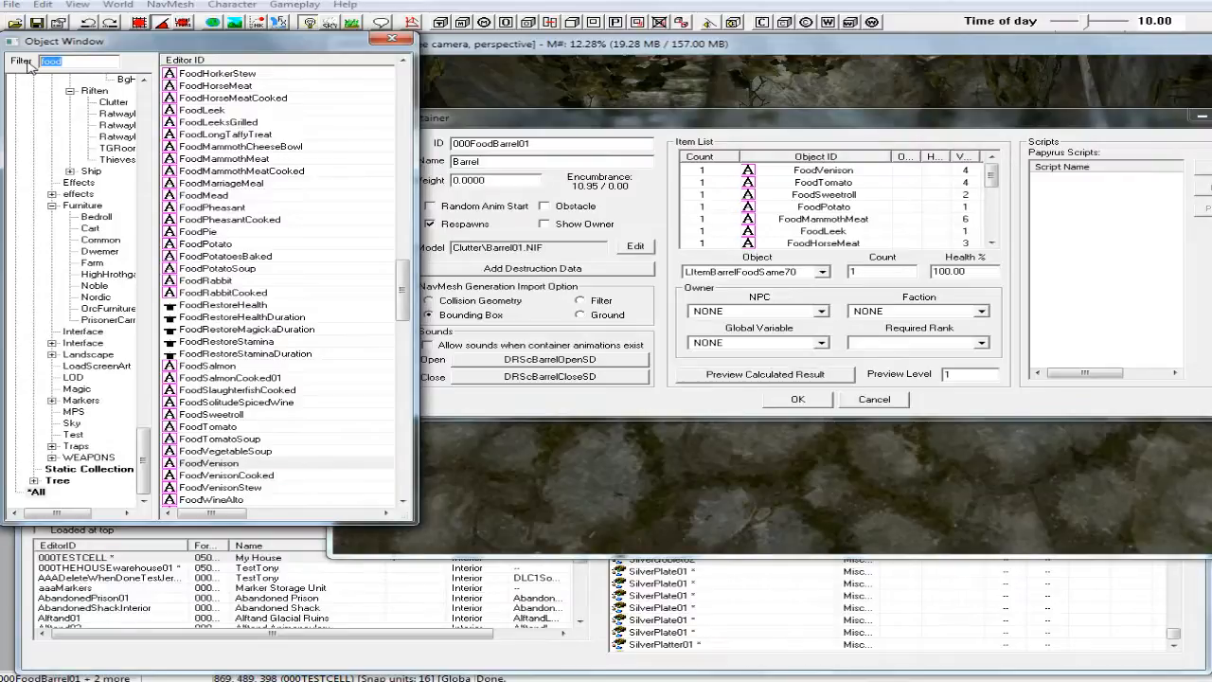
type("sal")
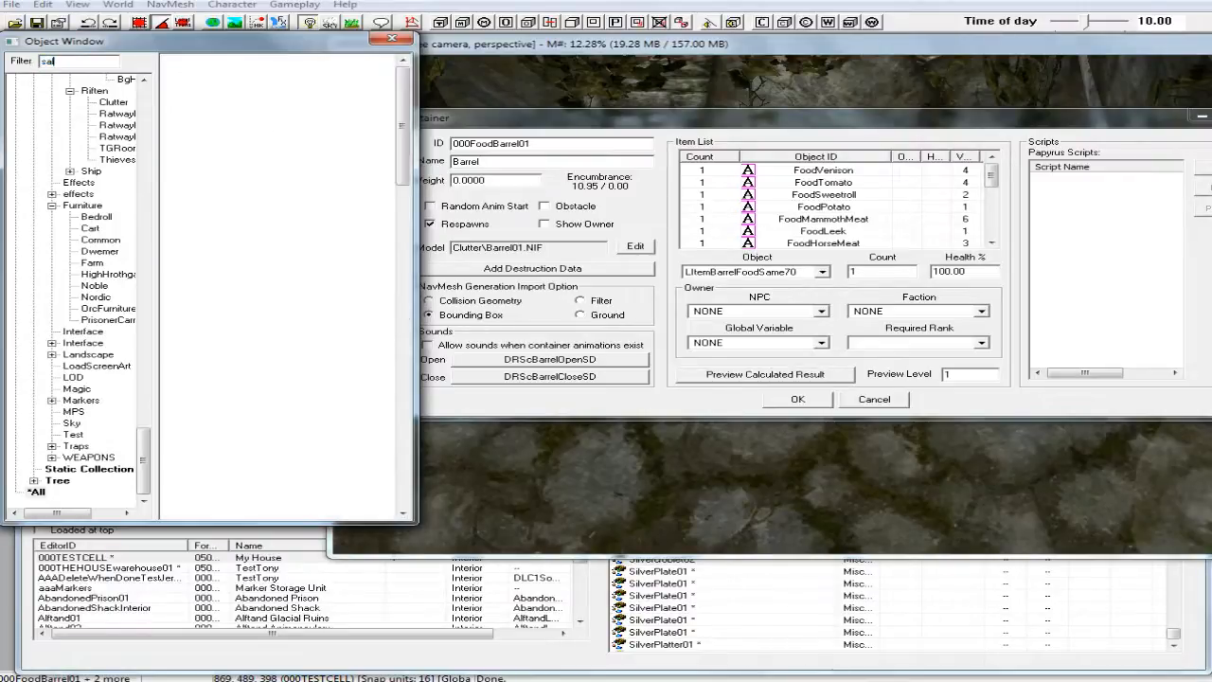
type("t")
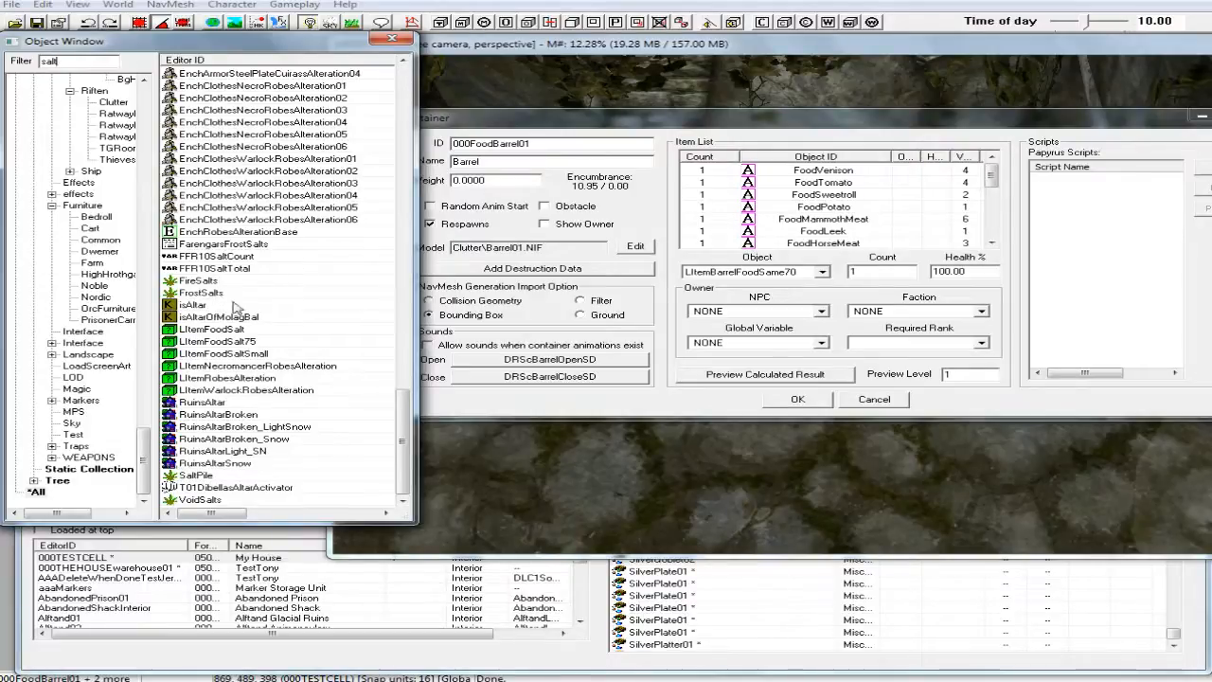
left_click(218, 476)
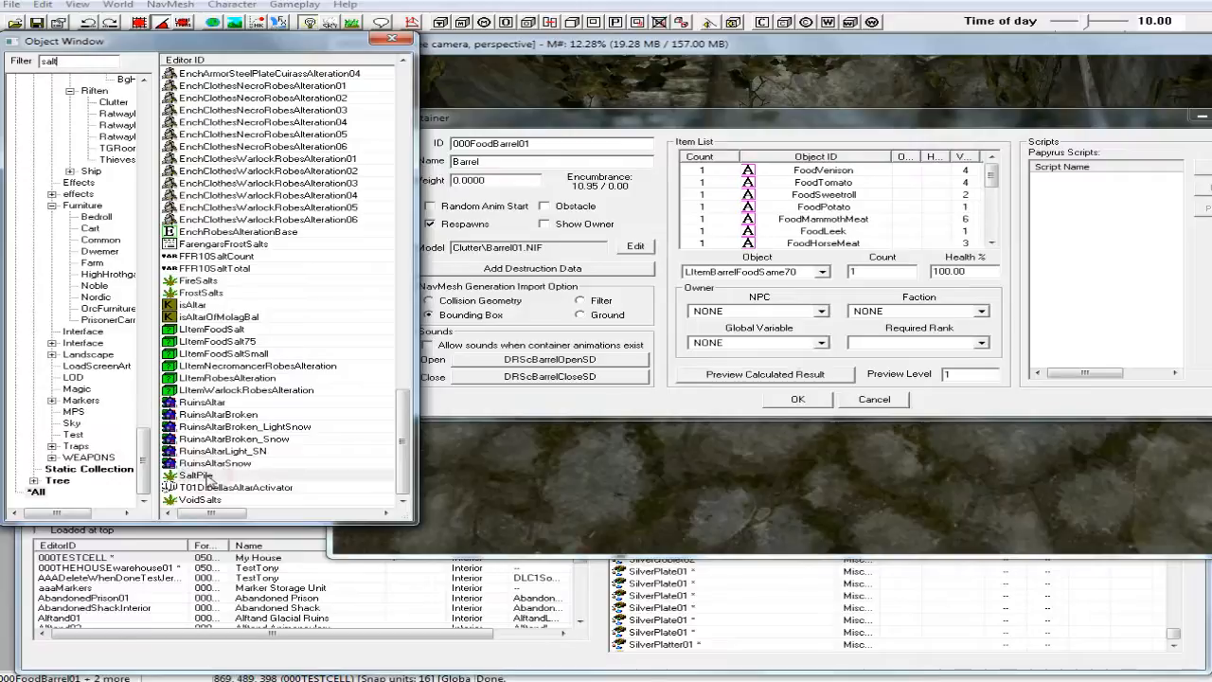
left_click_drag(182, 474, 854, 222)
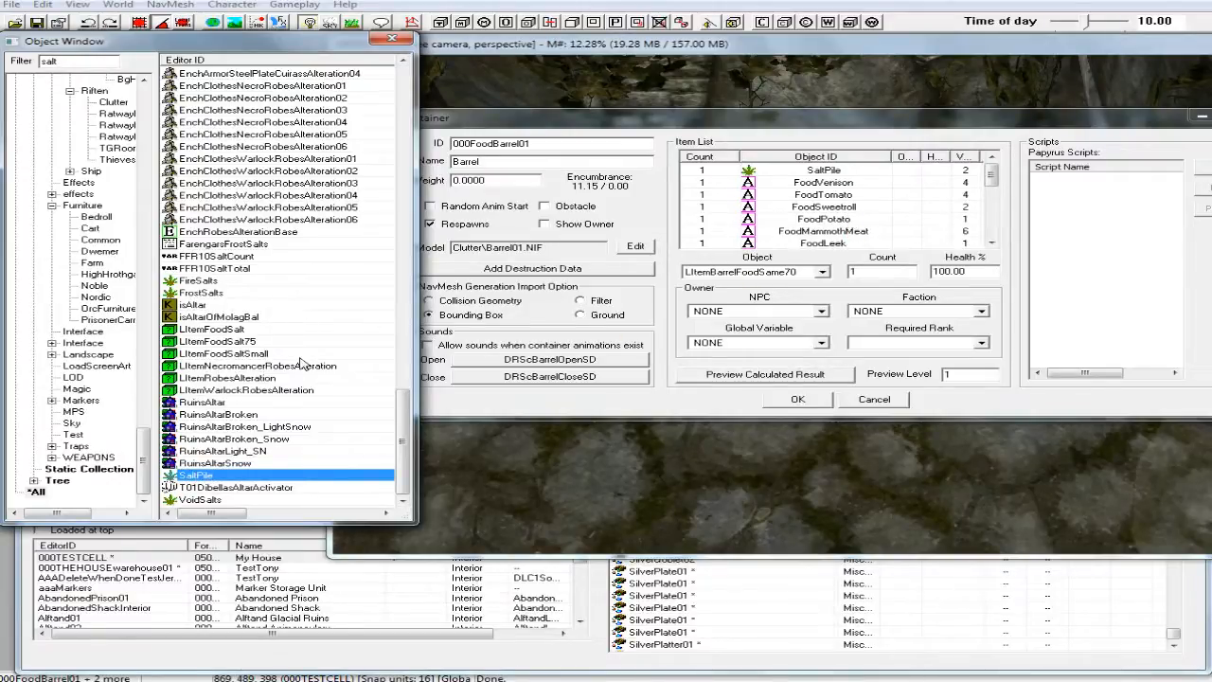
Set the SaltPile count in the container's item list to 50 and select the FoodVenison entry.
left_click_drag(804, 118, 617, 124)
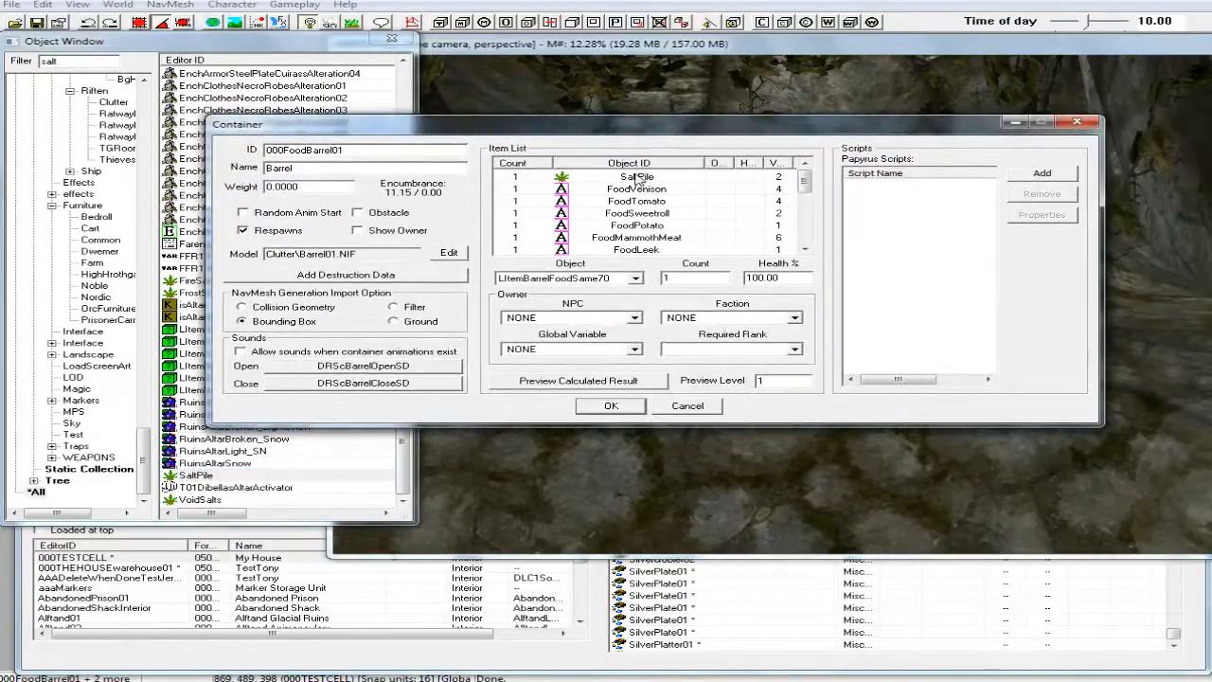
left_click(637, 177)
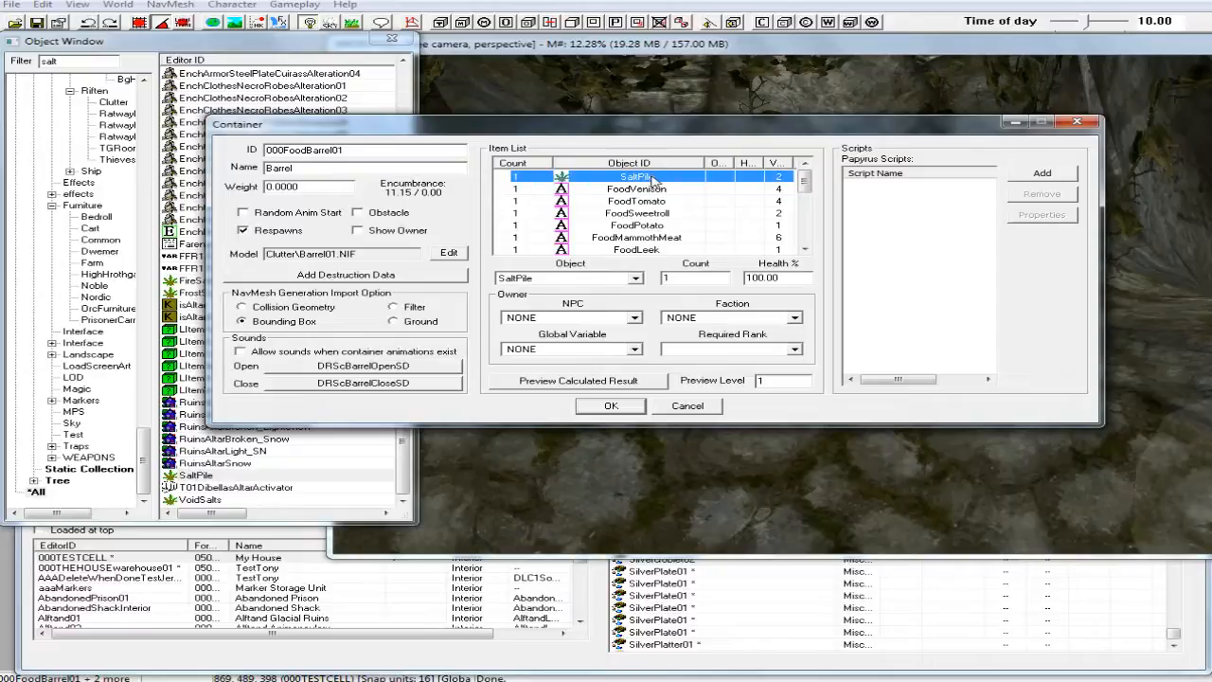
left_click(676, 278)
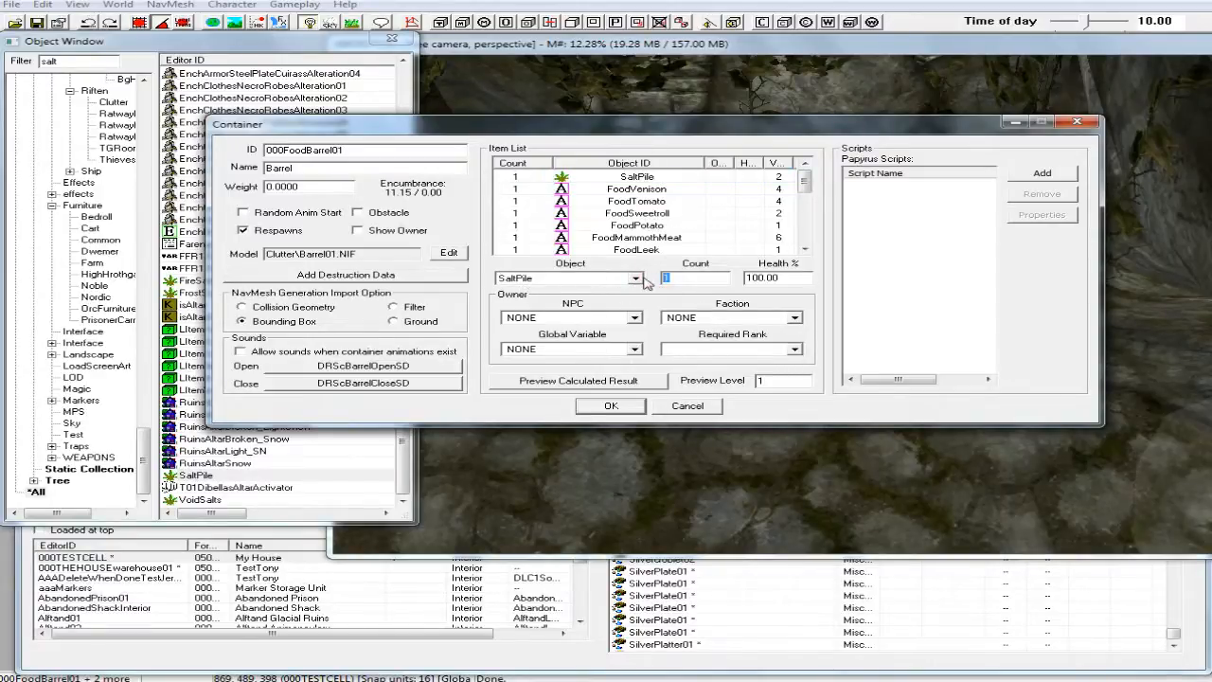
type("50")
left_click(690, 213)
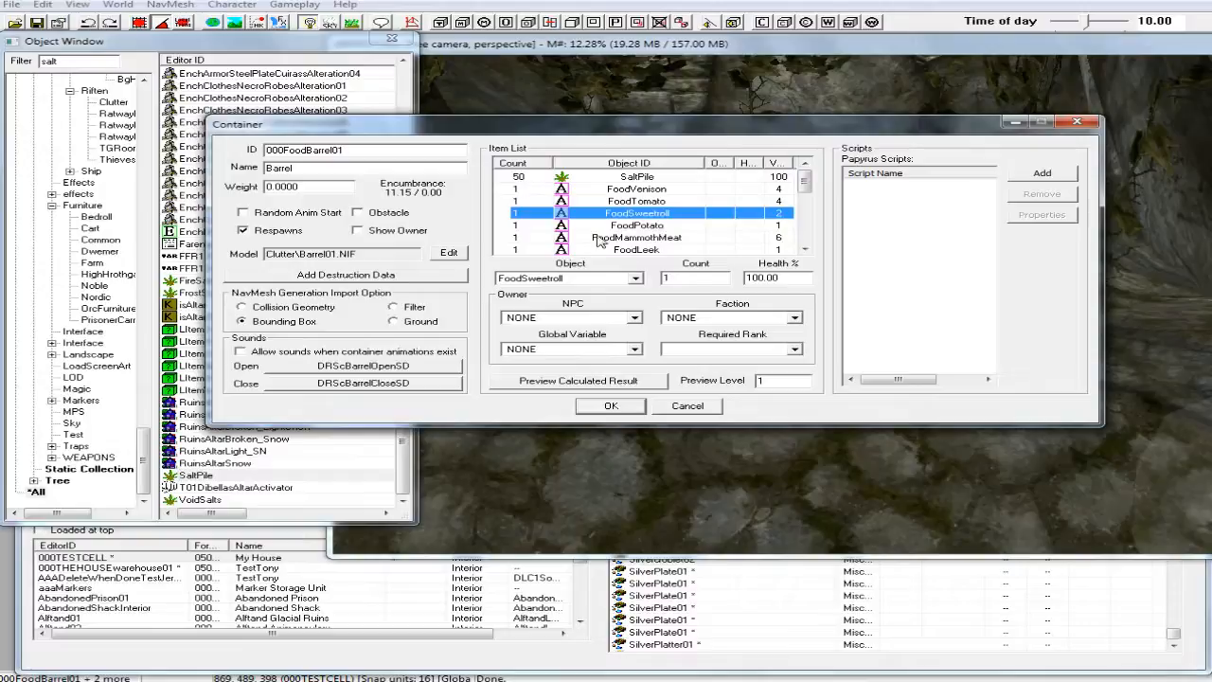
left_click(658, 189)
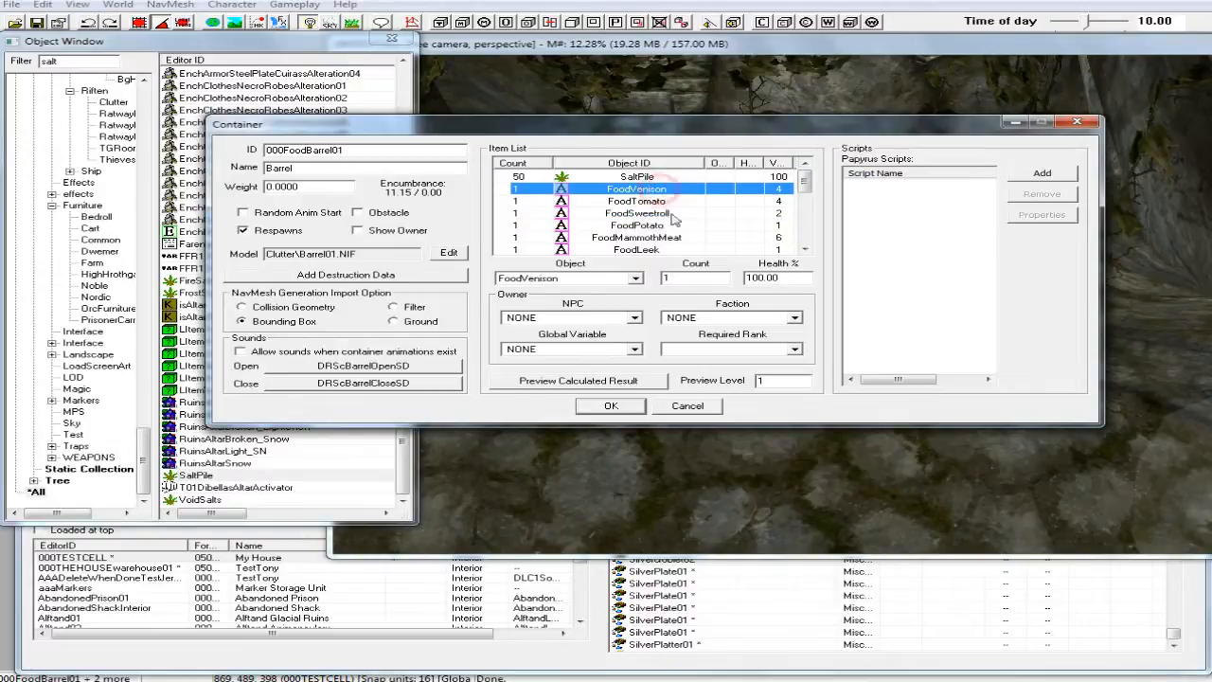
Set the FoodVenison and FoodTomato counts to 50 in the container's item list.
double_click(684, 276)
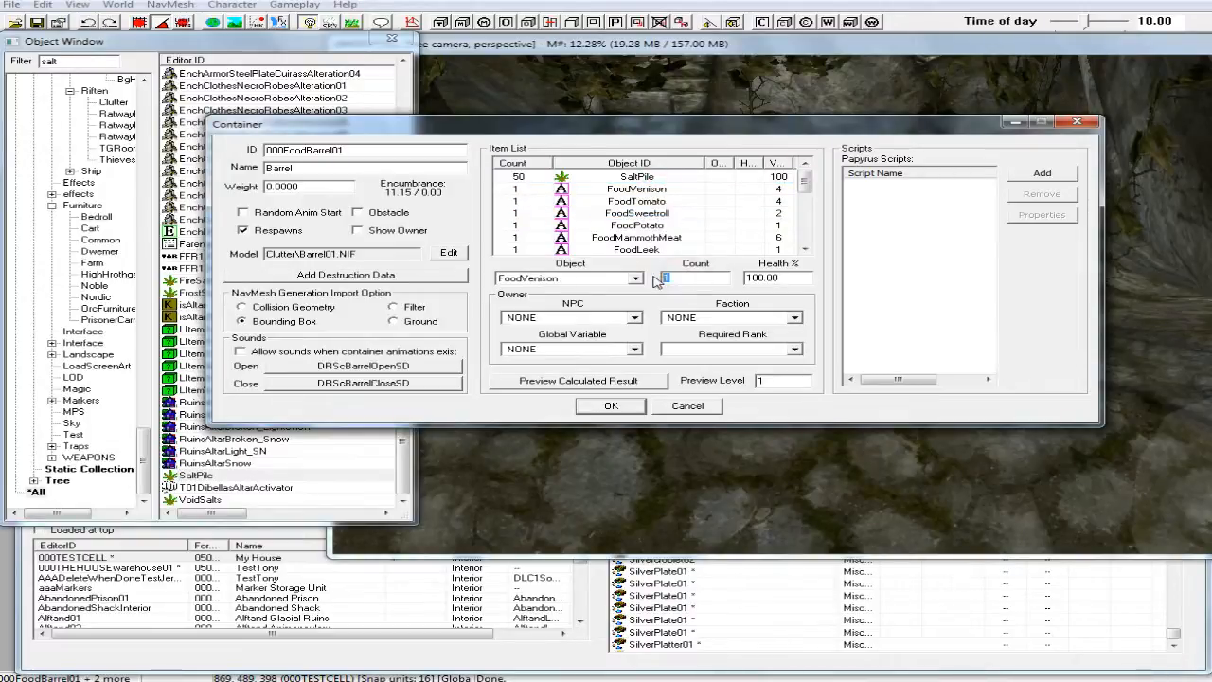
type("50")
left_click(653, 201)
double_click(701, 277)
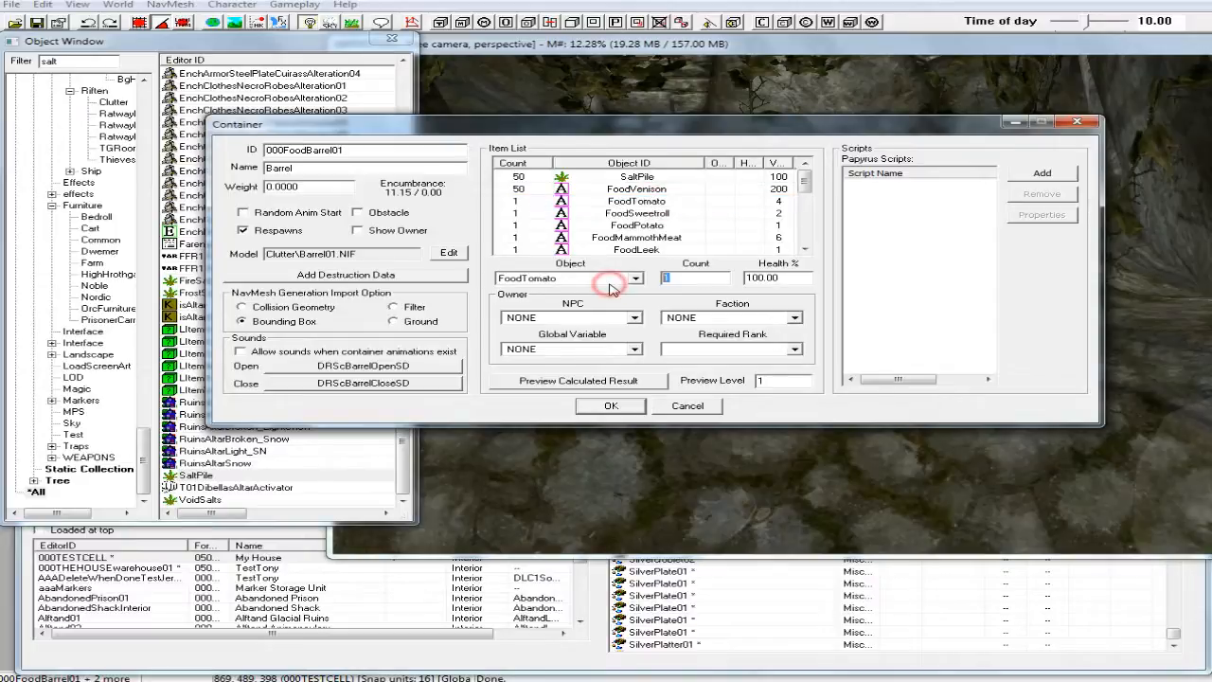
type("50")
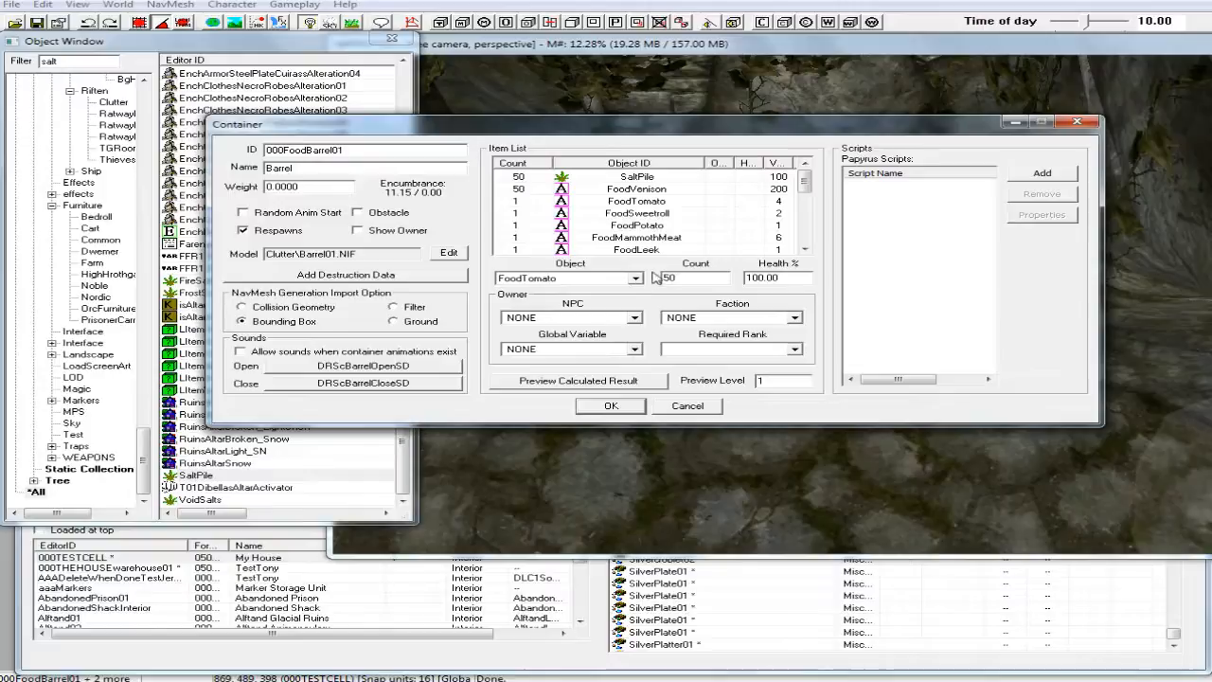
Set the FoodSweetroll and FoodPotato counts to 50 in the barrel container's item list.
left_click(639, 213)
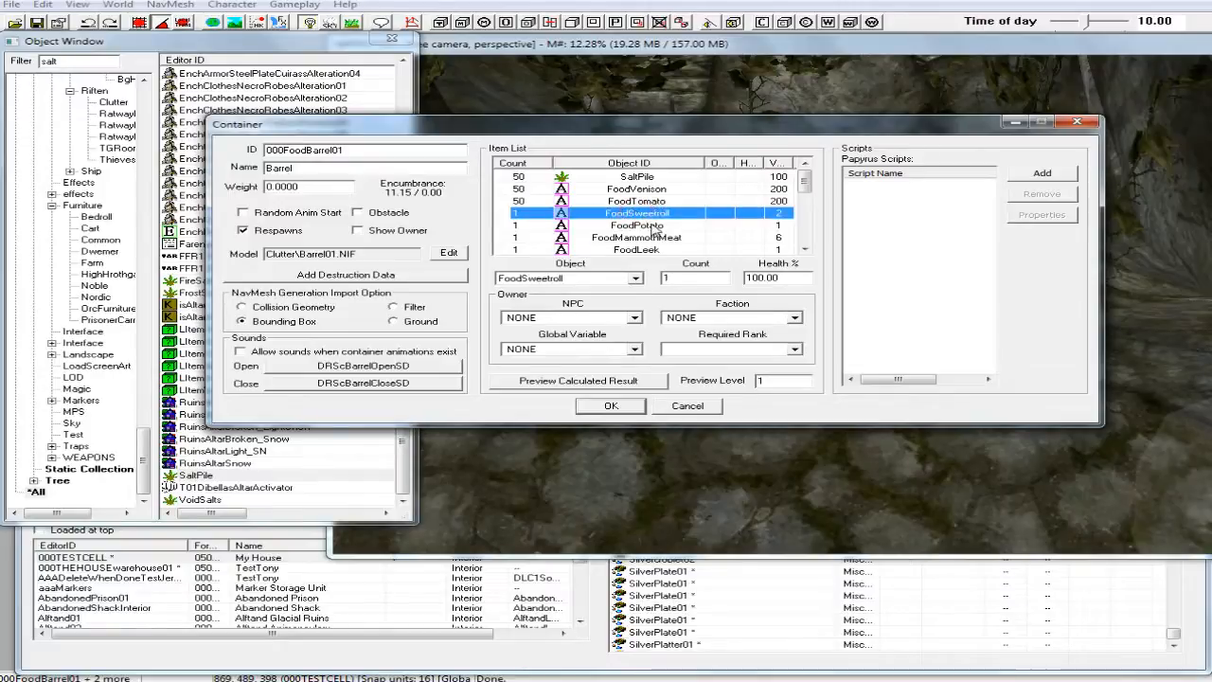
double_click(684, 278)
type("50")
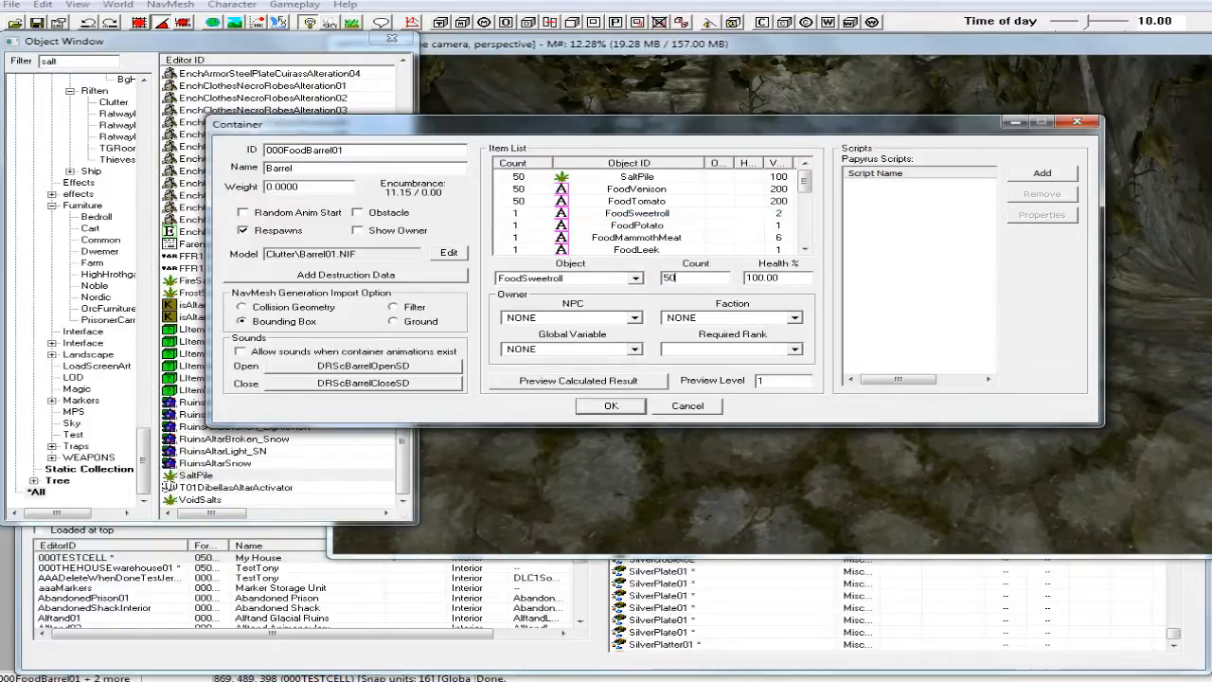
left_click(631, 214)
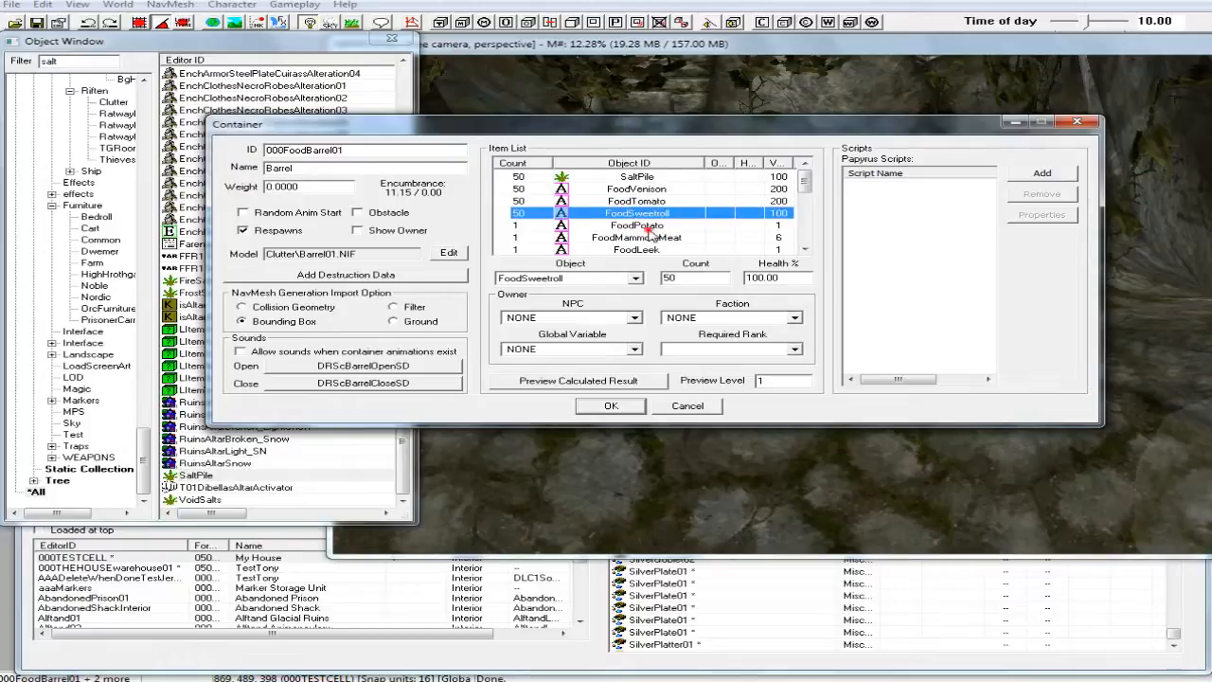
left_click(646, 226)
double_click(682, 278)
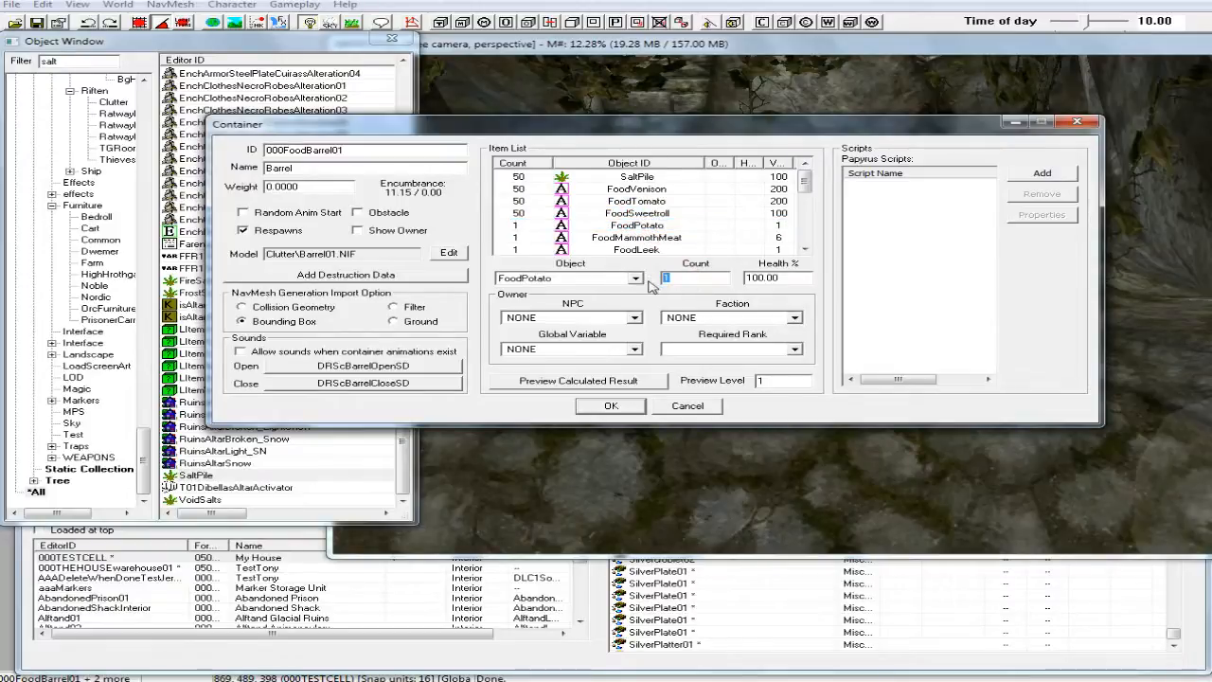
Set the counts of FoodMammothMeat and FoodLeek to 50 in the container's item list.
left_click(636, 238)
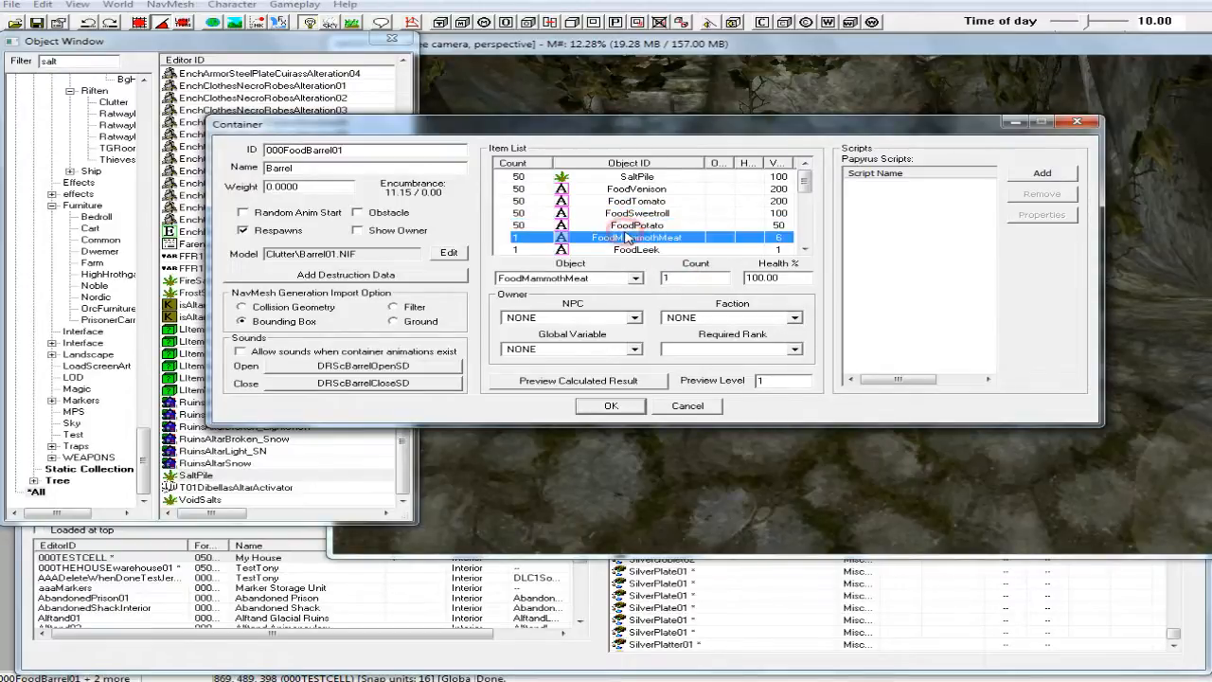
double_click(682, 277)
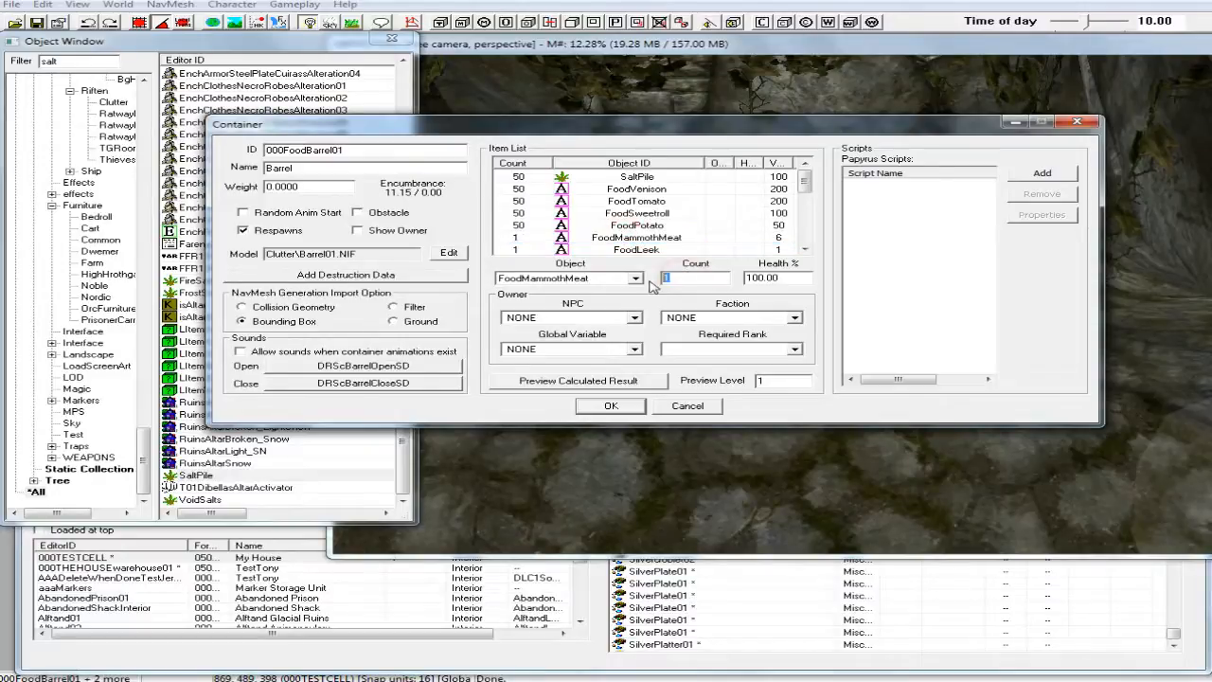
left_click(606, 238)
left_click(635, 249)
left_click(637, 278)
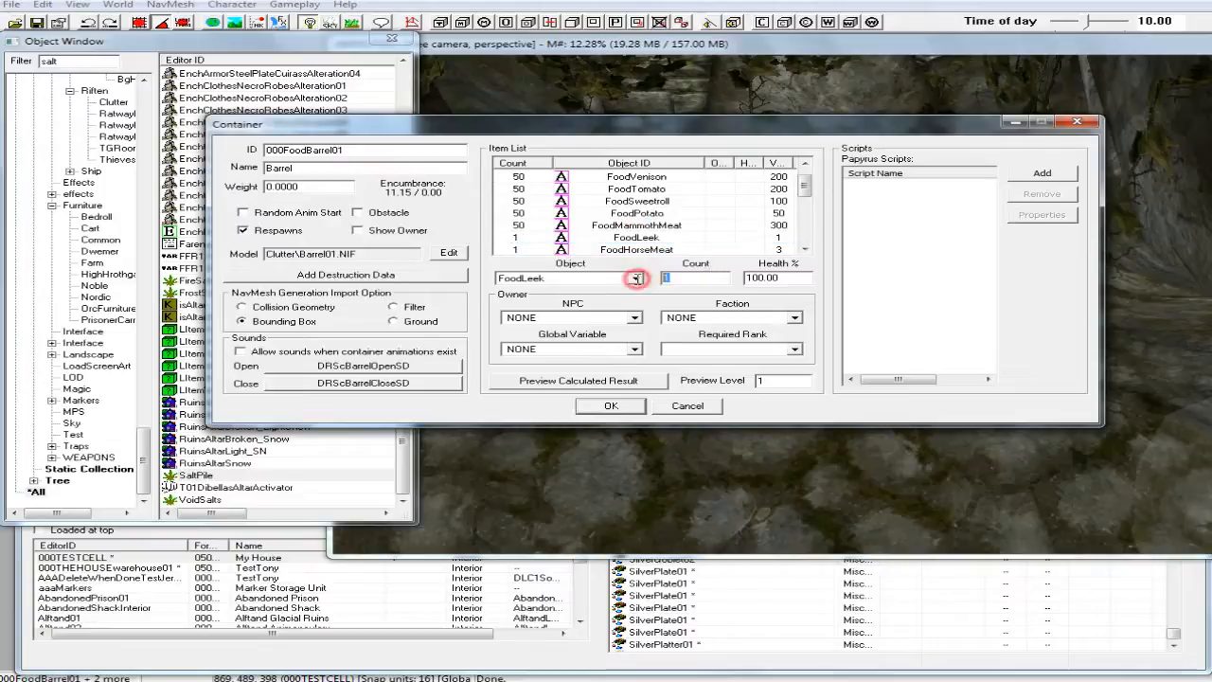
type("50")
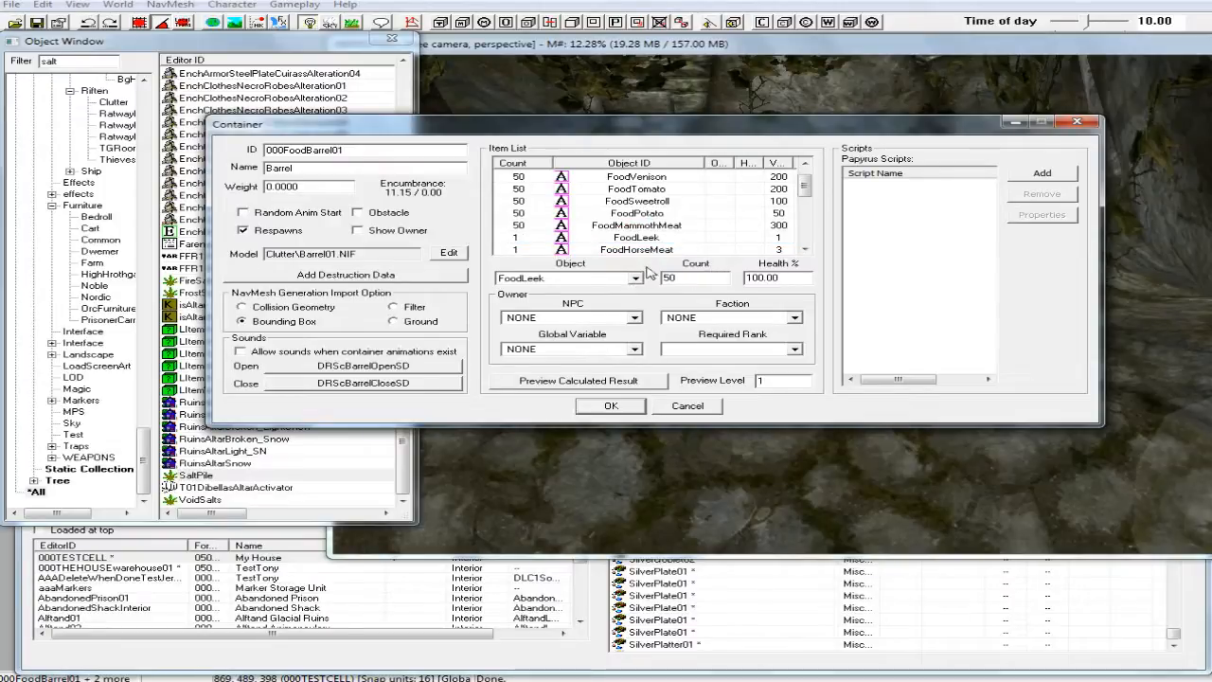
left_click(656, 239)
Set the FoodHorseMeat and FoodGoatMeat entries of the container to a count of 50 each.
scroll(652, 245, "down", 2)
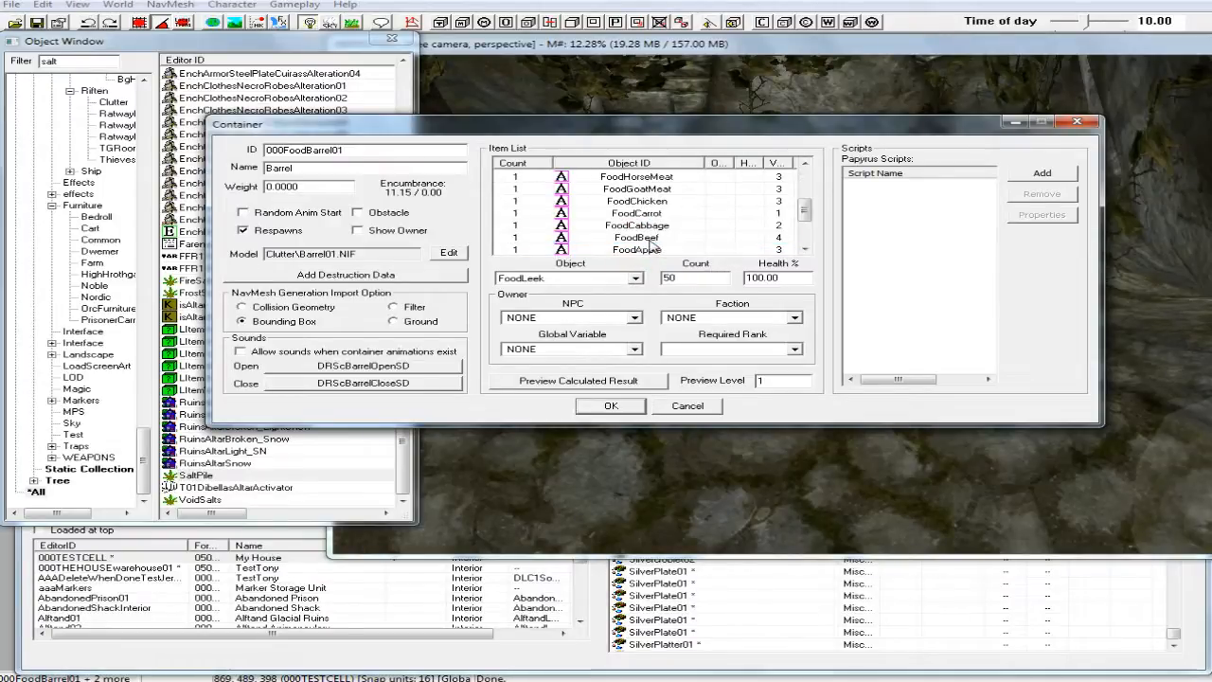
scroll(650, 245, "up", 1)
left_click(643, 213)
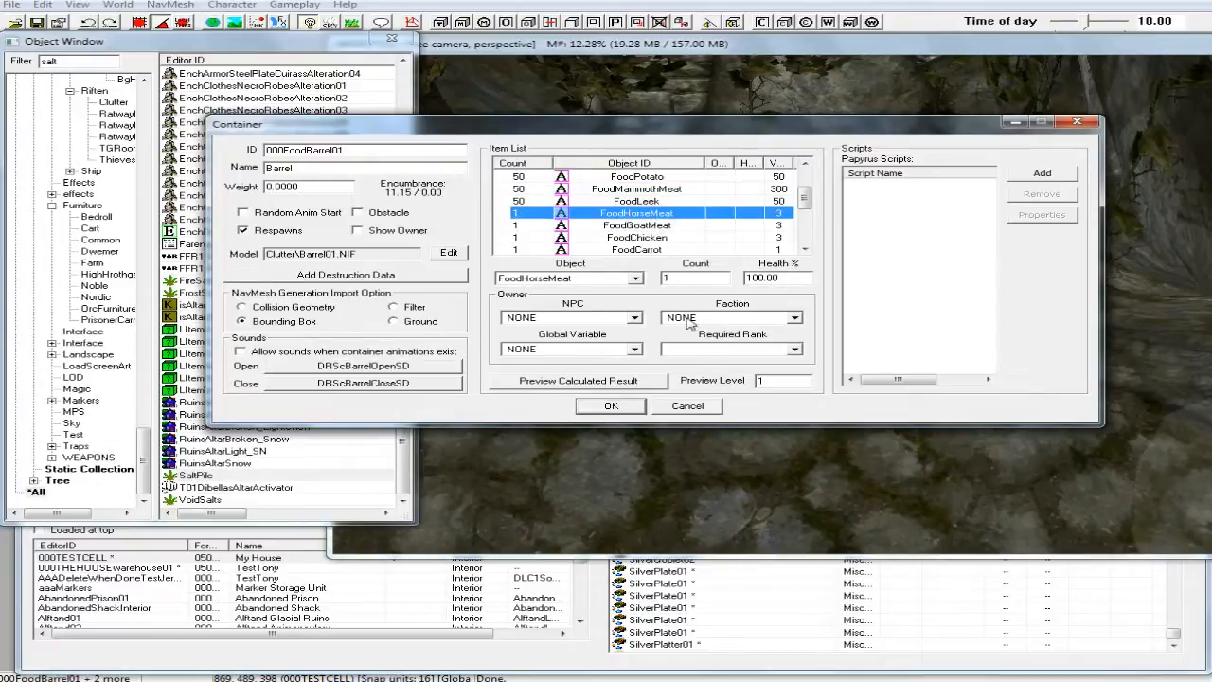
double_click(671, 278)
type("50")
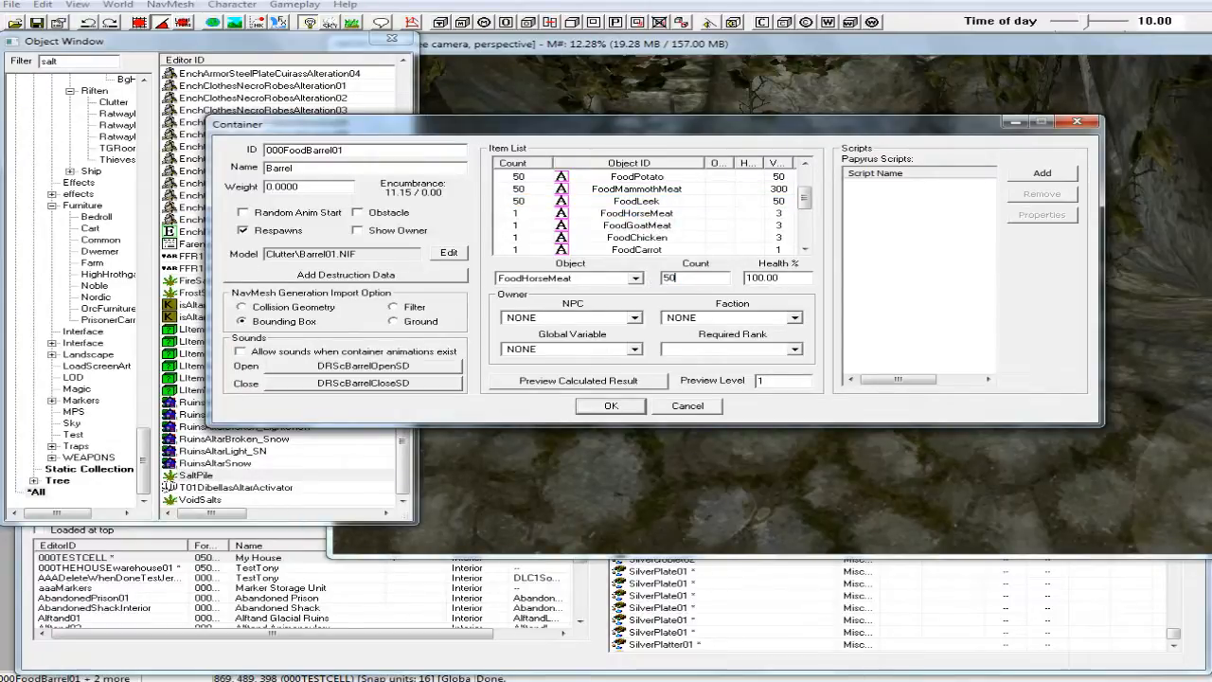
left_click(636, 227)
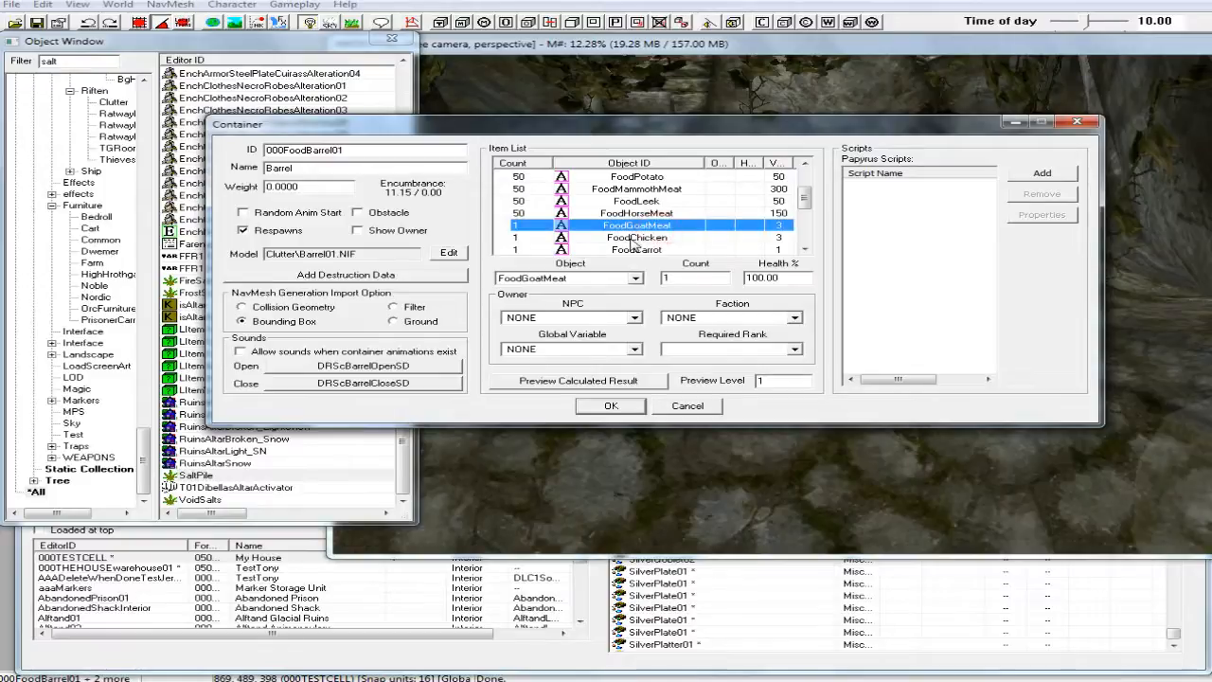
double_click(687, 278)
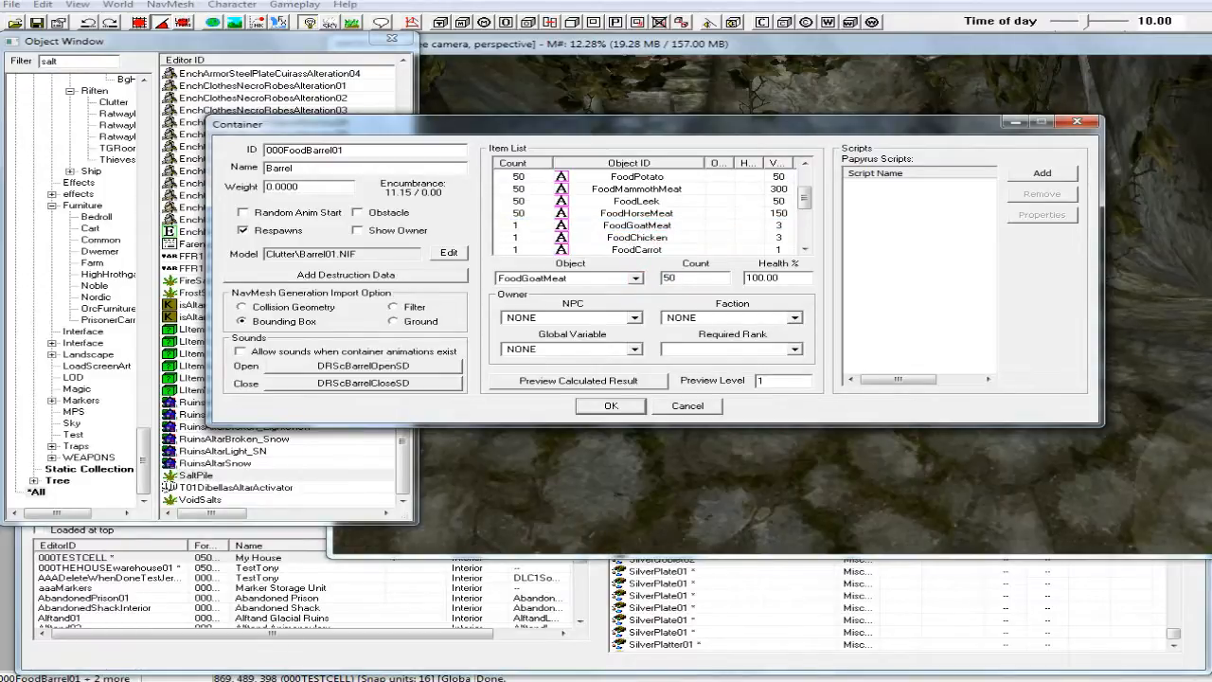
Set the FoodChicken and FoodCarrot counts to 50 in the container's item list.
left_click(653, 237)
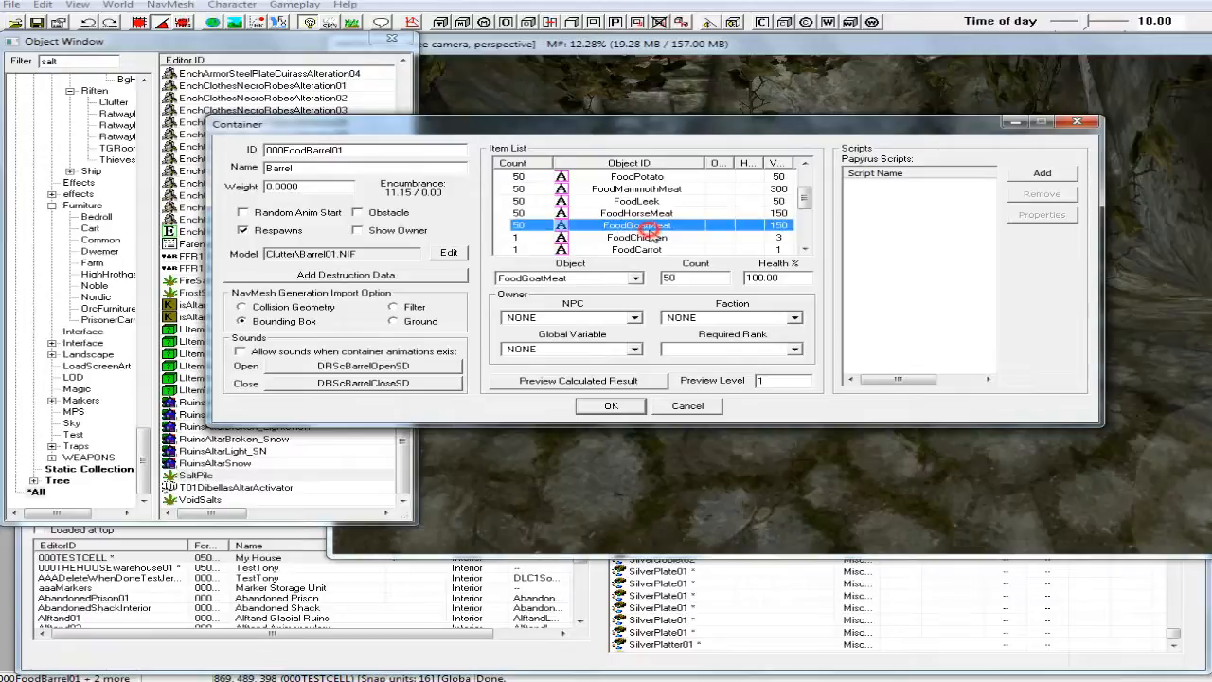
double_click(691, 276)
type("50")
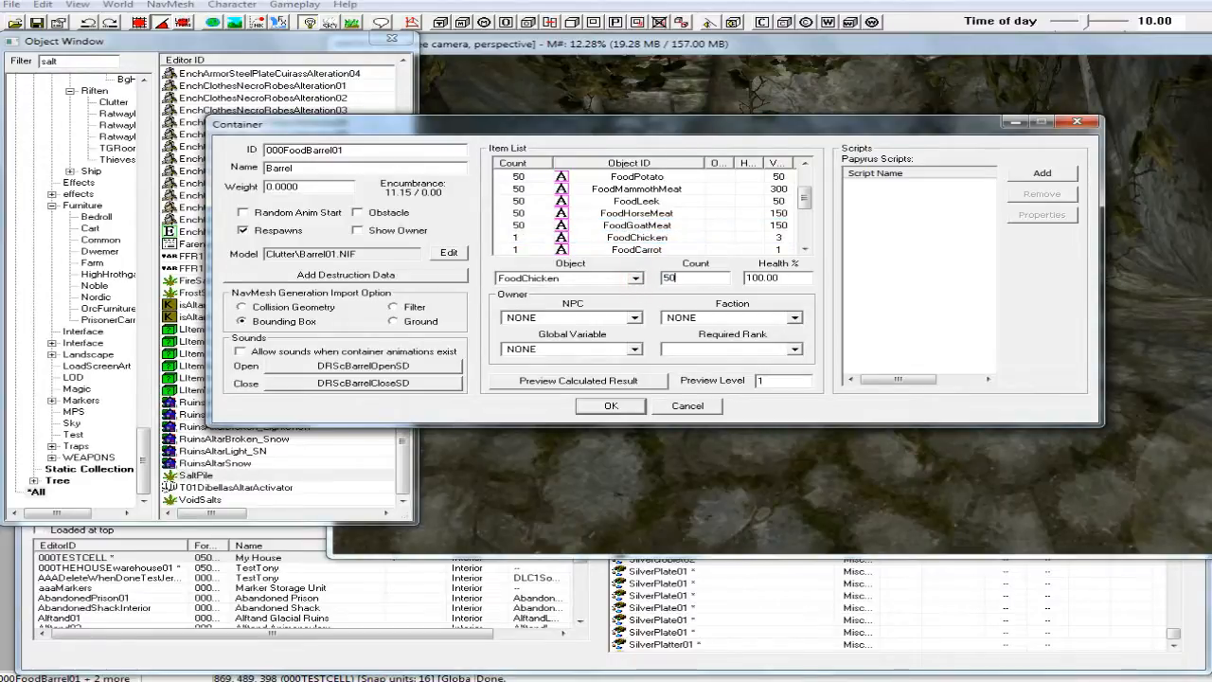
left_click(655, 250)
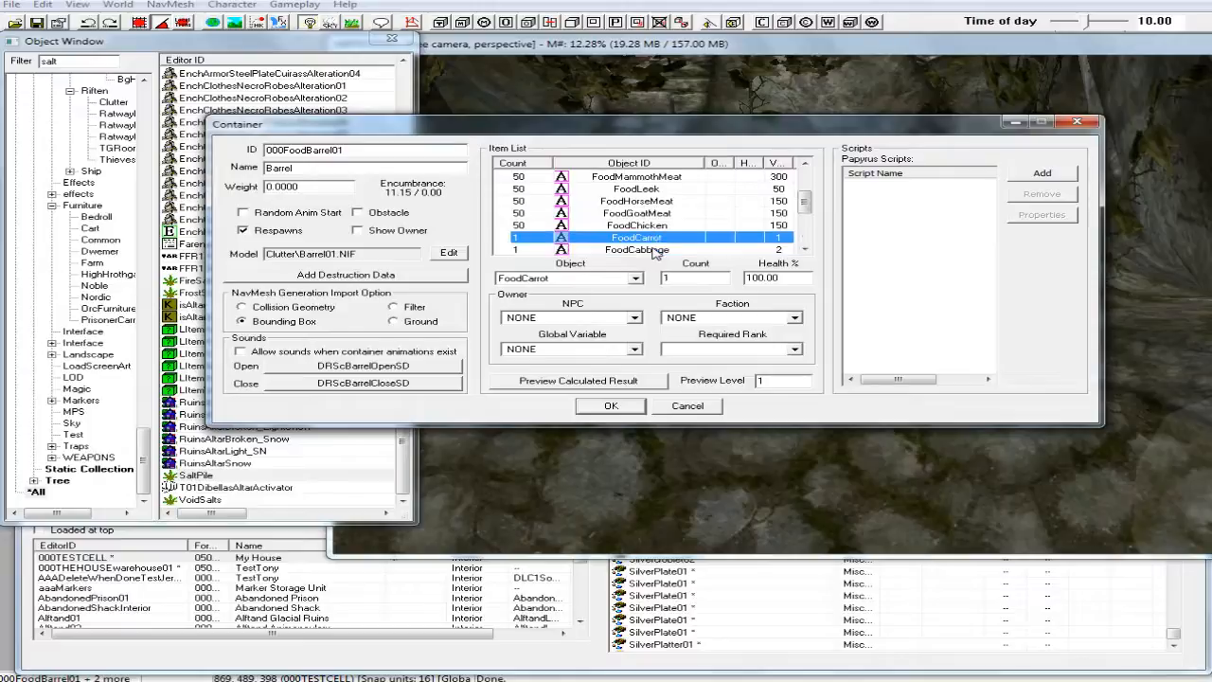
double_click(679, 277)
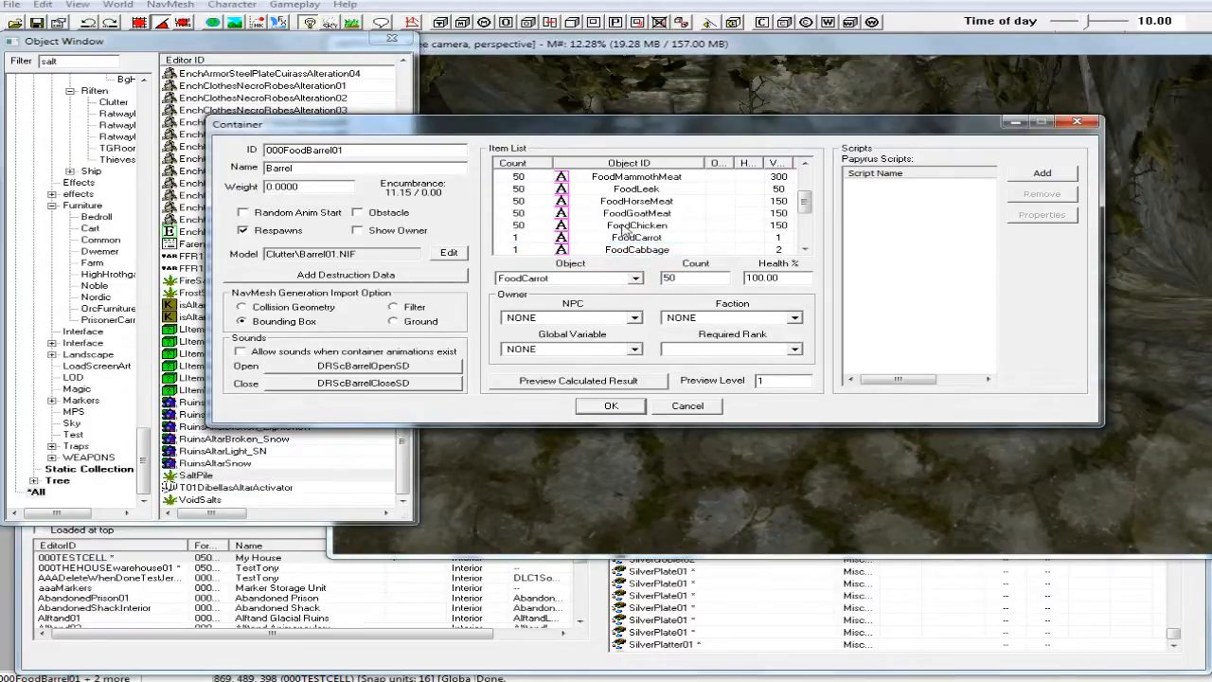
Set the counts of FoodCabbage and FoodBeef to 50 in the barrel's item list.
left_click(636, 249)
double_click(680, 278)
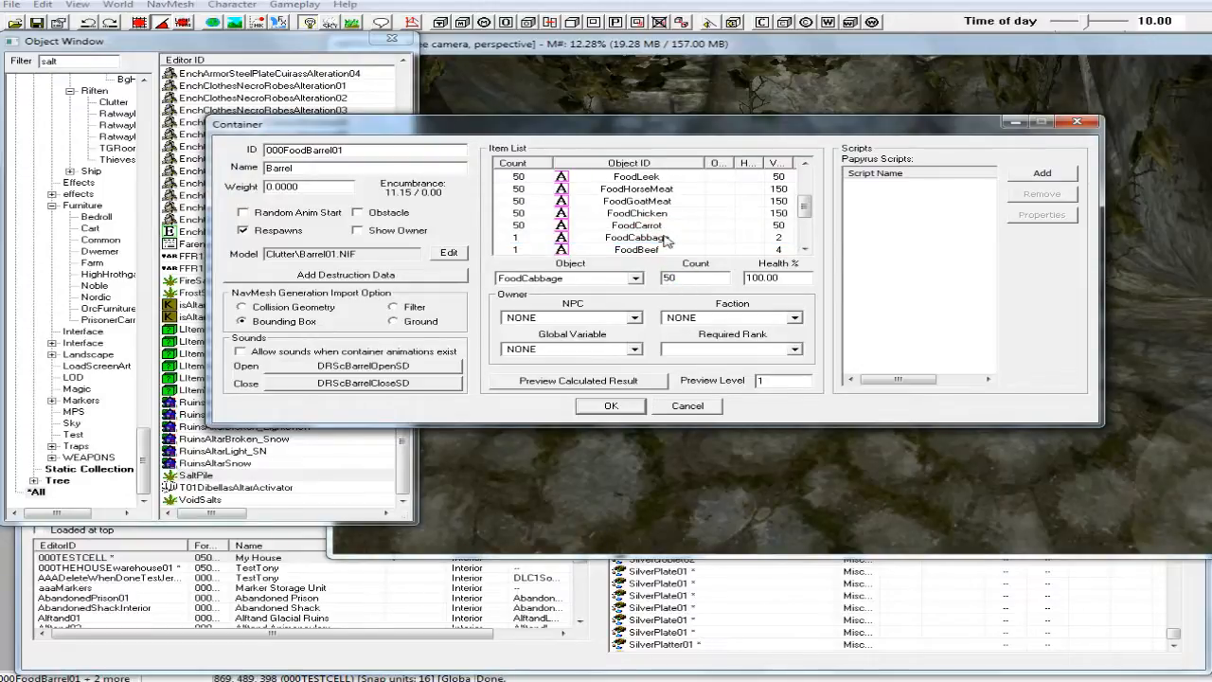
left_click(662, 250)
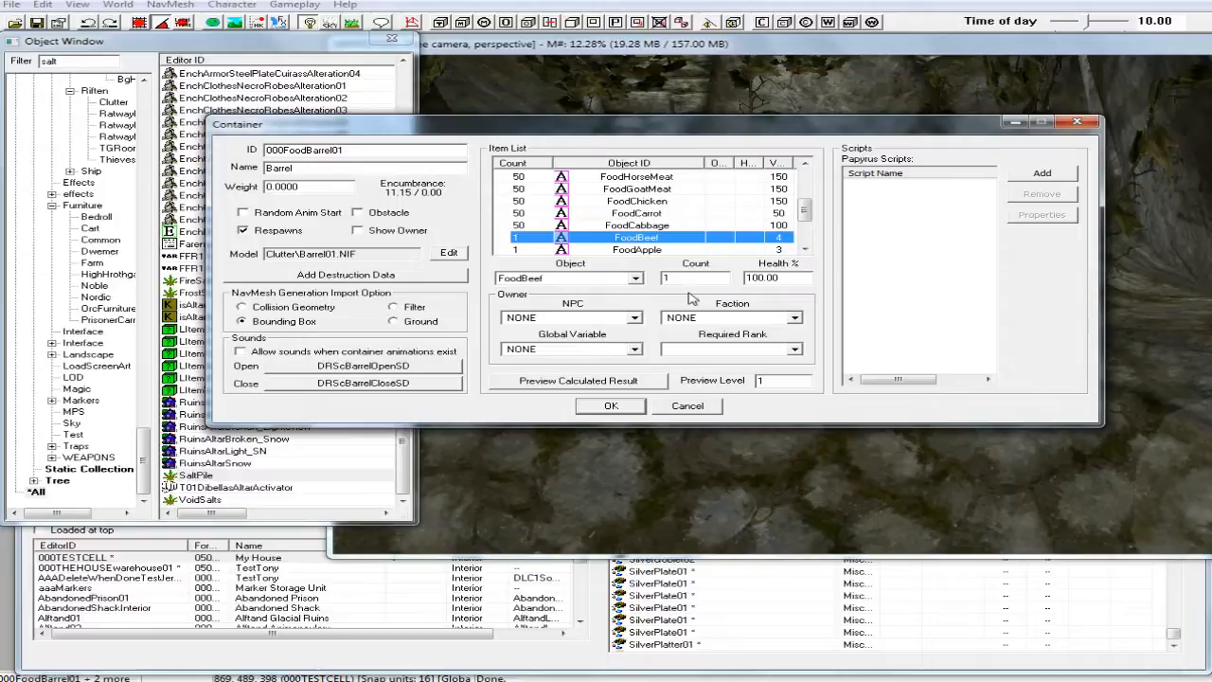
double_click(671, 277)
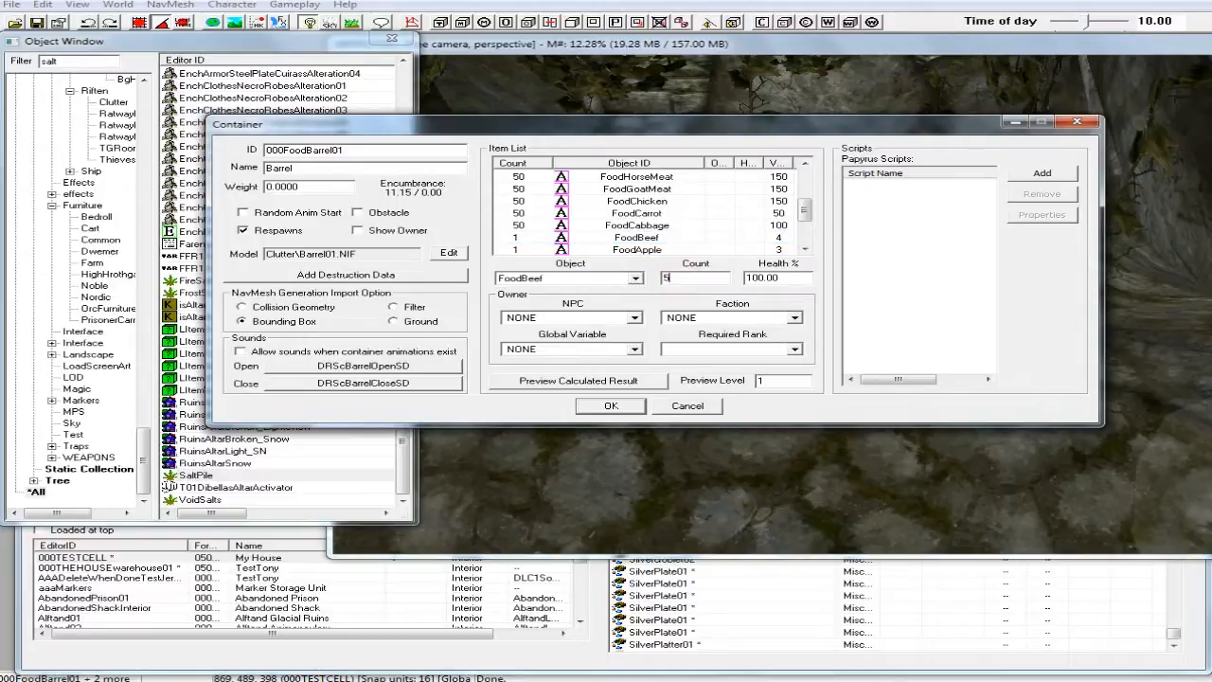
Set the FoodApple and BYOHFoodButter counts to 50 in the container's item list.
left_click(630, 249)
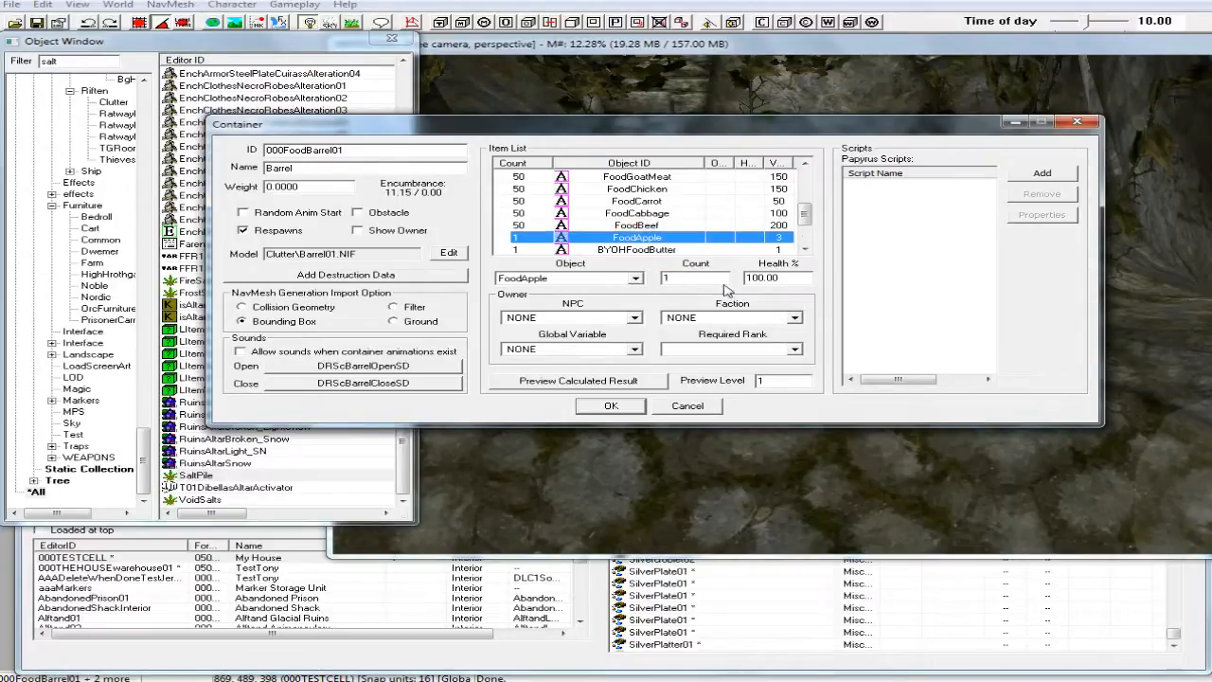
double_click(670, 278)
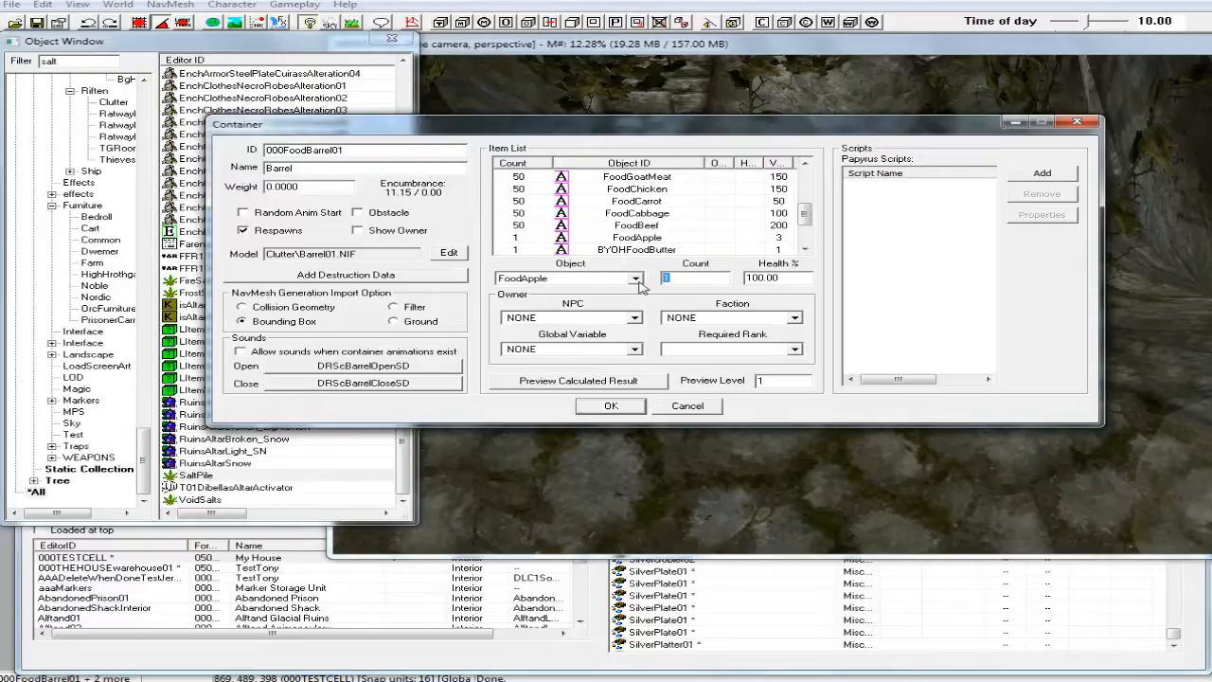
type("50")
left_click(655, 250)
double_click(664, 277)
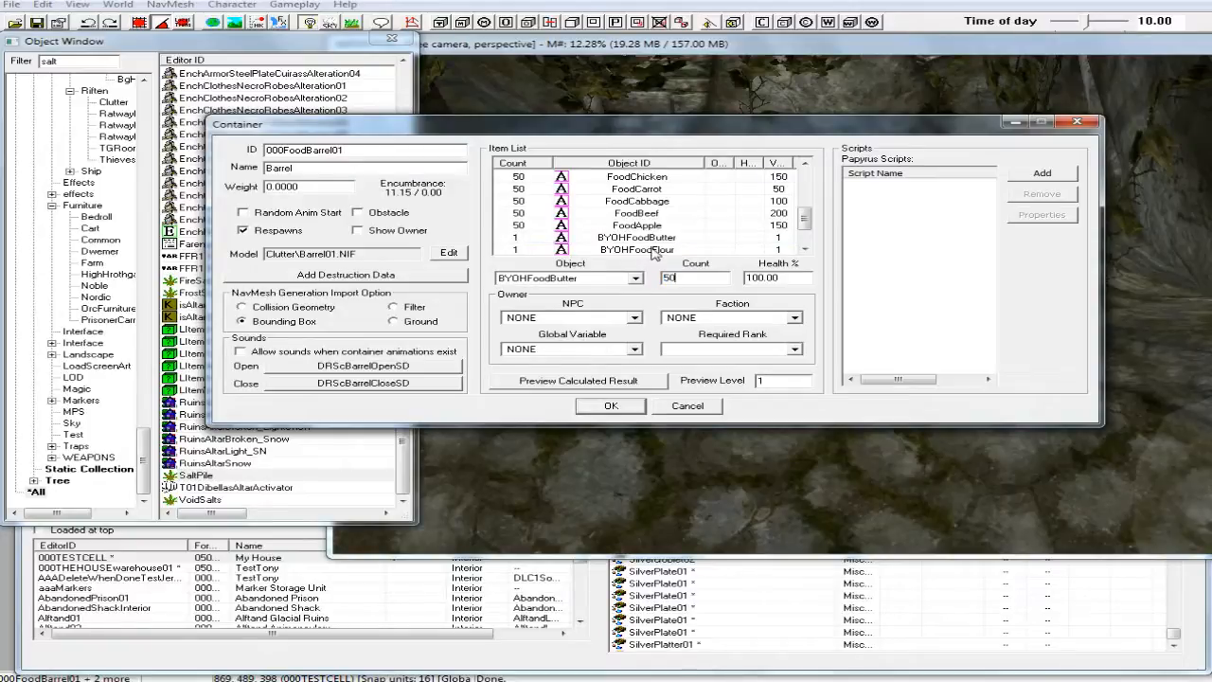
Set the BYOHFoodFlour and BYOHFoodMudcrabLegs counts to 50 in the barrel container's item list.
left_click(656, 250)
double_click(667, 278)
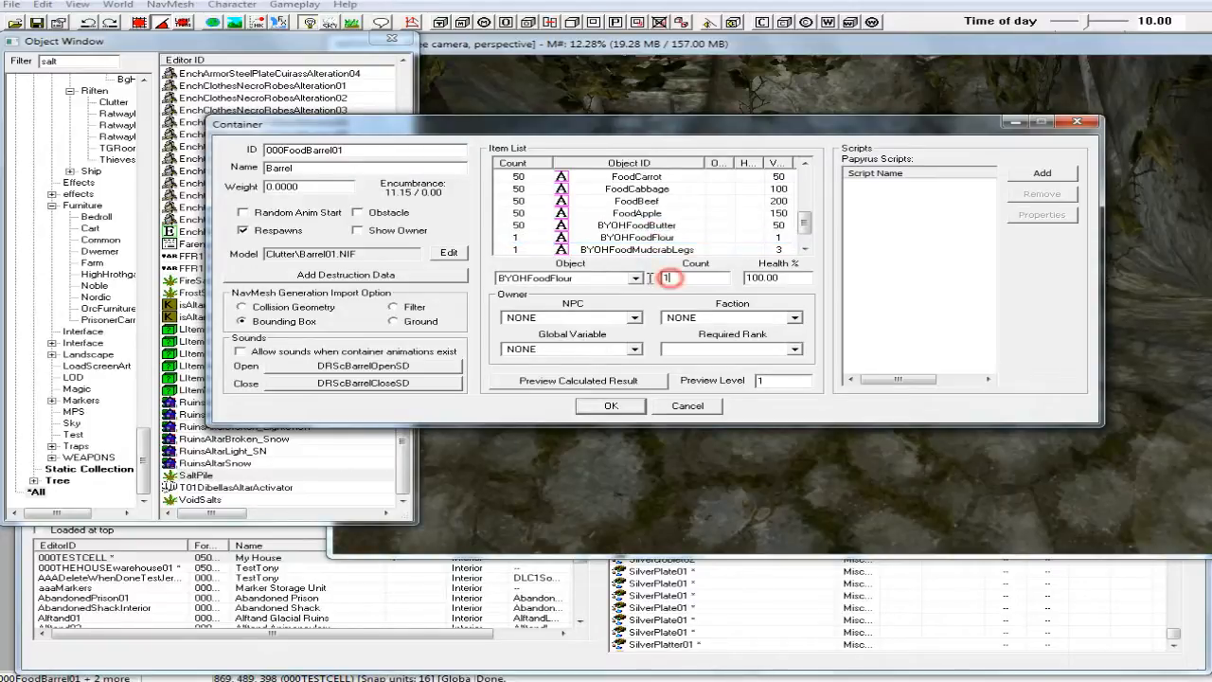
type("50")
left_click(661, 250)
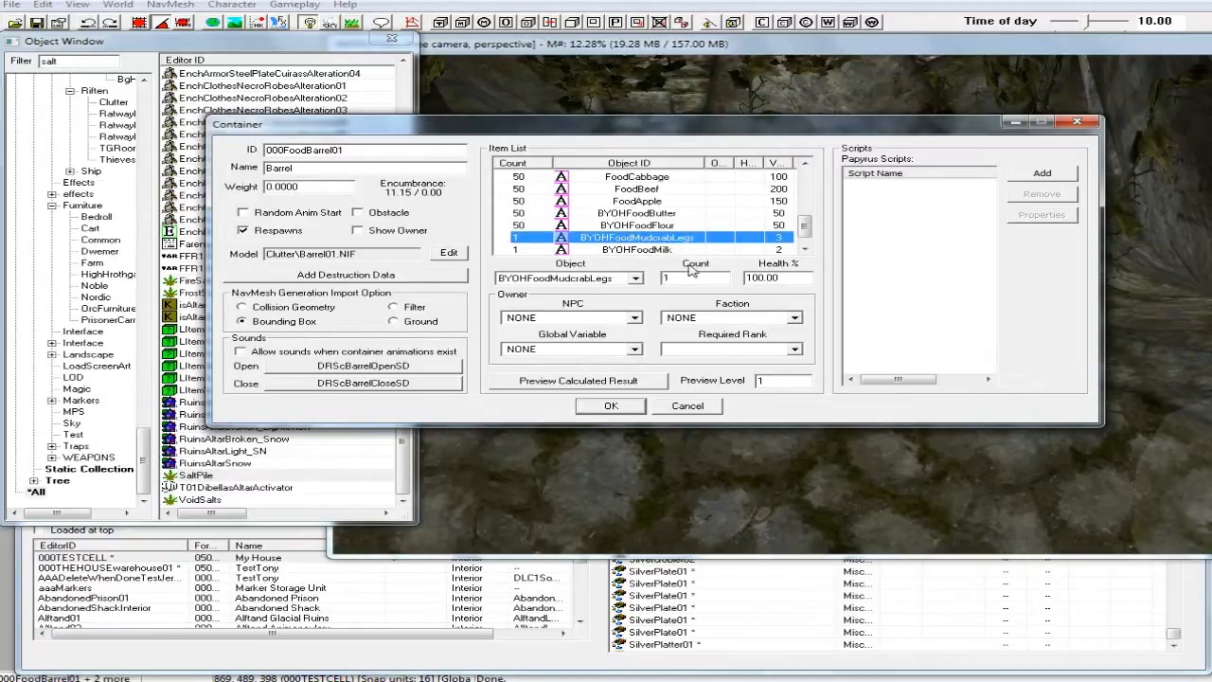
double_click(675, 277)
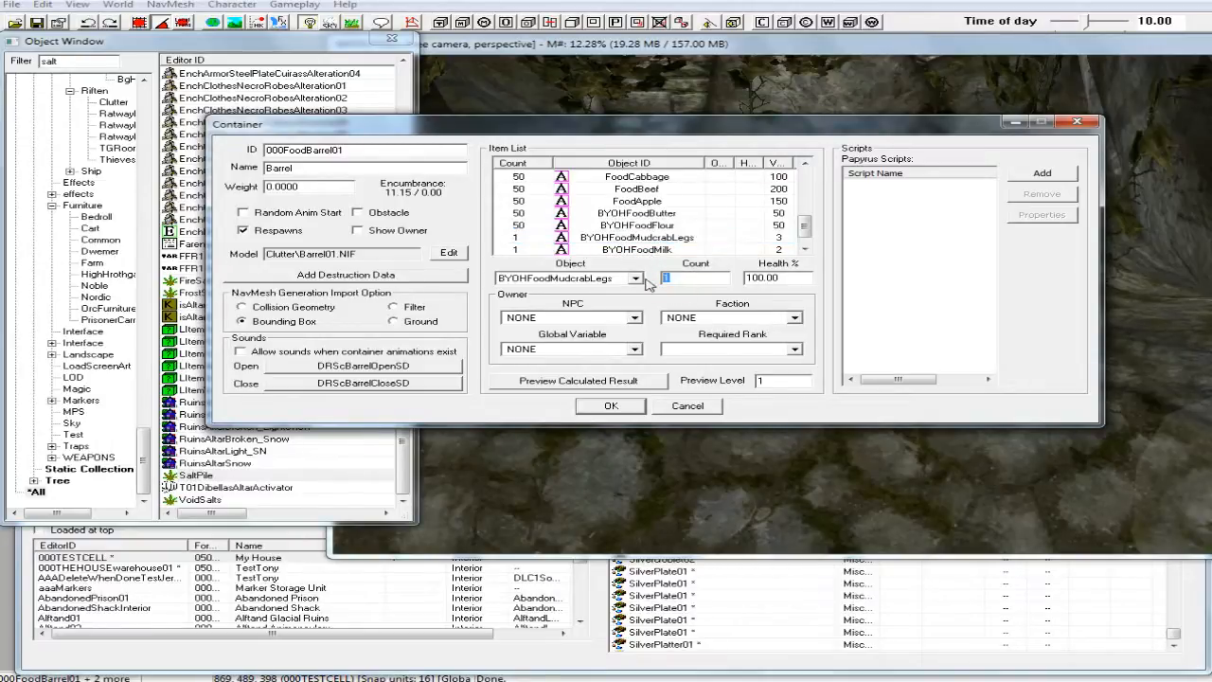
Set the BYOHFoodMilk count to 50 in the container's item list.
left_click(658, 250)
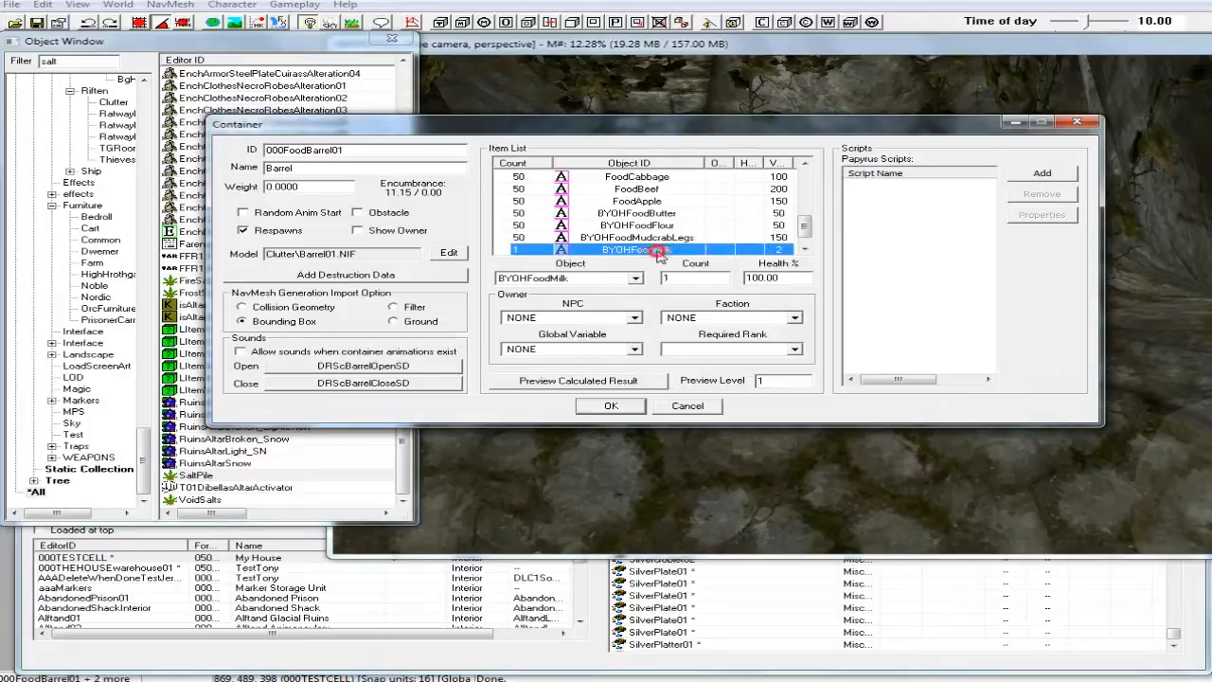
double_click(675, 277)
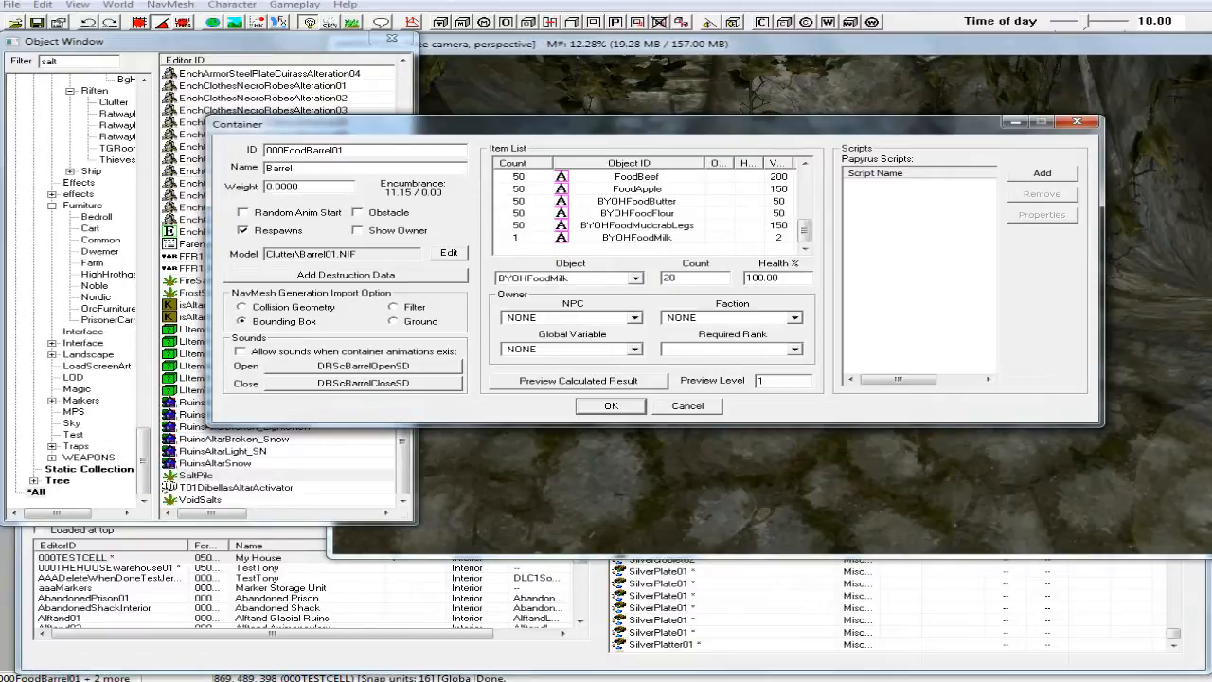
left_click_drag(684, 277, 633, 278)
type("50")
left_click(653, 238)
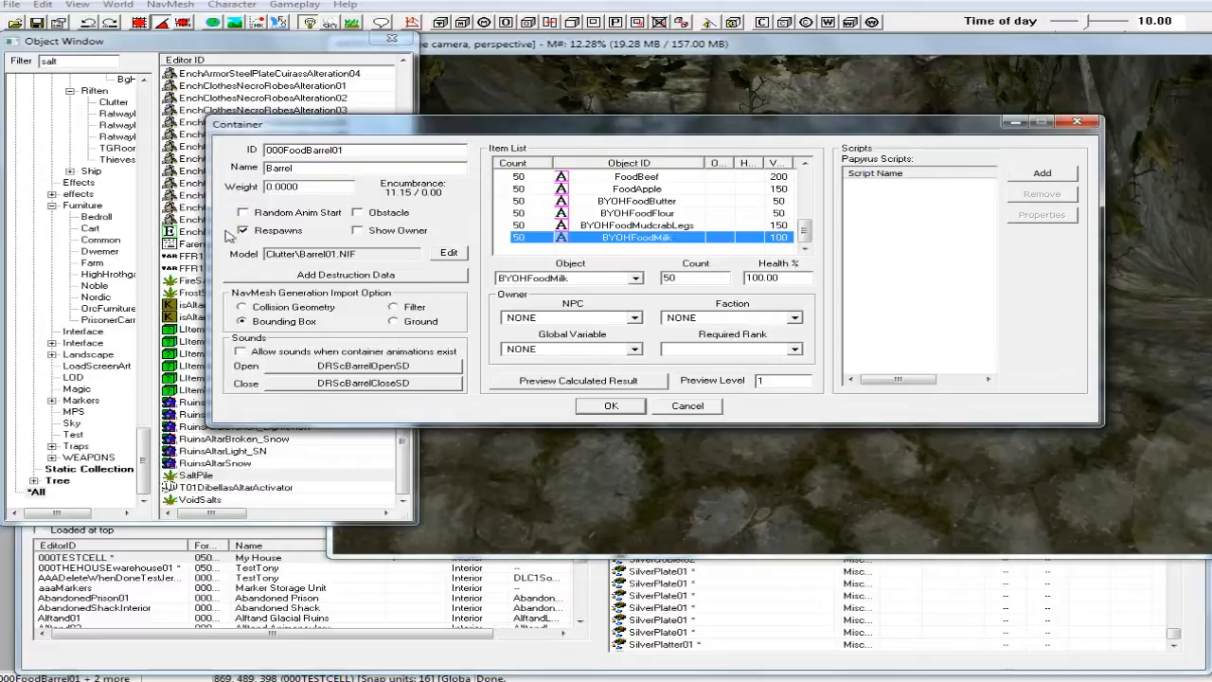
Add "Food" in front of the container's name Barrel and accept the changes to 000FoodBarrel01.
left_click(268, 167)
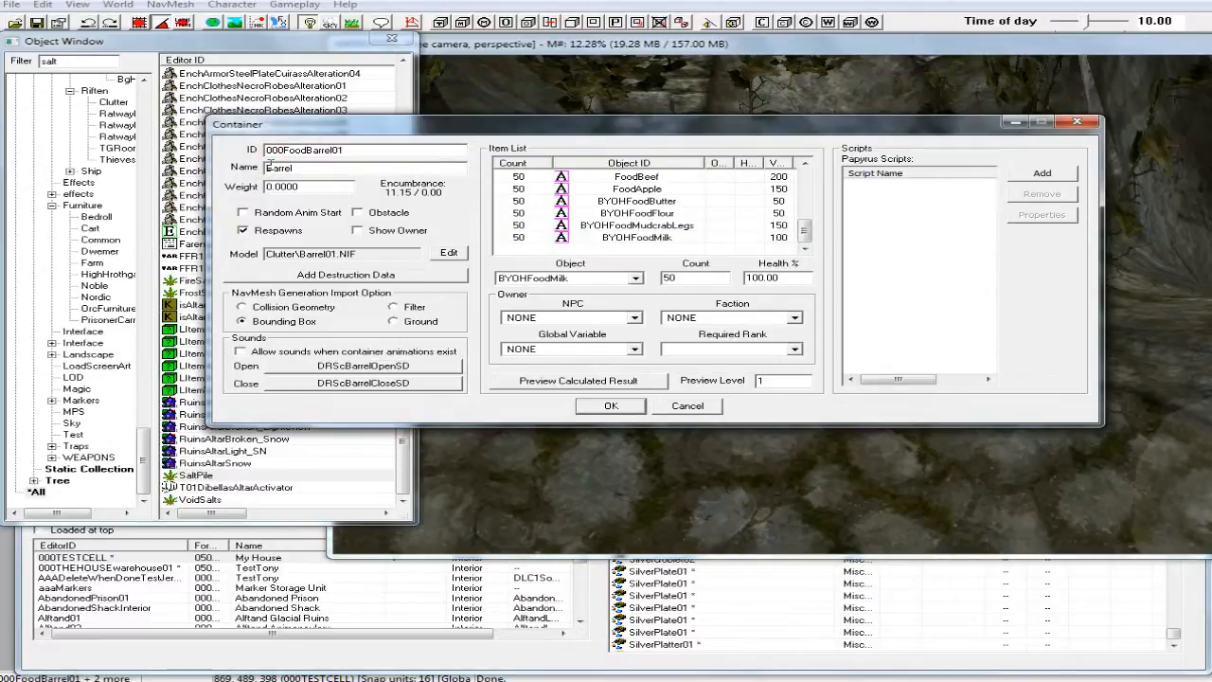
type("Food")
left_click(610, 405)
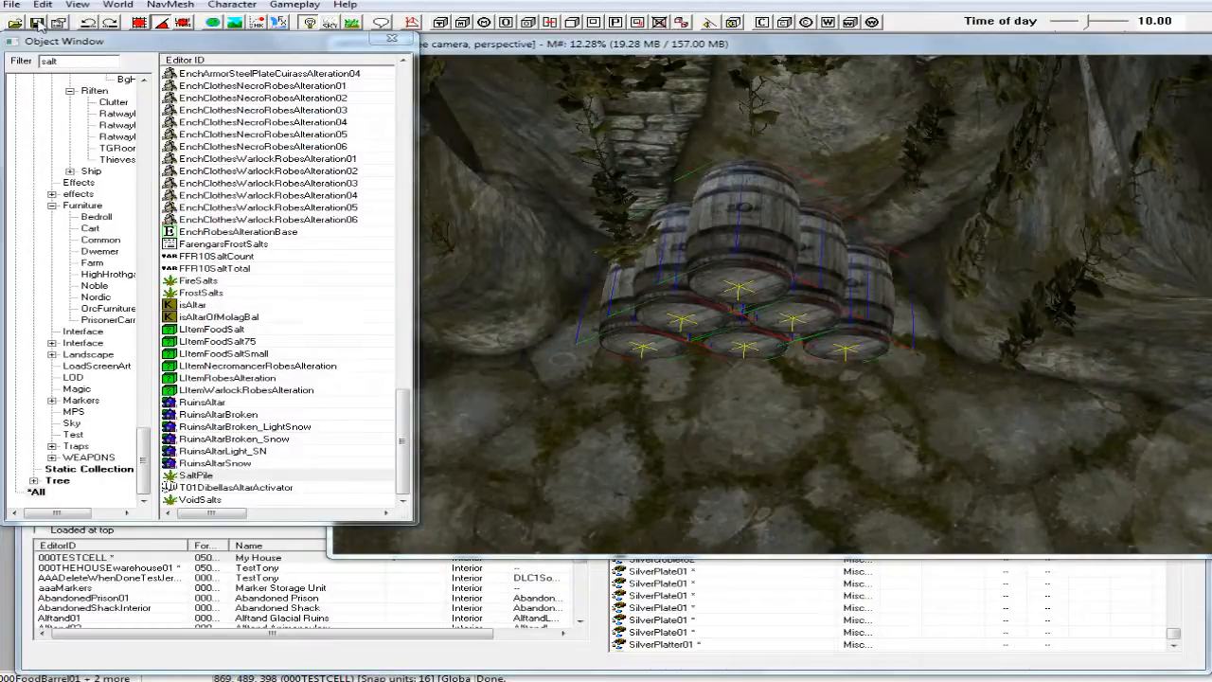
left_click(492, 53)
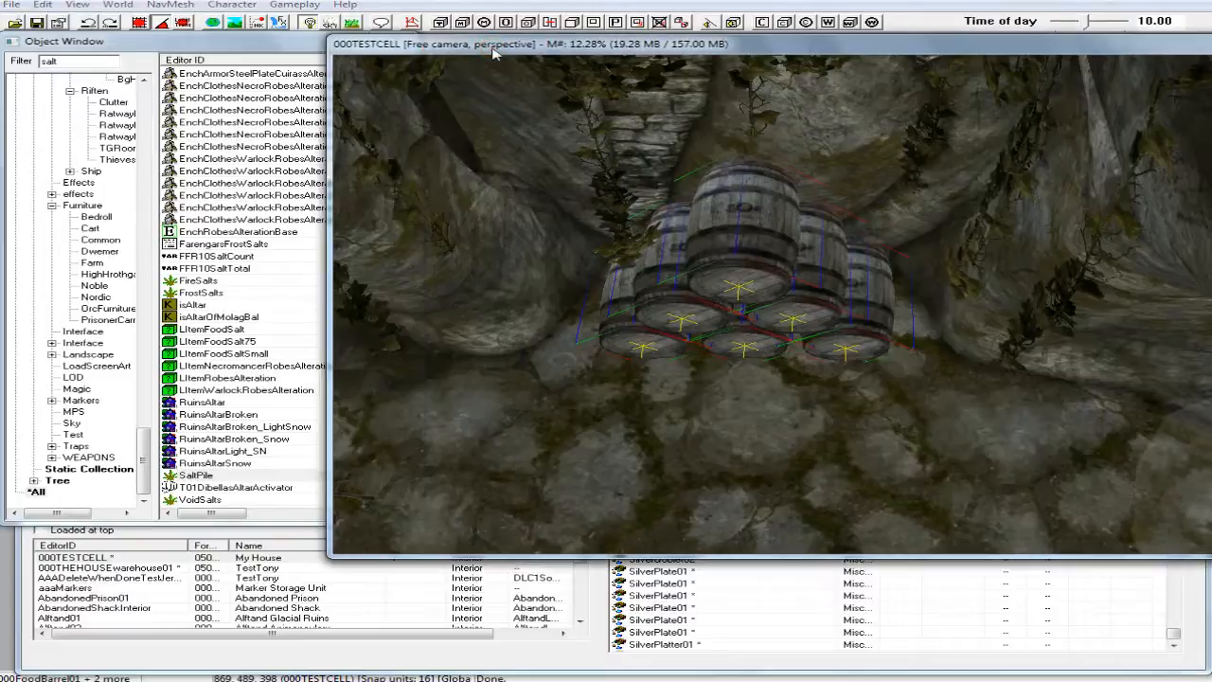
Save the plugin and restore the bright view of the barrel pyramid in 000TESTCELL.
key("a")
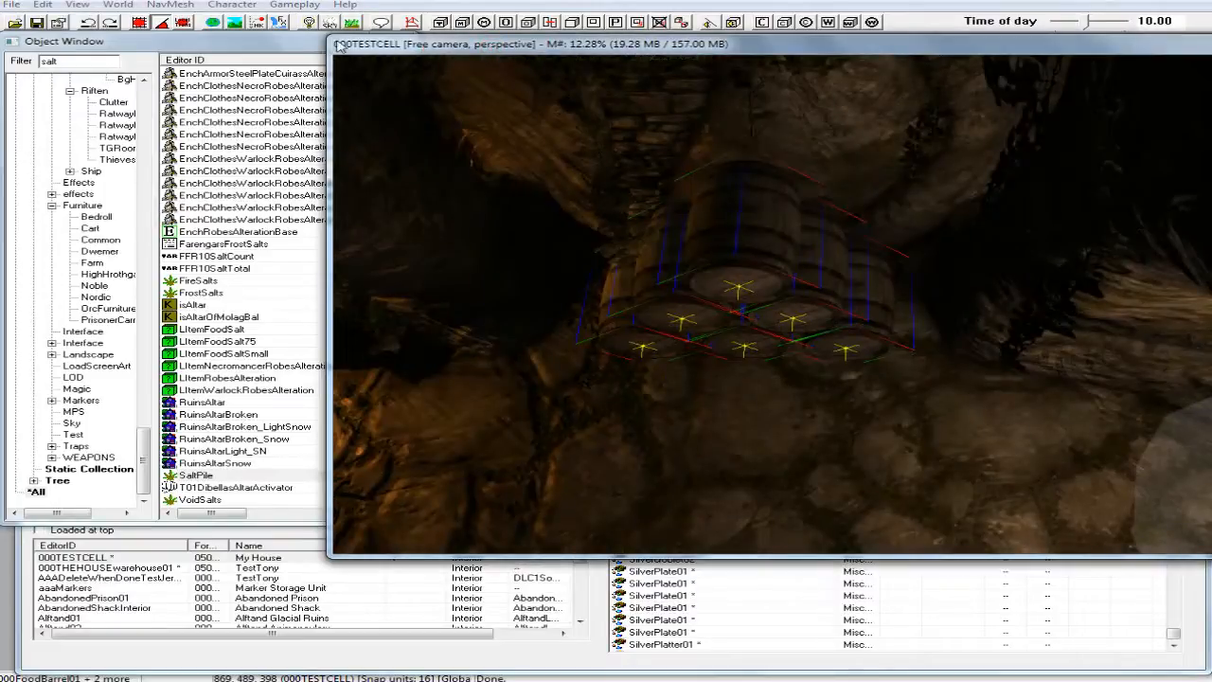
left_click(36, 23)
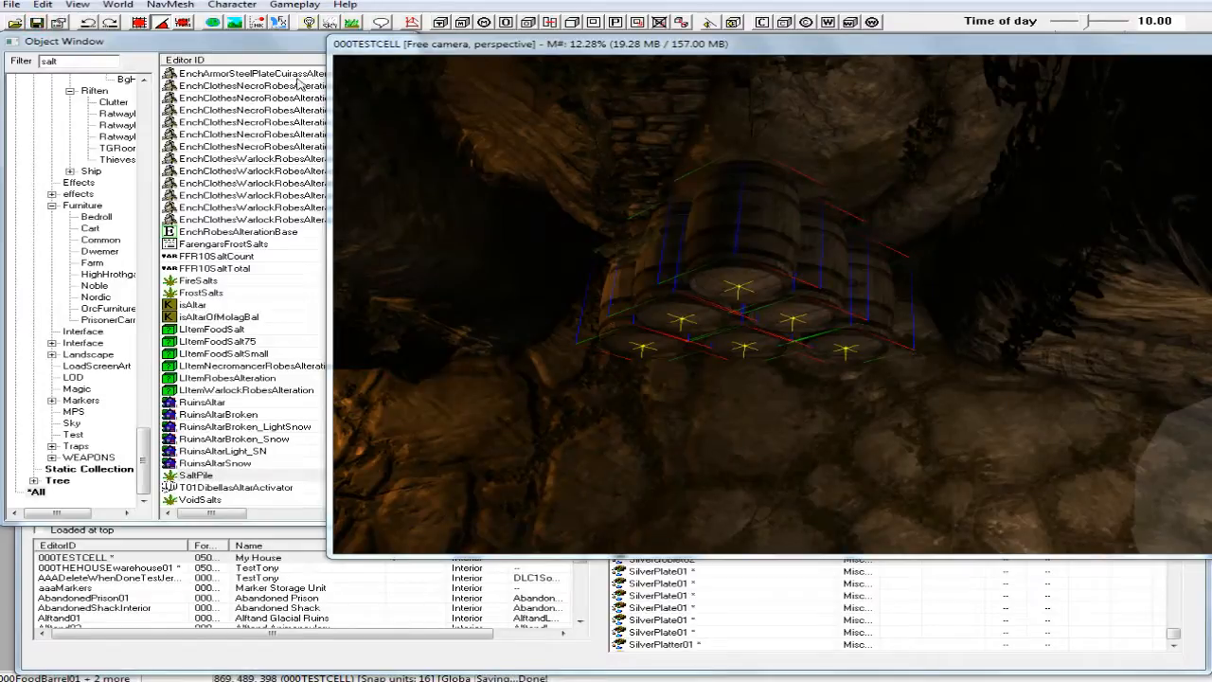
left_click(476, 44)
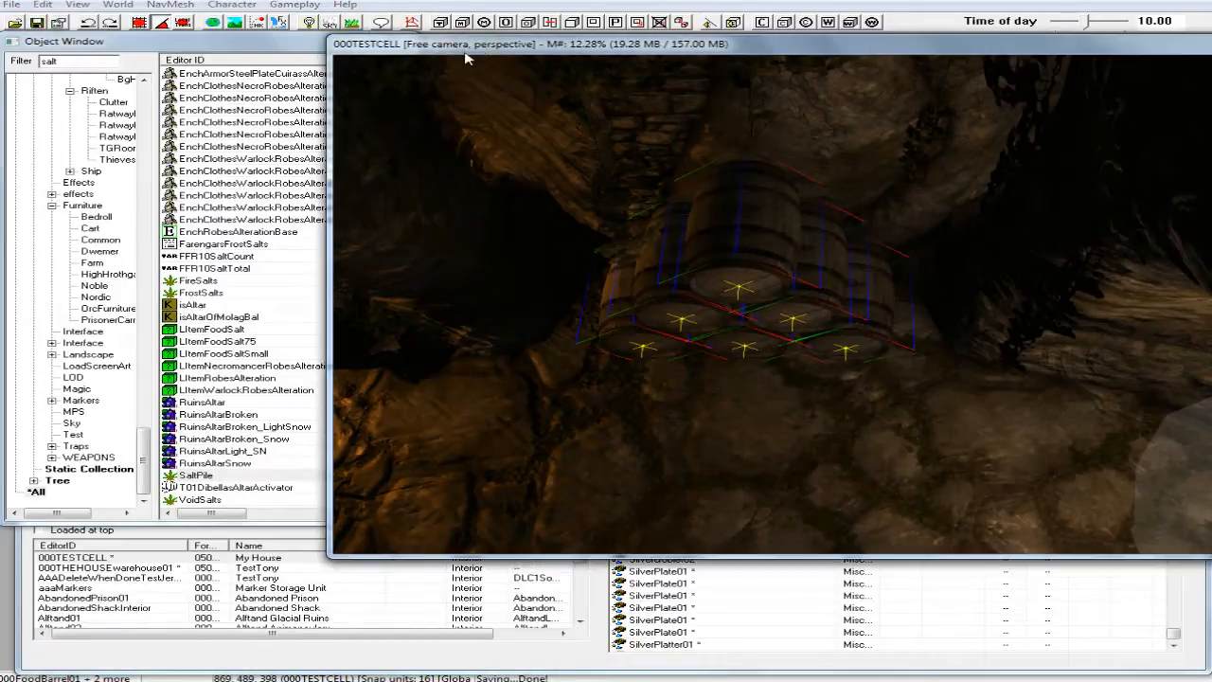
key("a")
middle_click_drag(578, 183, 586, 140, "shift")
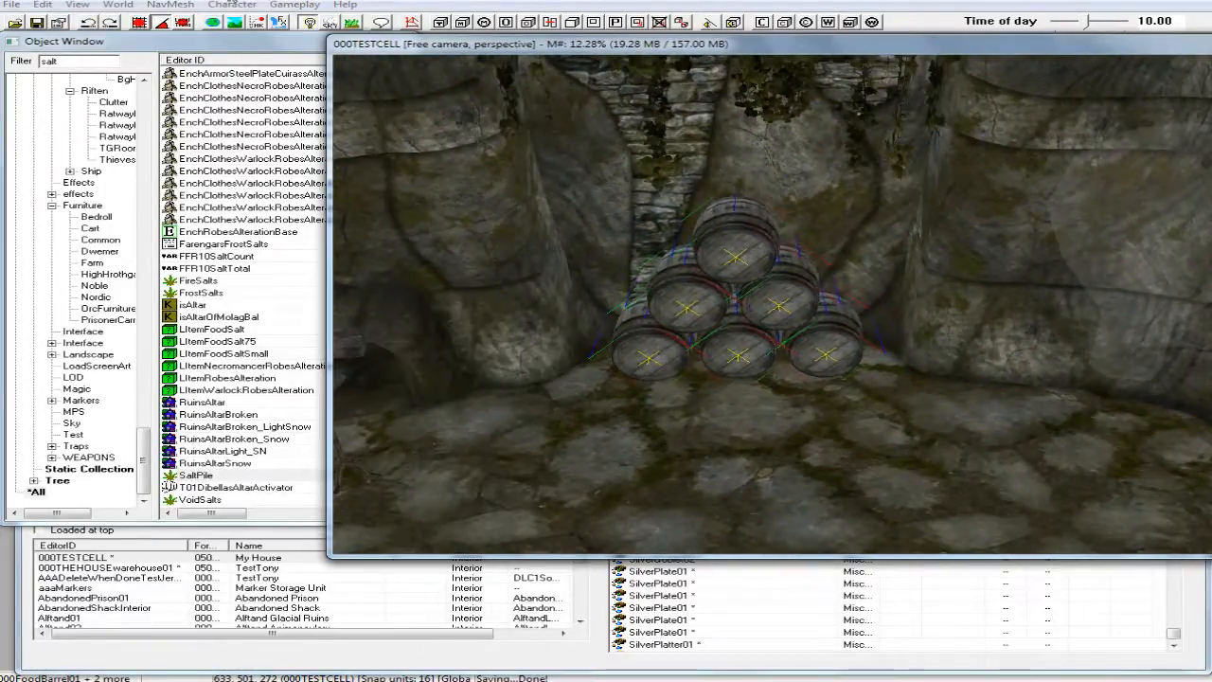
Filter the object list by "00" and select the container 000FoodBarrel01.
left_click(275, 46)
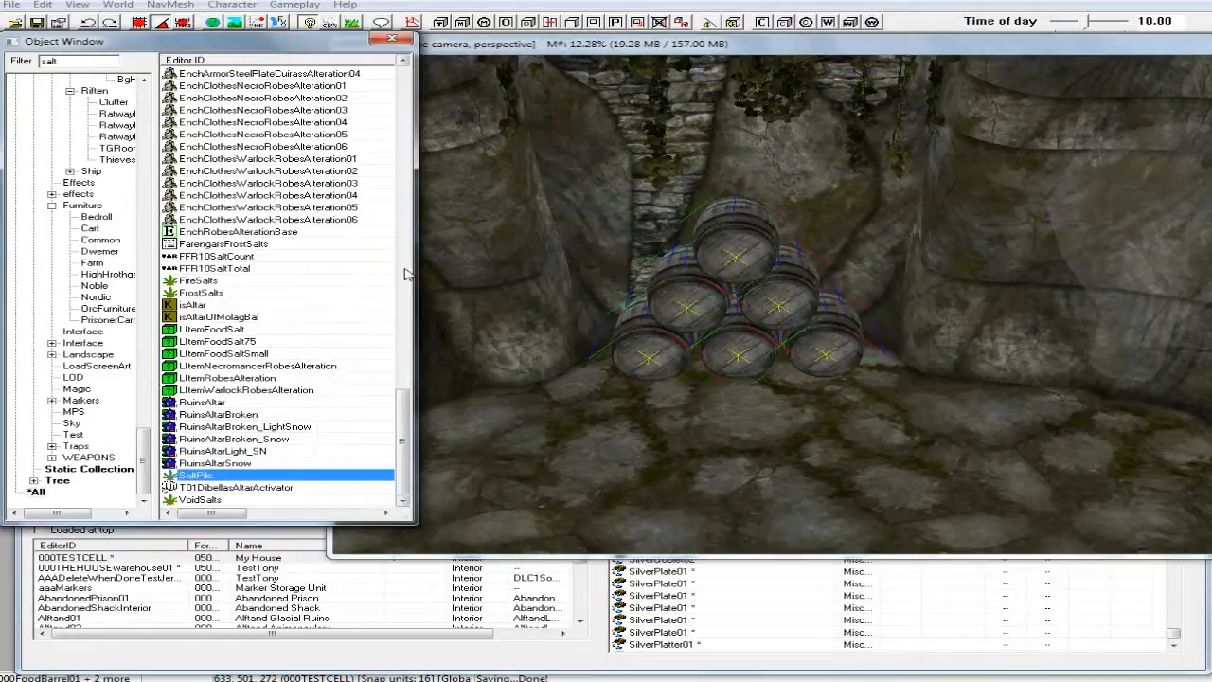
left_click_drag(403, 402, 404, 80)
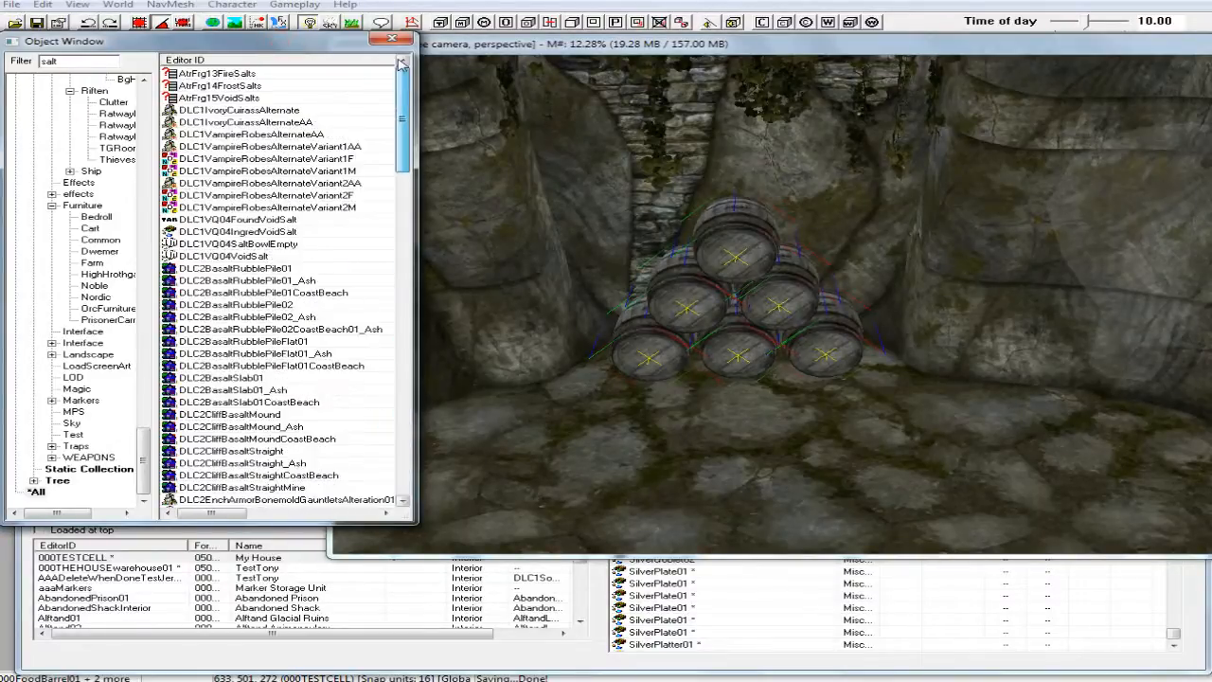
left_click(17, 61)
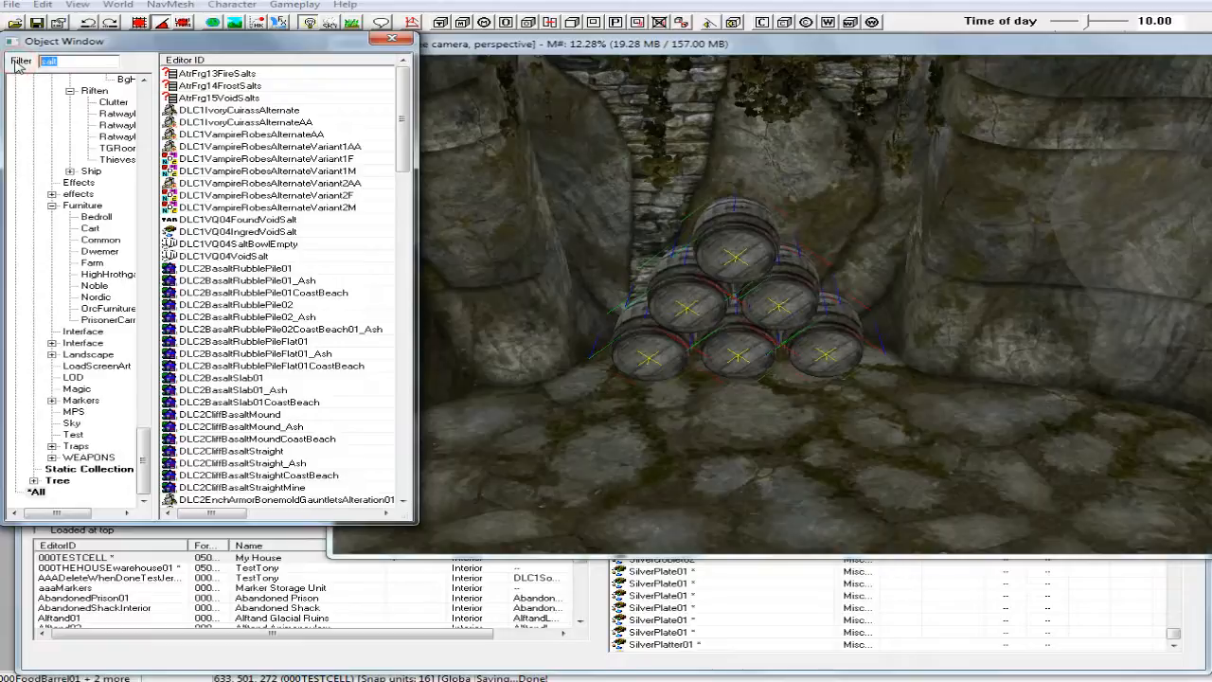
type("00")
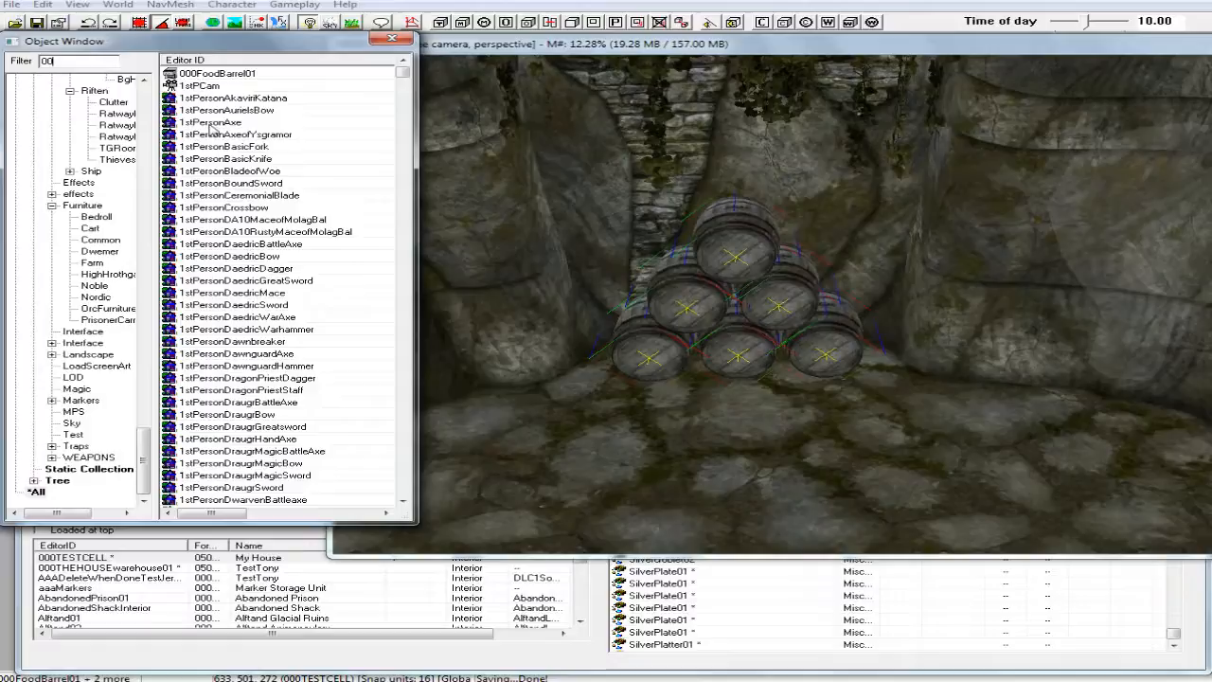
left_click(226, 75)
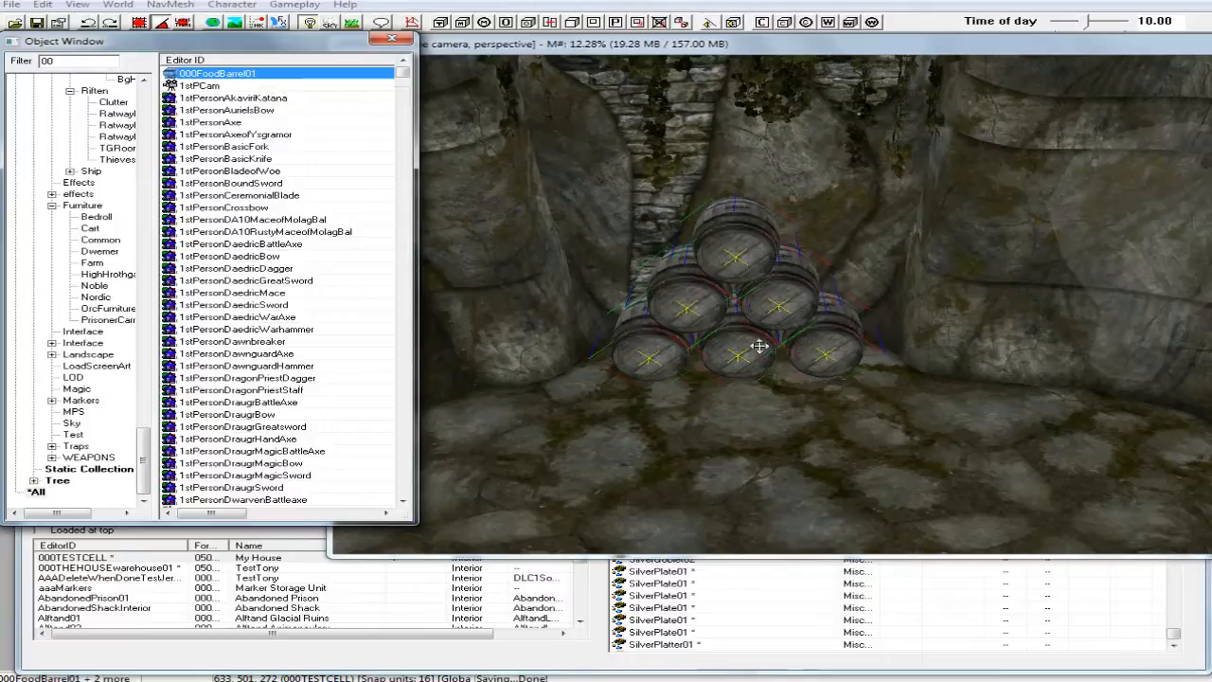
left_click(788, 41)
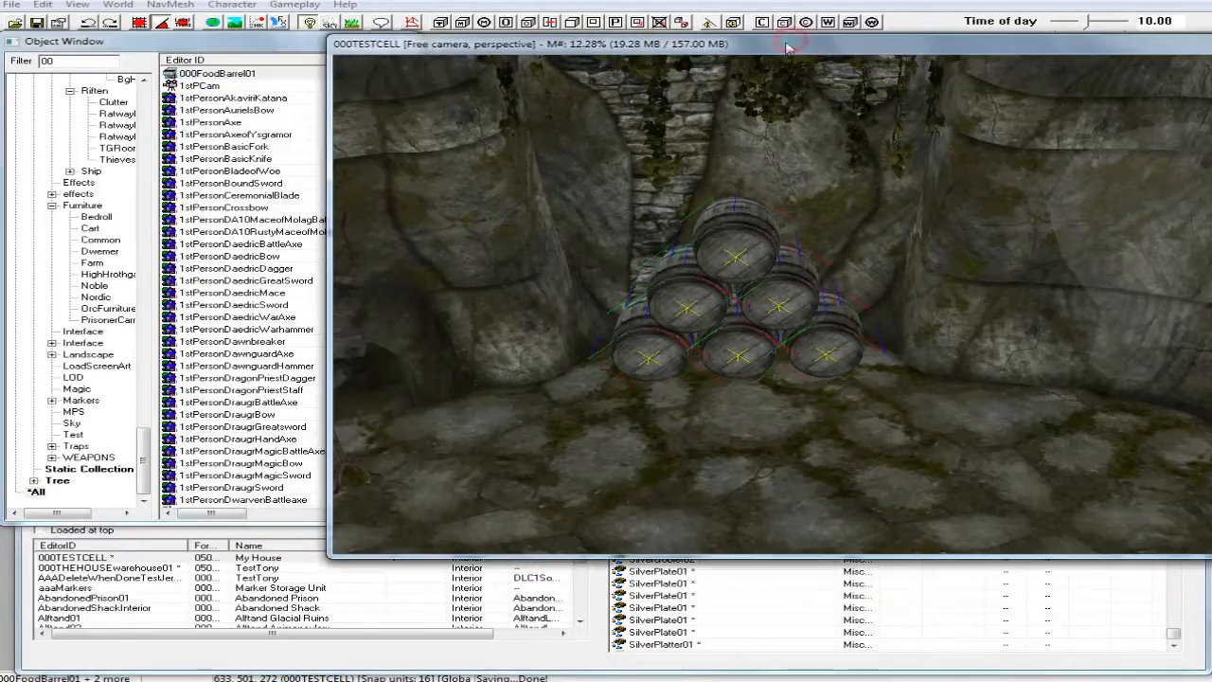
left_click(234, 76)
left_click(234, 76)
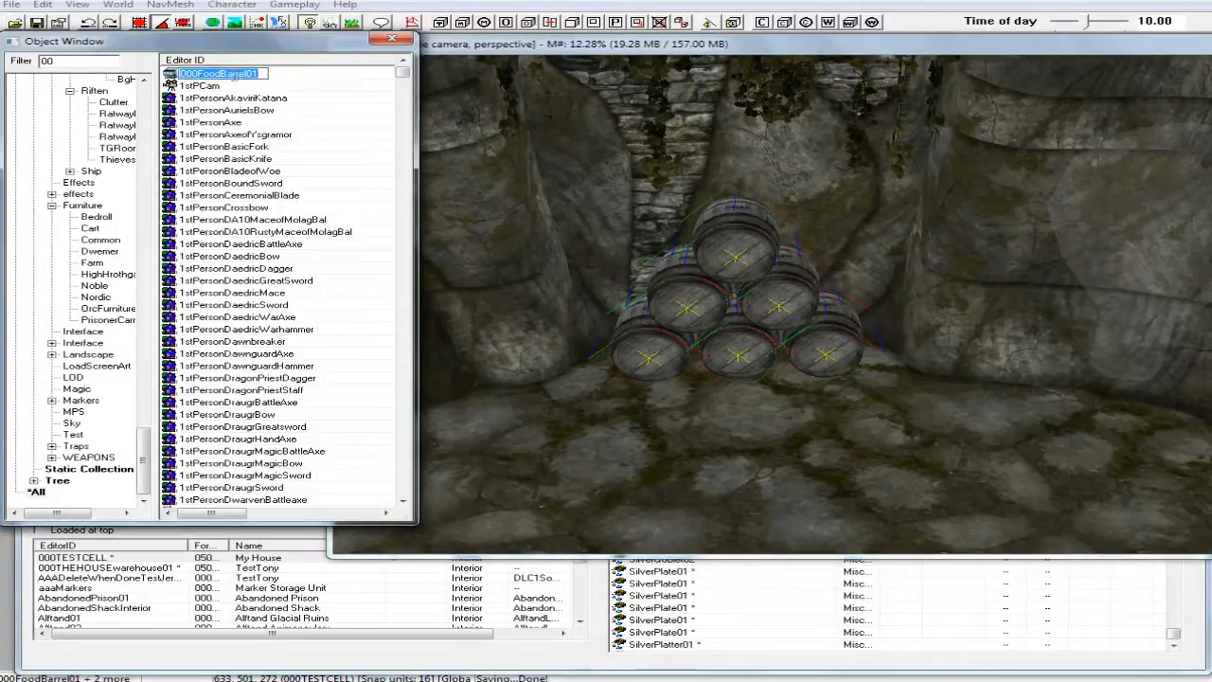
left_click(274, 78)
right_click(272, 75)
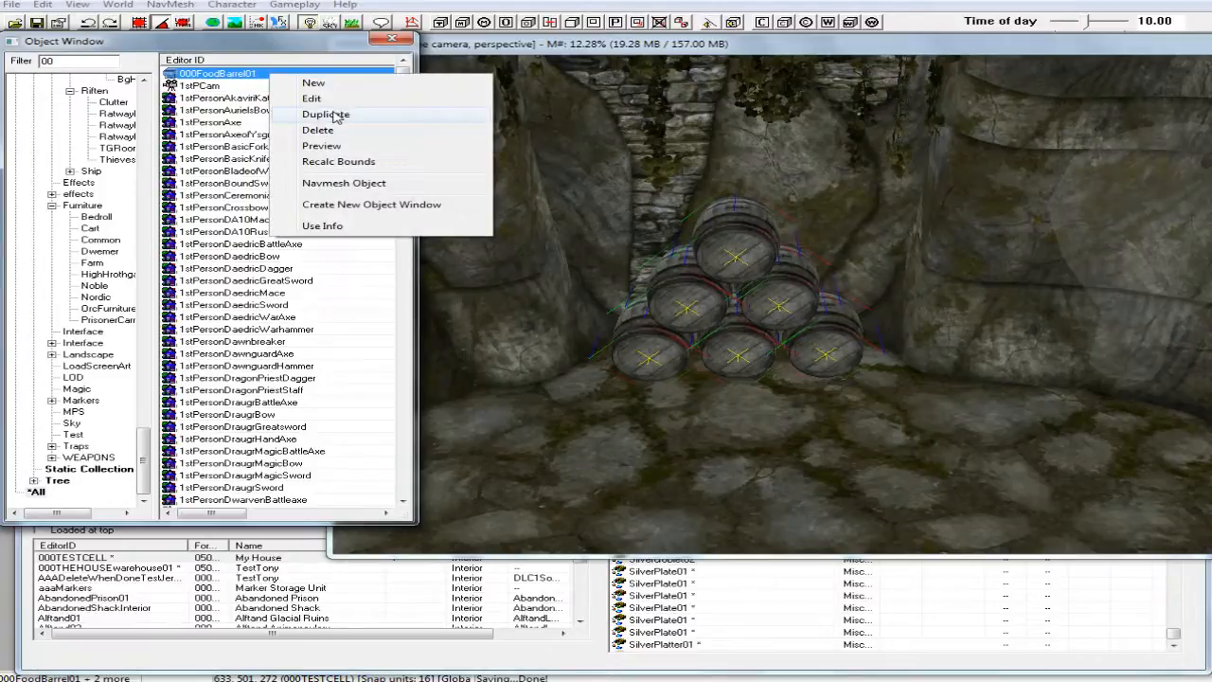
left_click(291, 44)
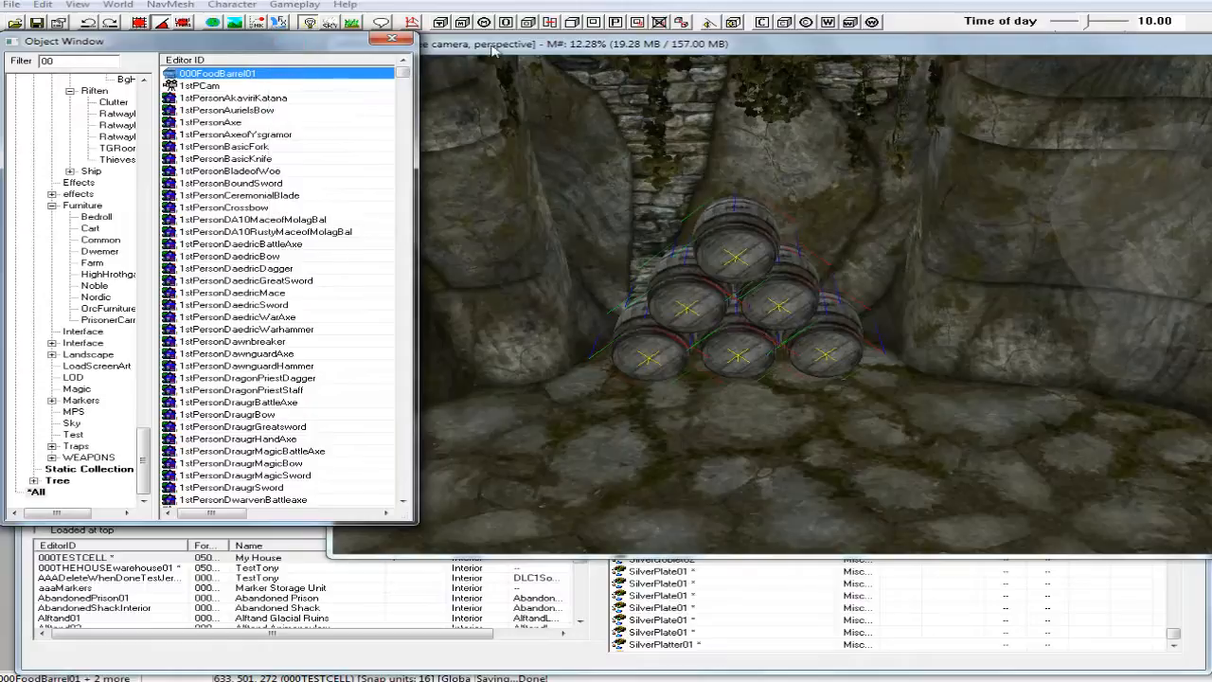
left_click(563, 48)
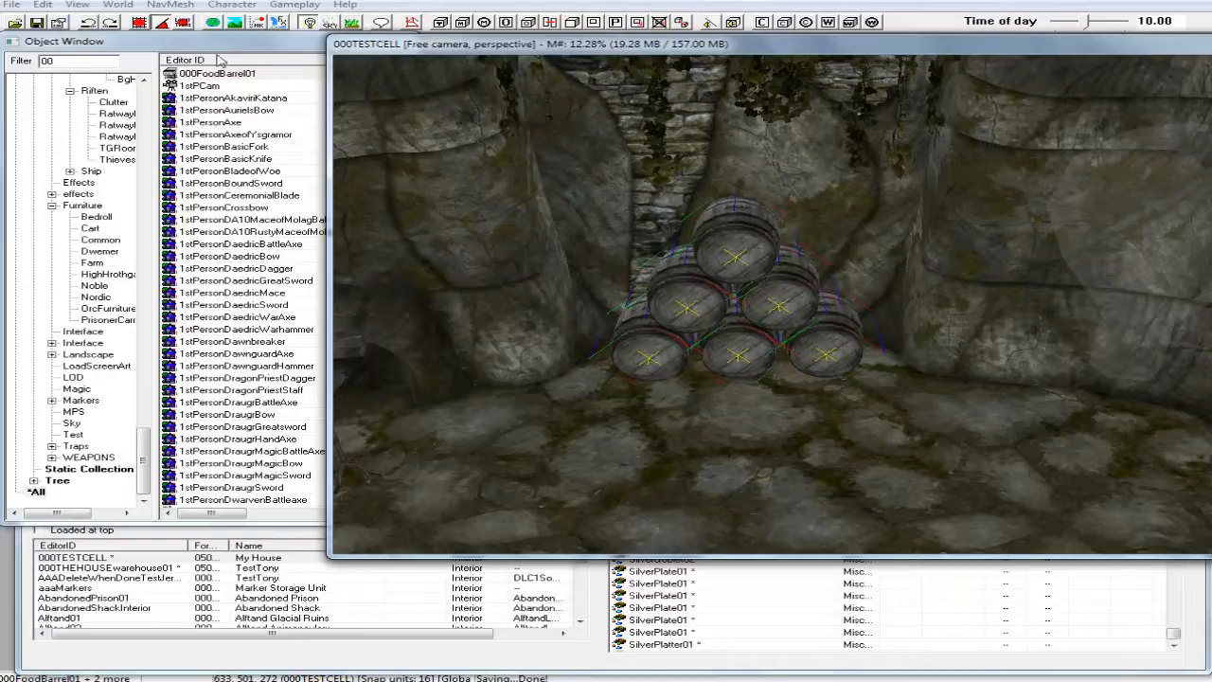
Replace FoodApple with FoodHoney in the item list of container 000FoodBarrel01 and accept the change.
left_click(242, 75)
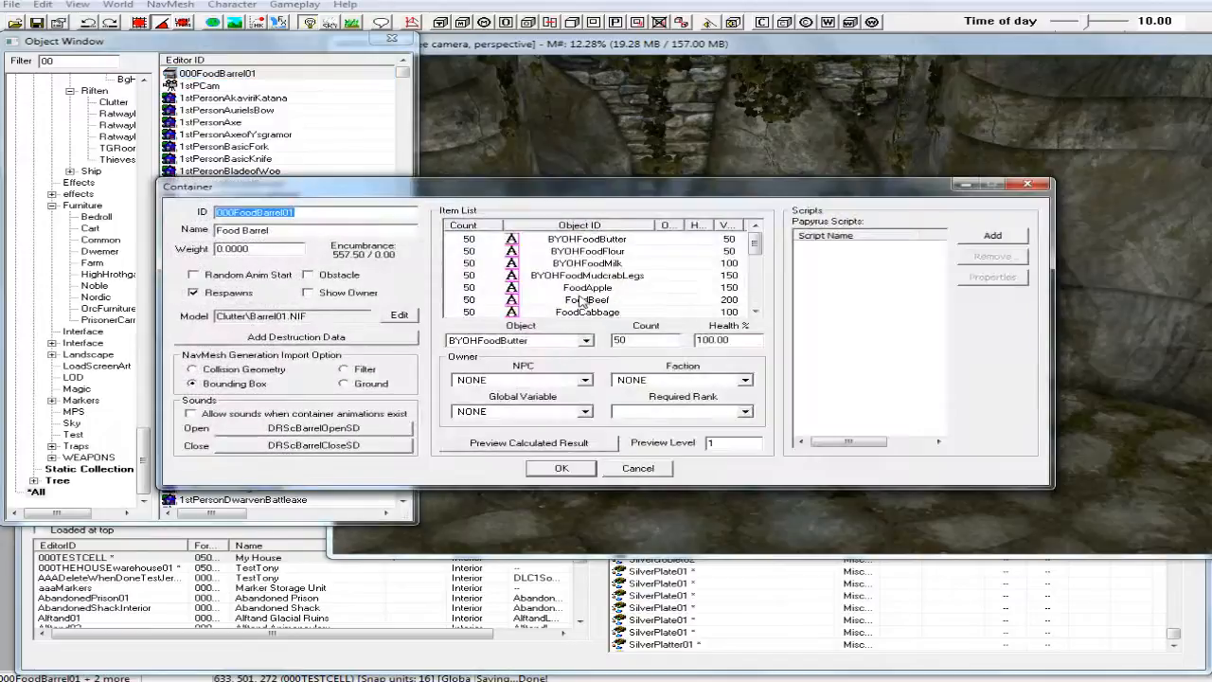
left_click(599, 283)
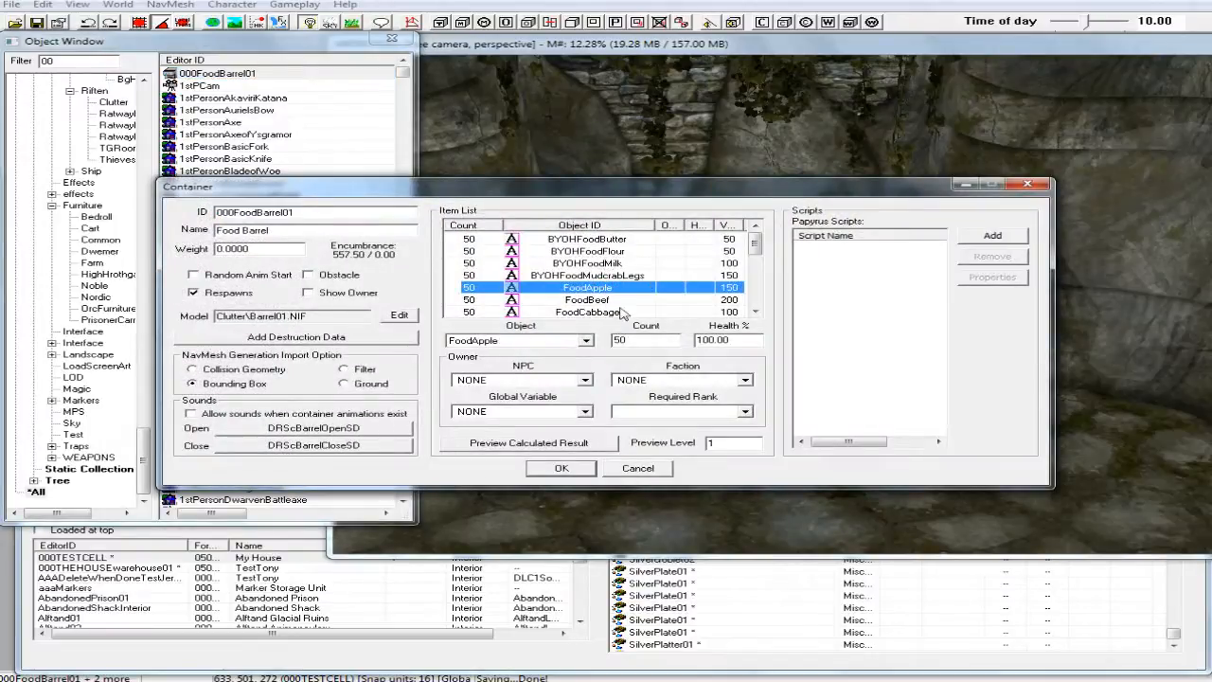
left_click(587, 341)
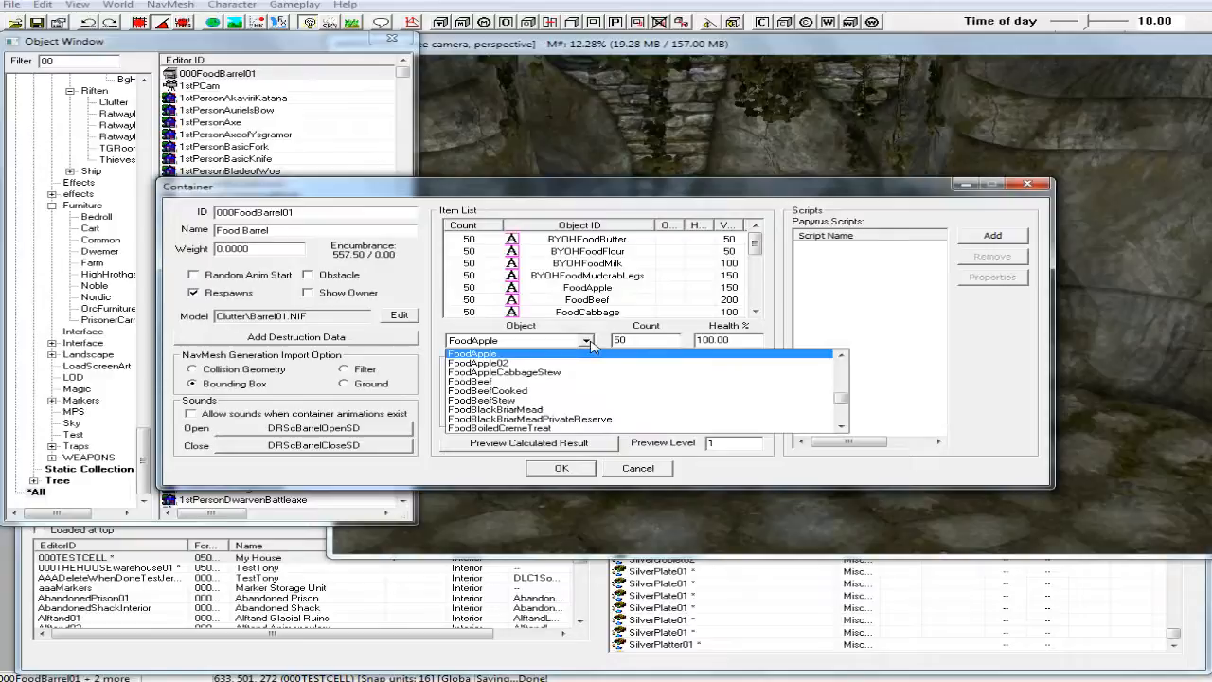
left_click(587, 341)
left_click(587, 341)
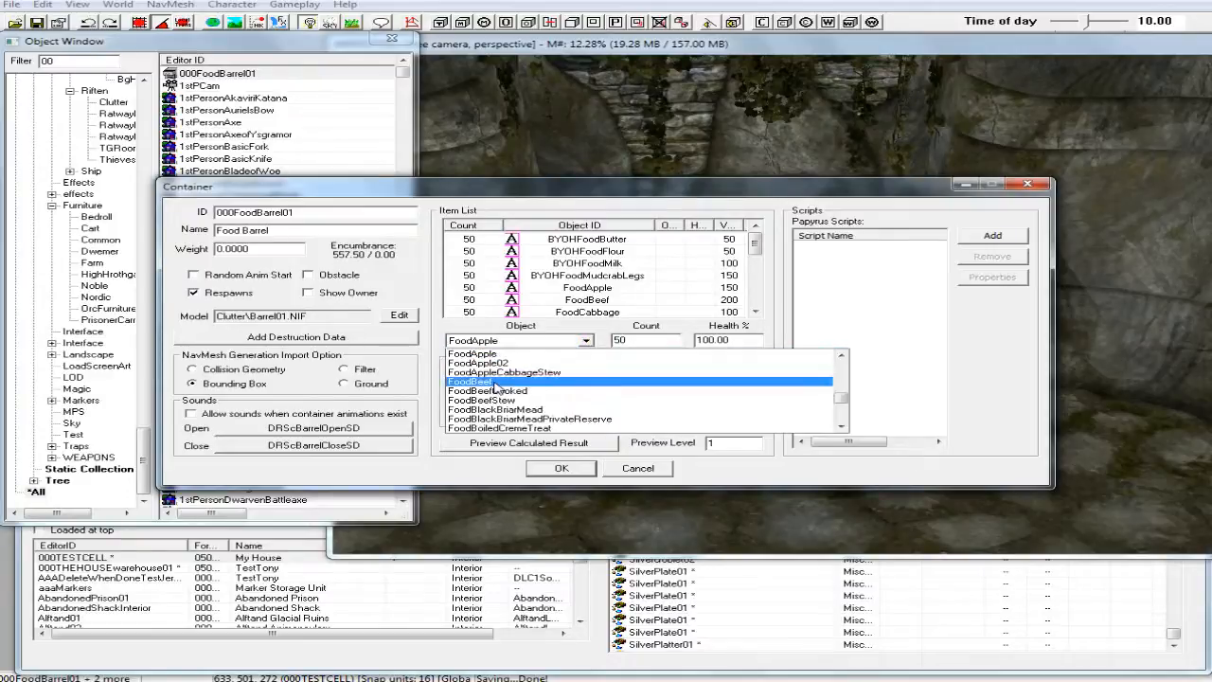
scroll(496, 388, "down", 1)
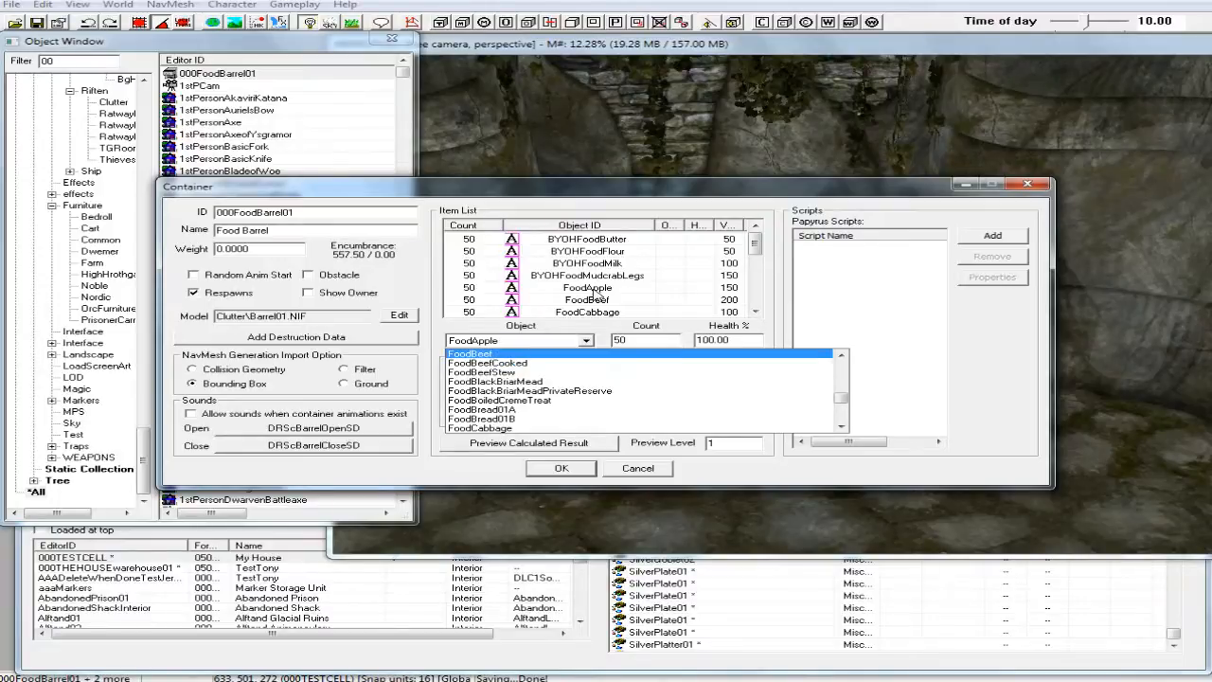
scroll(507, 383, "down", 1)
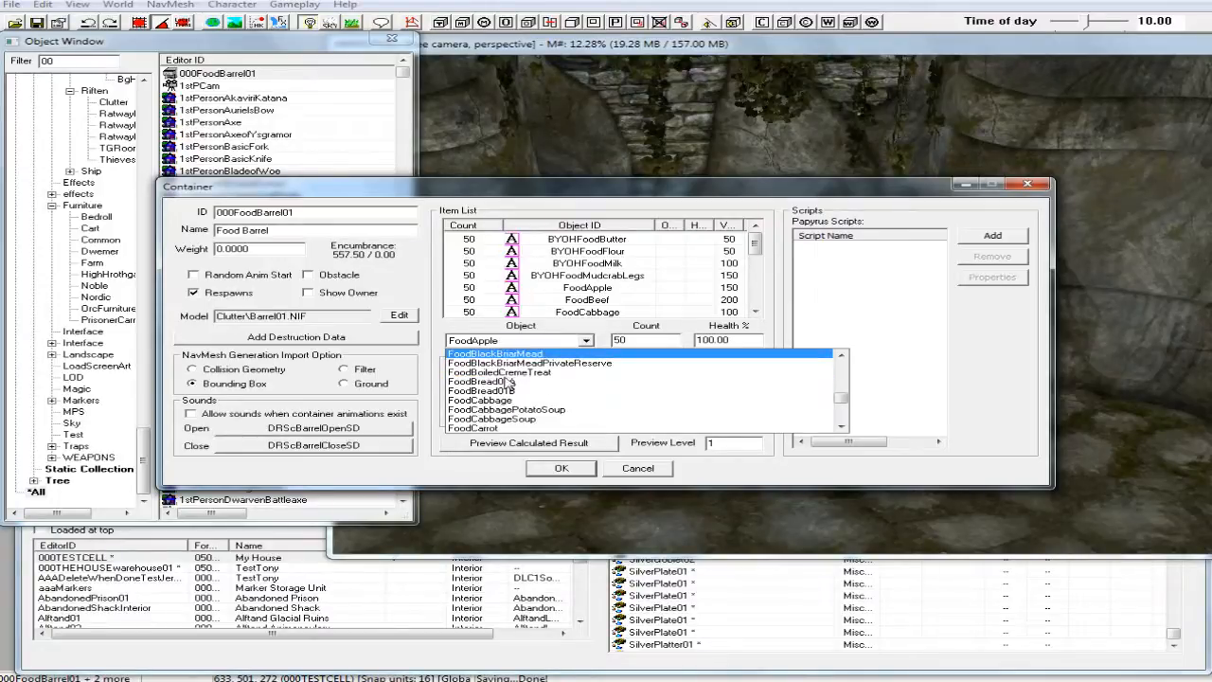
scroll(502, 415, "down", 6)
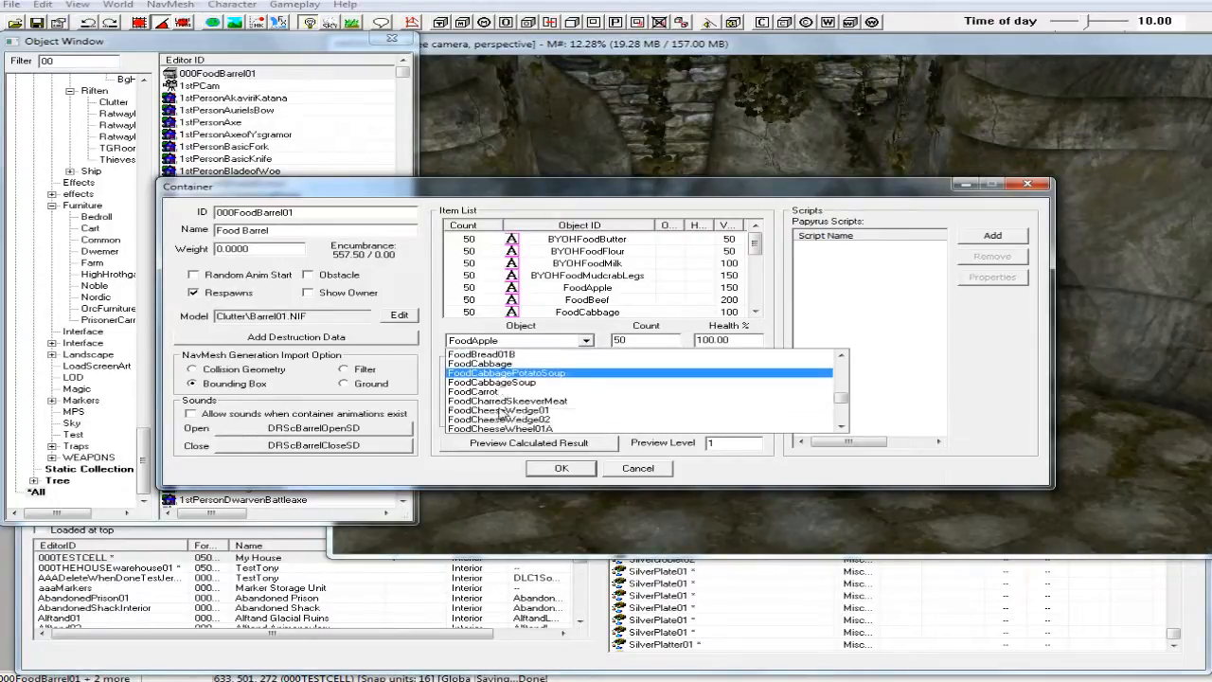
scroll(517, 404, "down", 2)
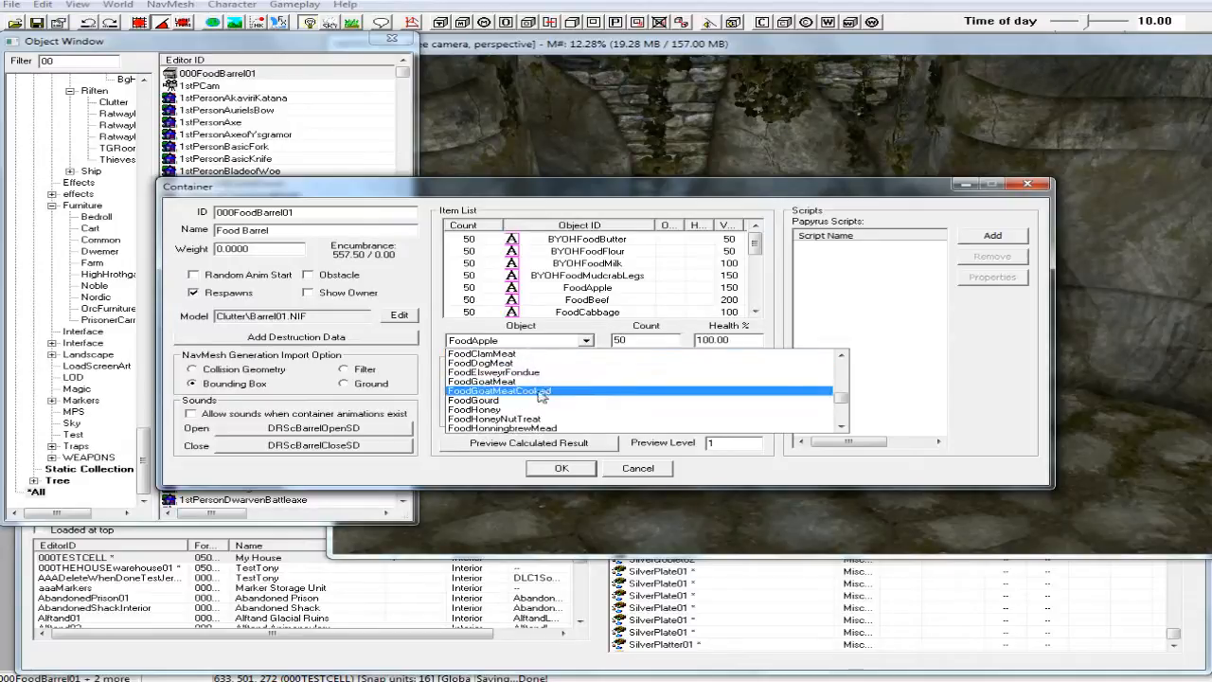
scroll(514, 396, "down", 2)
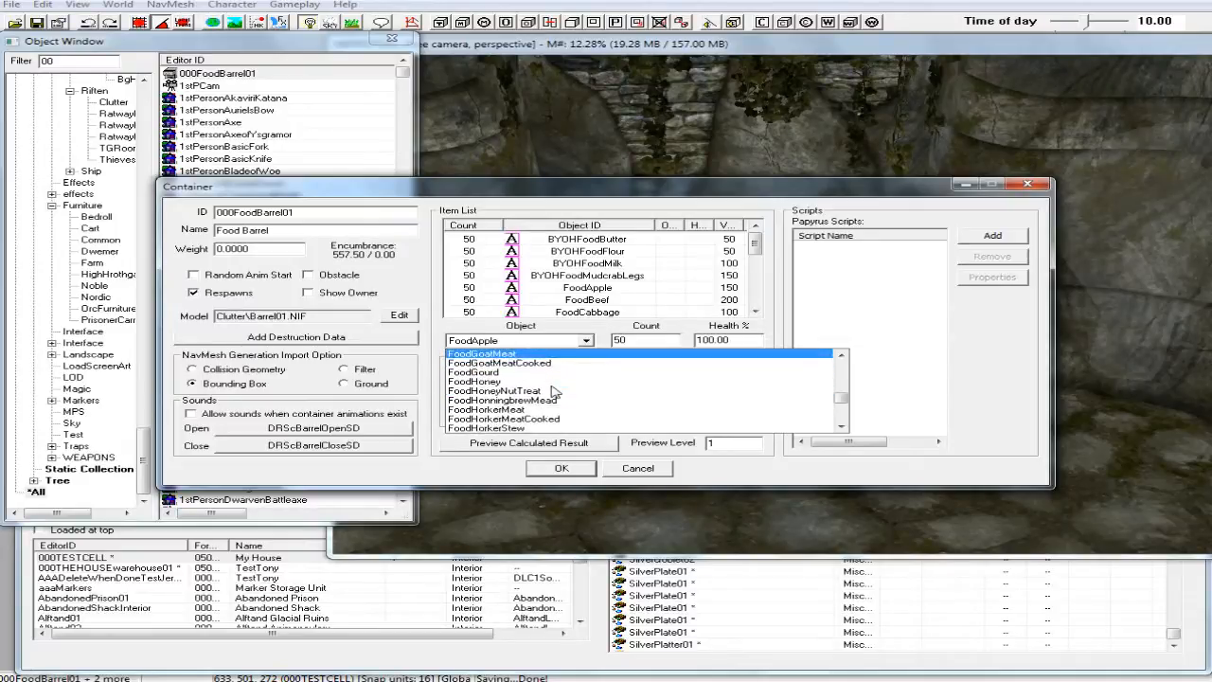
left_click(504, 383)
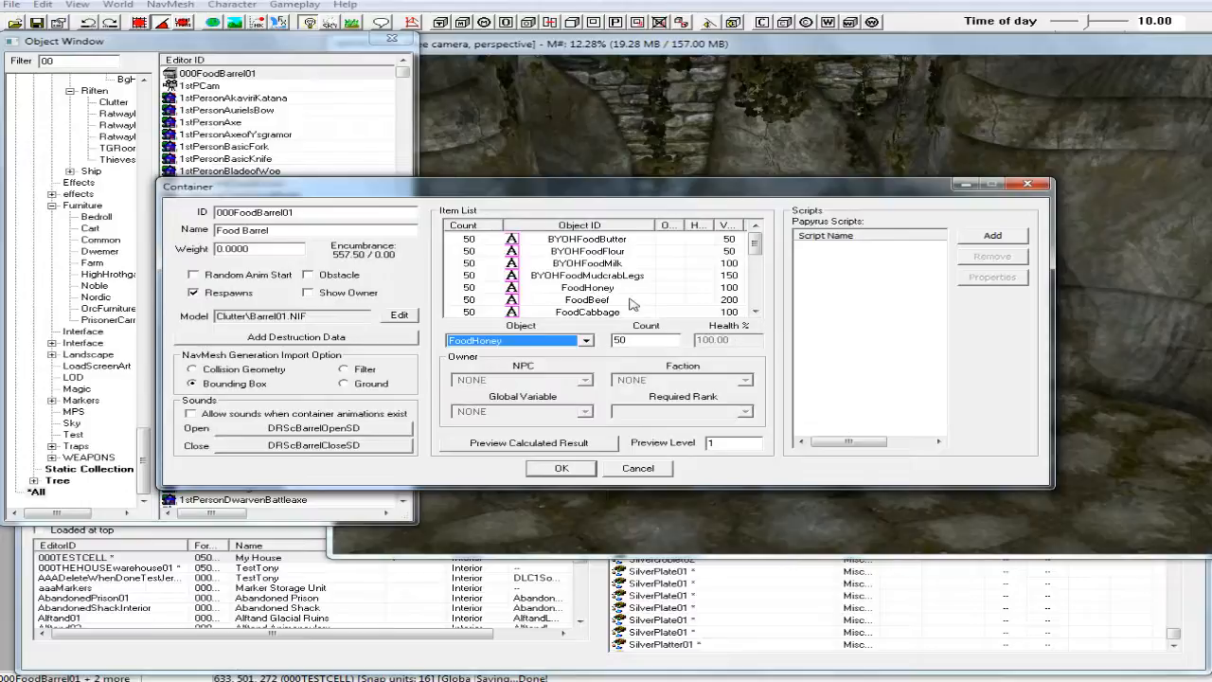
left_click(566, 471)
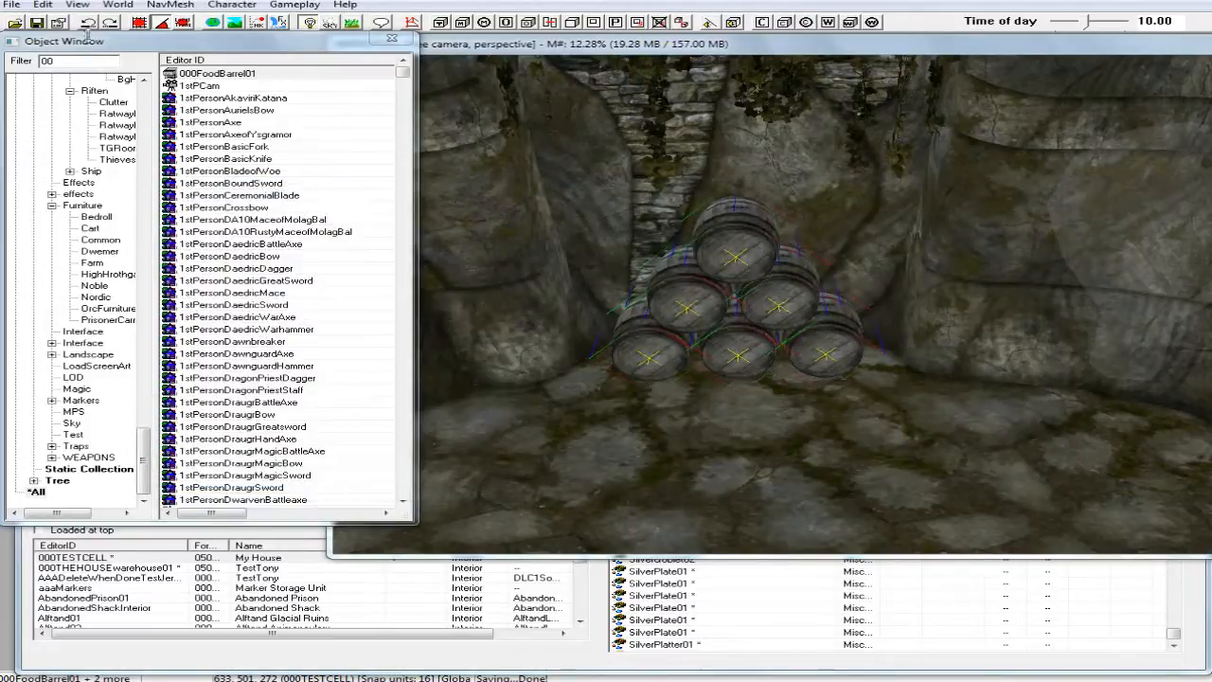
Save the plugin with the updated food barrel container.
left_click(499, 47)
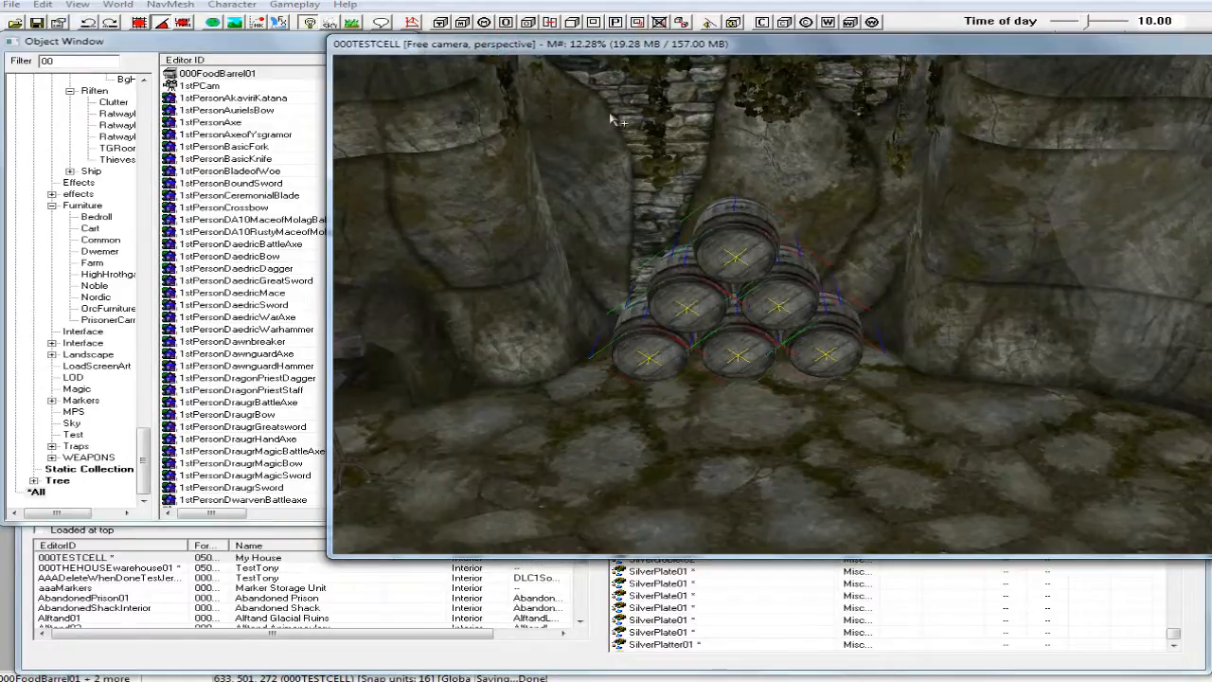
key("a")
left_click(36, 21)
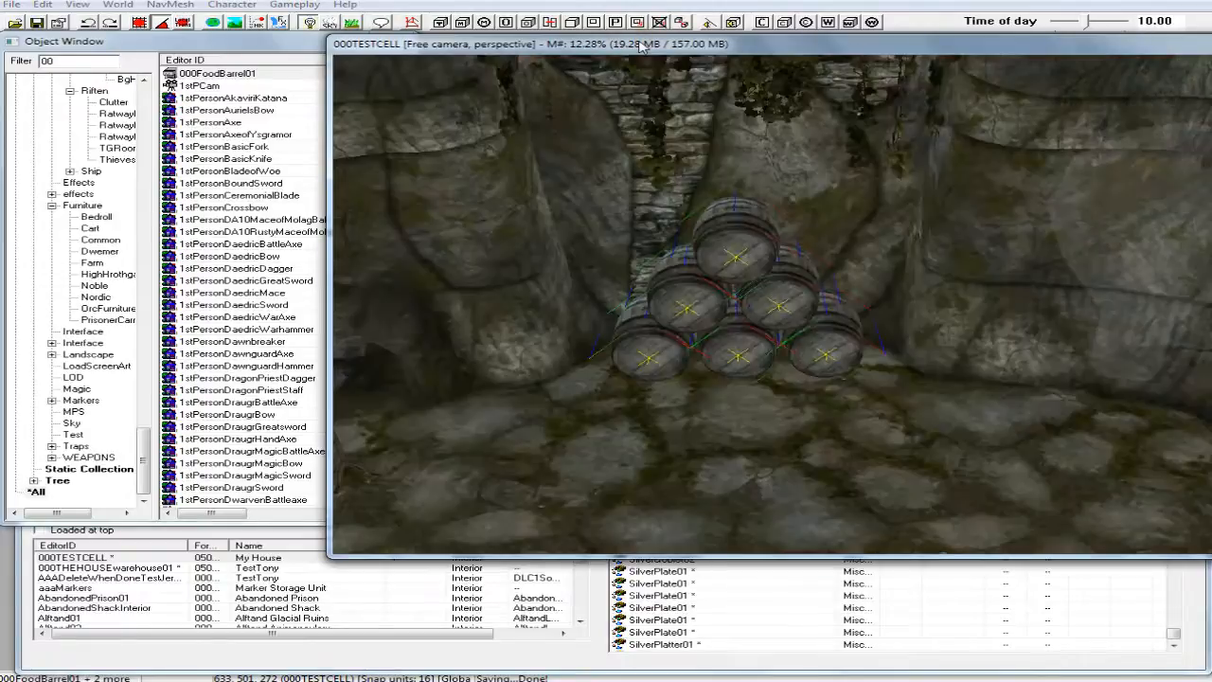
key("a")
Duplicate the six-barrel pyramid, rotate the copy, and place it in the empty alcove of the adjacent wall.
middle_click_drag(728, 106, 798, 109, "shift")
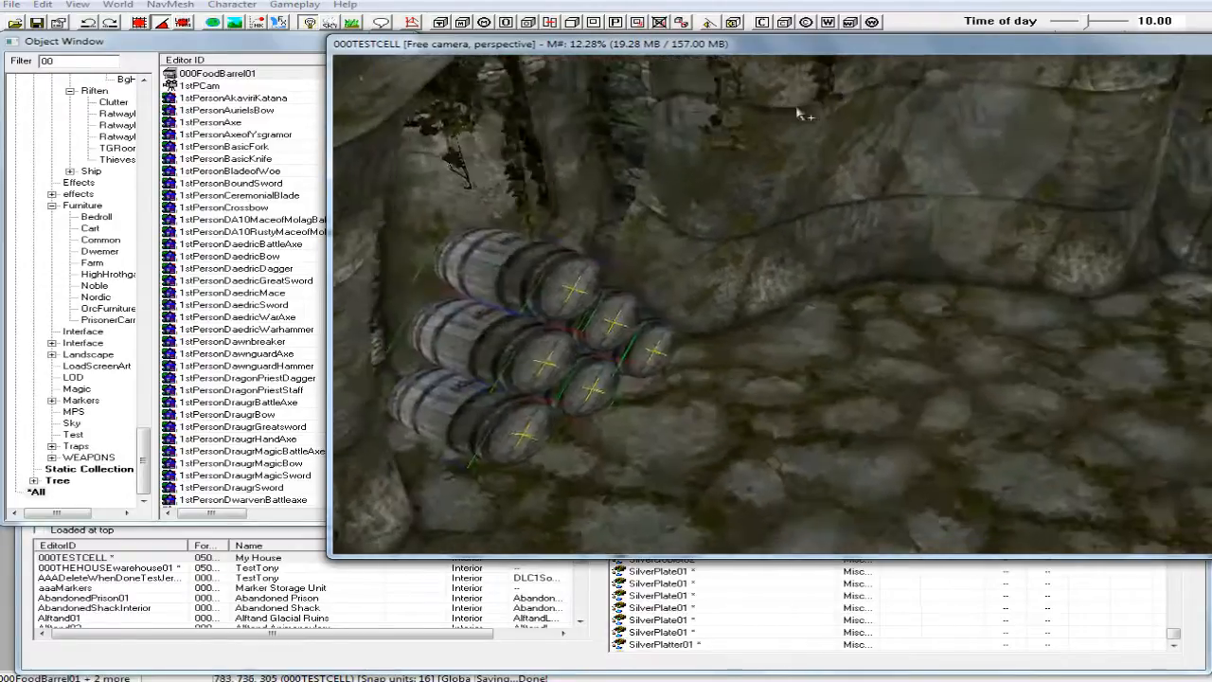
scroll(801, 109, "down", 5)
scroll(855, 140, "down", 5)
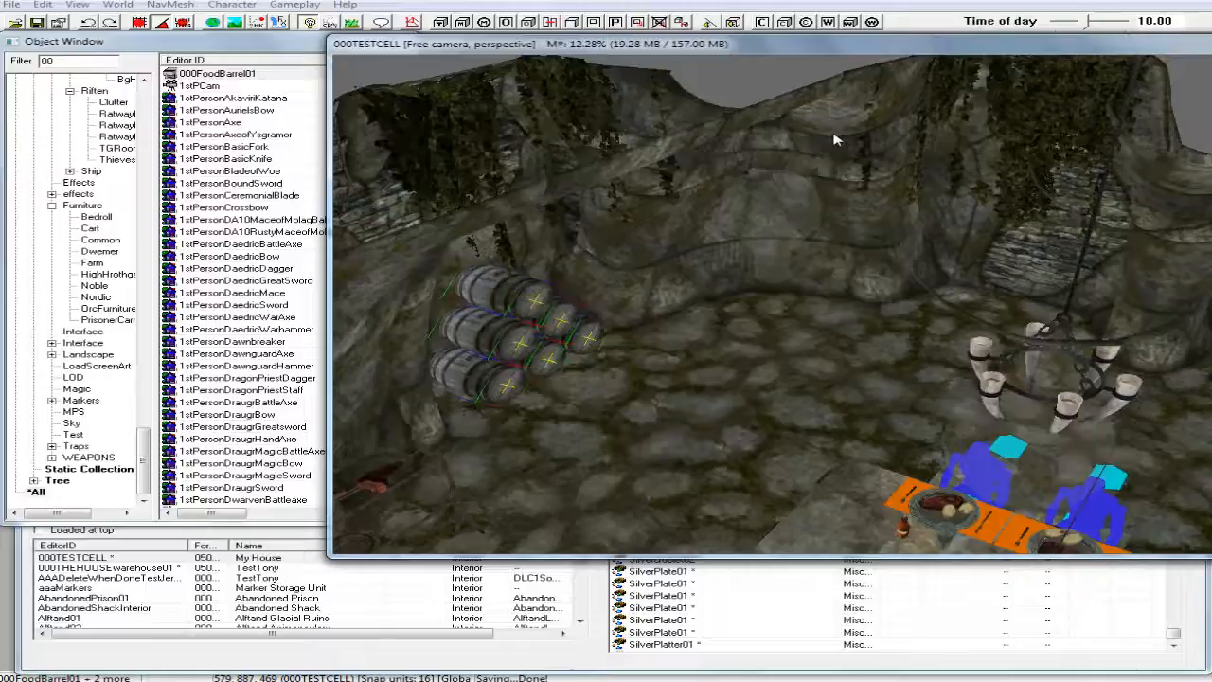
mouse_move(738, 267)
middle_mouse_down("shift")
mouse_move(744, 257)
mouse_move(778, 270)
mouse_move(757, 272)
mouse_move(741, 299)
mouse_move(738, 288)
middle_mouse_up("shift")
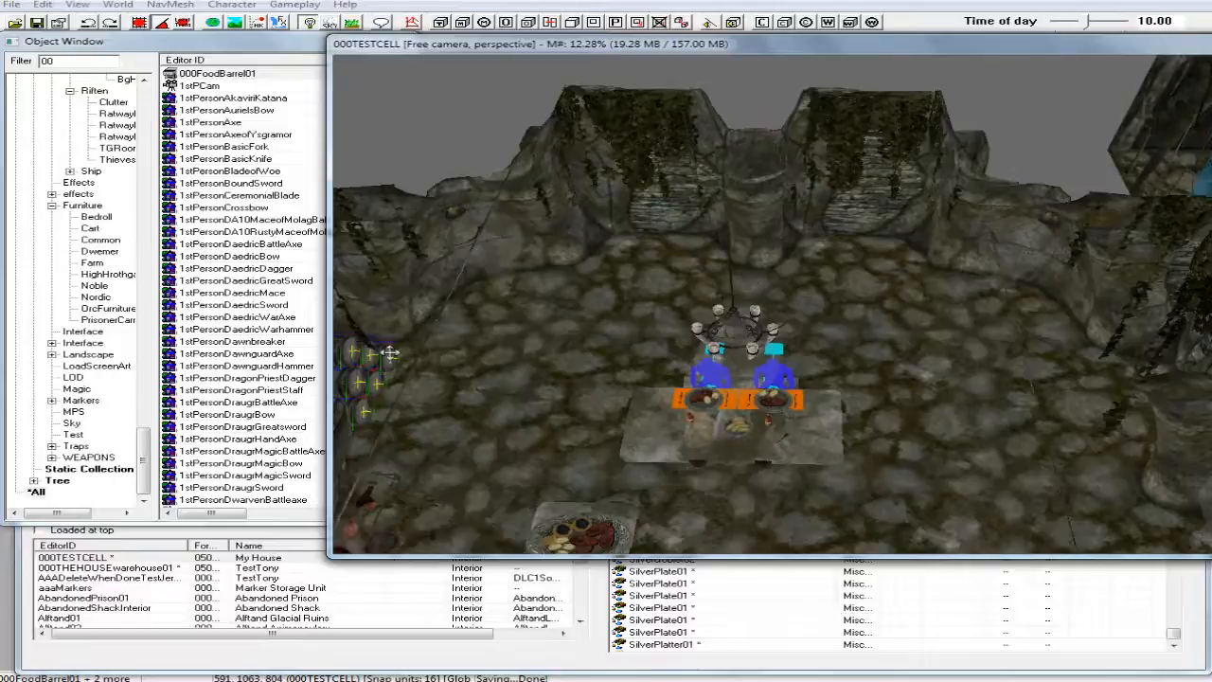
scroll(422, 357, "up", 4)
middle_click_drag(423, 357, 457, 350)
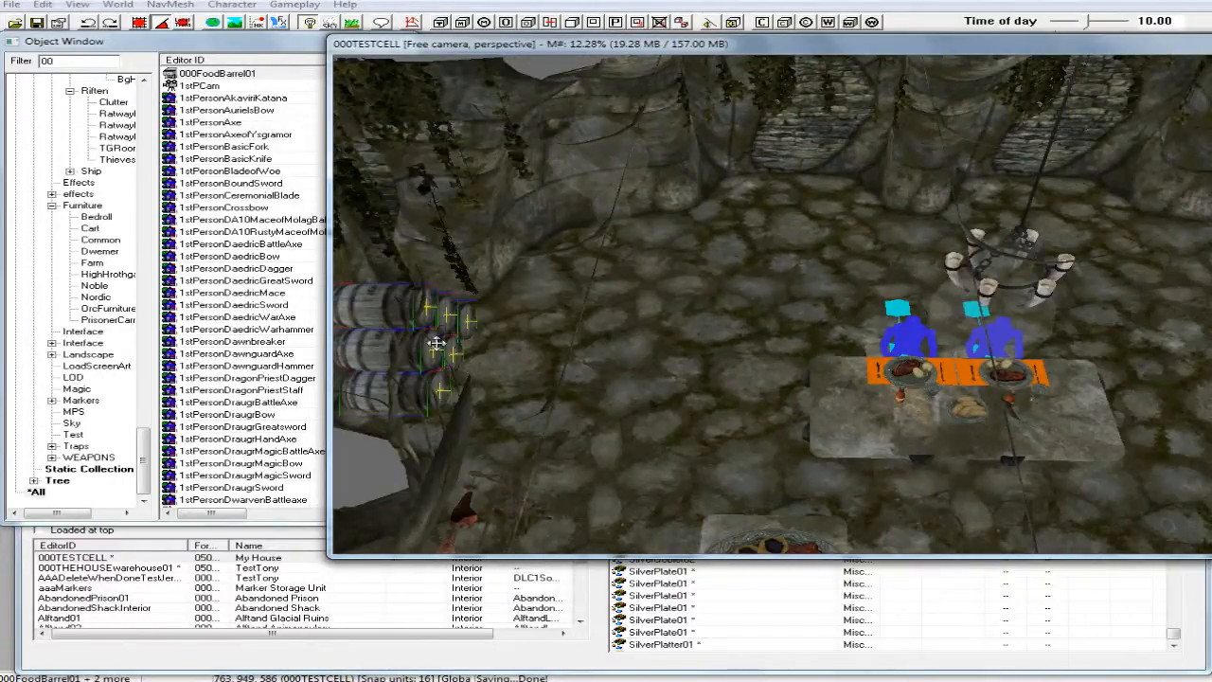
right_click(437, 348)
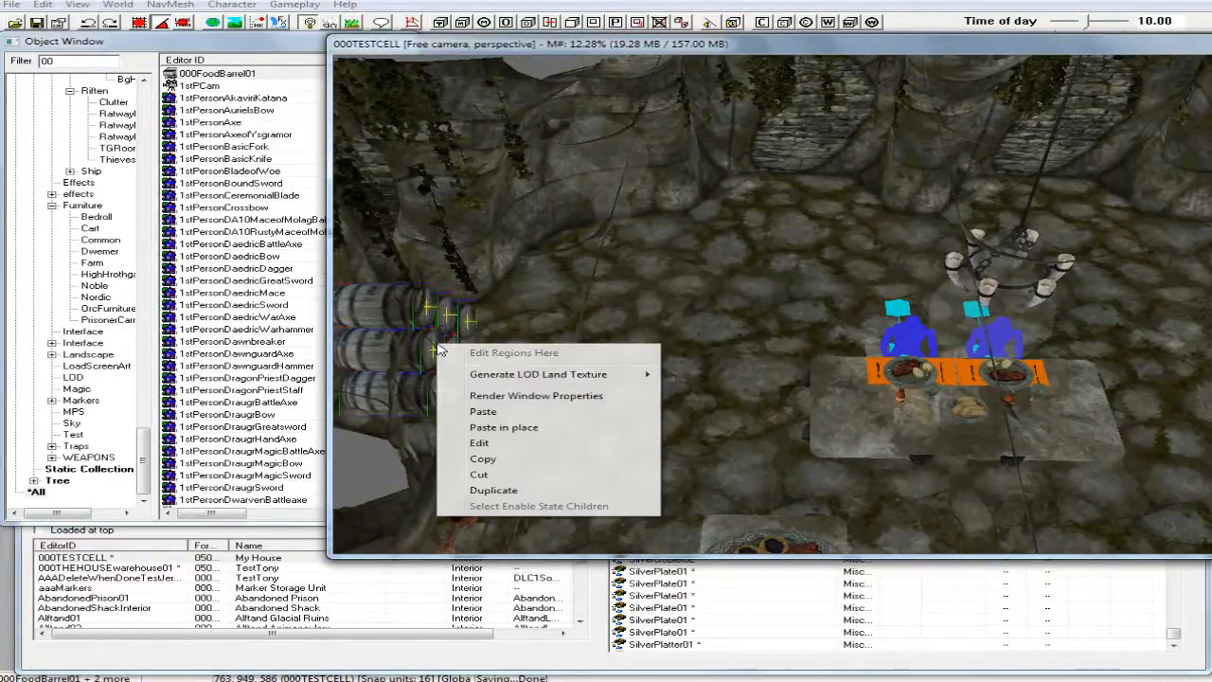
left_click(494, 489)
left_click_drag(422, 335, 820, 192)
right_click_drag(812, 197, 748, 197)
left_click_drag(819, 183, 790, 163)
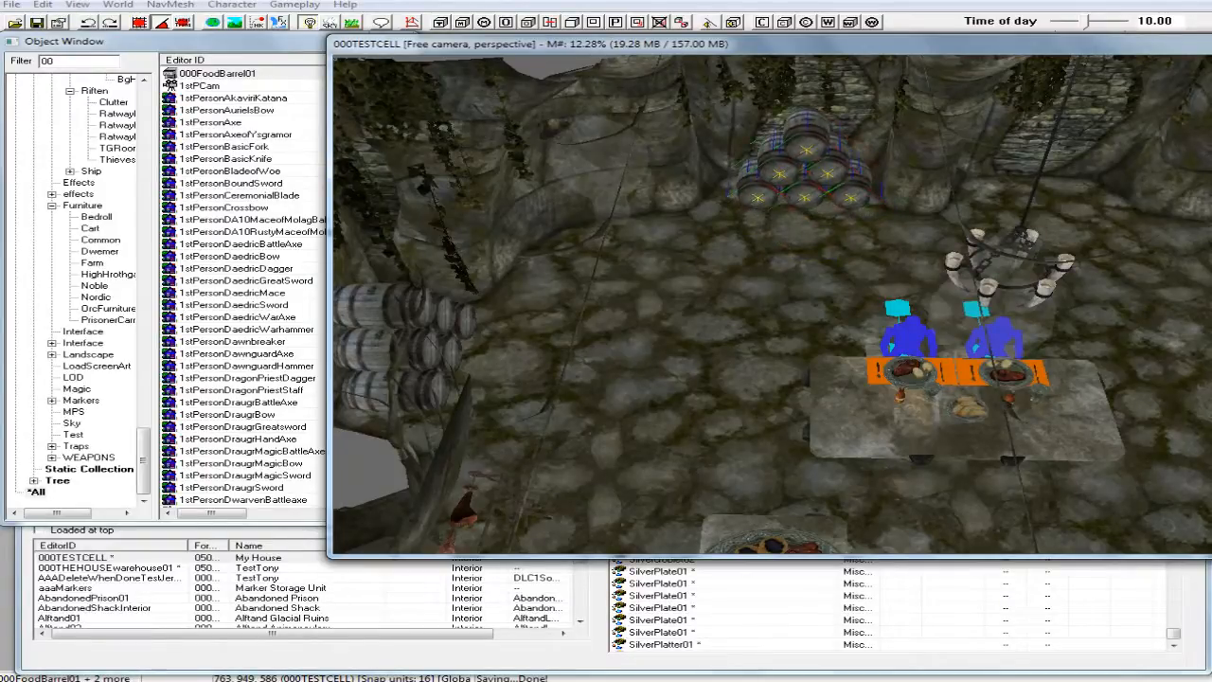
middle_click_drag(790, 148, 899, 176, "shift")
scroll(833, 151, "down", 3)
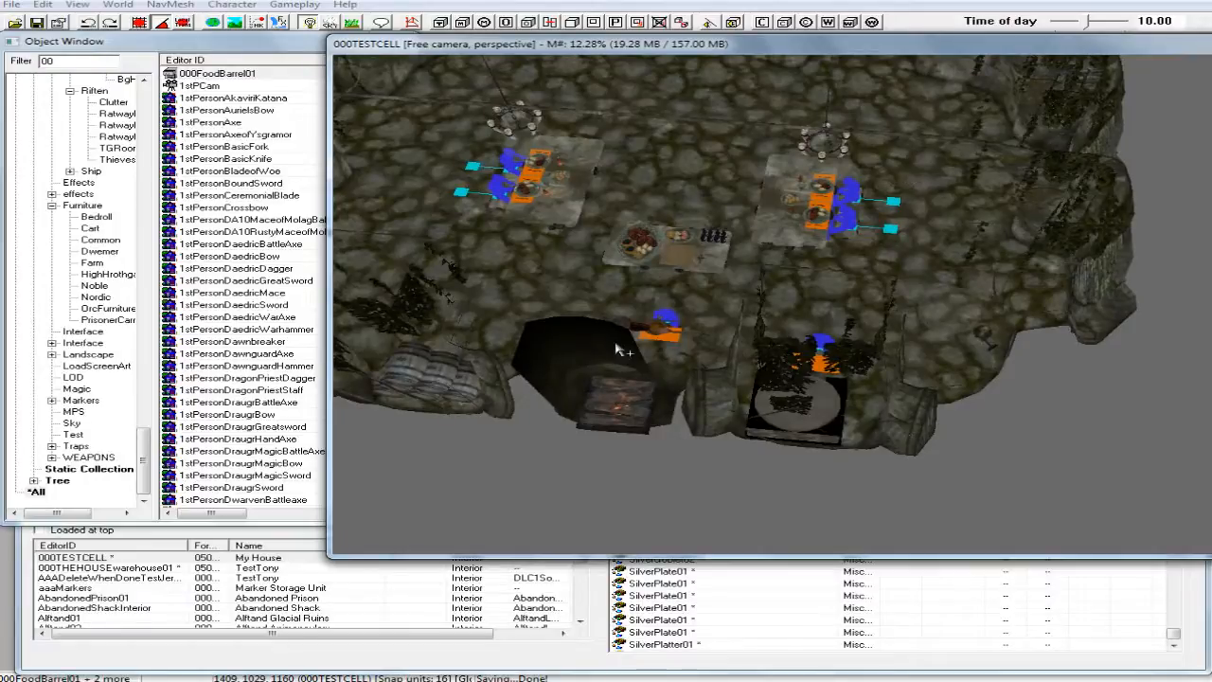
middle_click_drag(618, 352, 677, 349)
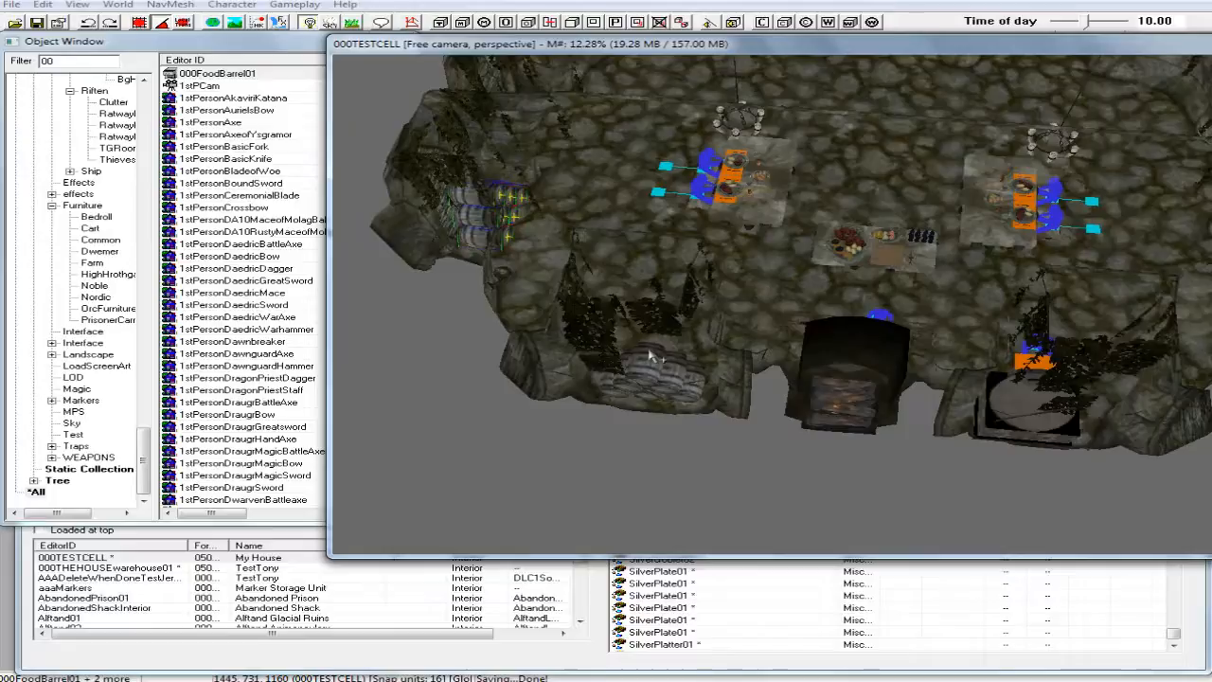
Add all six barrels of the pyramid in the adjacent wall's alcove to the current selection of the first pyramid.
middle_click_drag(648, 351, 661, 308, "shift")
left_click(623, 383, "ctrl")
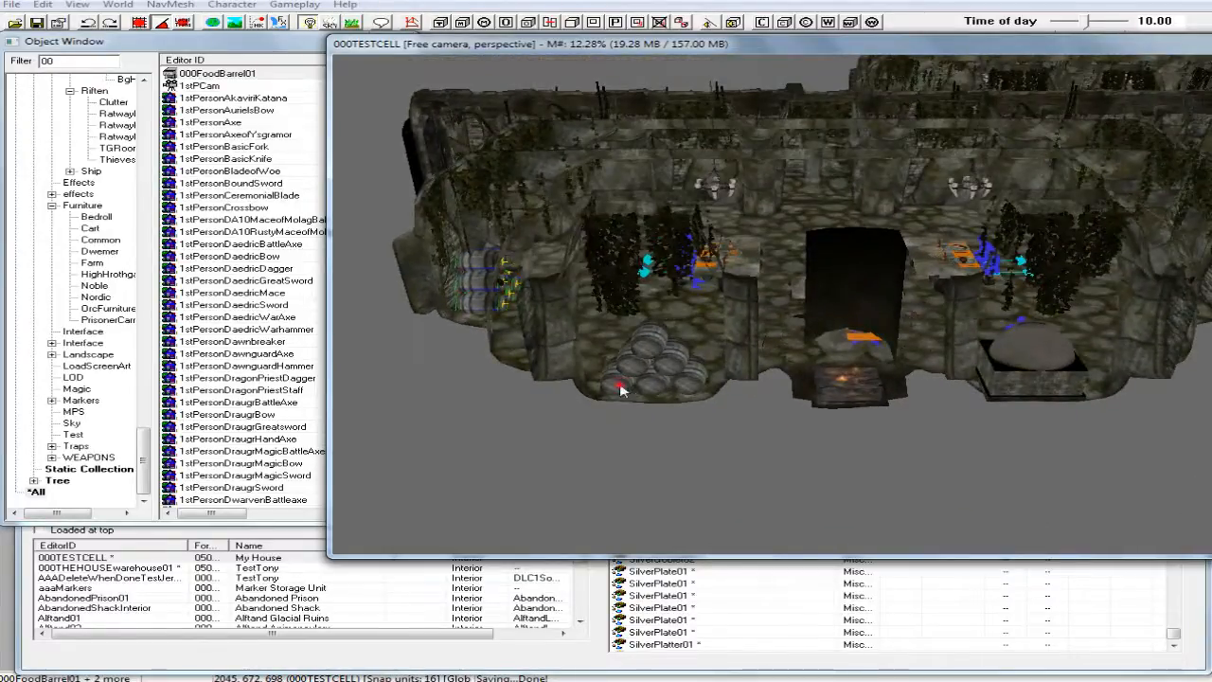
left_click(644, 385, "ctrl")
left_click(669, 364, "ctrl")
left_click(639, 374, "ctrl")
left_click(621, 364, "ctrl")
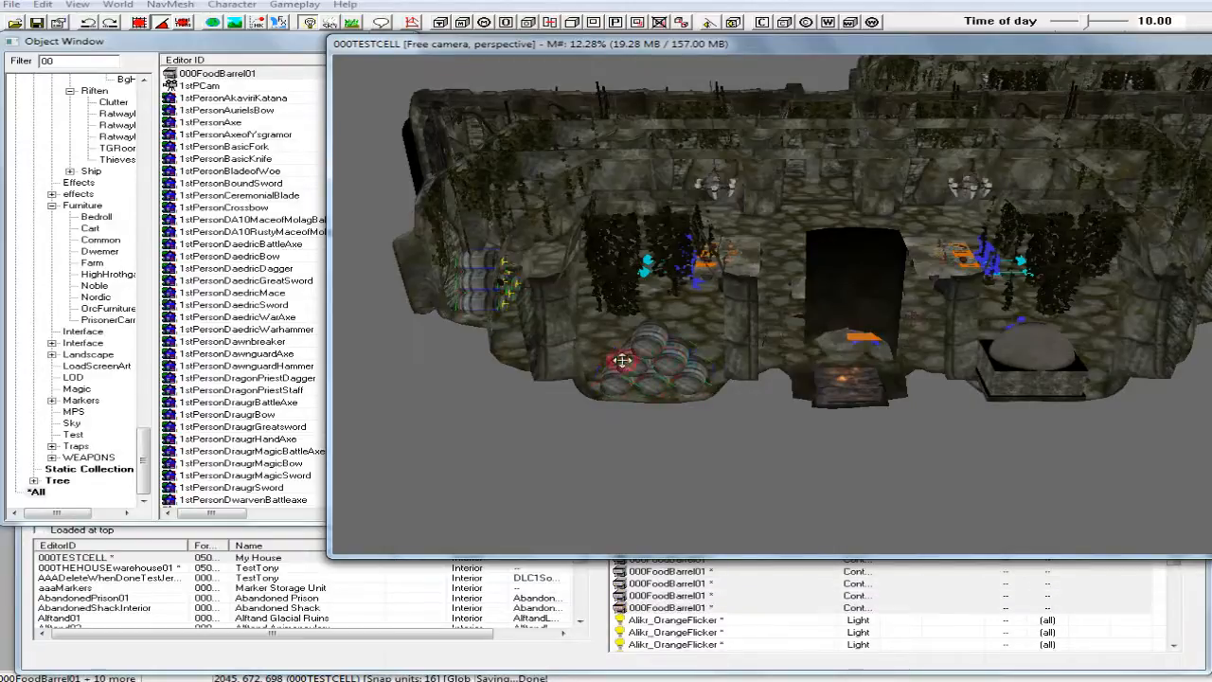
left_click(645, 347, "ctrl")
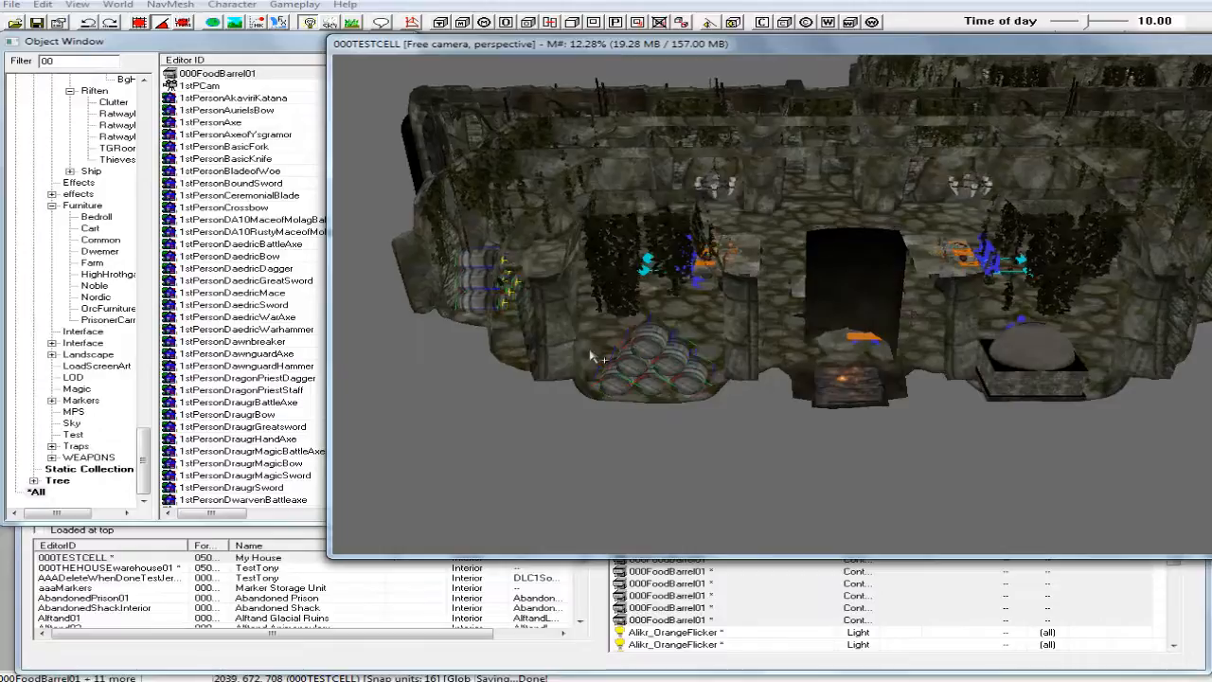
scroll(588, 365, "down", 3)
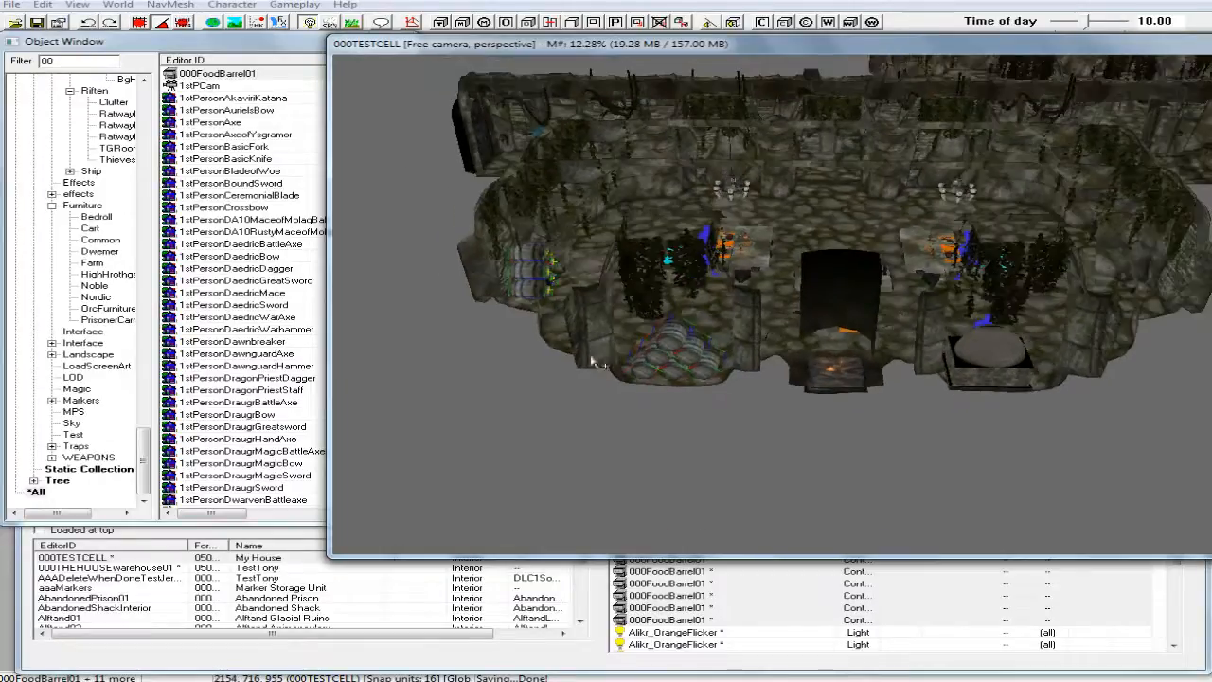
Cut the selected barrels out of the cell's navmesh, finalize the cell, and leave navmesh editing.
left_click(412, 23)
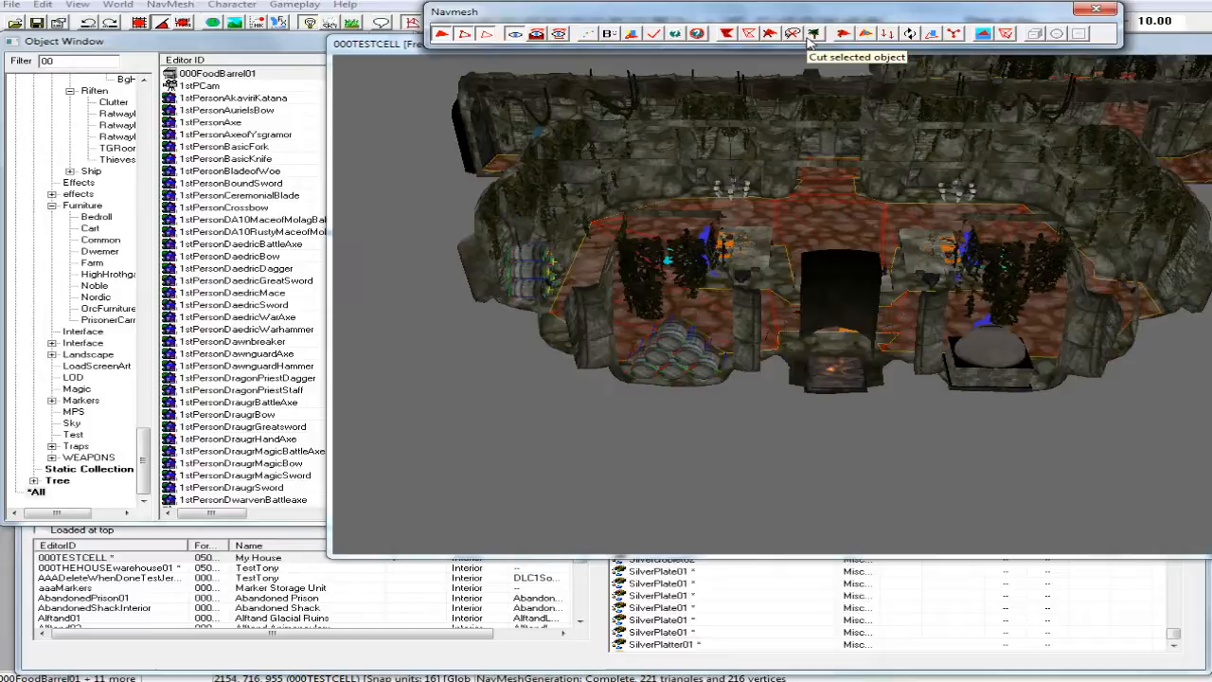
middle_click_drag(808, 98, 802, 170, "shift")
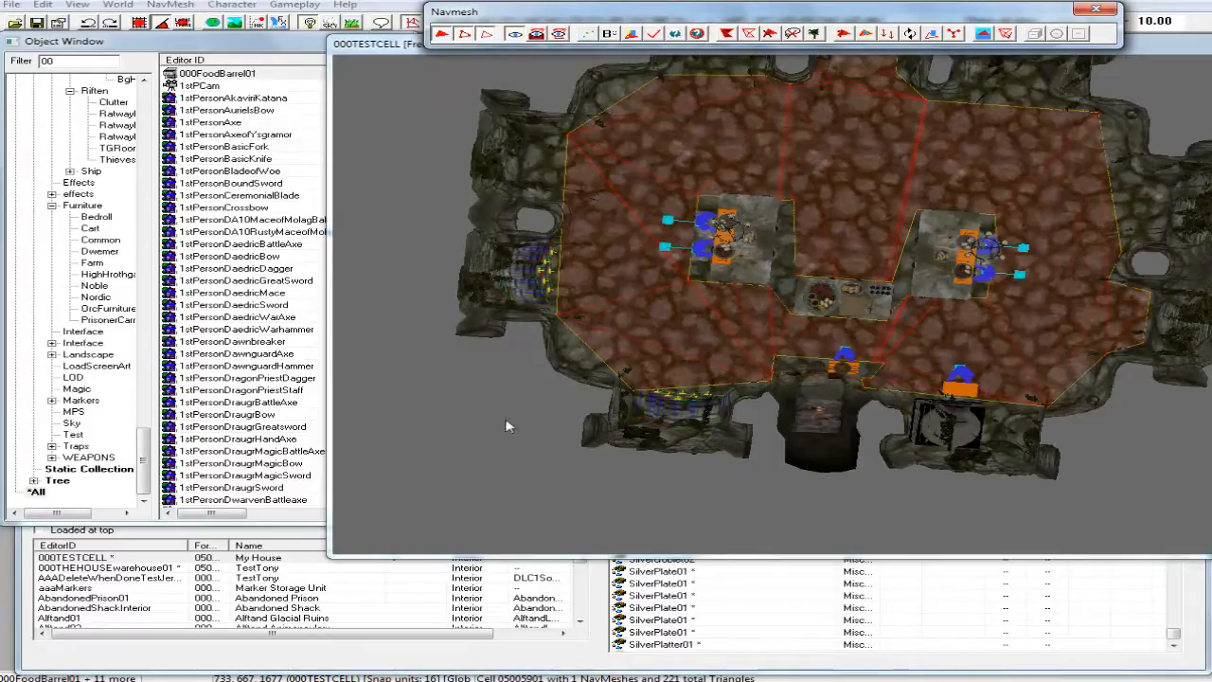
left_click(655, 35)
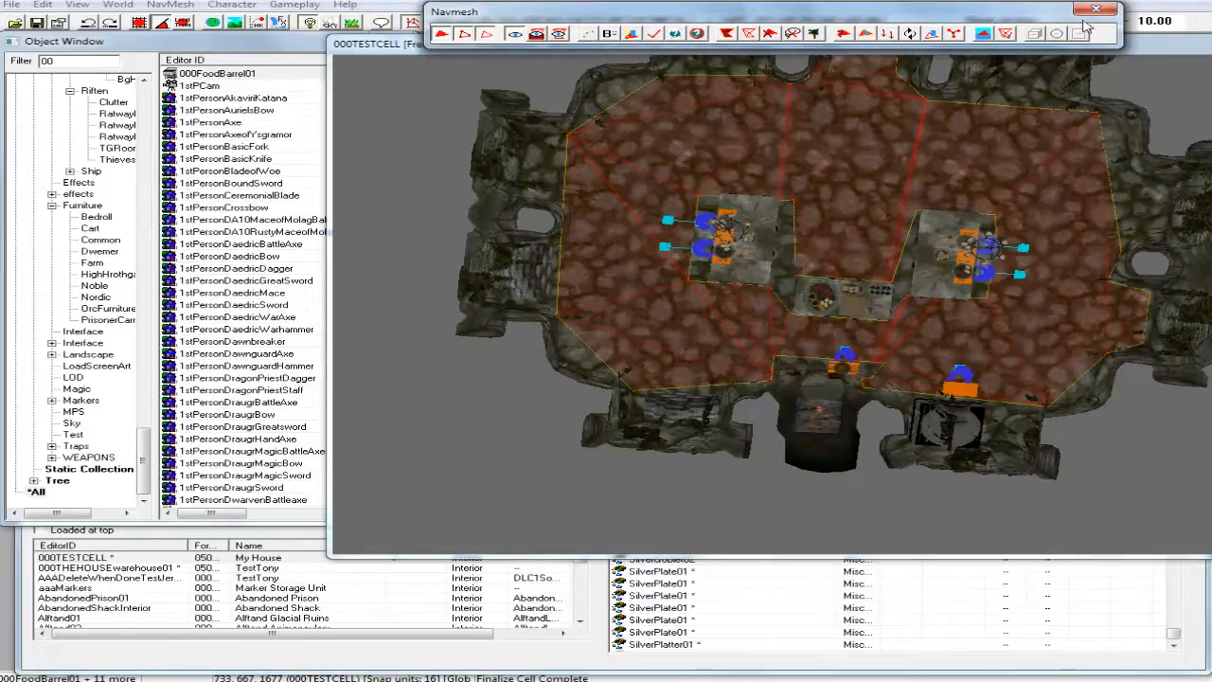
left_click(1093, 11)
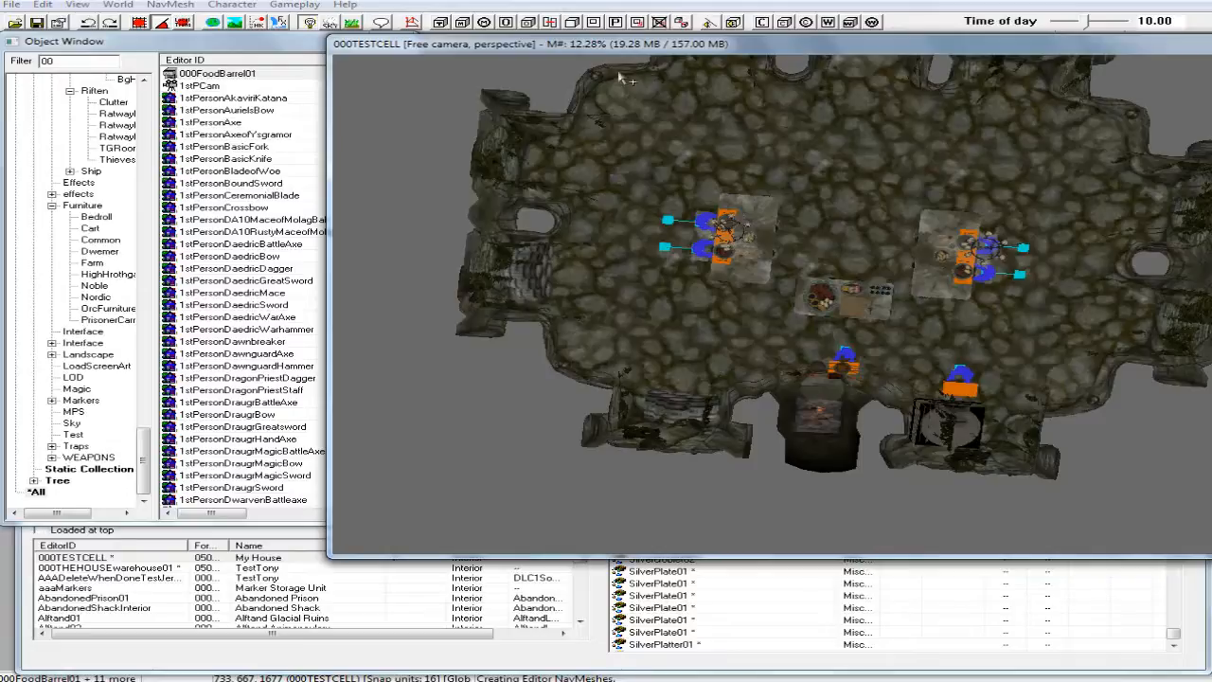
Show the cell with its actual lighting and inspect the room and its alcoves from several angles.
key("a")
middle_click_drag(607, 91, 764, 23, "shift")
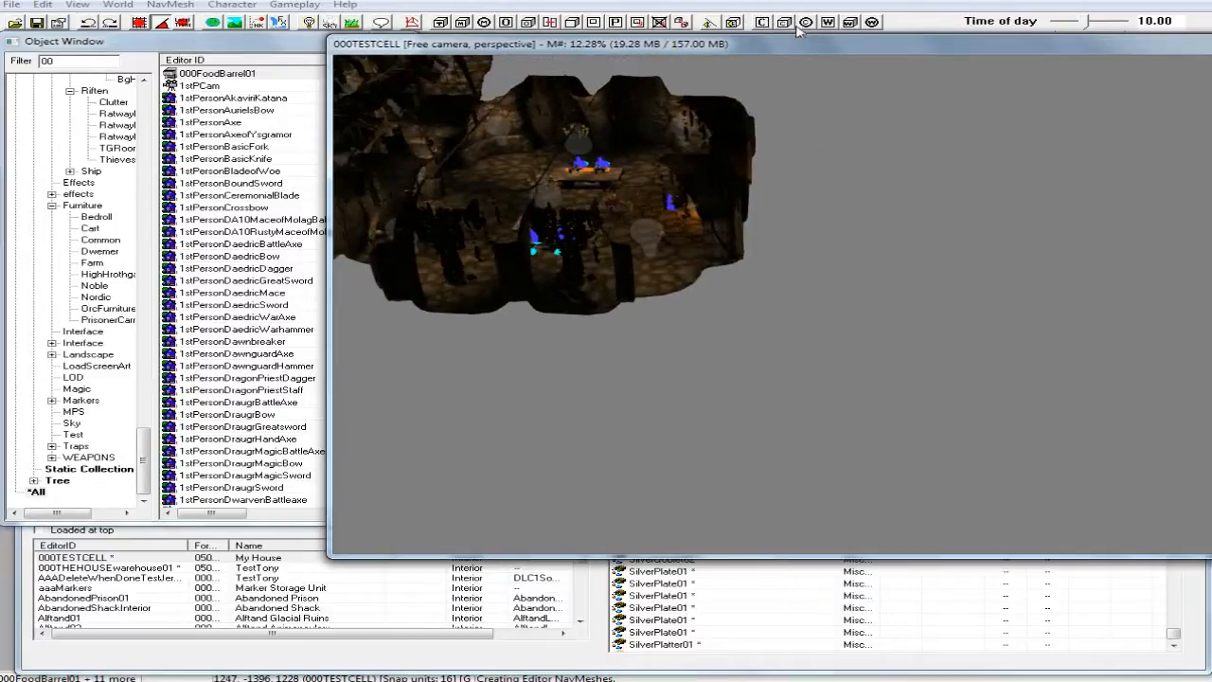
middle_click_drag(735, 102, 864, 225)
scroll(795, 180, "up", 3)
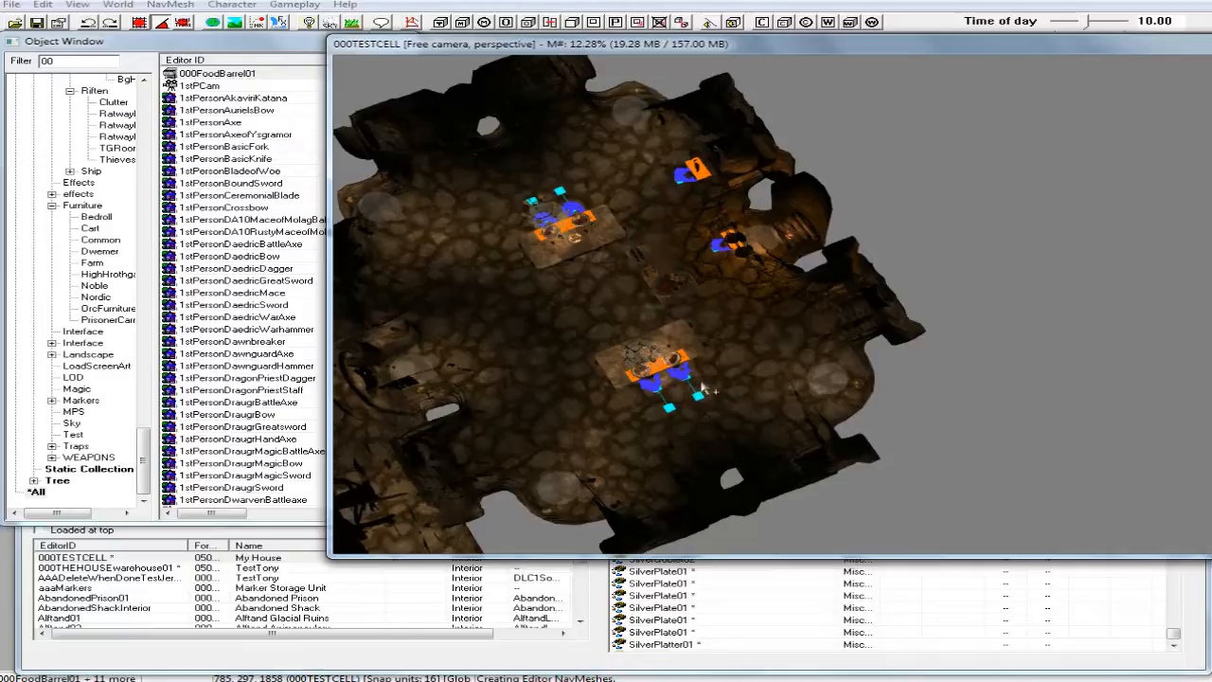
middle_click_drag(764, 368, 920, 364, "shift")
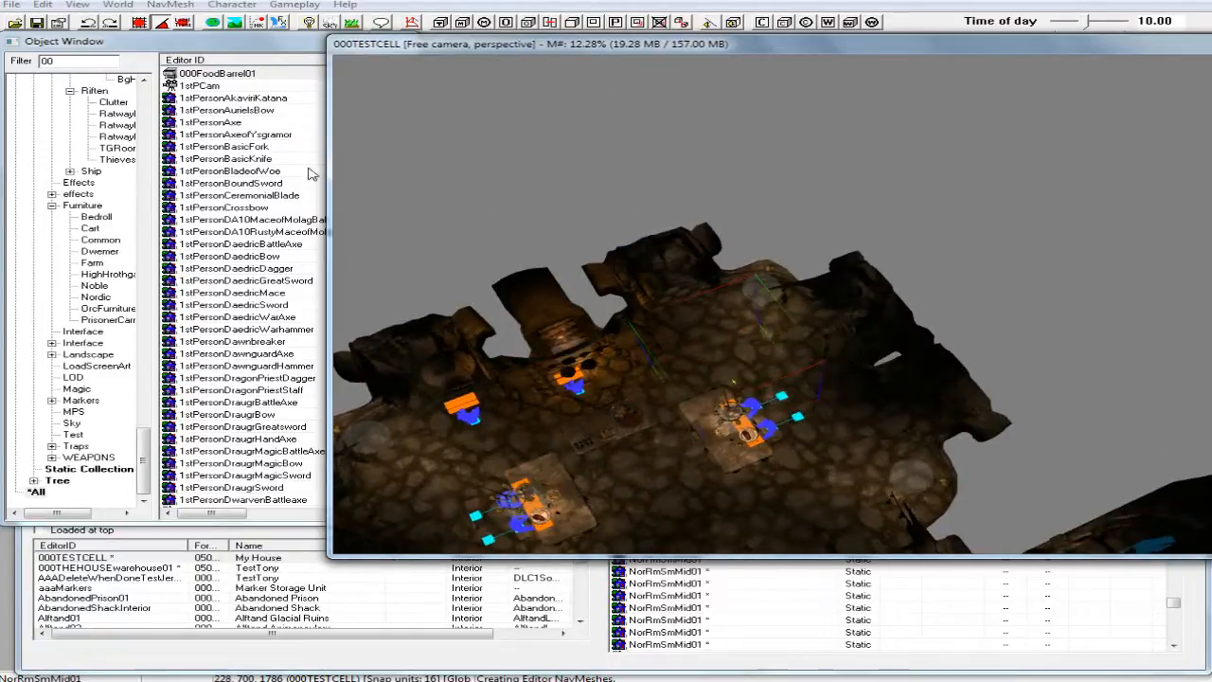
Filter the objects by "Butter" and inspect the properties of the activator BYOHCraftingButterChurn without changing them.
left_click(16, 64)
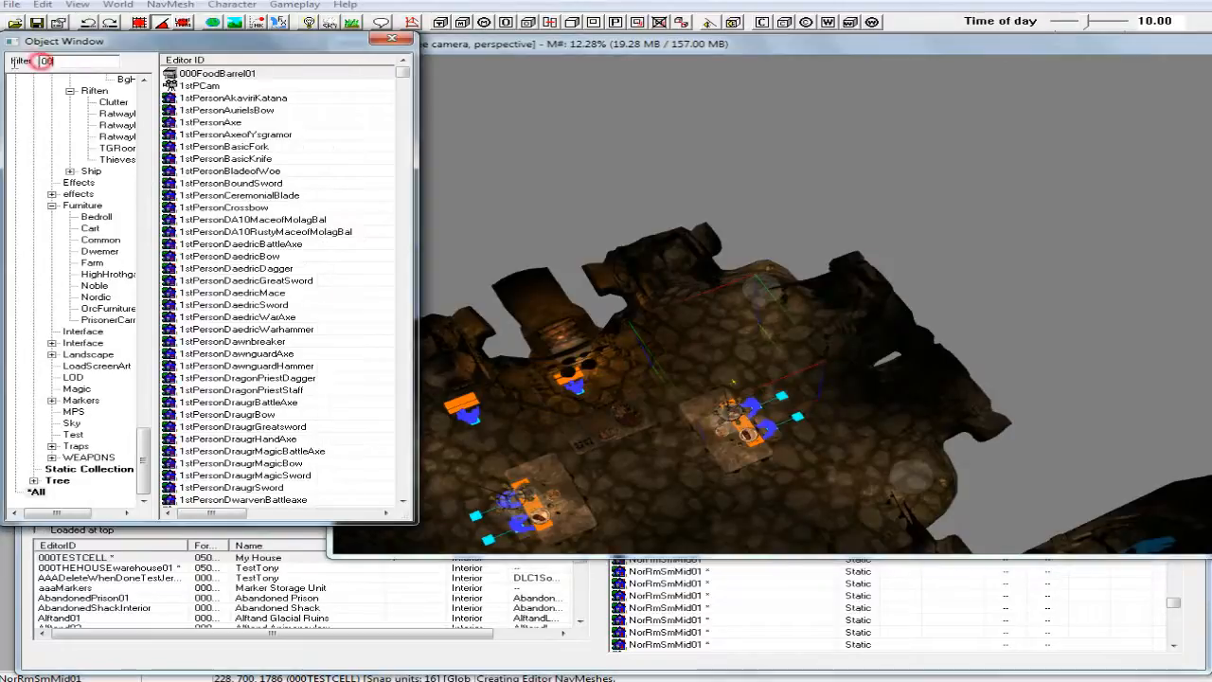
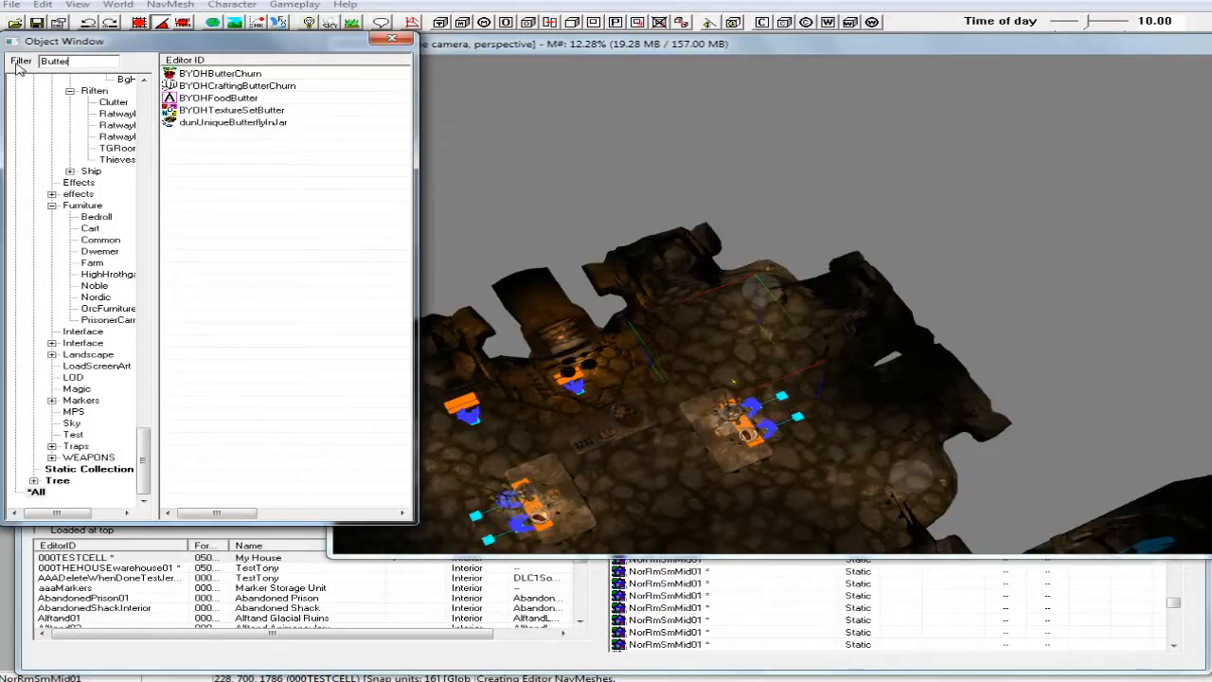
left_click(250, 87)
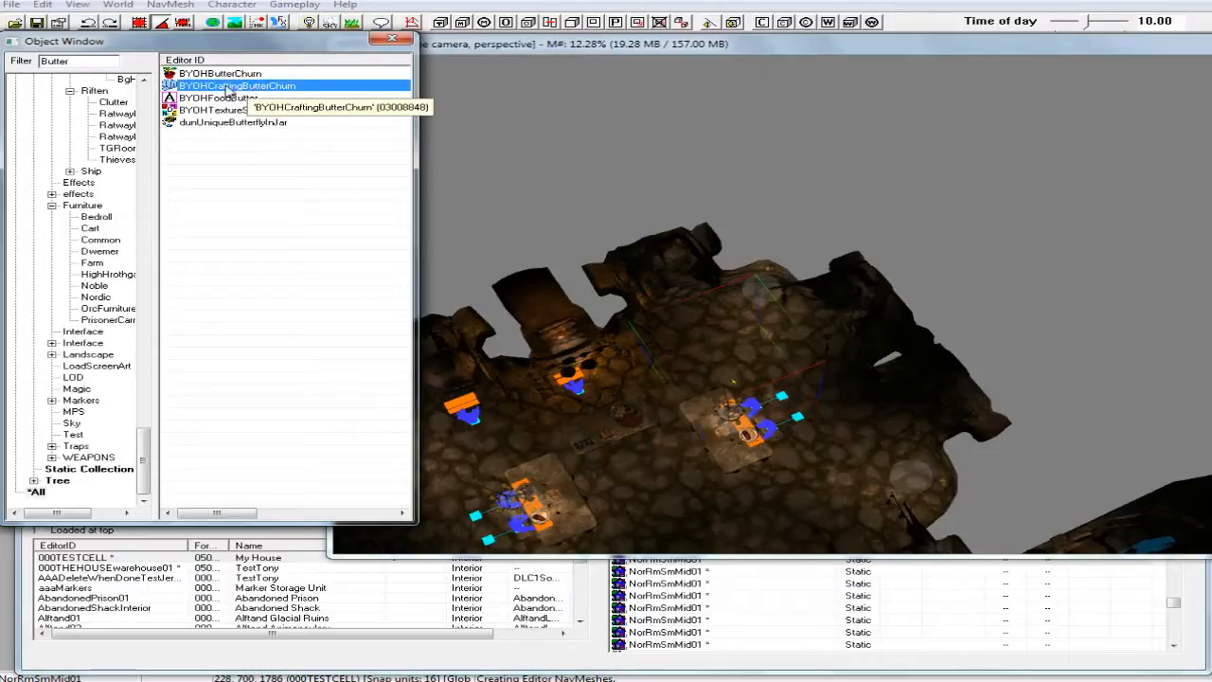
right_click(229, 90)
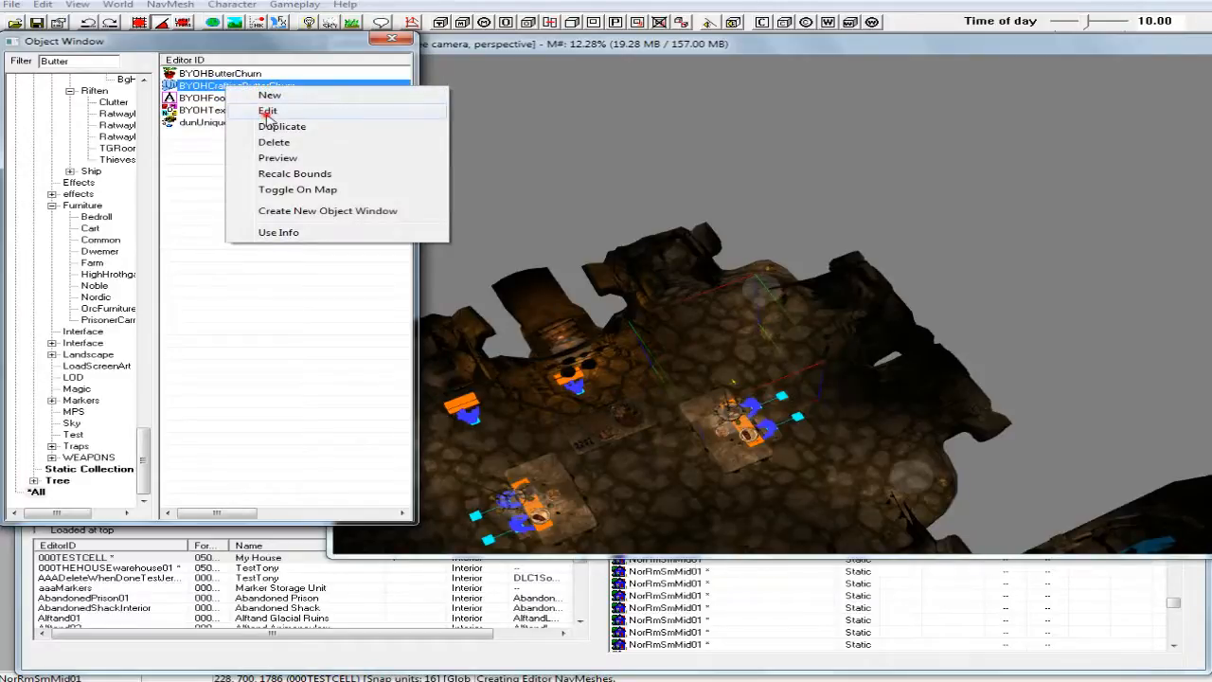
left_click(268, 111)
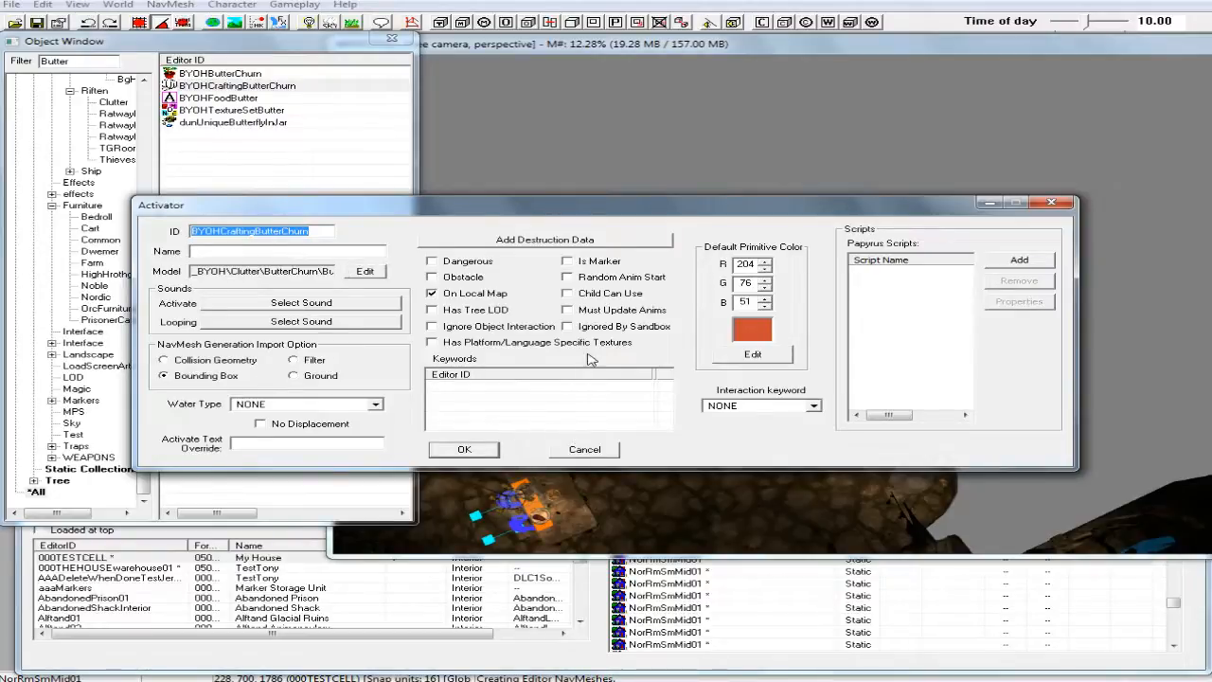
left_click(584, 450)
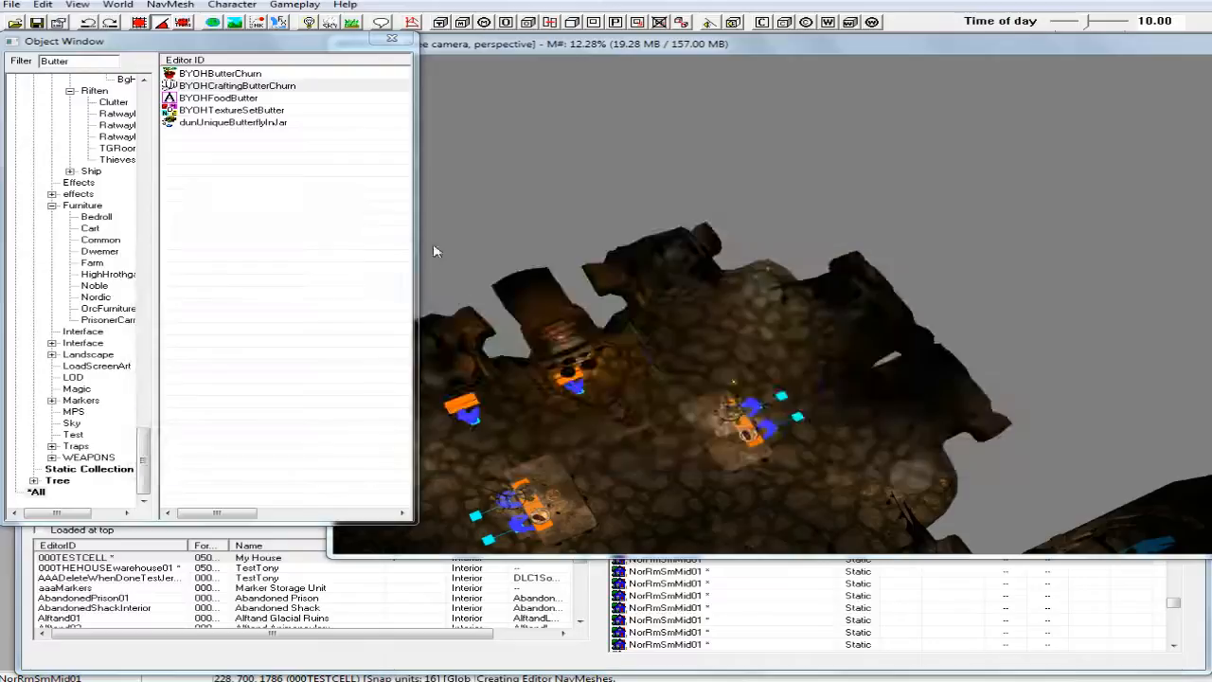
Duplicate the activator BYOHCraftingButterChurn and select the copy.
right_click(239, 88)
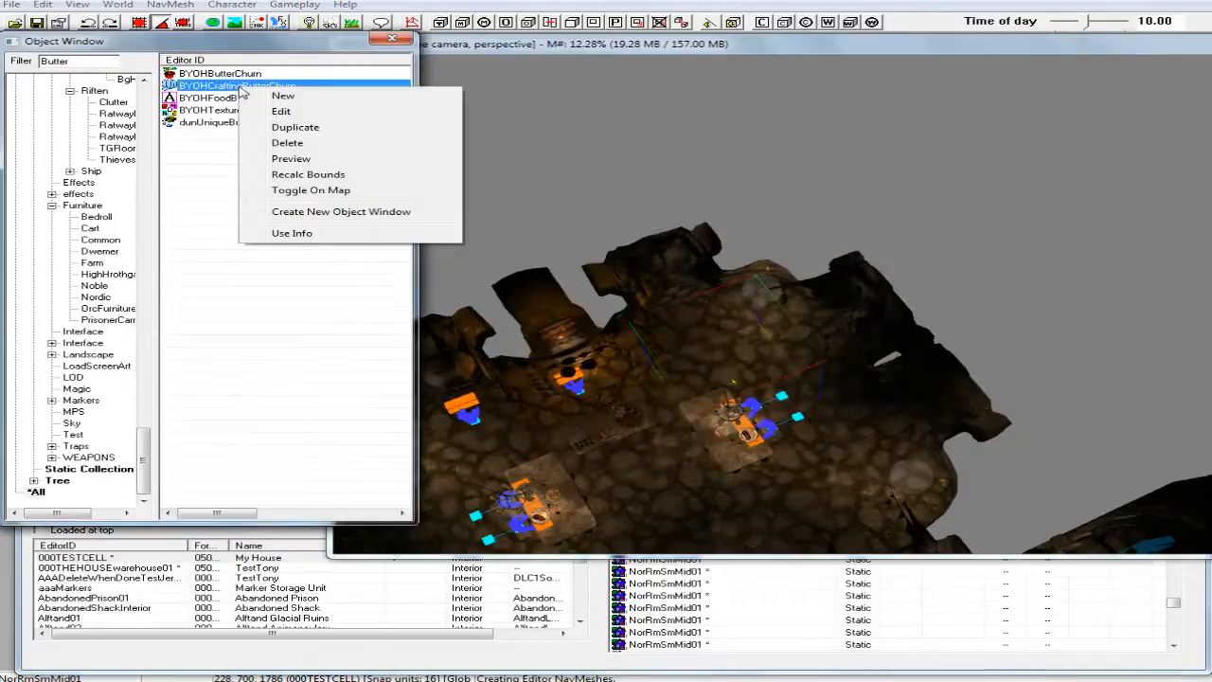
left_click(286, 128)
left_click(250, 100)
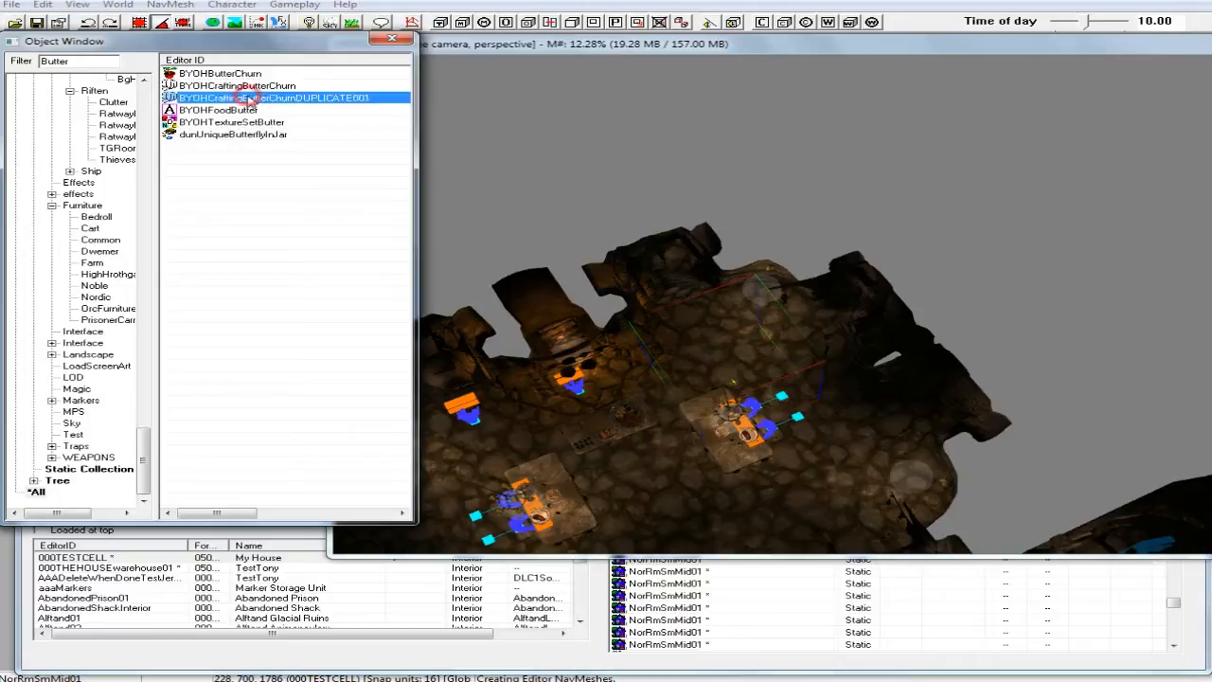
Rename the duplicated churn 000BYOHCraftingButterChurn01, choosing to rename it rather than create a new object.
left_click(302, 100)
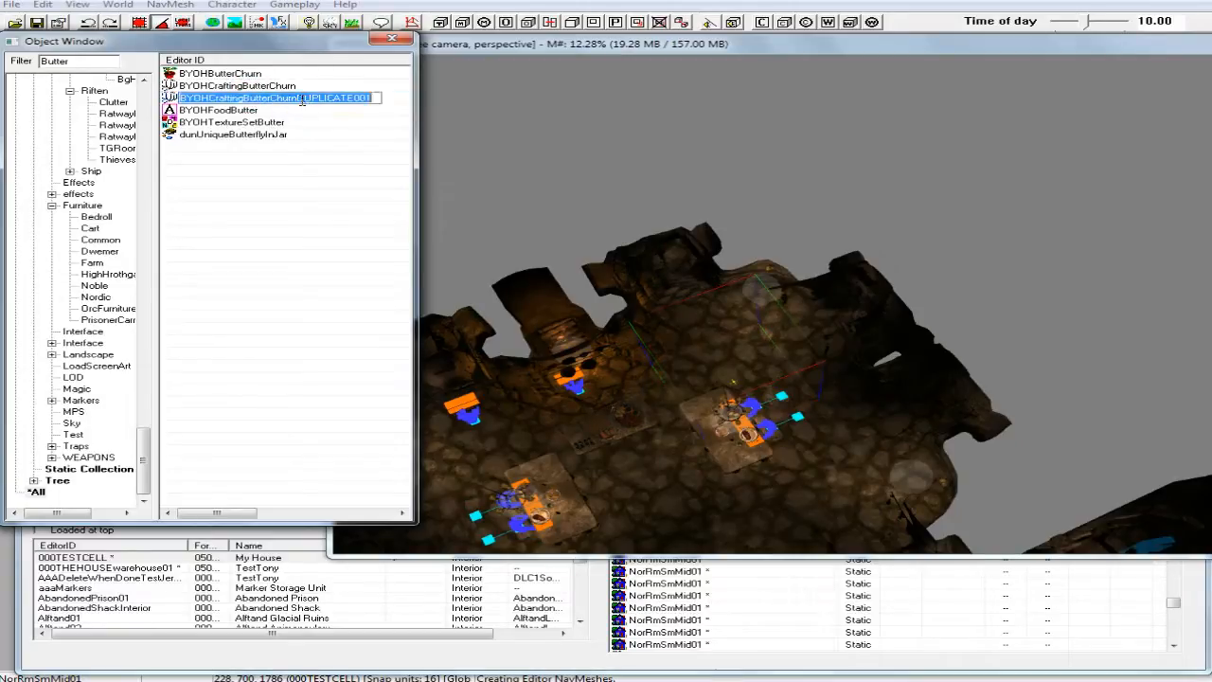
left_click(181, 98)
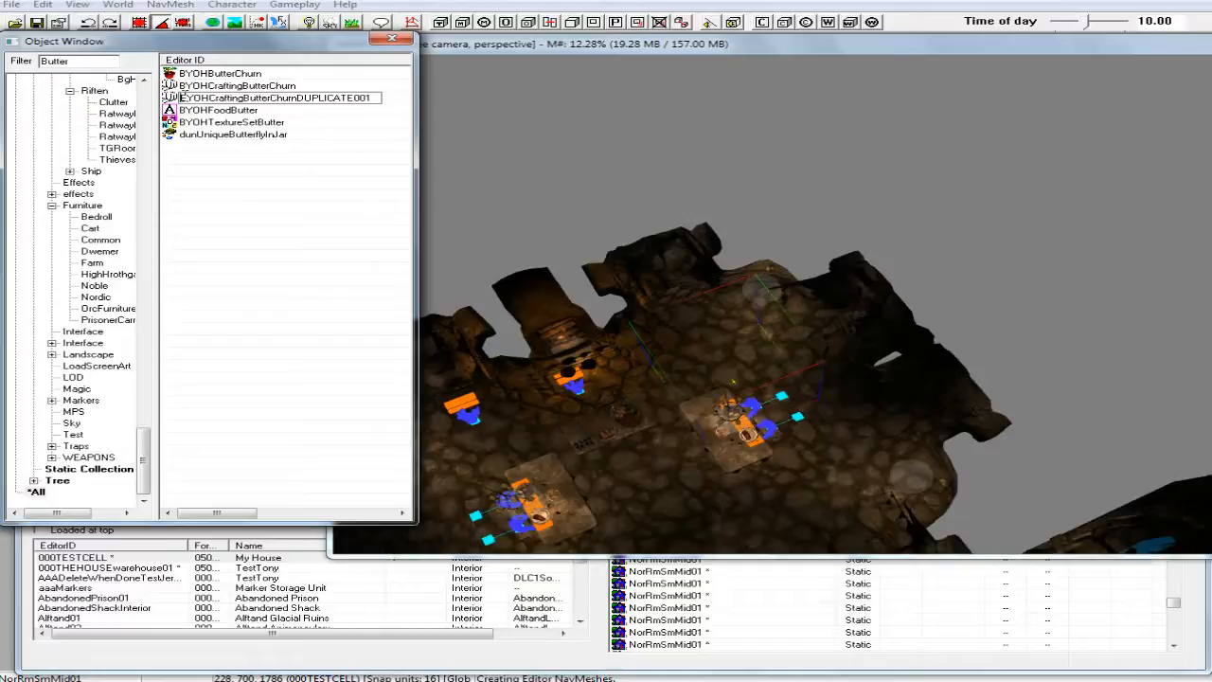
type("L00")
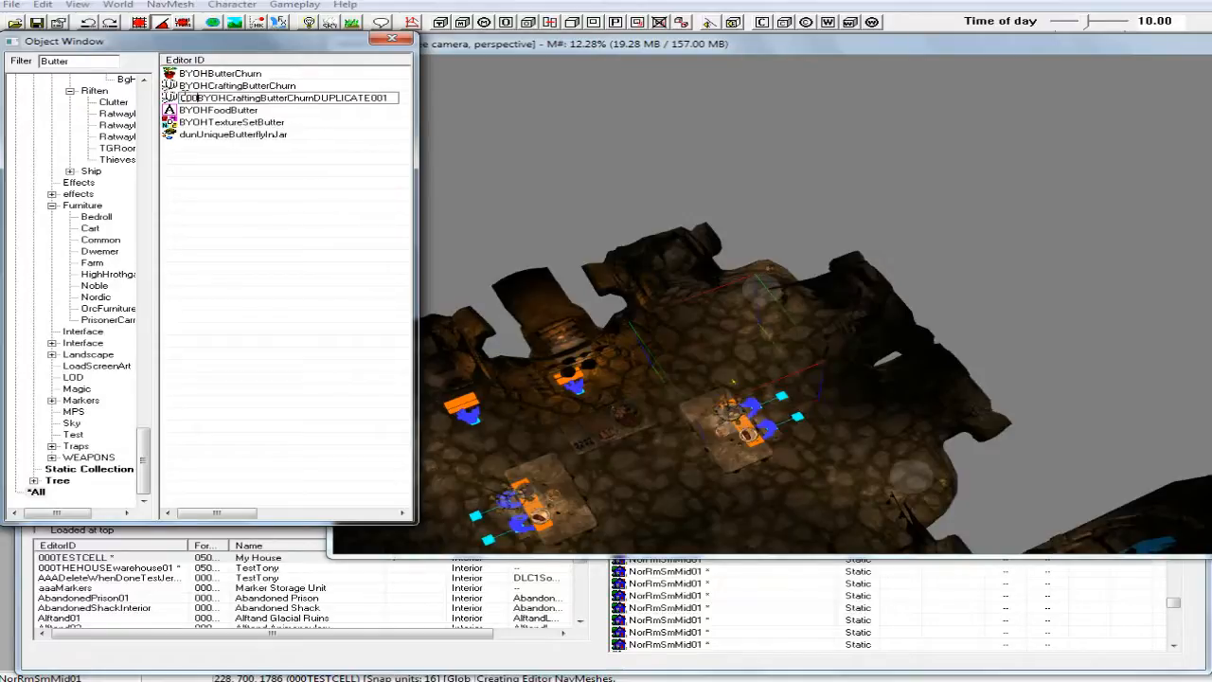
left_click_drag(314, 98, 389, 99)
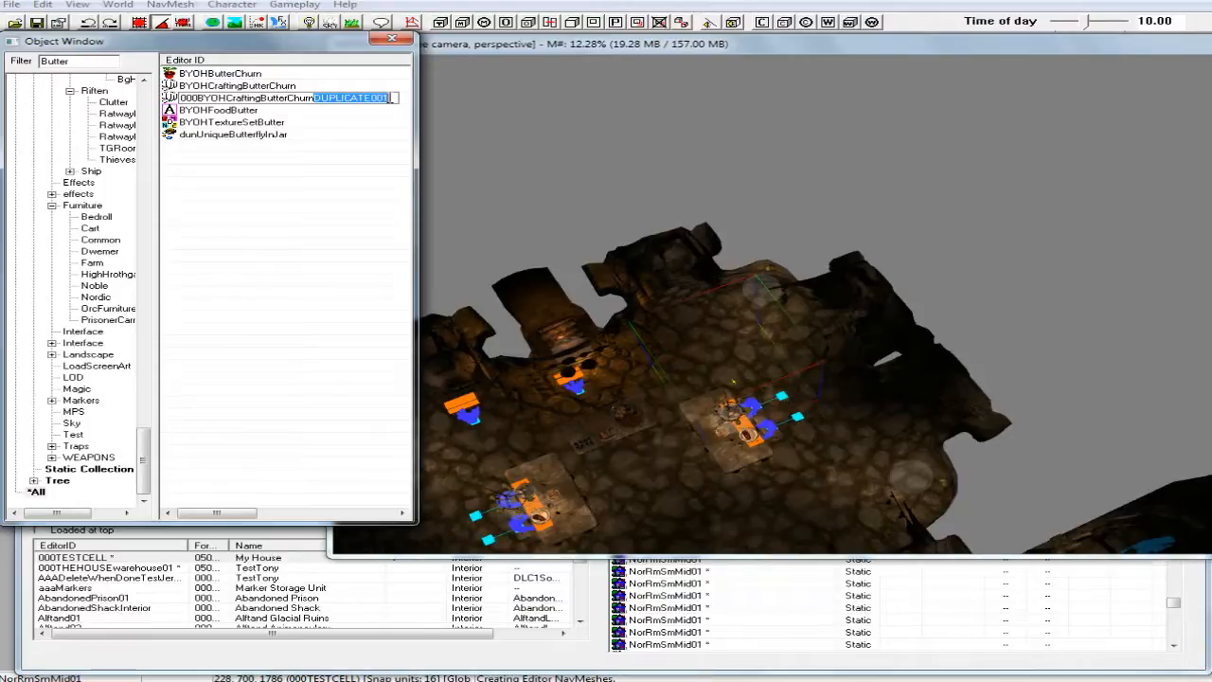
key("Delete")
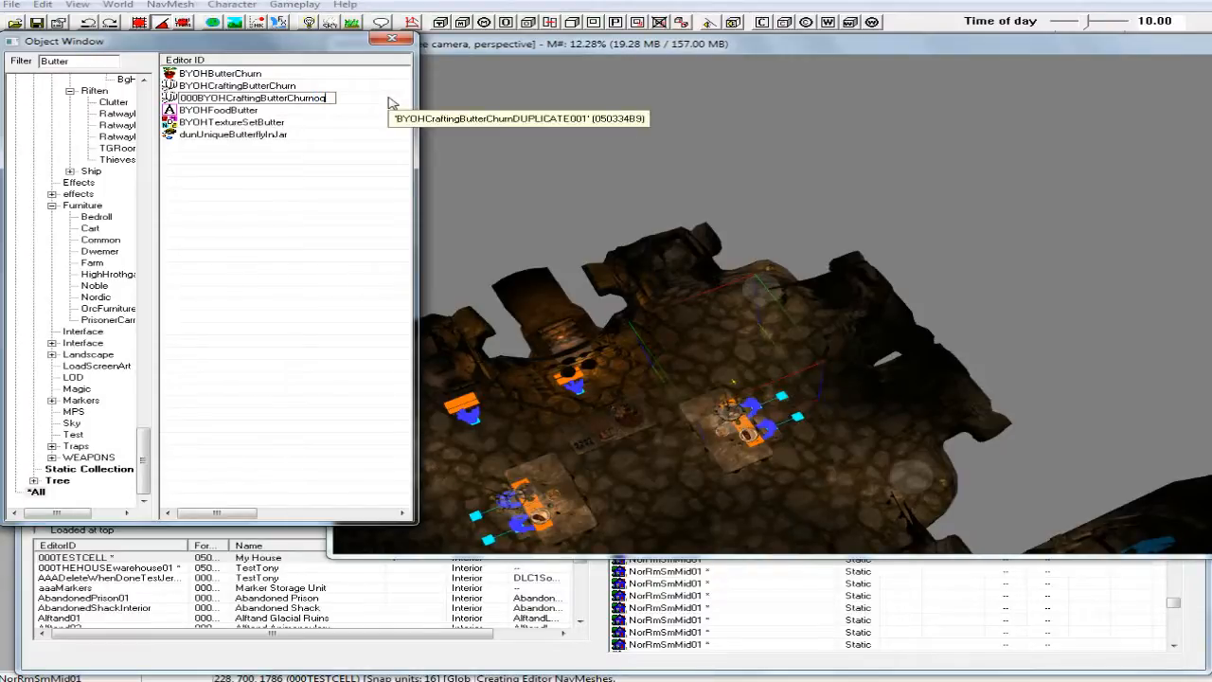
type("01")
left_click(314, 169)
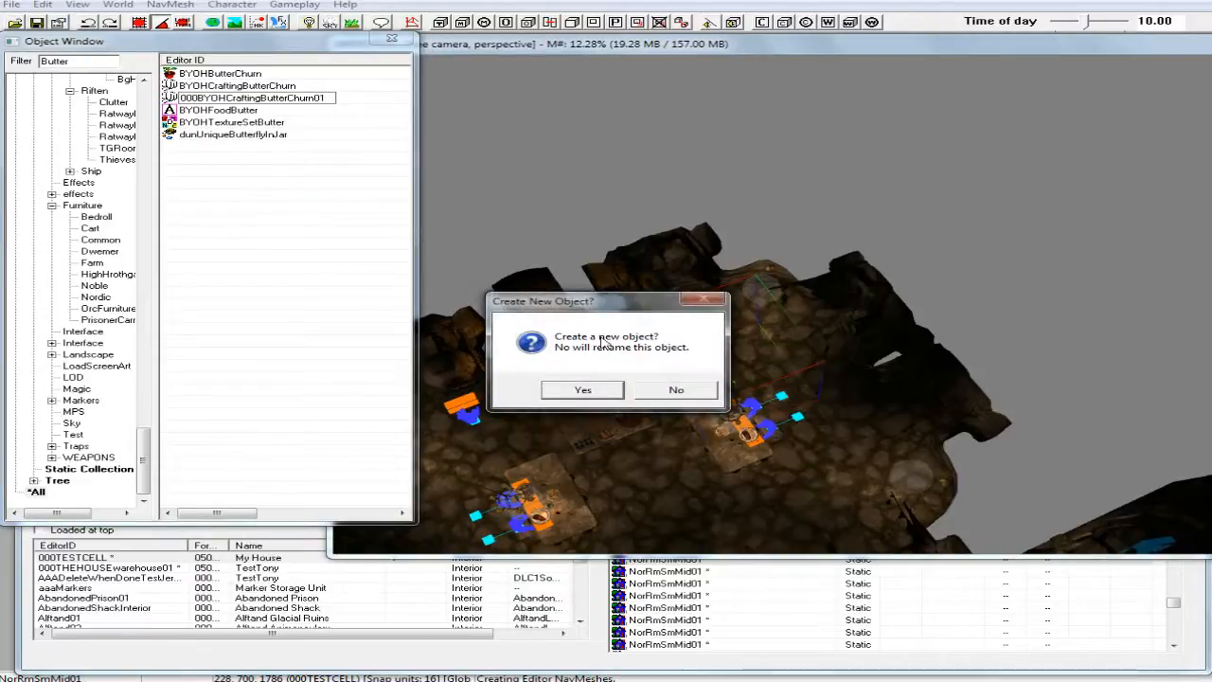
left_click(678, 390)
left_click(669, 390)
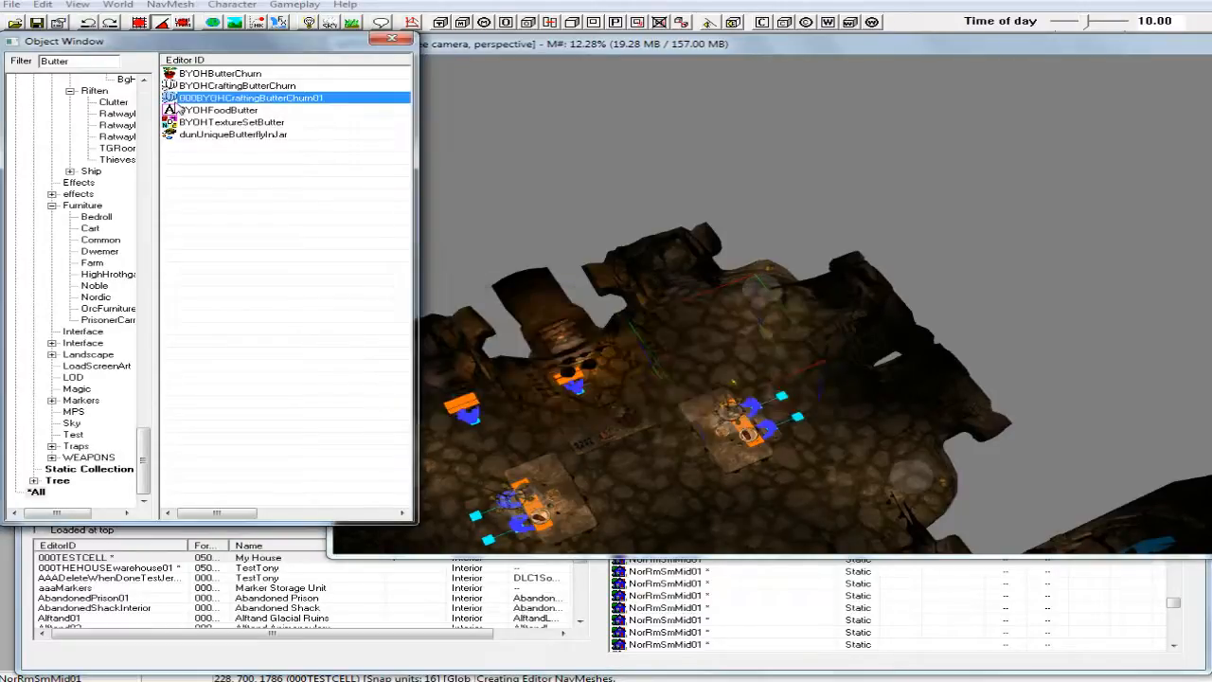
Restore the bright view lighting and place 000BYOHCraftingButterChurn01 on the floor near the wall between the two barrel pyramids.
left_click(678, 52)
key("a")
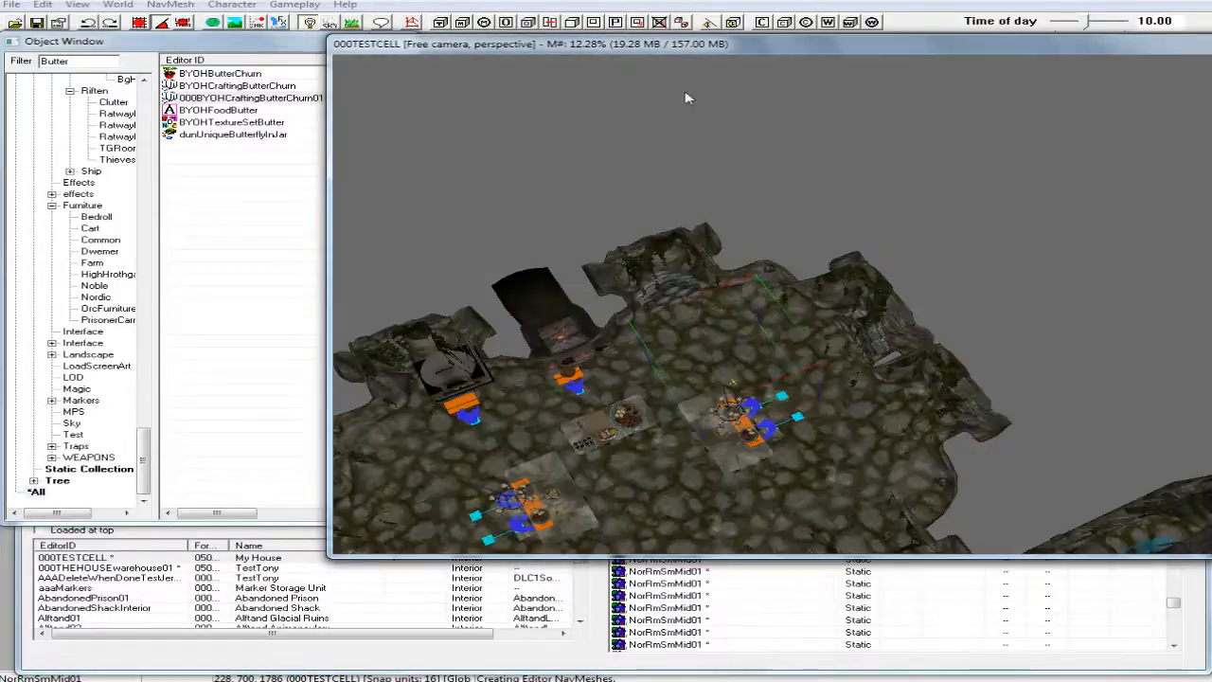
scroll(722, 305, "up", 3)
scroll(726, 324, "up", 3)
left_click(802, 125)
mouse_move(760, 269)
middle_mouse_down("shift")
mouse_move(763, 250)
mouse_move(770, 262)
middle_mouse_up("shift")
scroll(760, 263, "up", 5)
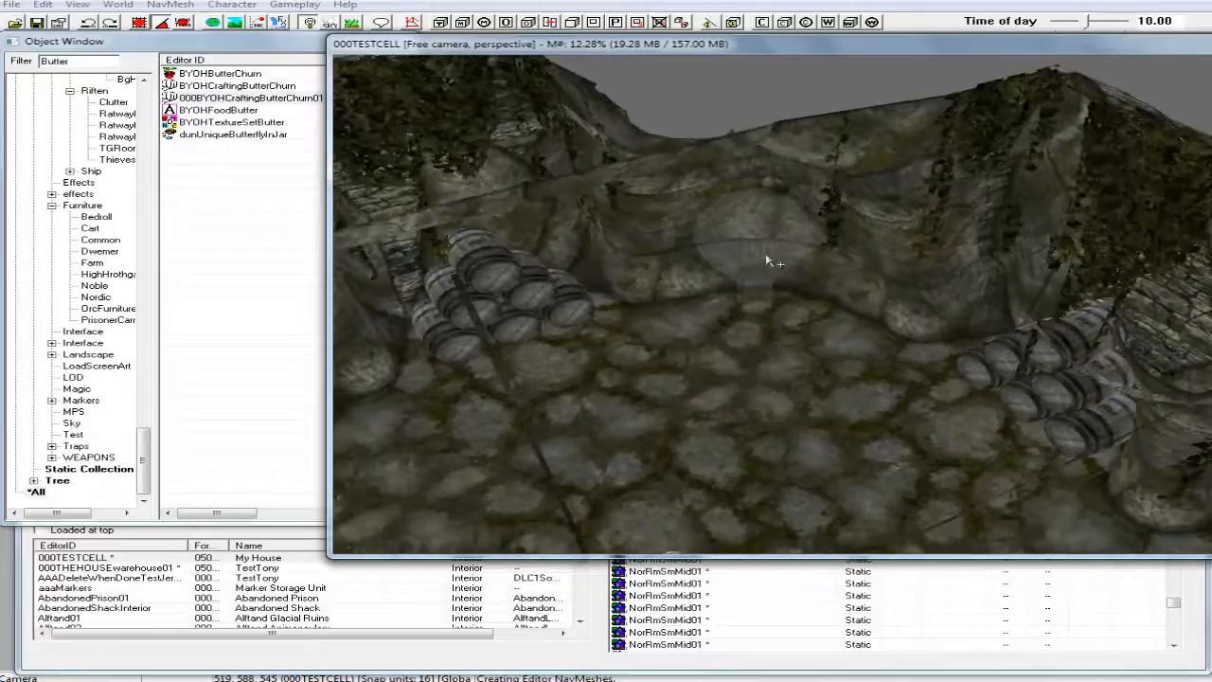
left_click(202, 99)
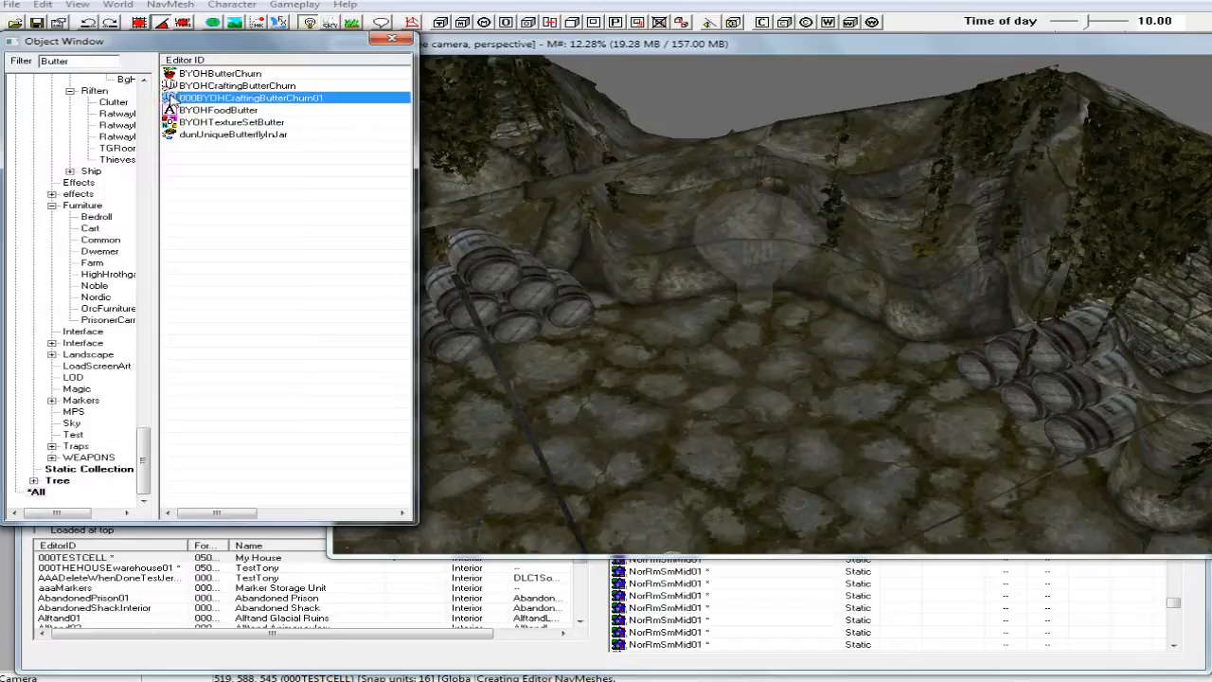
left_click_drag(171, 98, 758, 353)
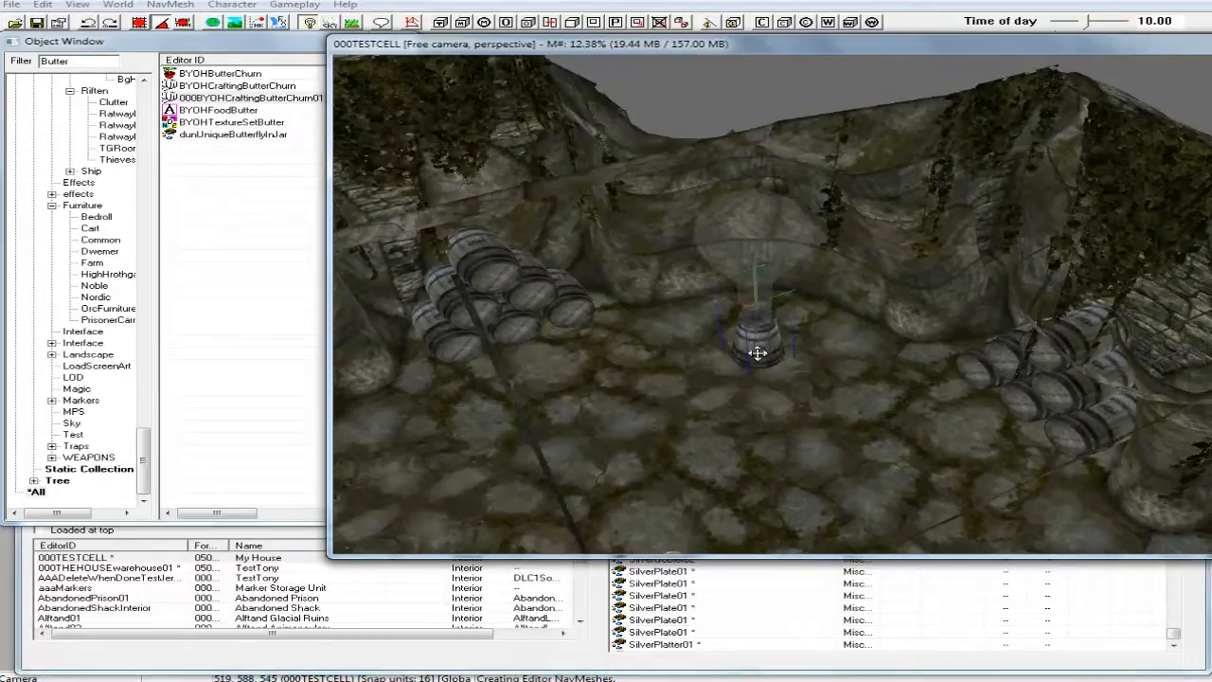
mouse_move(756, 344)
left_mouse_down()
mouse_move(737, 348)
mouse_move(756, 343)
left_mouse_up()
mouse_move(753, 324)
middle_mouse_down()
mouse_move(730, 321)
mouse_move(738, 309)
middle_mouse_up()
scroll(730, 324, "up", 3)
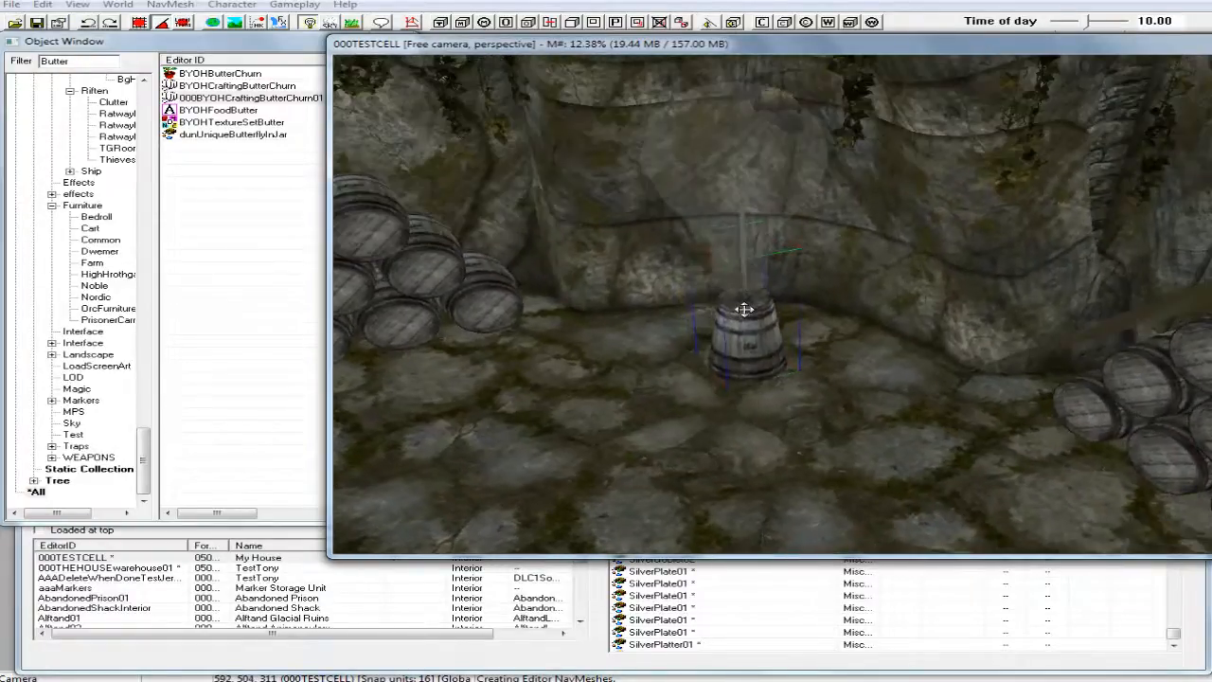
Preview the BYOHButterChurn model, close the preview, and open the object's flora properties.
left_click(227, 74)
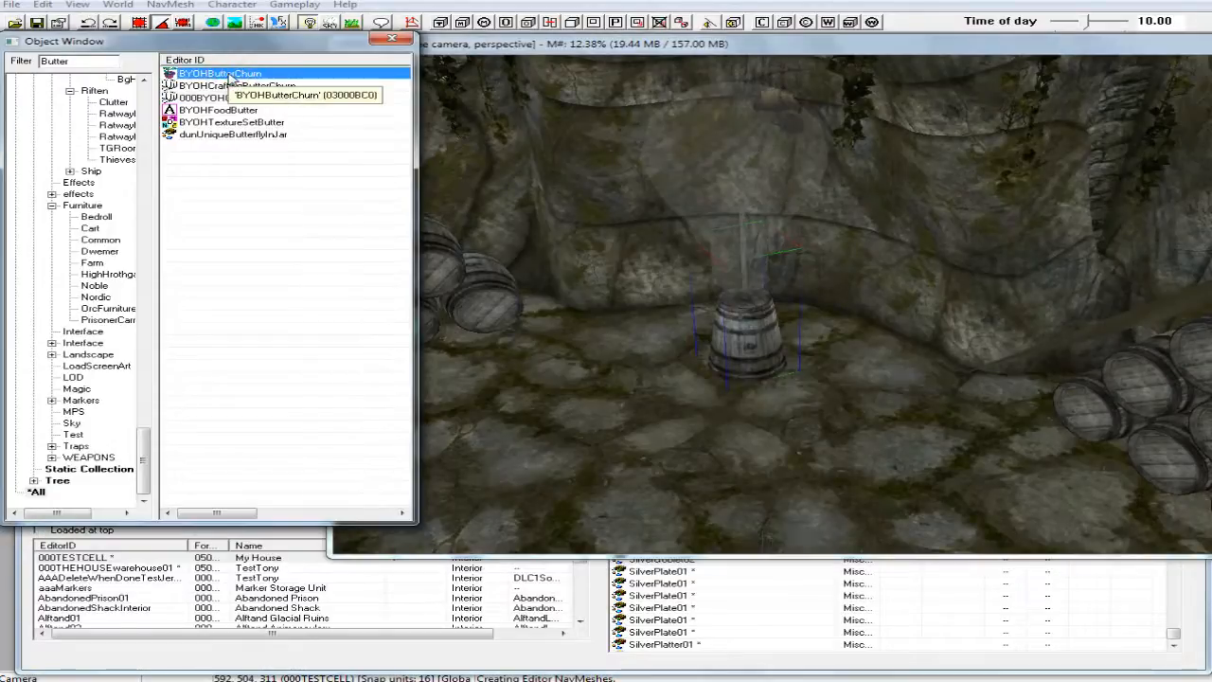
right_click(229, 74)
left_click(280, 146)
left_click_drag(511, 262, 465, 284)
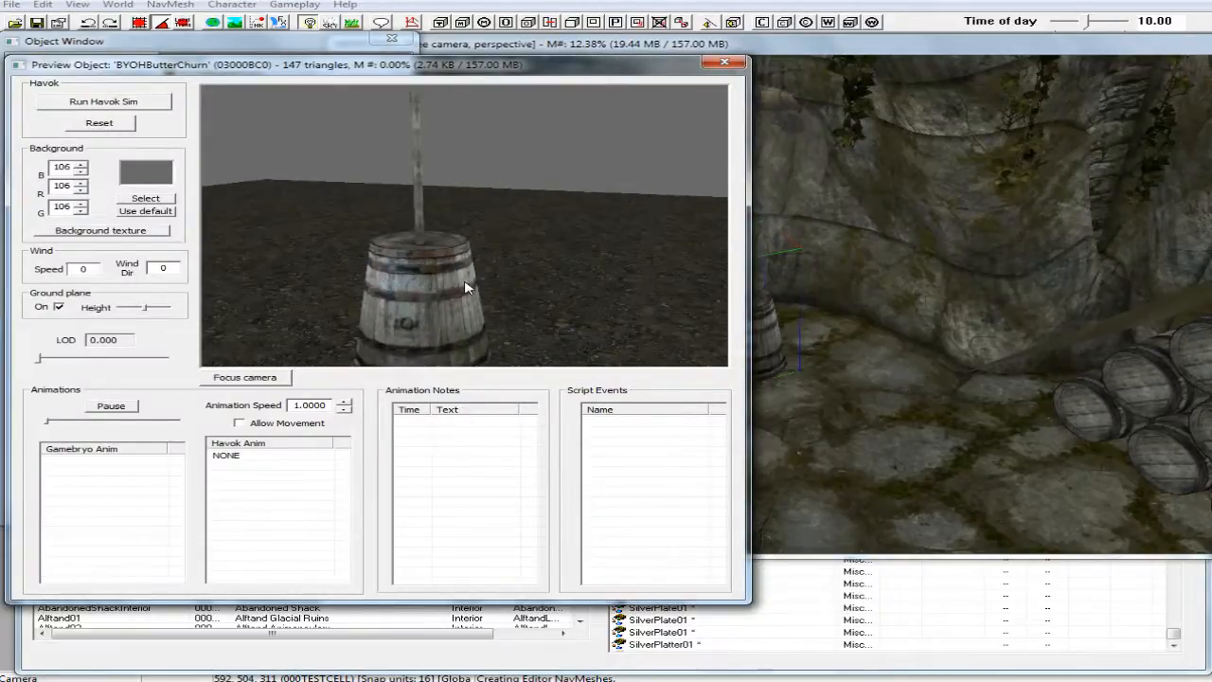
left_click(724, 61)
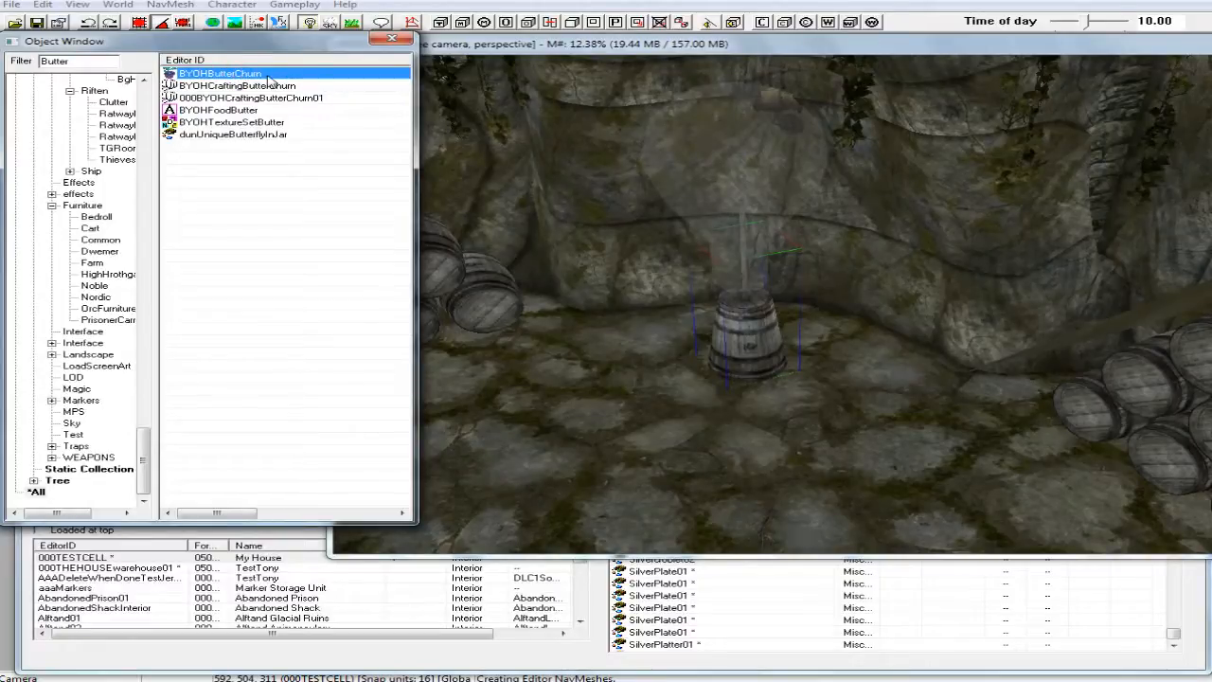
double_click(269, 80)
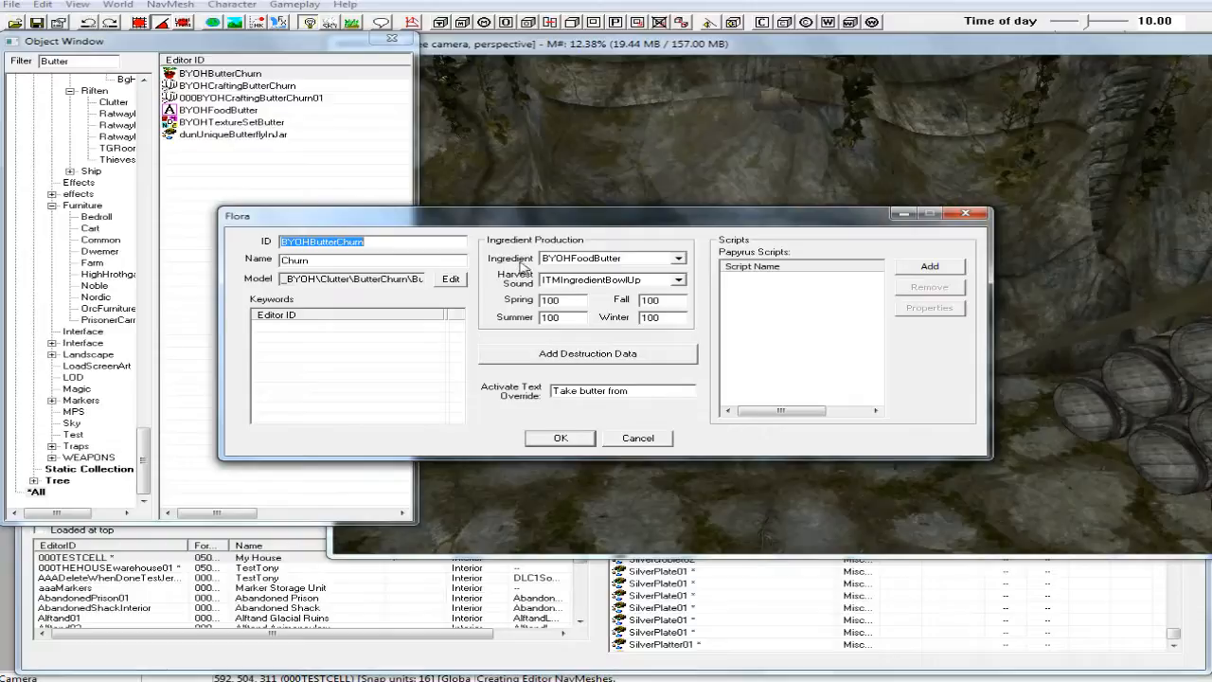
left_click(637, 438)
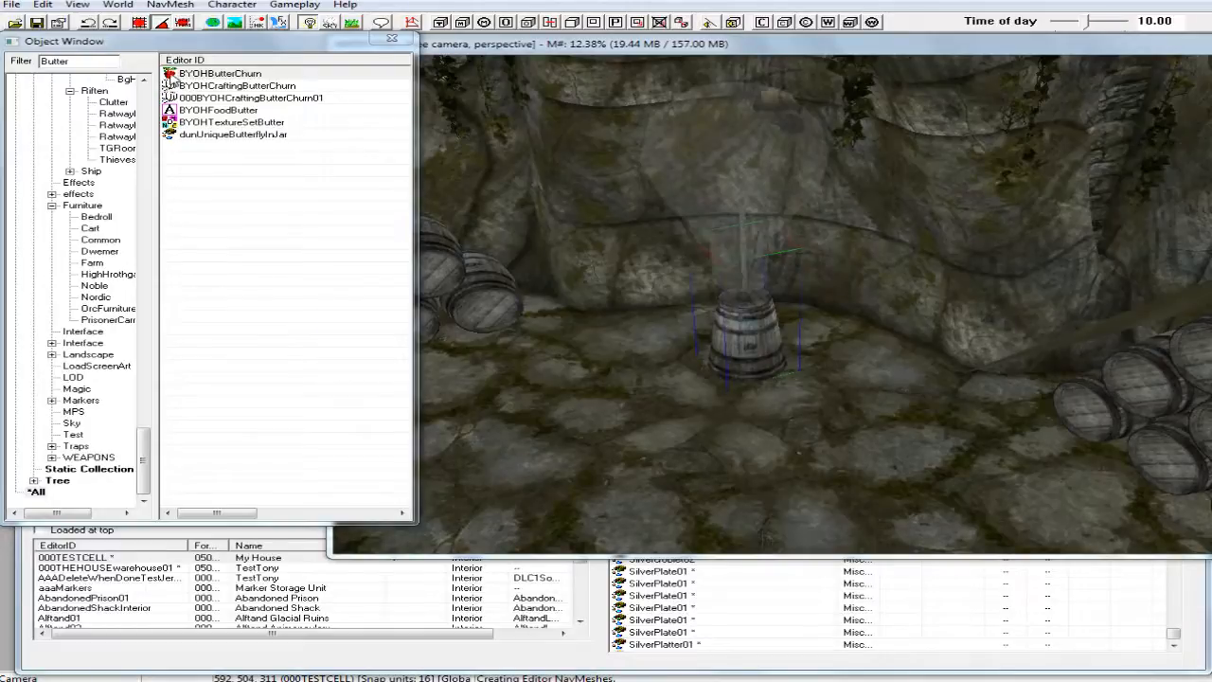
left_click(762, 430)
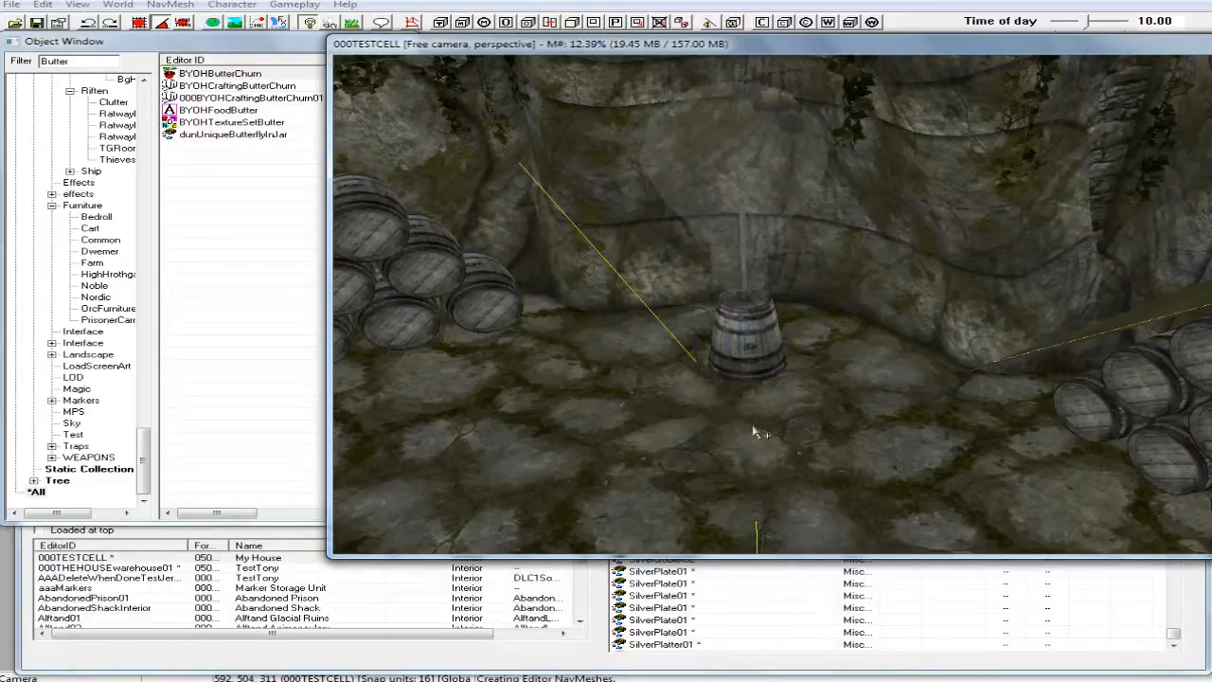
scroll(756, 417, "down", 3)
scroll(765, 341, "down", 3)
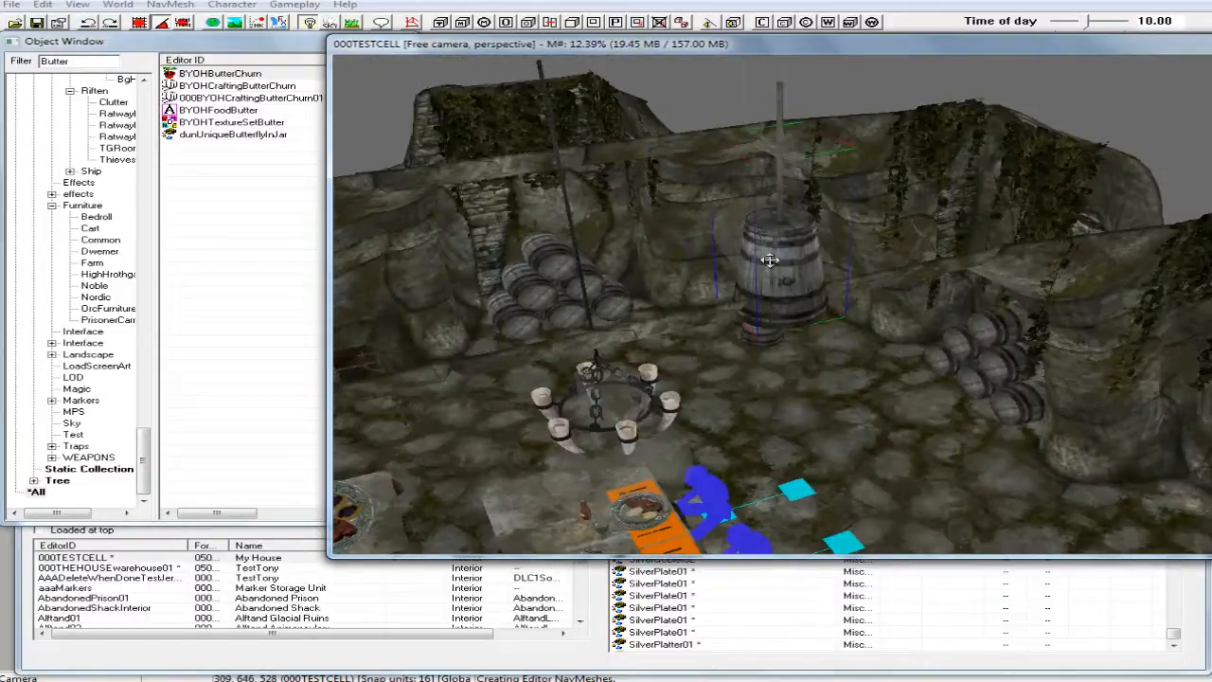
key("Delete")
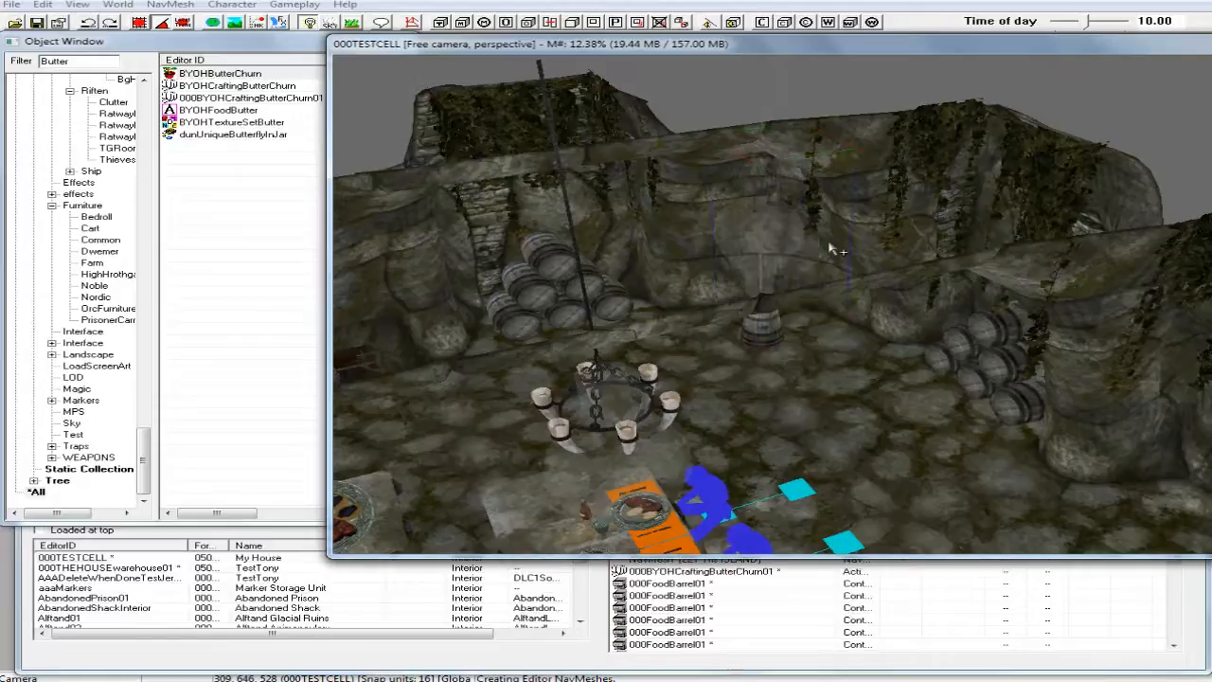
Place the BYOHButterChurn flora object on the floor directly in front of the existing crafting churn.
scroll(776, 331, "up", 6)
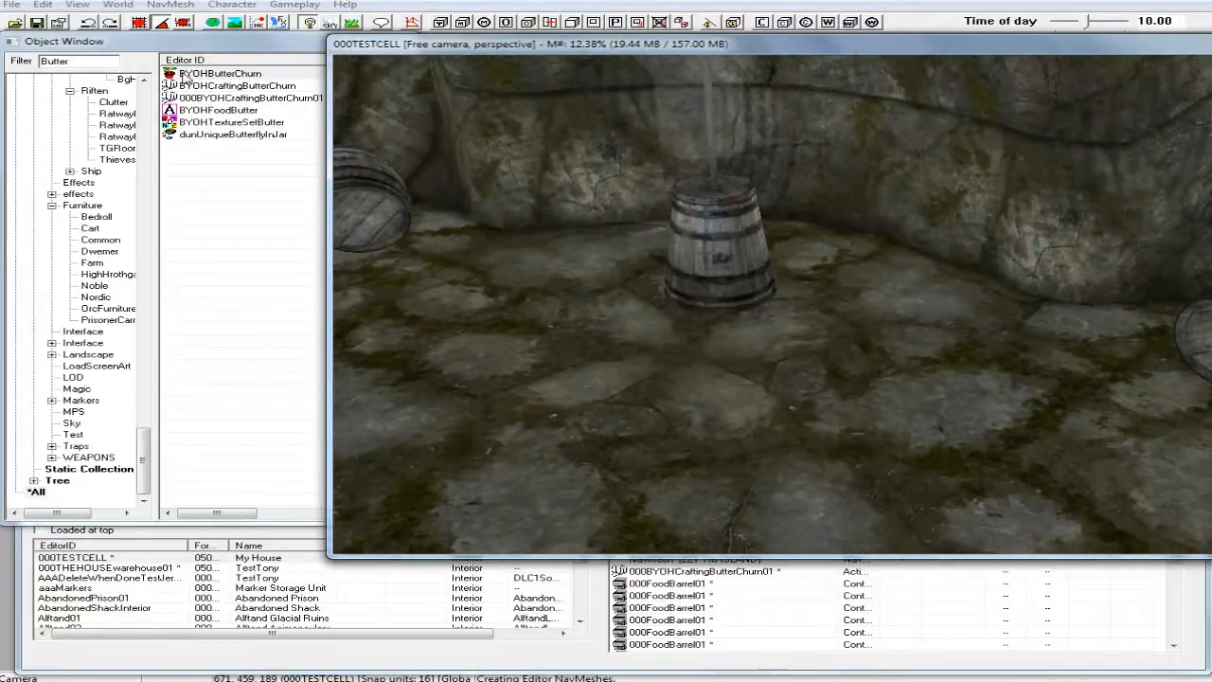
left_click(182, 74)
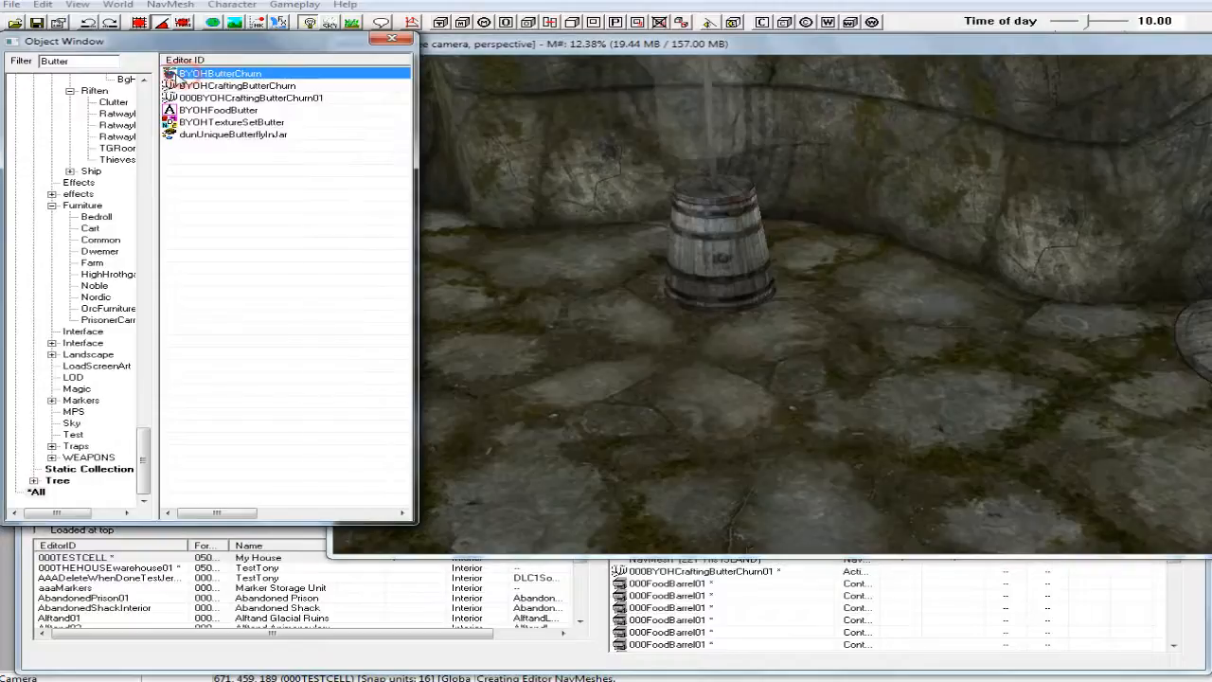
left_click(284, 60)
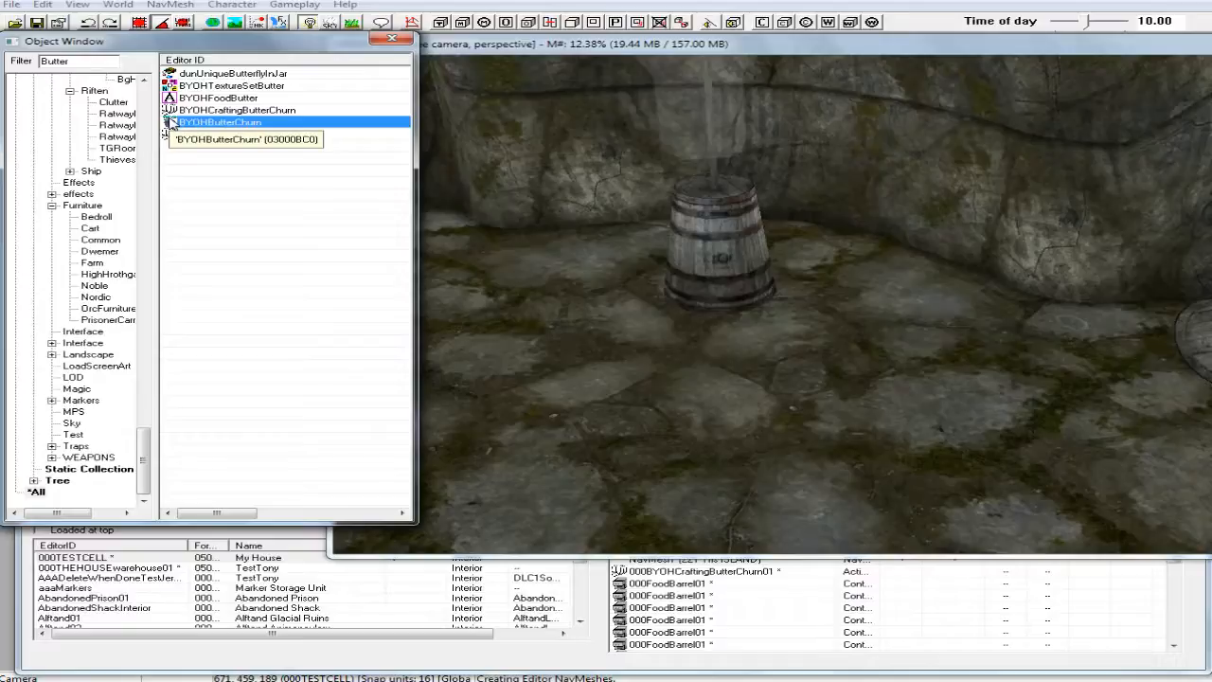
left_click_drag(171, 123, 726, 379)
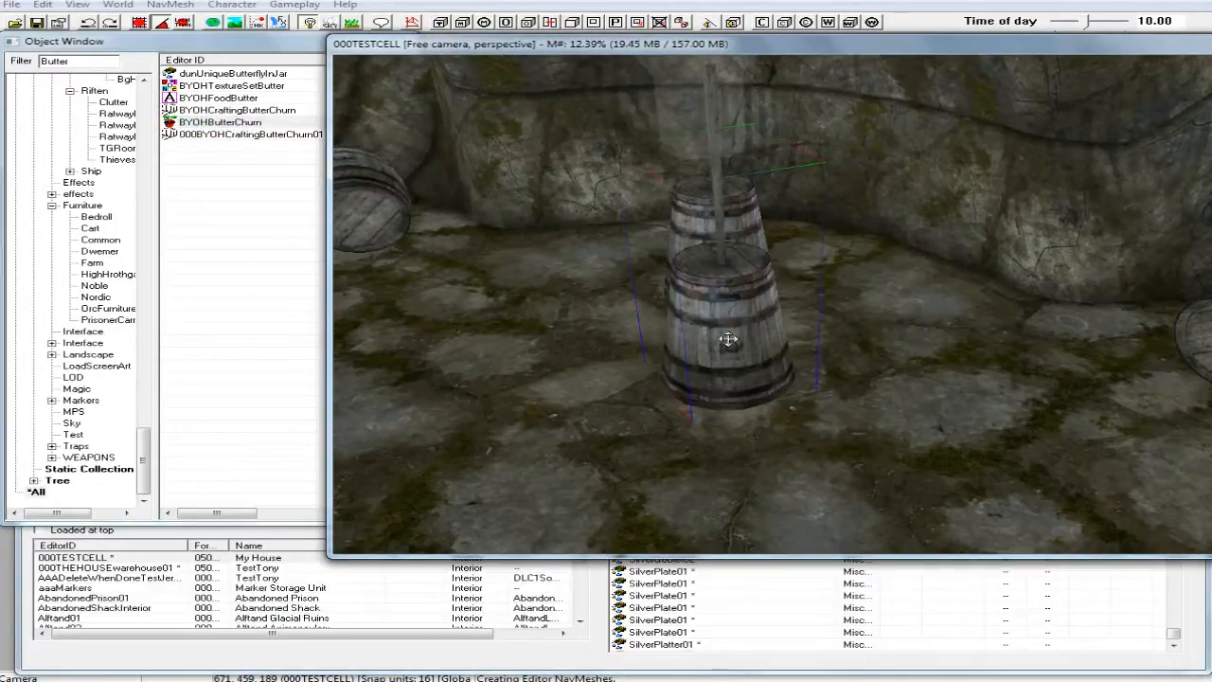
Check the ingredient setting in the placed BYOHButterChurn's base object, and close its properties without changes.
double_click(727, 339)
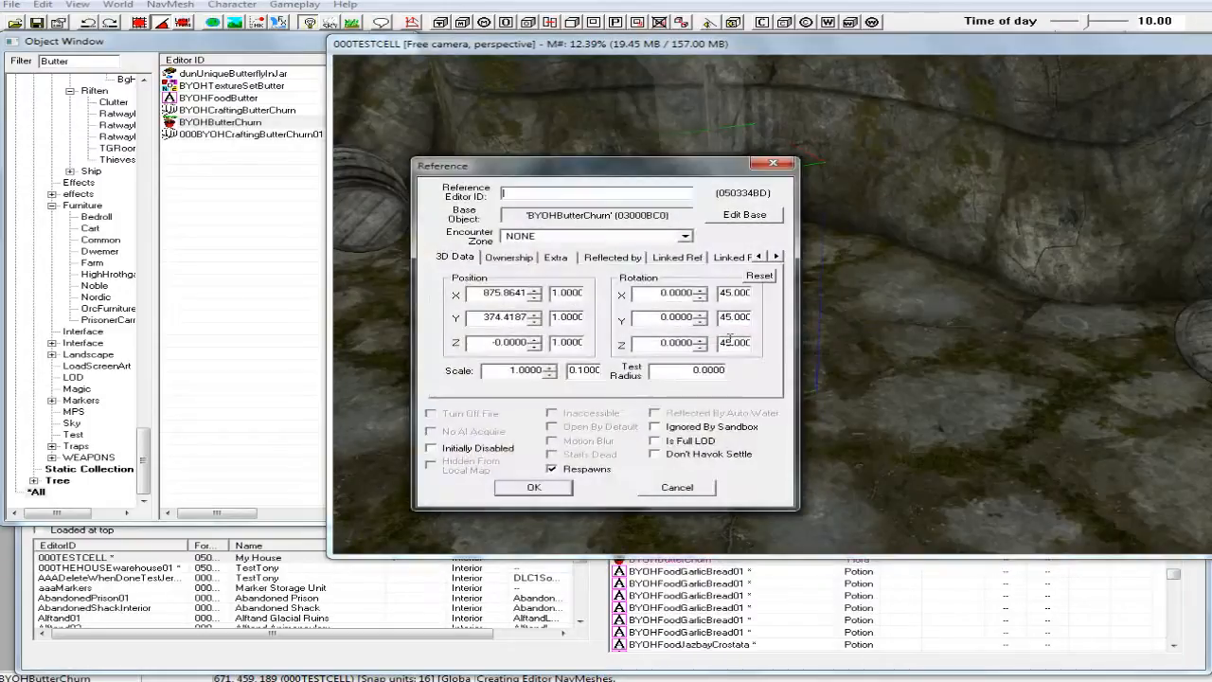
left_click(745, 215)
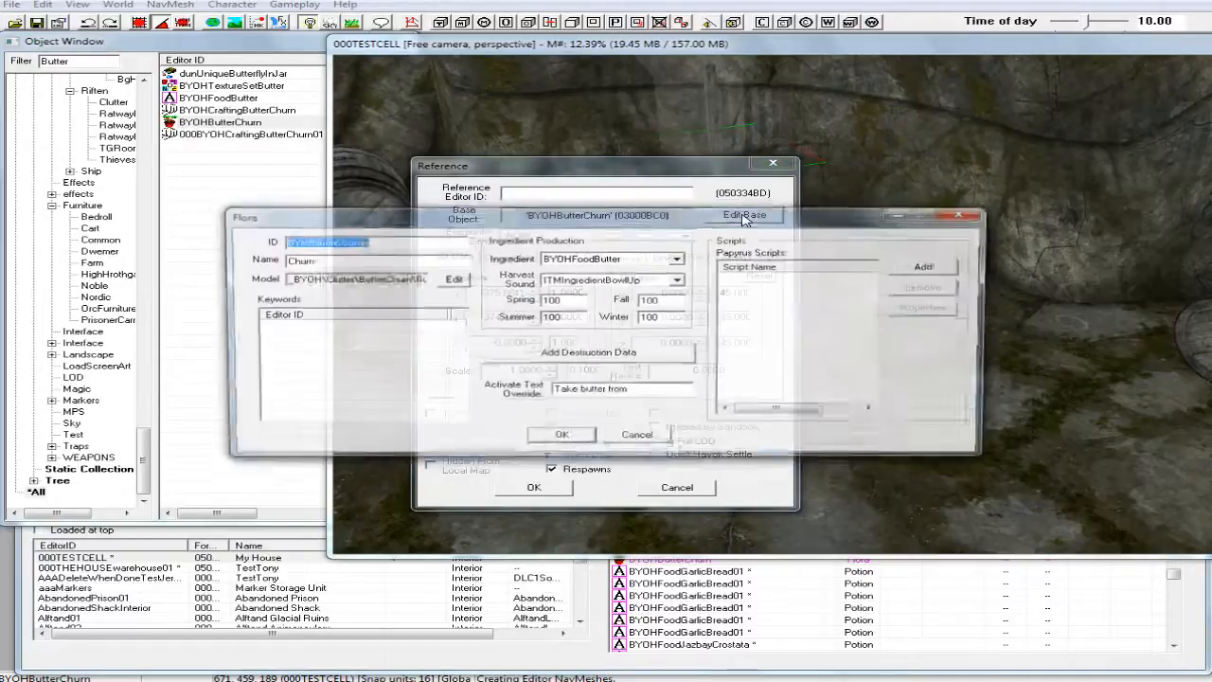
left_click(678, 258)
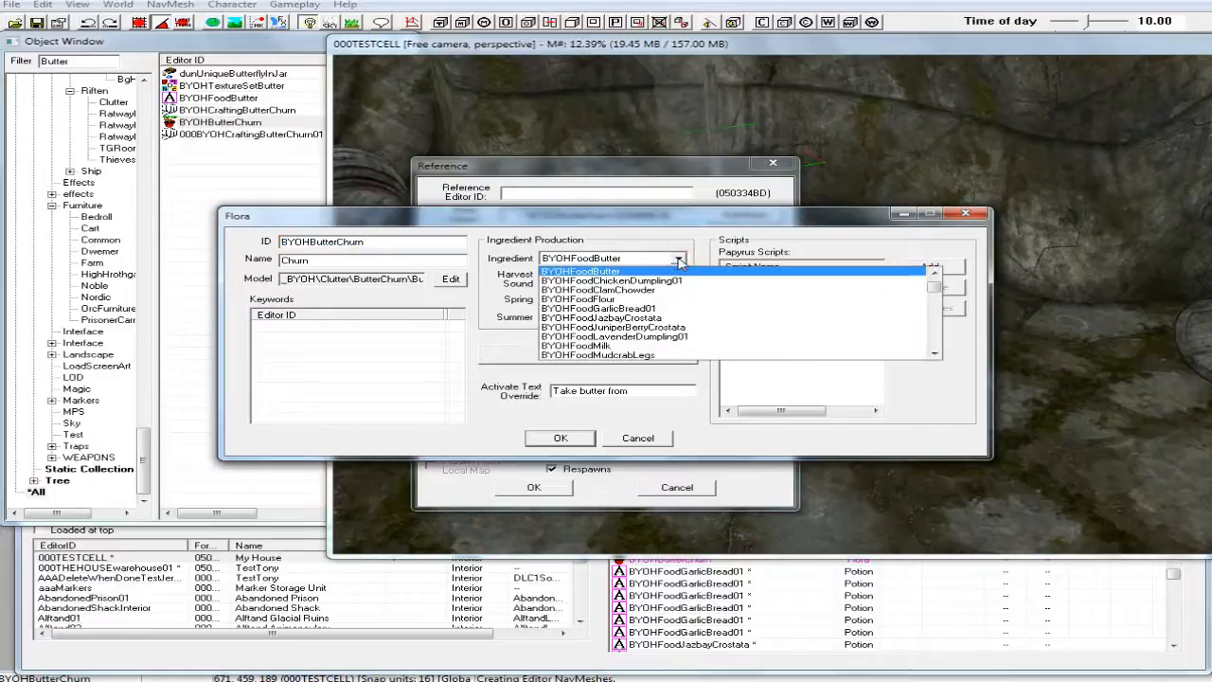
left_click(678, 259)
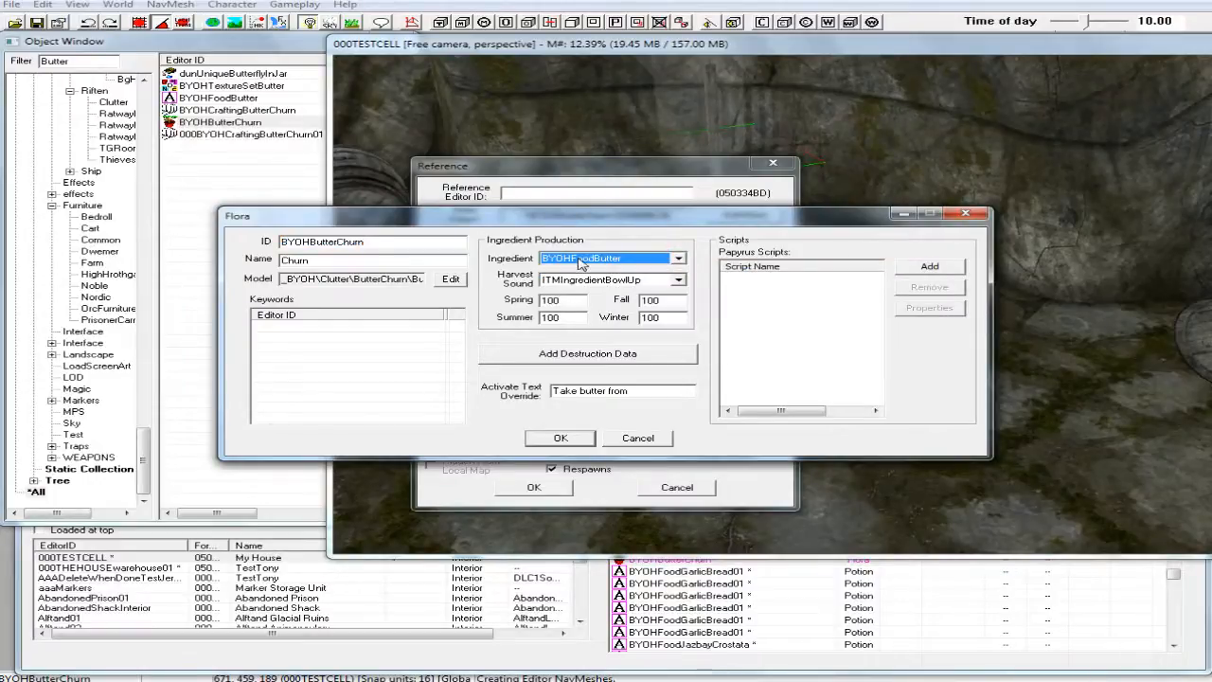
left_click(560, 438)
left_click(536, 488)
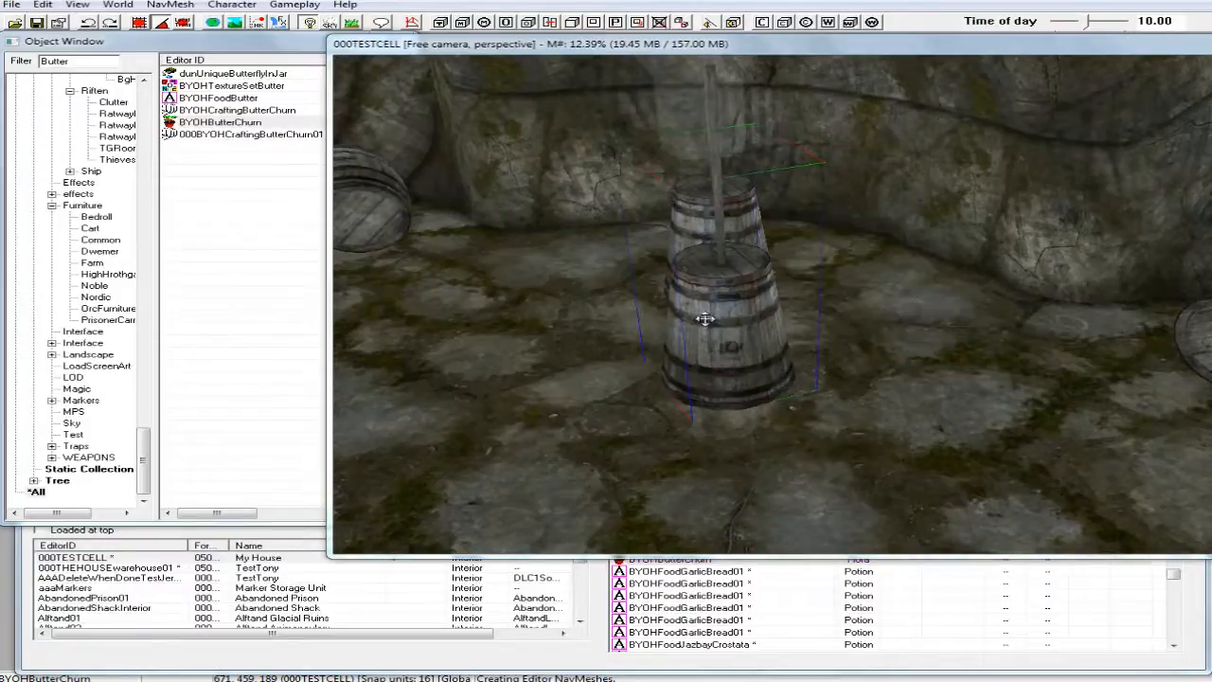
Delete the crafting churn placed behind the new one, along with its base object 000BYOHCraftingButterChurn01.
middle_click_drag(709, 319, 803, 326, "shift")
left_click(545, 264)
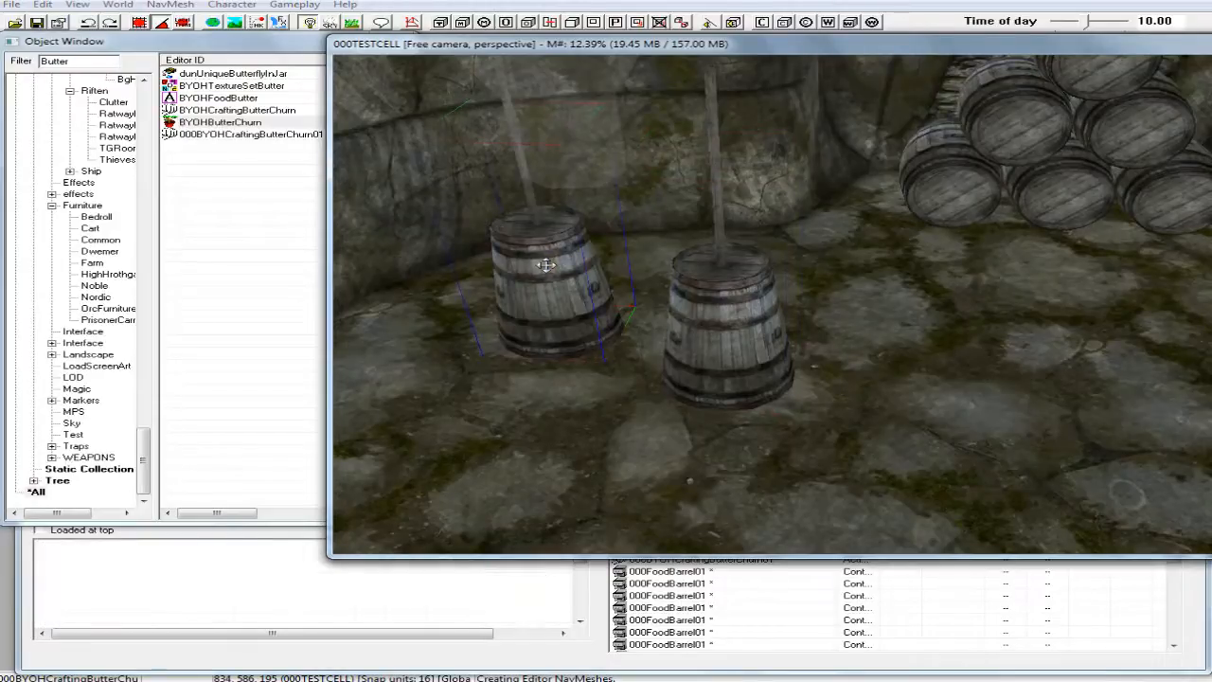
key("Delete")
left_click(218, 135)
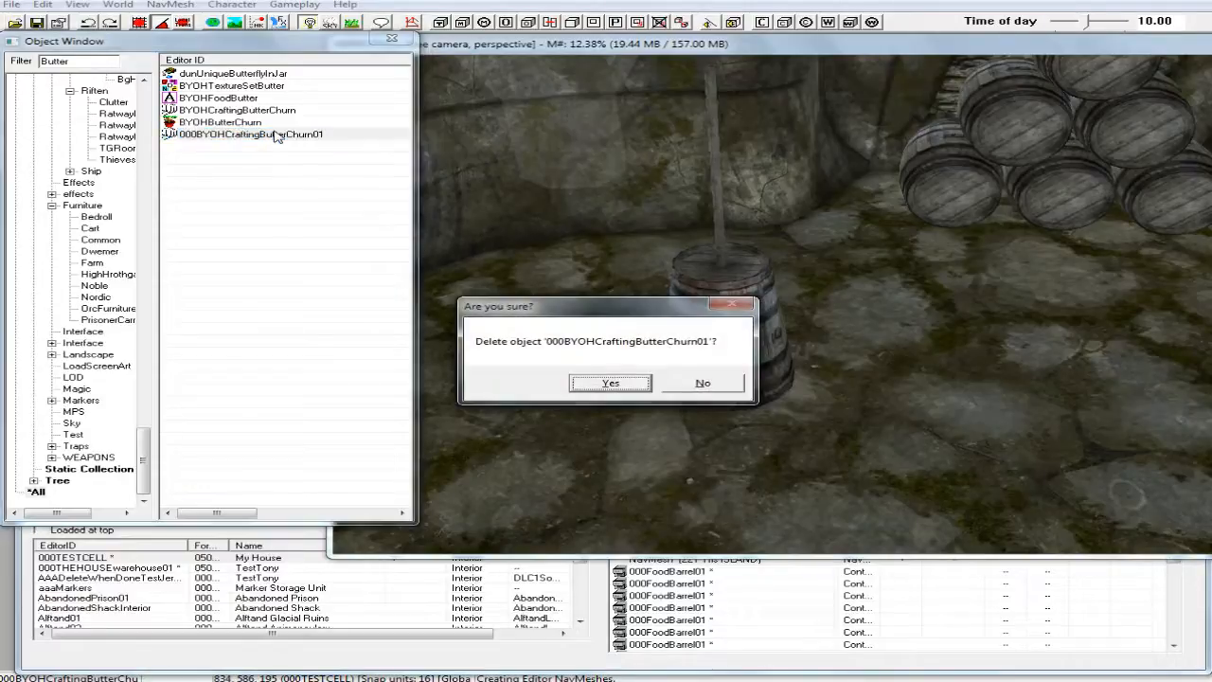
left_click(612, 383)
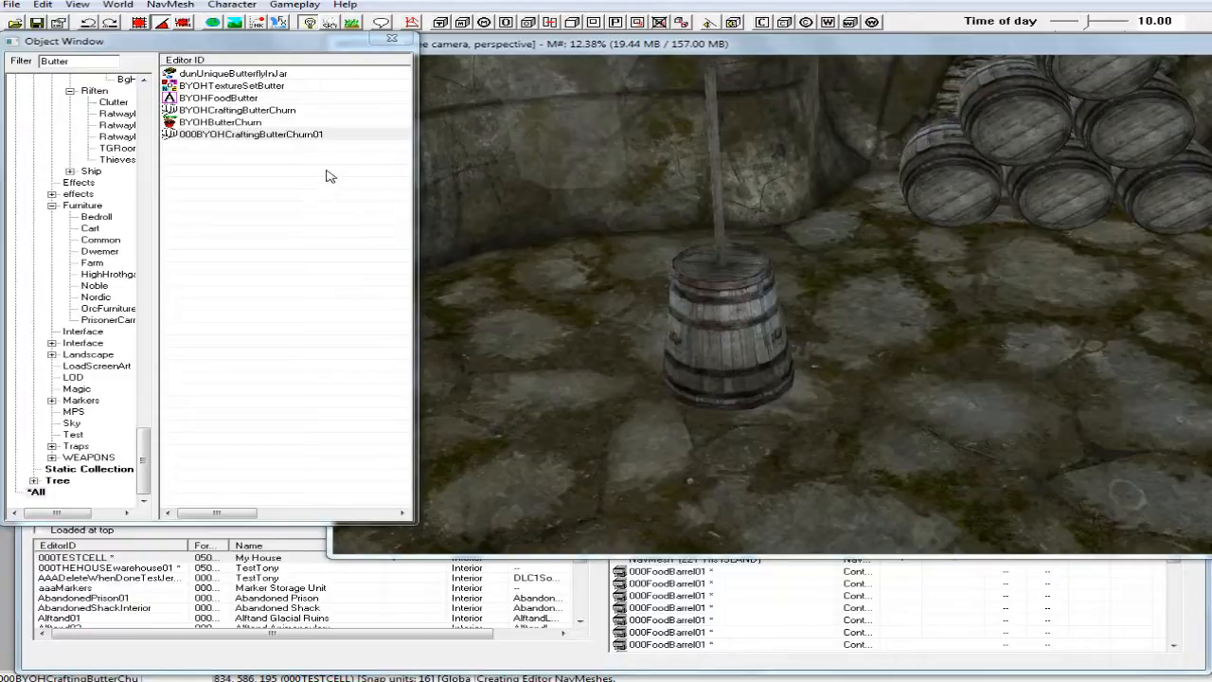
Save the plugin with the view showing the cell's own lighting, and restore the bright view lighting.
left_click(502, 55)
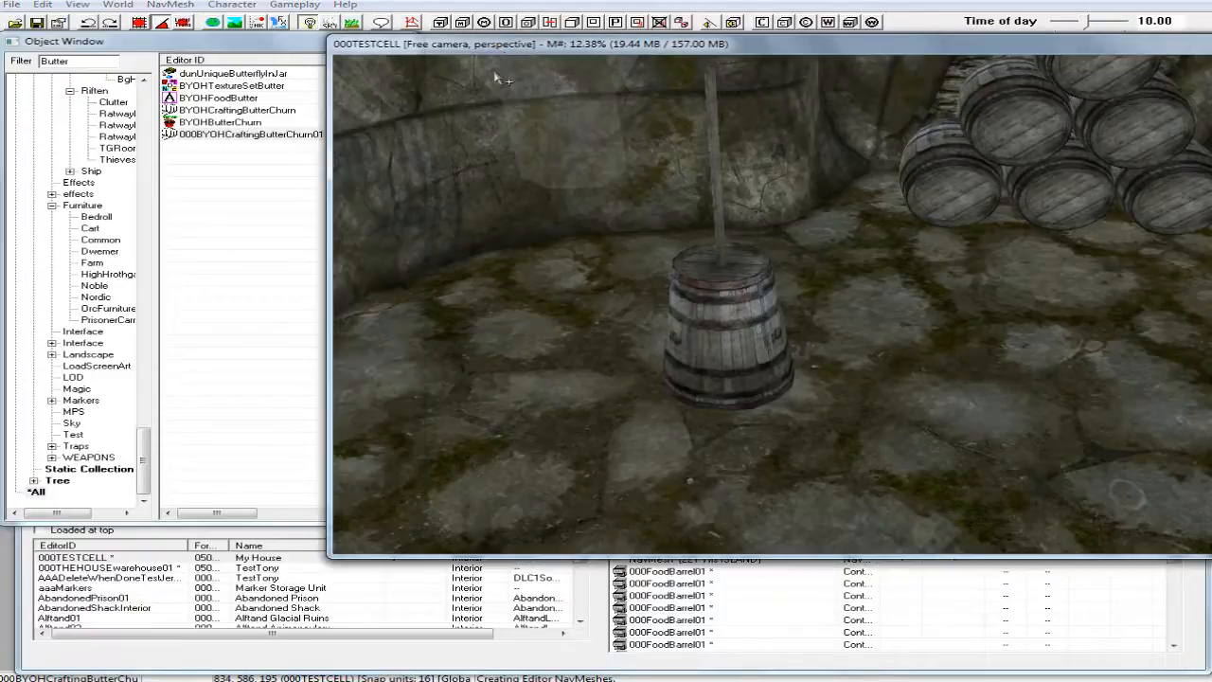
key("a")
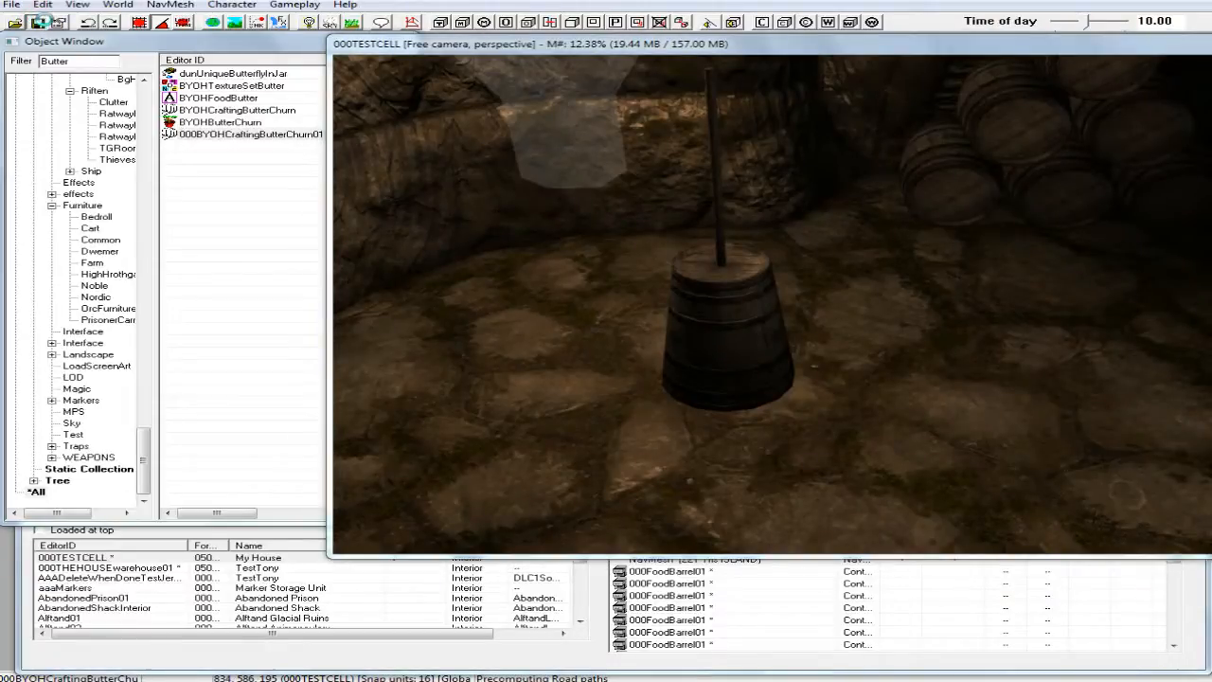
left_click(447, 47)
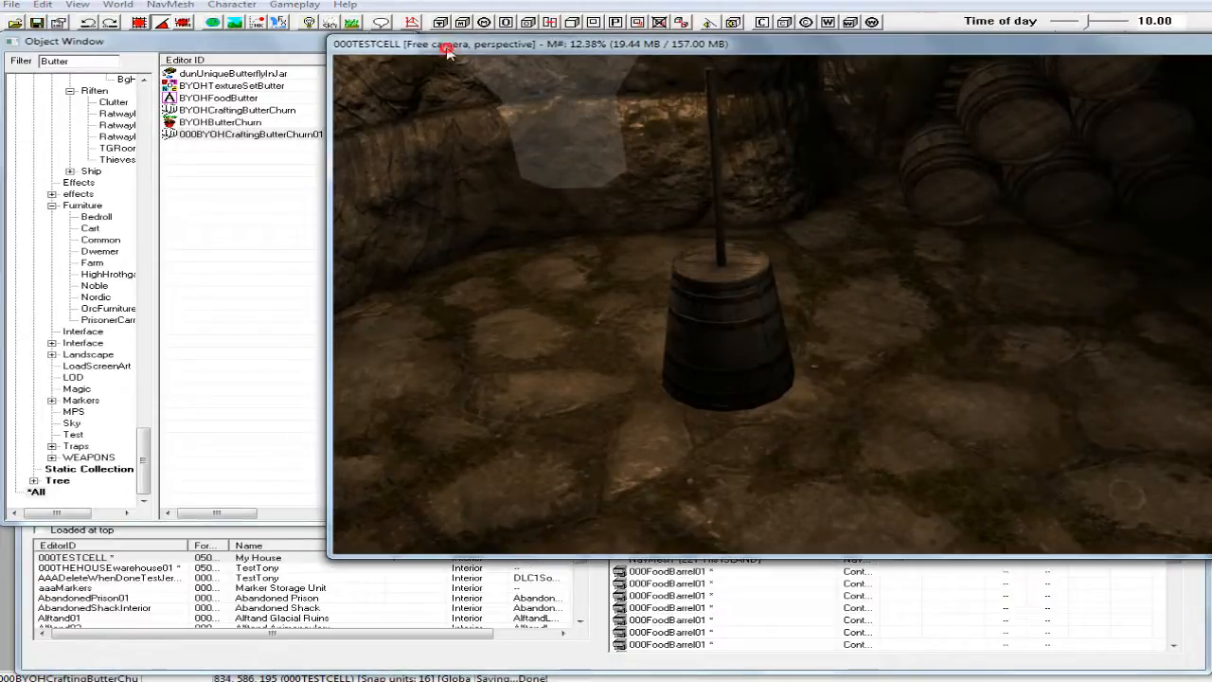
key("a")
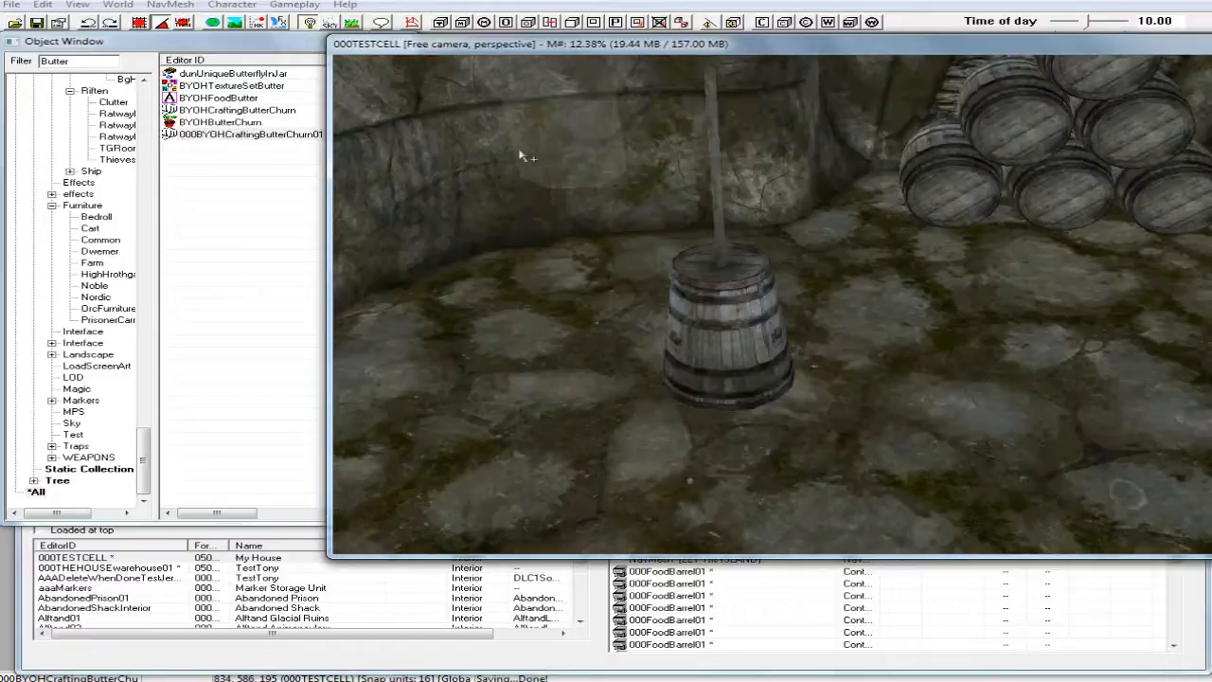
Move the BYOHButterChurn back toward the cave wall, between the two barrel pyramids.
middle_click_drag(519, 155, 506, 154, "shift")
middle_click_drag(676, 290, 649, 336, "shift")
scroll(643, 305, "down", 4)
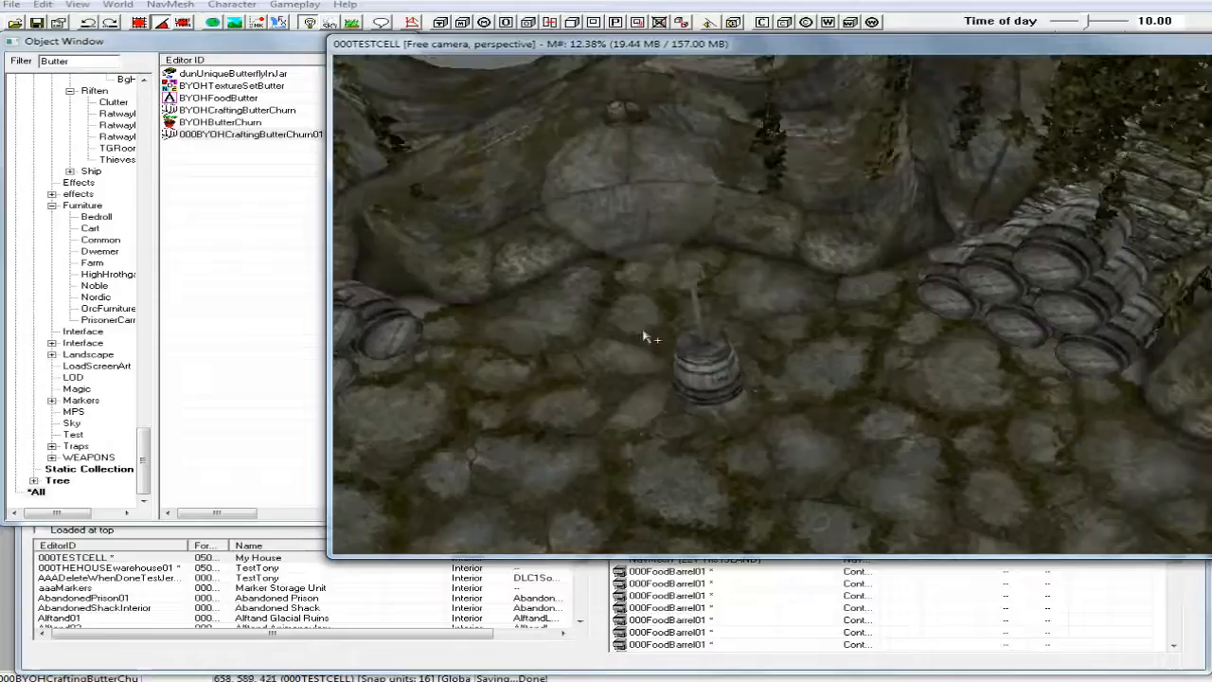
left_click(712, 360)
left_click_drag(712, 361, 669, 289)
middle_click_drag(667, 288, 638, 289, "shift")
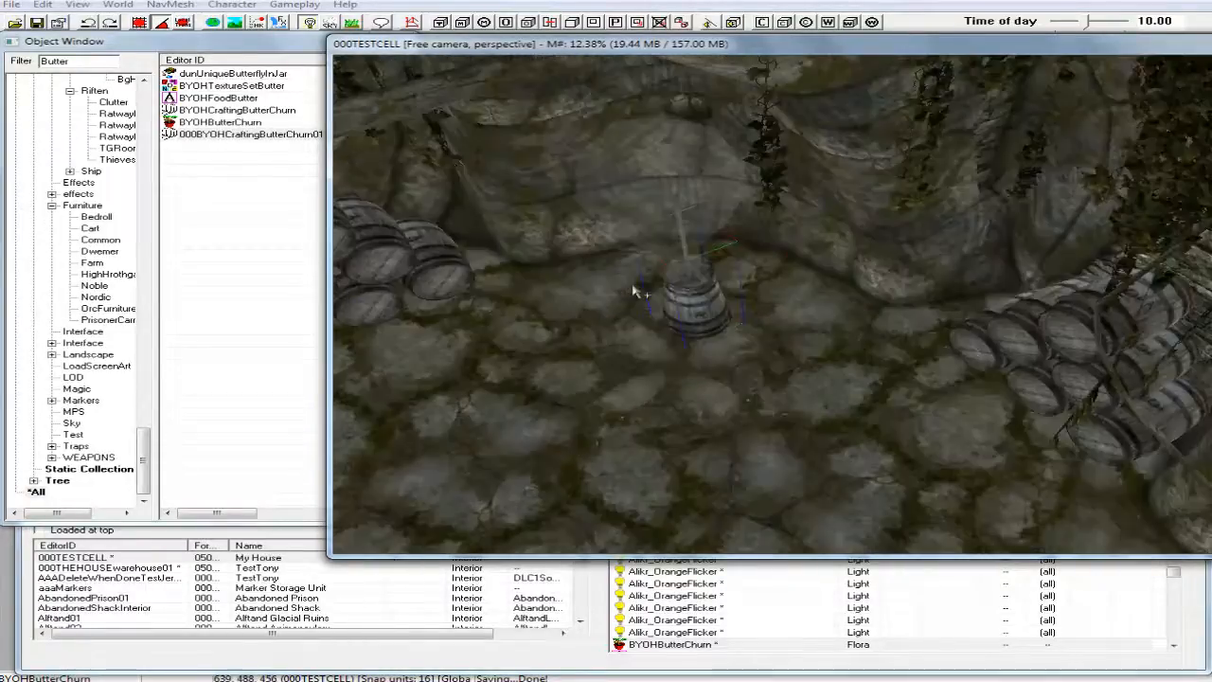
left_click_drag(692, 300, 684, 318)
Examine the hall's layout and the open floor around the dining tables from several angles.
middle_click_drag(670, 312, 543, 317, "shift")
scroll(542, 323, "down", 10)
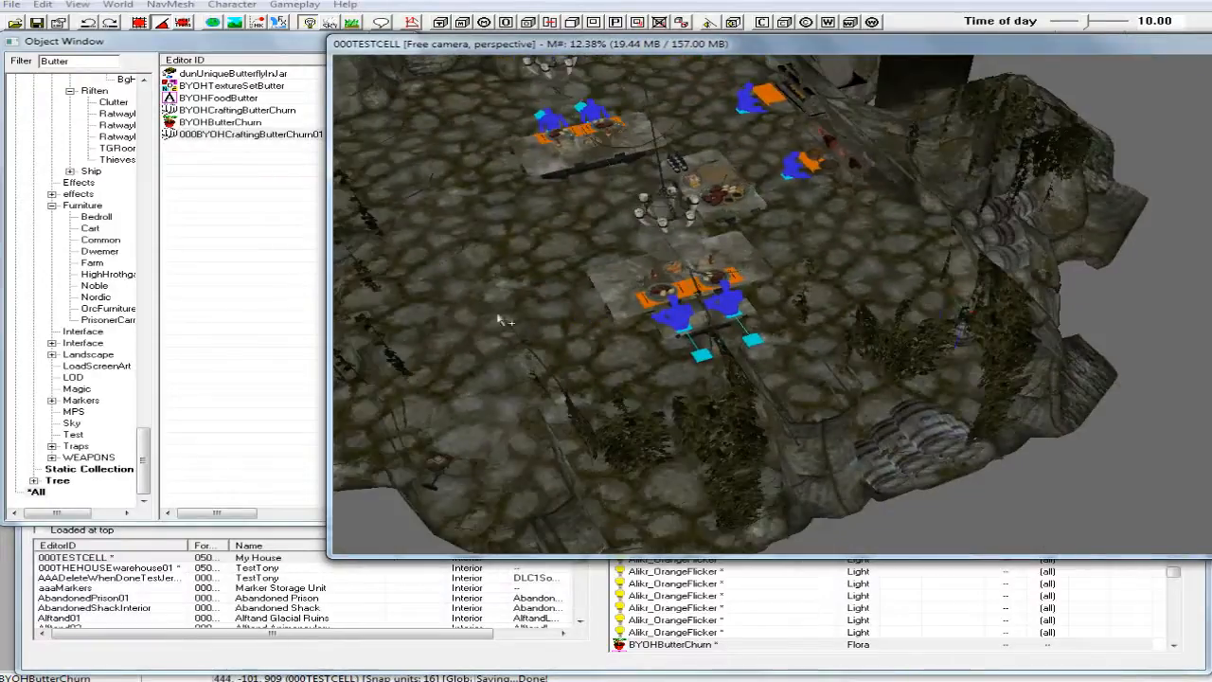
middle_click_drag(503, 325, 537, 334, "shift")
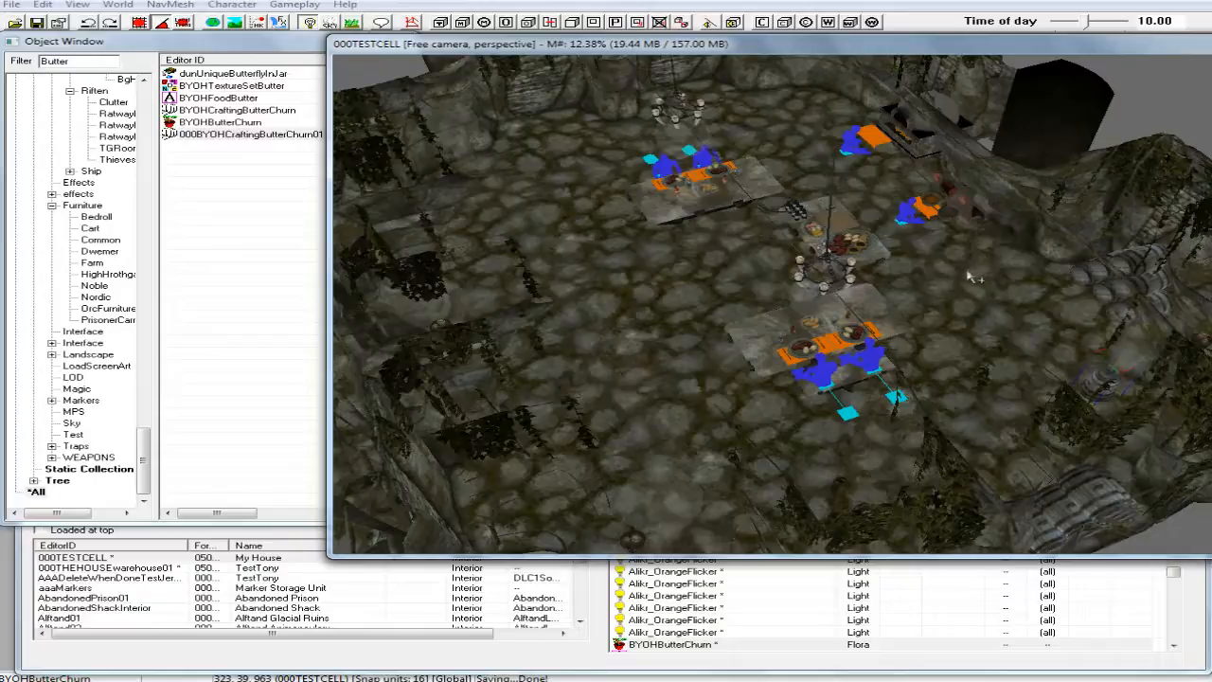
middle_click_drag(599, 284, 466, 339, "shift")
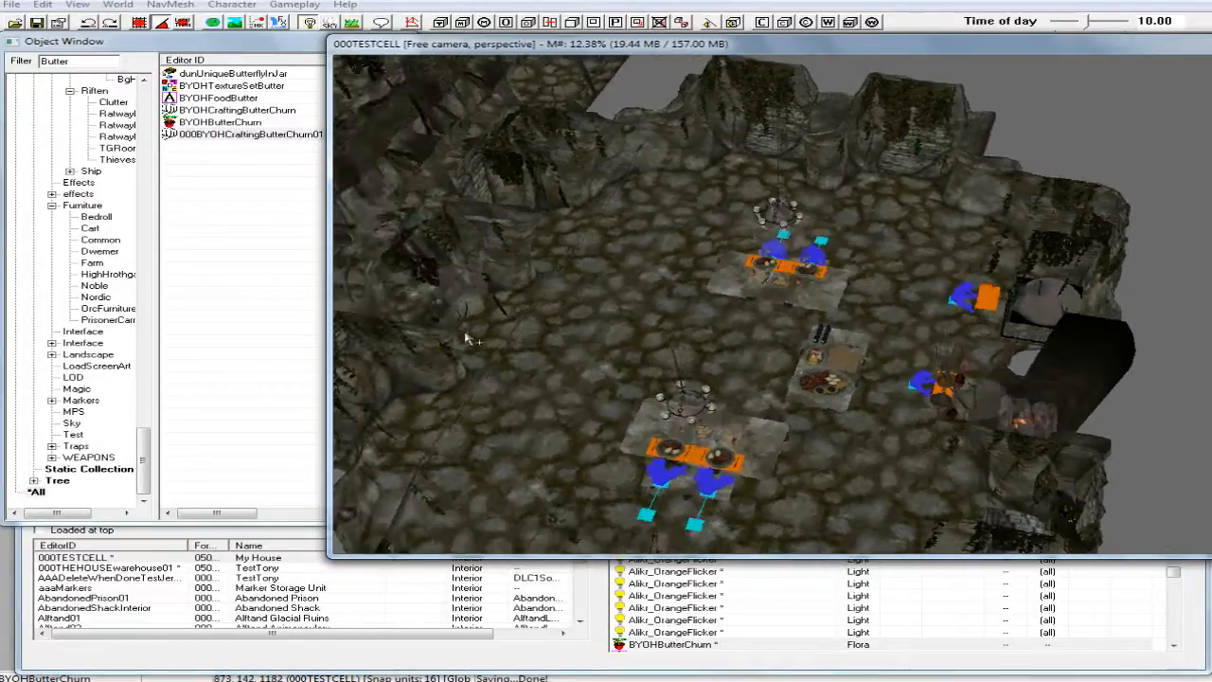
middle_click_drag(611, 327, 600, 343, "shift")
scroll(592, 343, "up", 5)
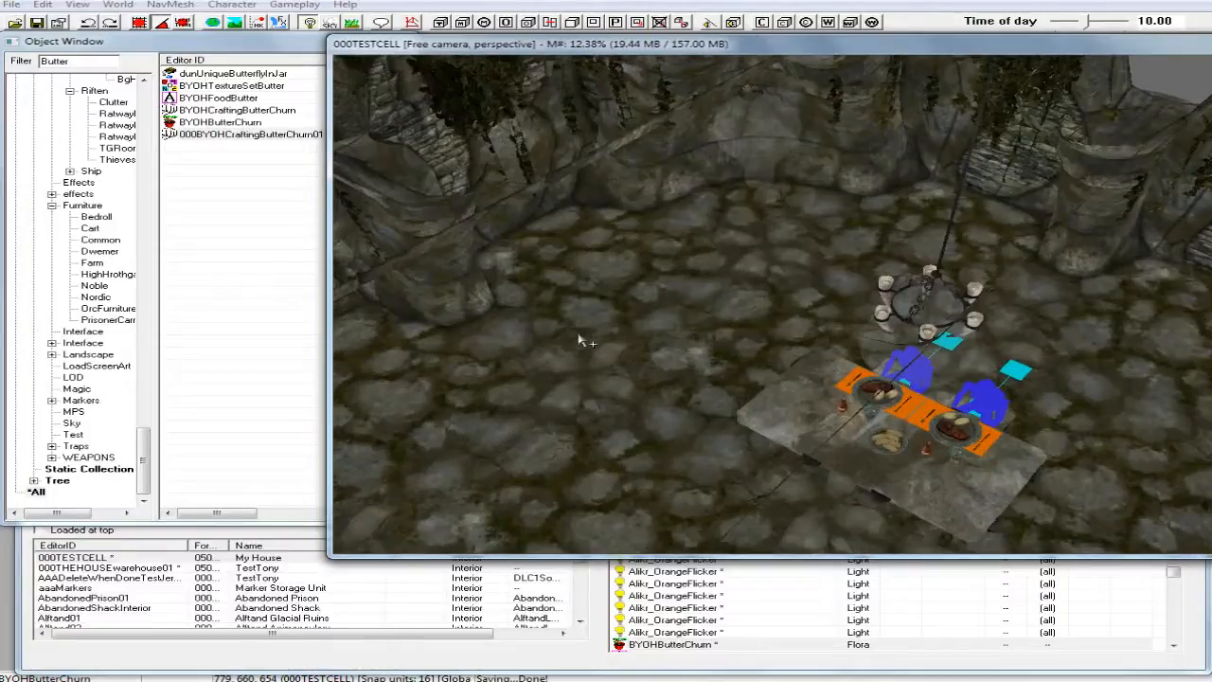
scroll(581, 341, "down", 5)
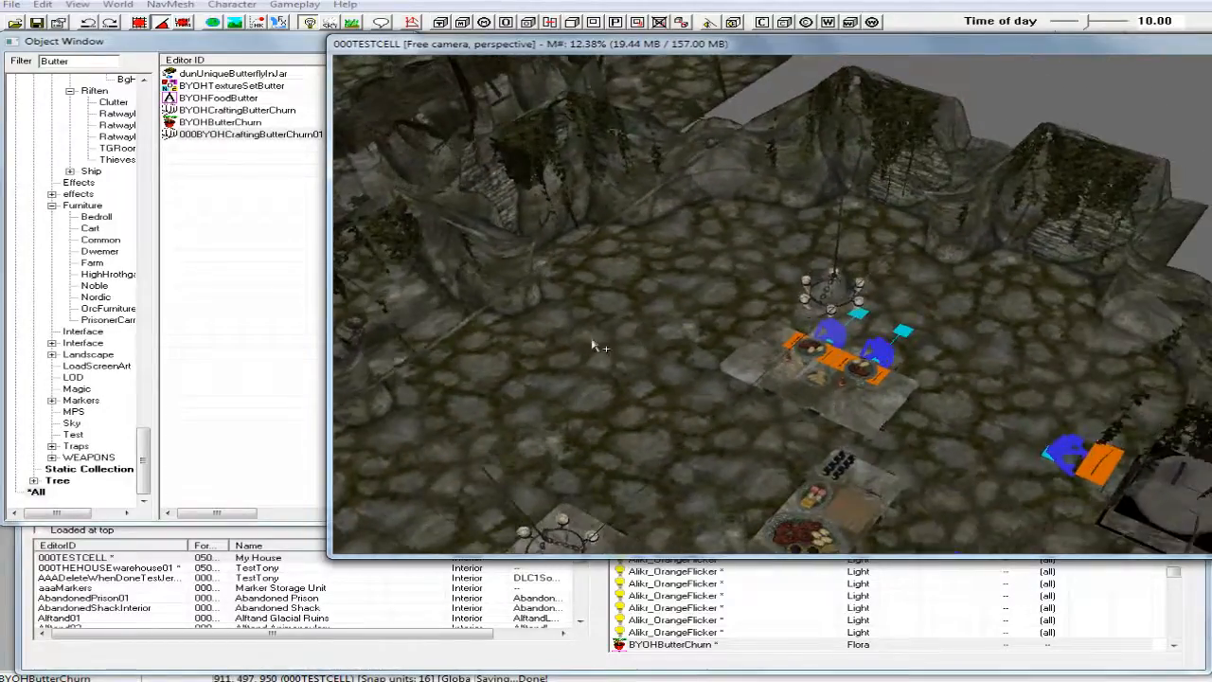
middle_click_drag(594, 345, 663, 352, "shift")
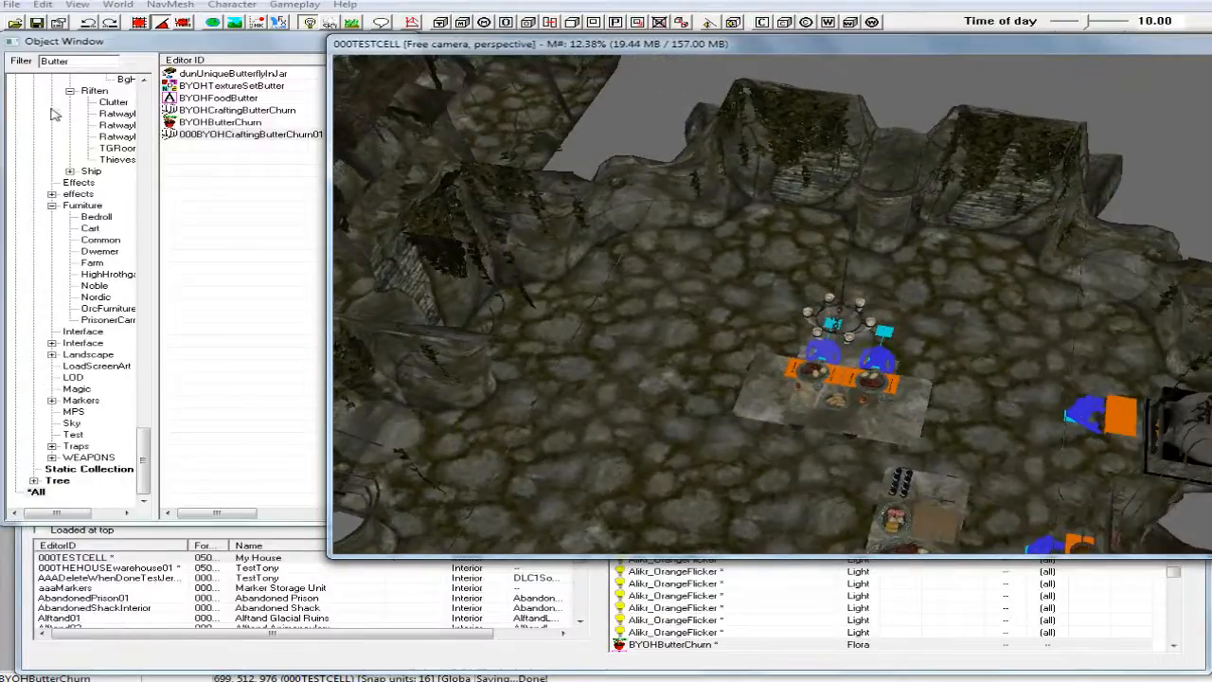
Filter the objects by "chair" and preview the WoodenChair01 model, closing the preview when finished.
double_click(71, 61)
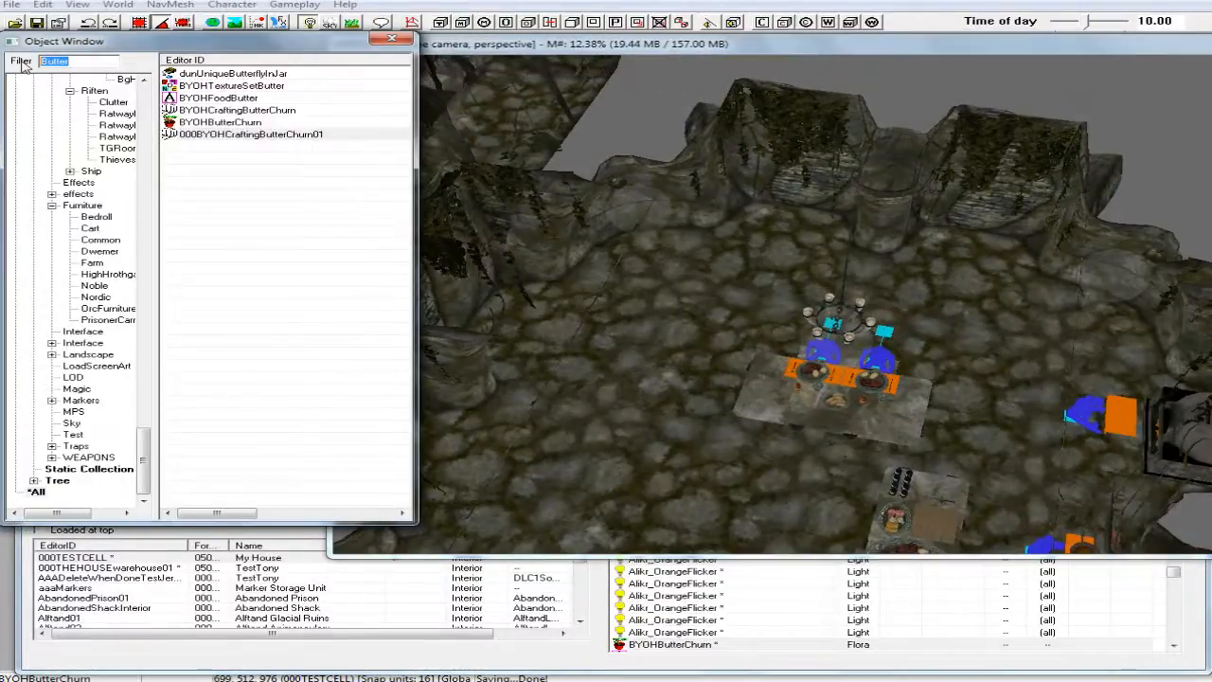
type("chair")
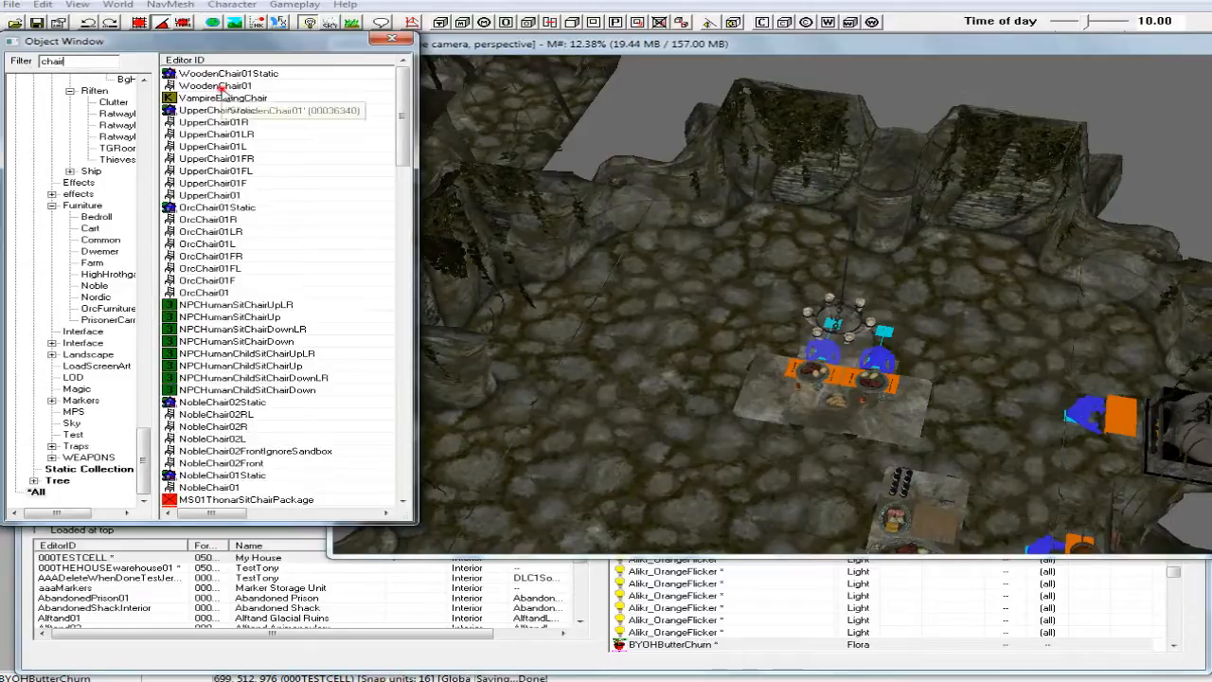
left_click(222, 87)
right_click(222, 87)
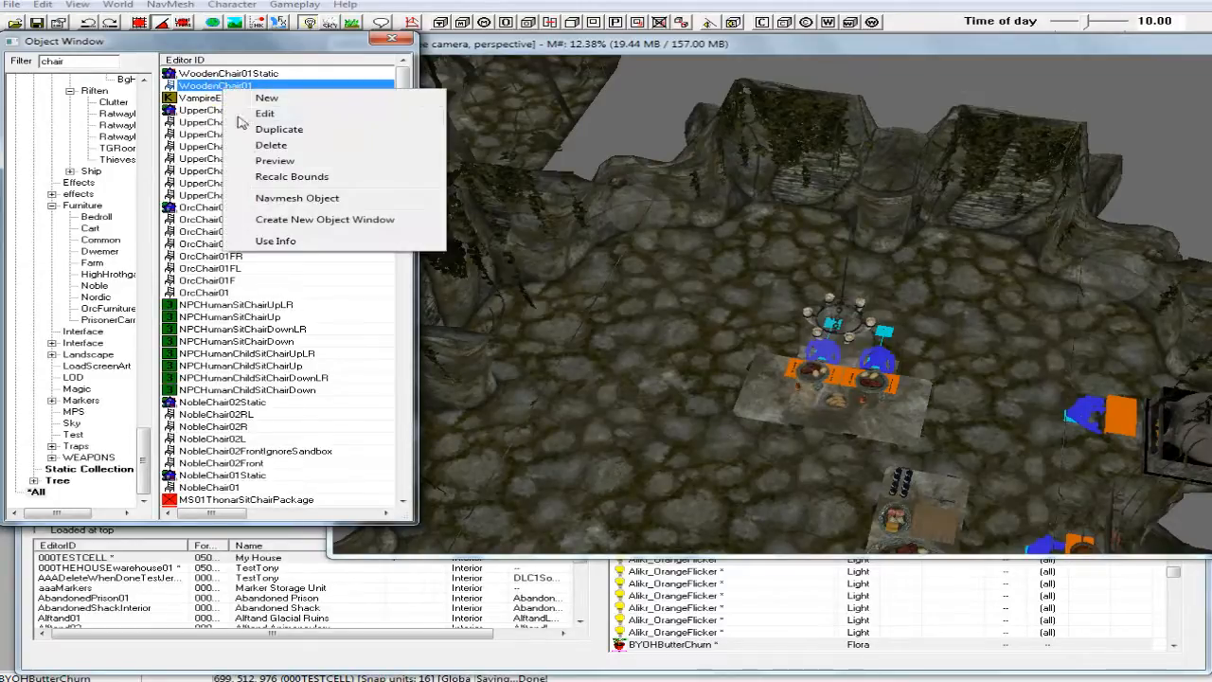
left_click(269, 167)
middle_click_drag(449, 271, 385, 262)
scroll(266, 301, "down", 2)
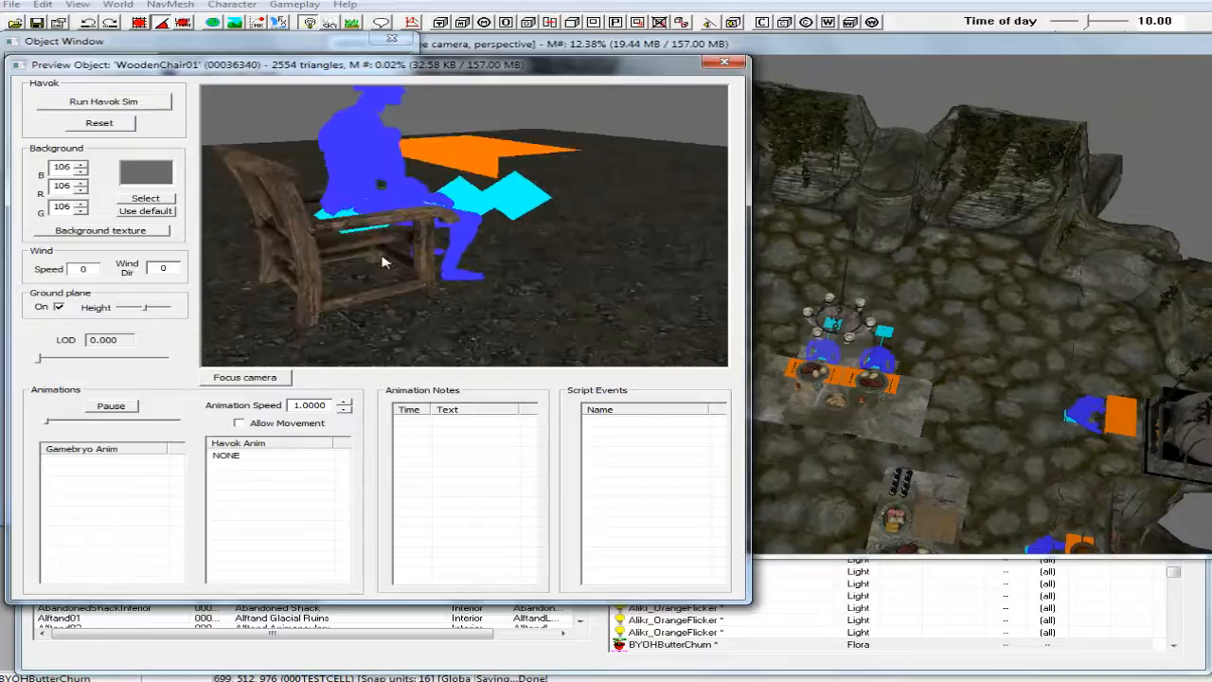
left_click(715, 64)
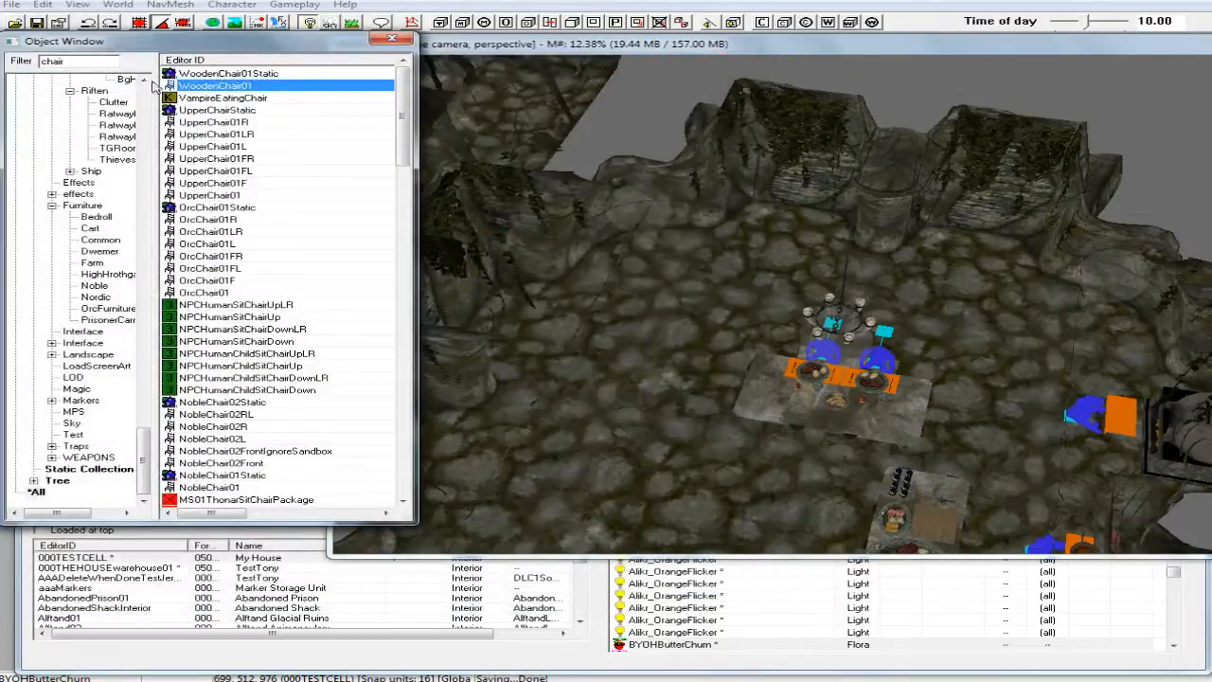
Place a WoodenChair01 on the hall floor and turn and move it alongside the nearby dining table, checking its spot against the navmesh.
left_click_drag(169, 83, 719, 491)
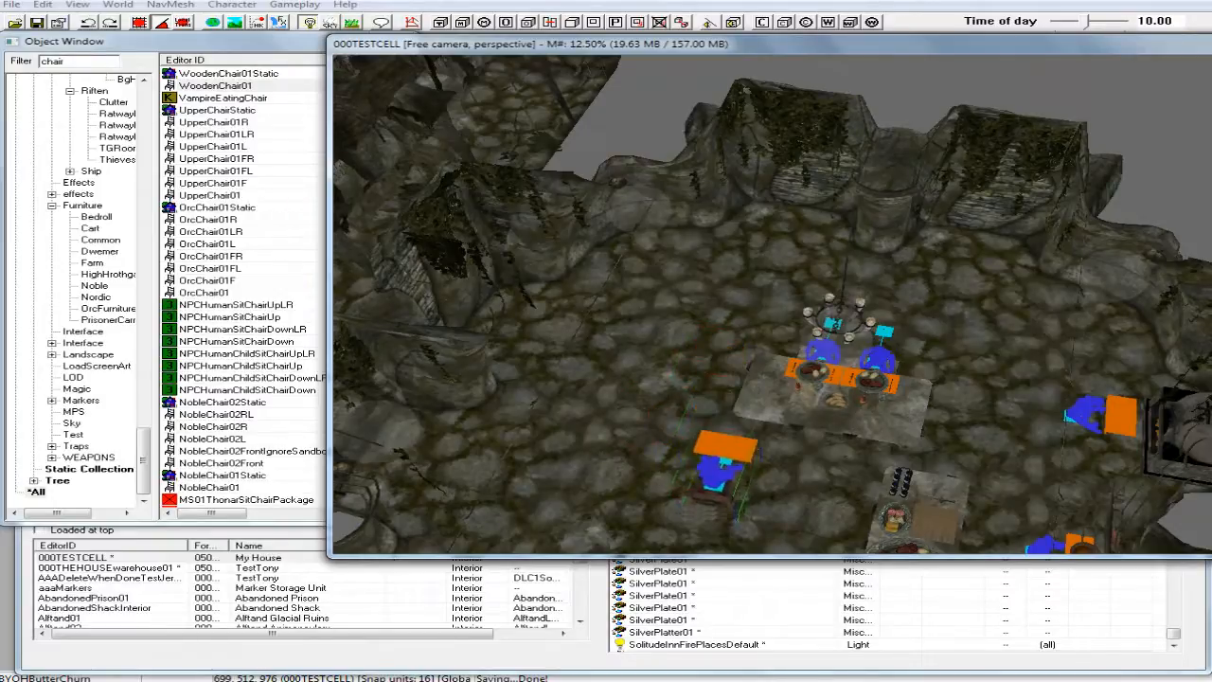
right_click_drag(709, 495, 728, 495)
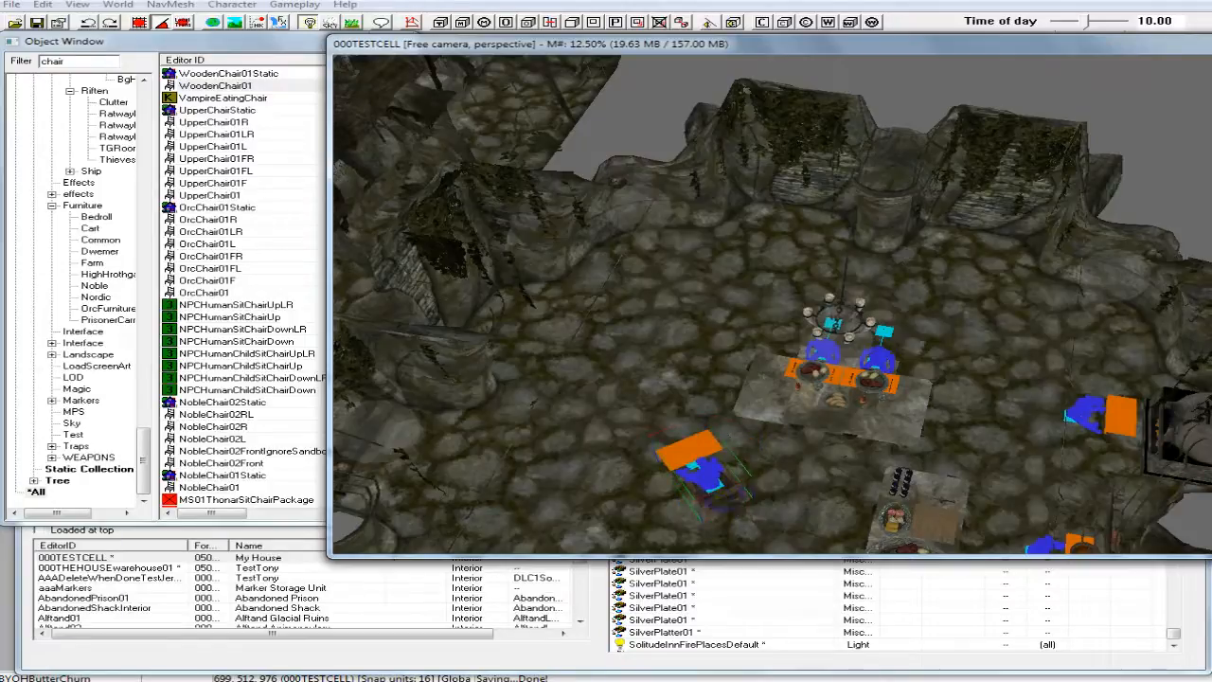
right_click_drag(717, 495, 733, 495)
left_click_drag(691, 478, 769, 440)
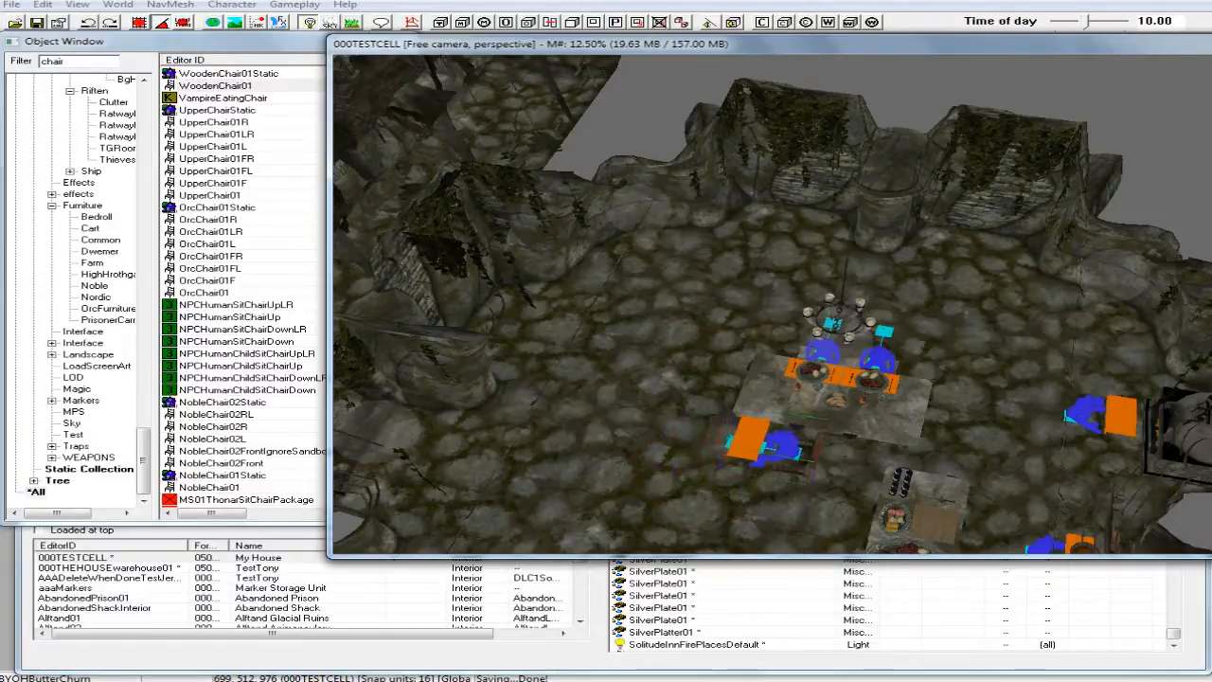
left_click(413, 23)
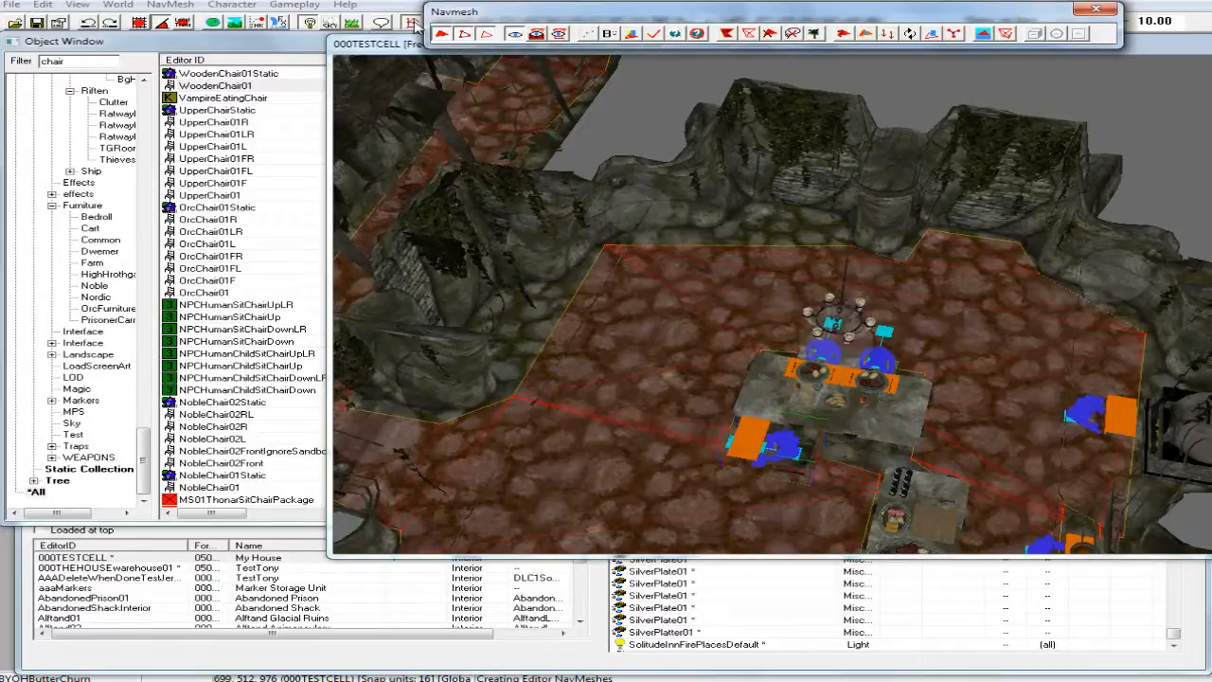
left_click(1095, 9)
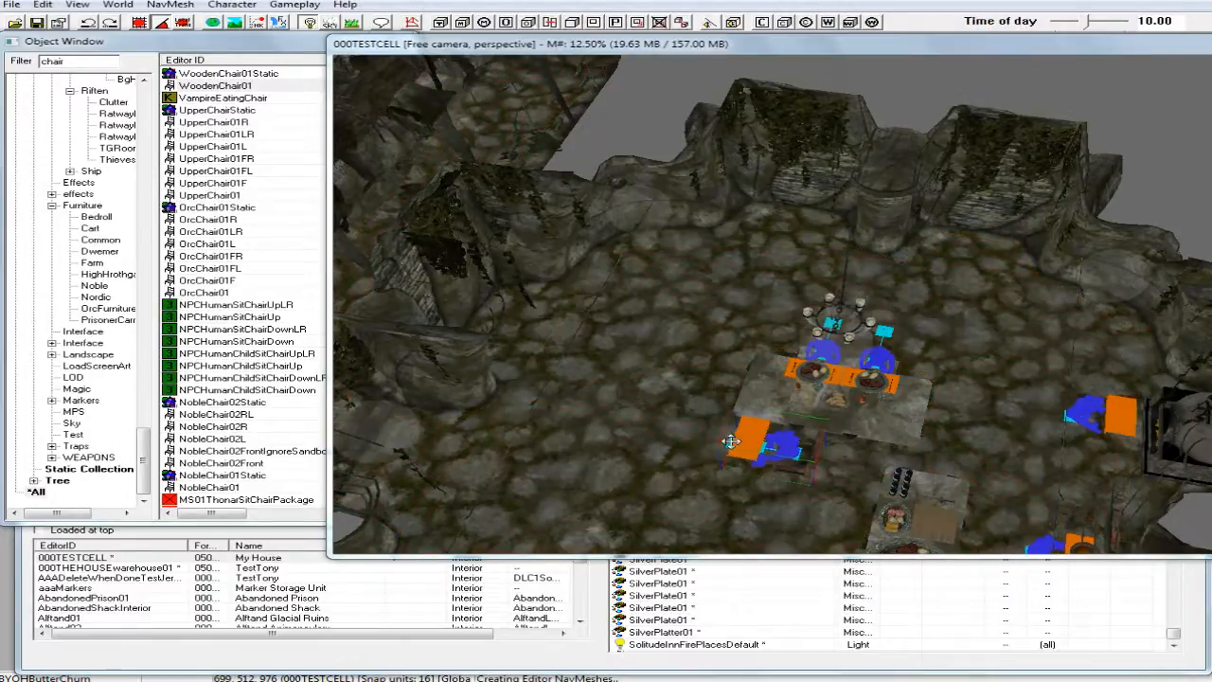
Duplicate the wooden chair beside the opposite dining table, and shift both chairs closer to the food table.
right_click(804, 456)
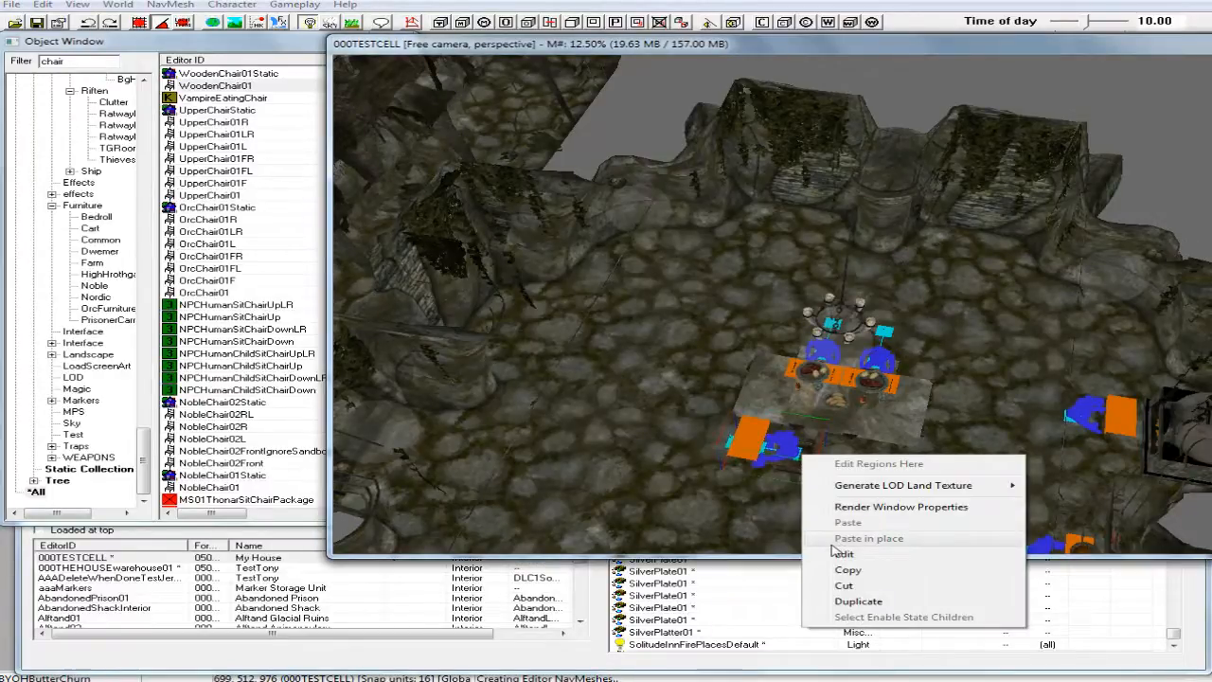
left_click(848, 604)
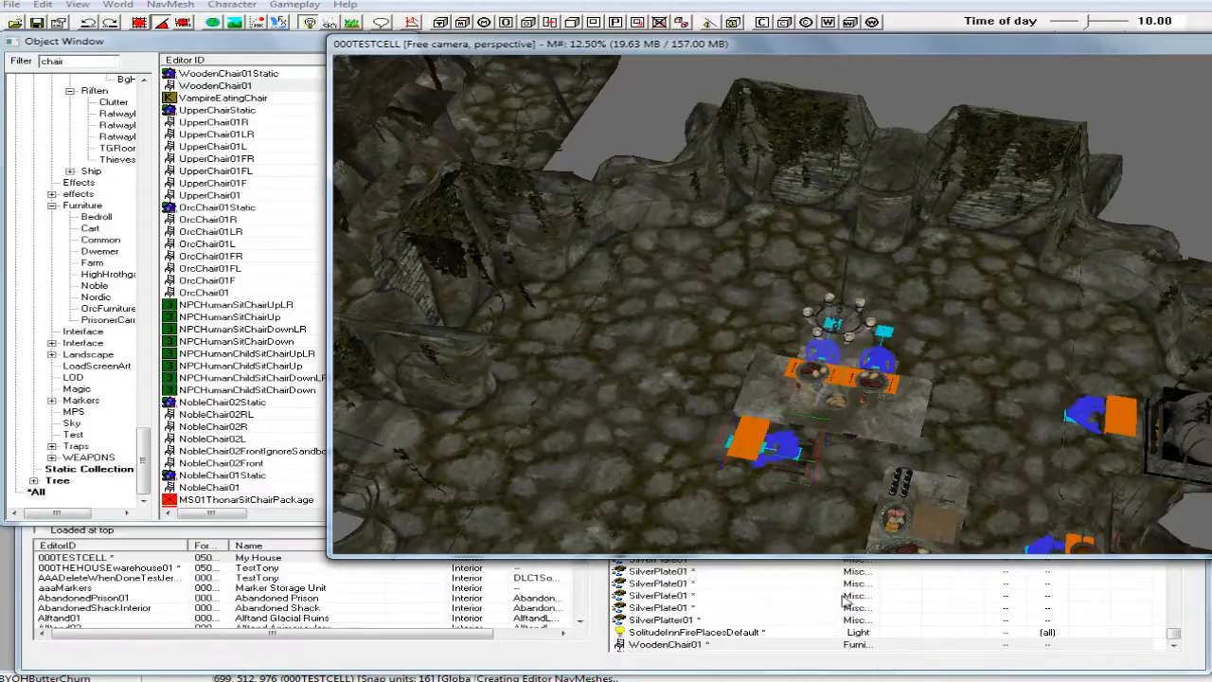
left_click(896, 51)
middle_click_drag(900, 90, 904, 121, "shift")
middle_click_drag(883, 498, 890, 453)
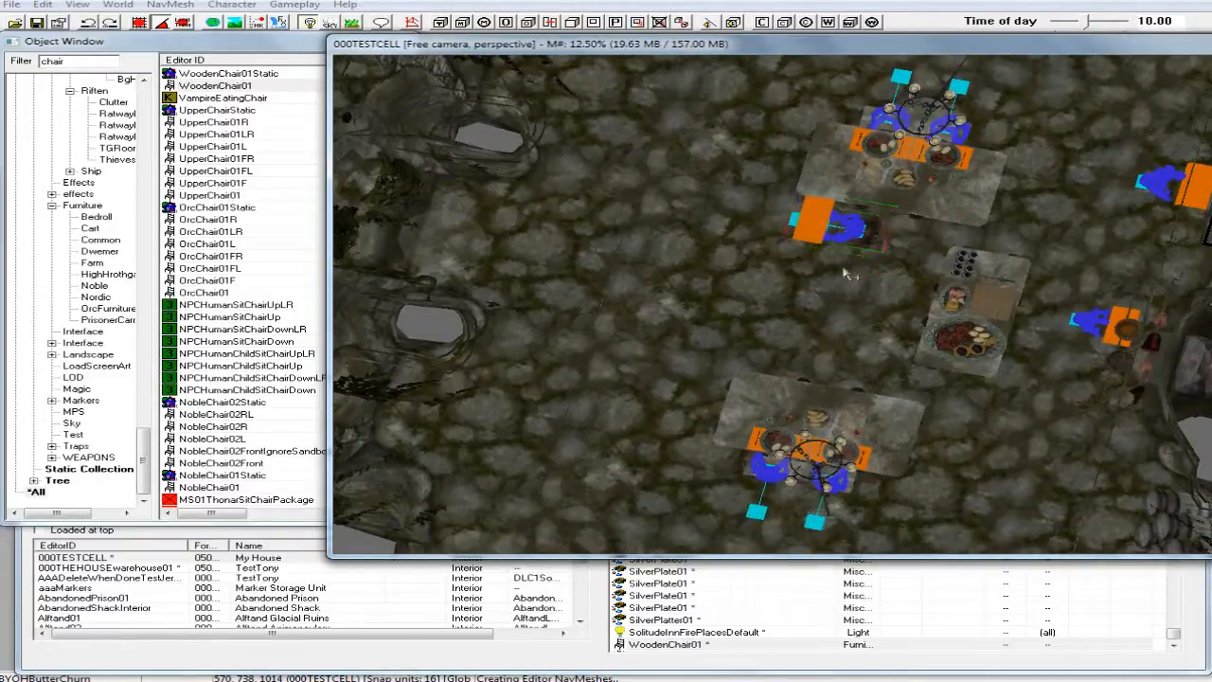
key("ctrl+d")
left_click_drag(856, 232, 845, 363)
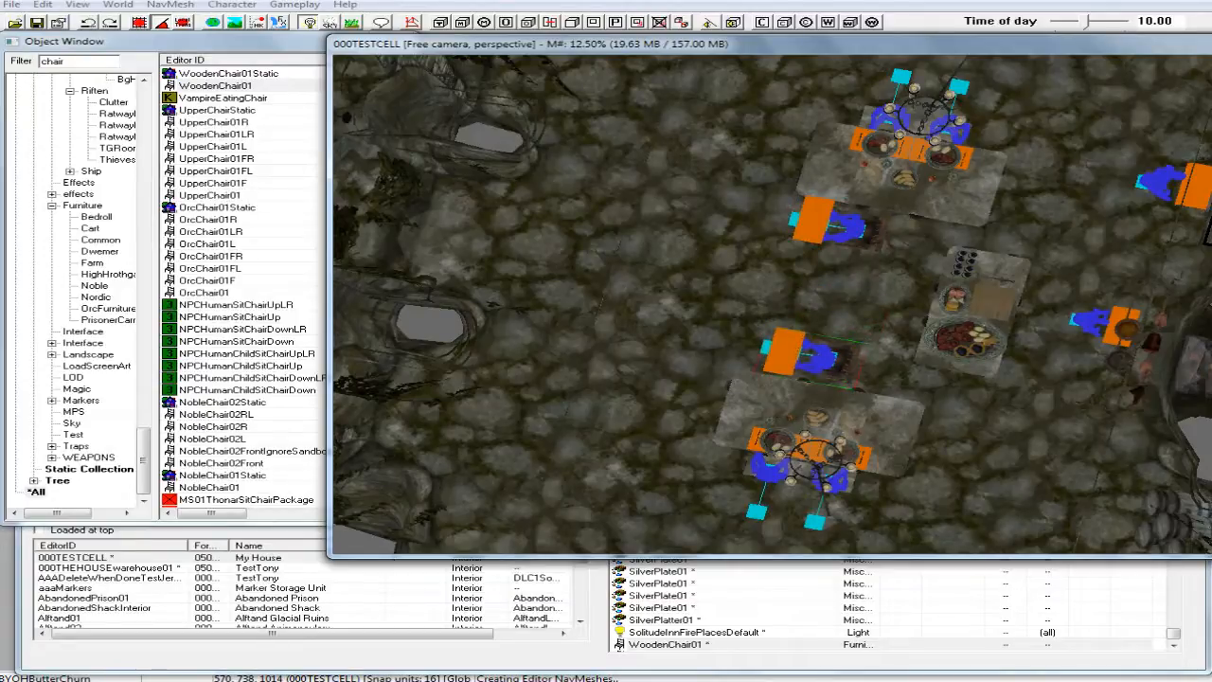
left_click(850, 231, "ctrl")
left_click_drag(850, 237, 896, 236)
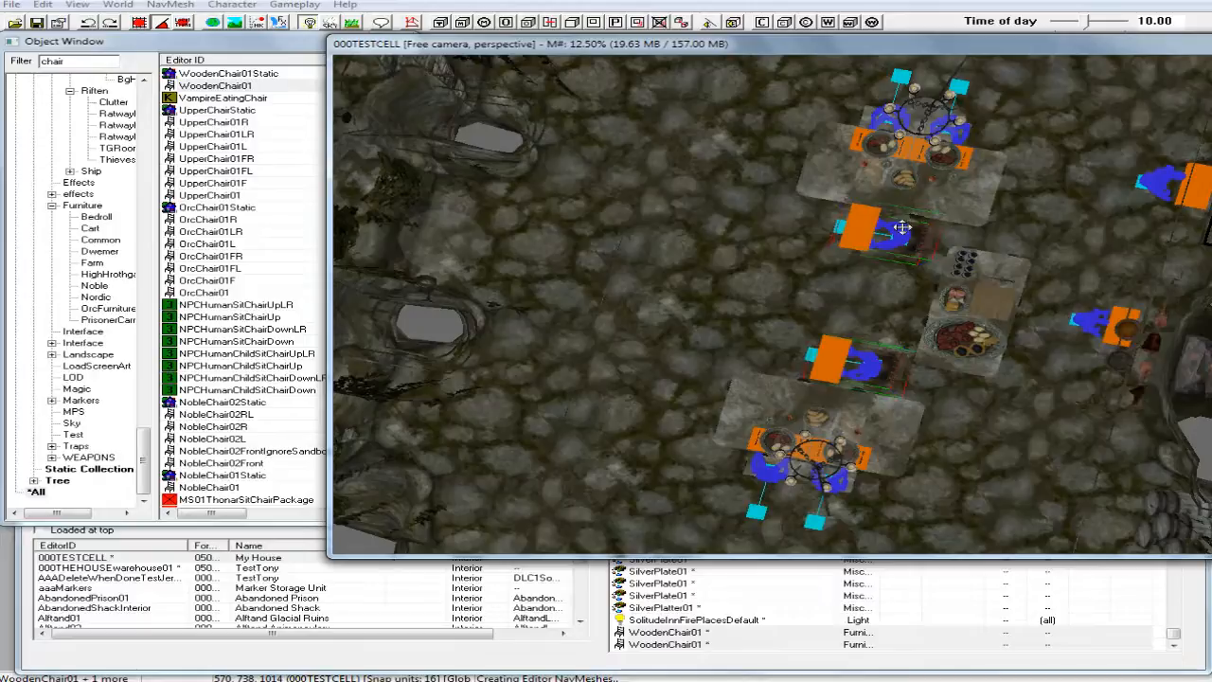
Cut the two selected wooden chairs out of the cell's navmesh.
middle_click_drag(902, 227, 1055, 200, "shift")
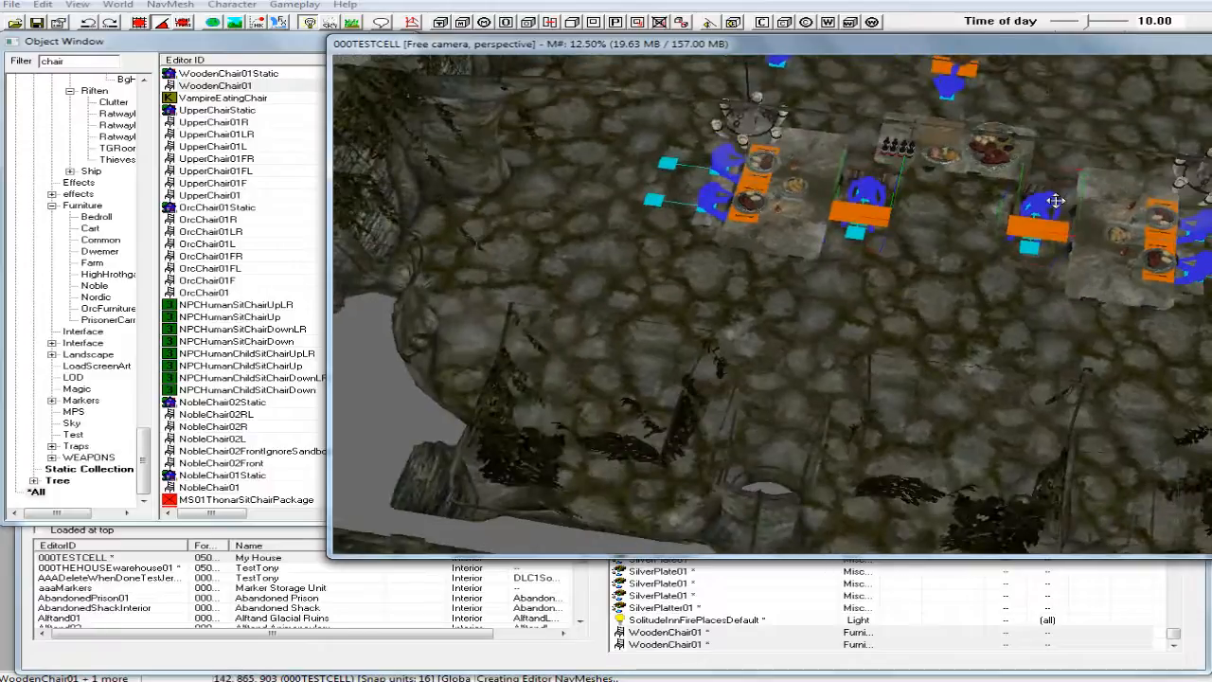
left_click(413, 23)
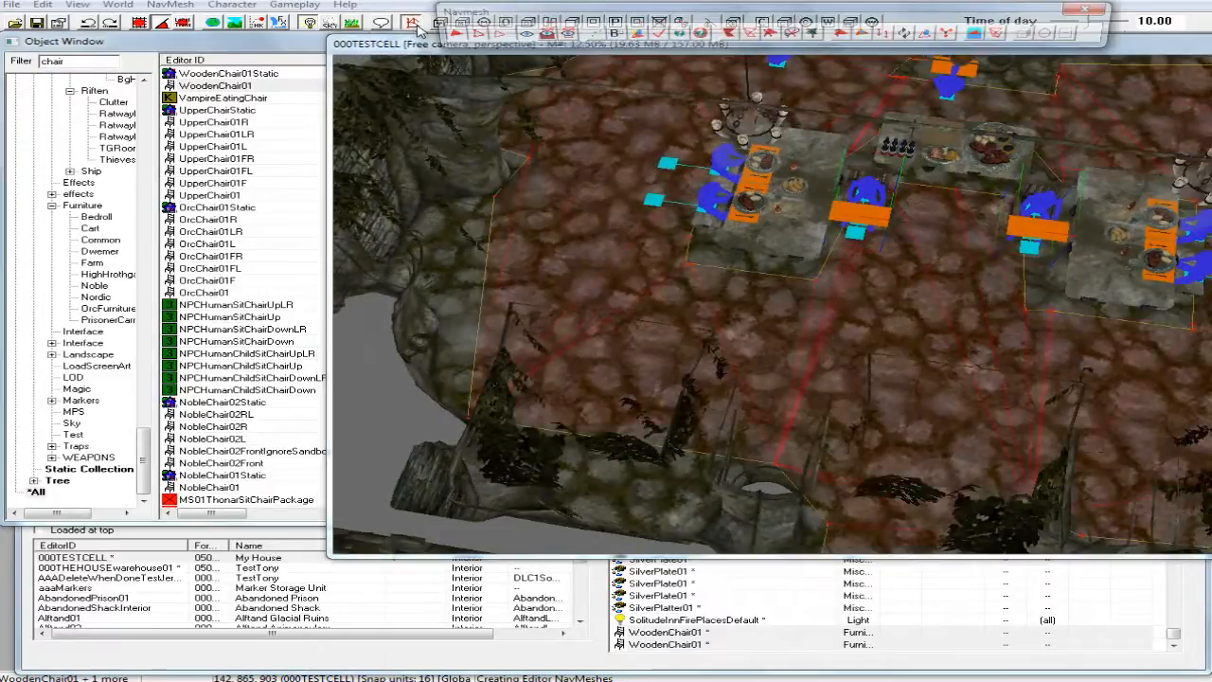
left_click(755, 76)
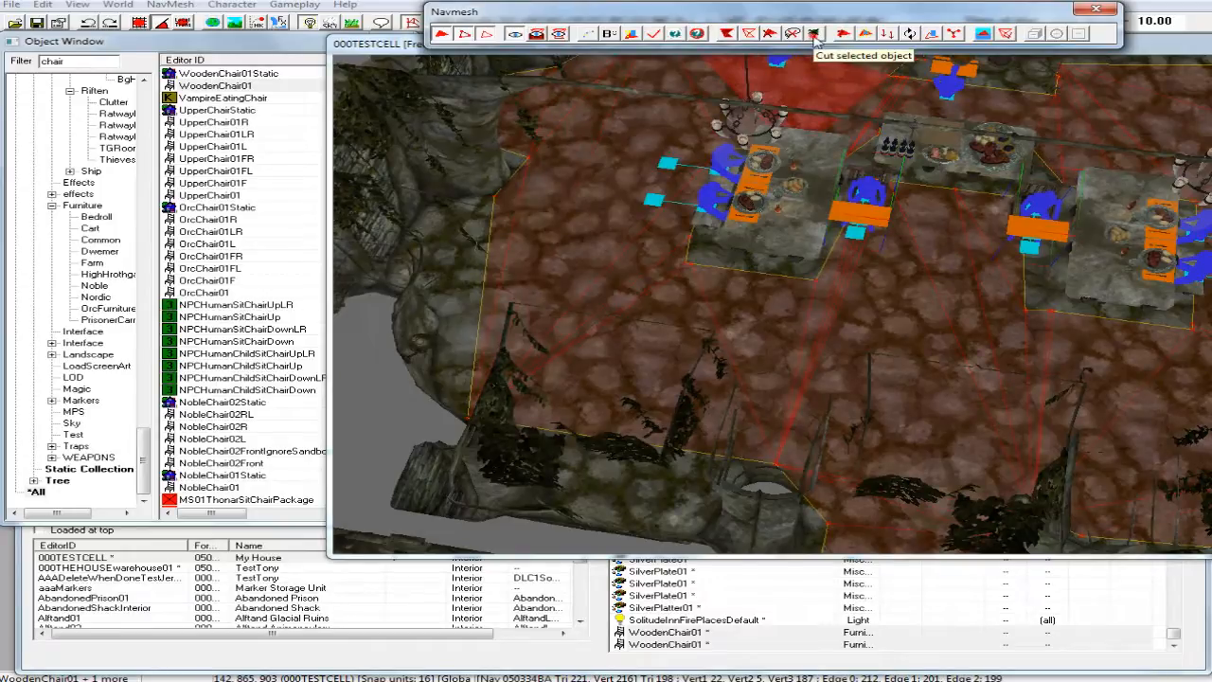
left_click(814, 35)
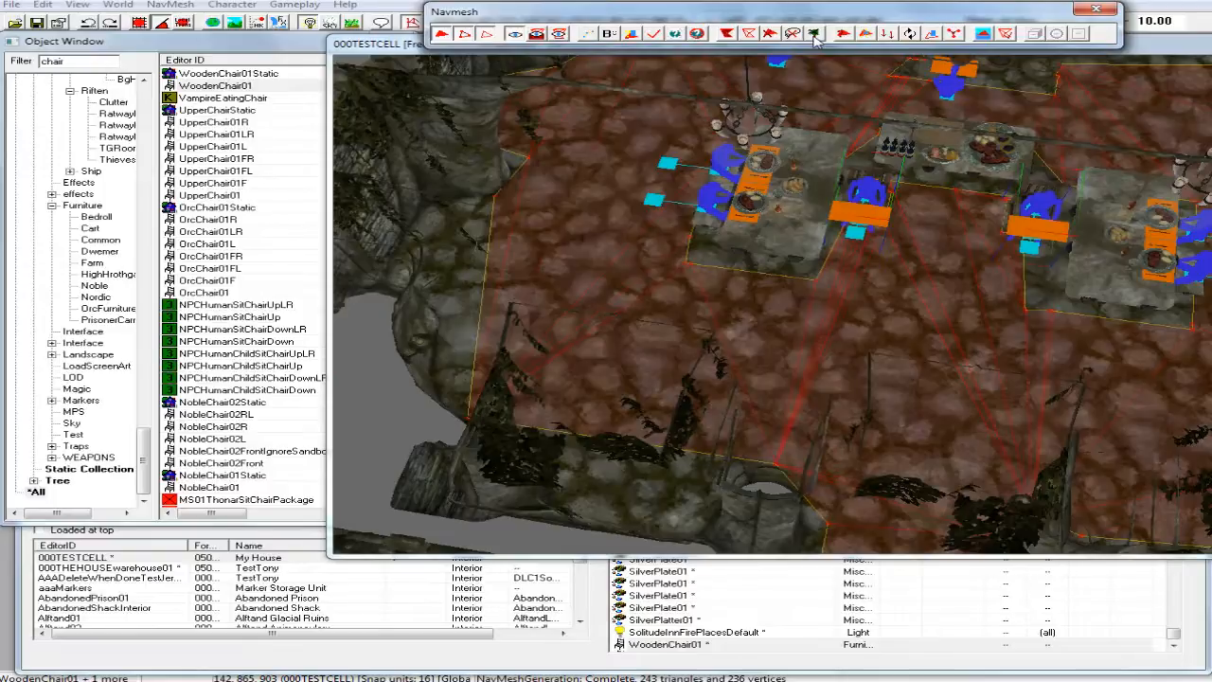
Add a navmesh triangle between the vertex at the wooden chair's front and the two vertices at the adjacent dining table's corner.
left_click(1149, 48)
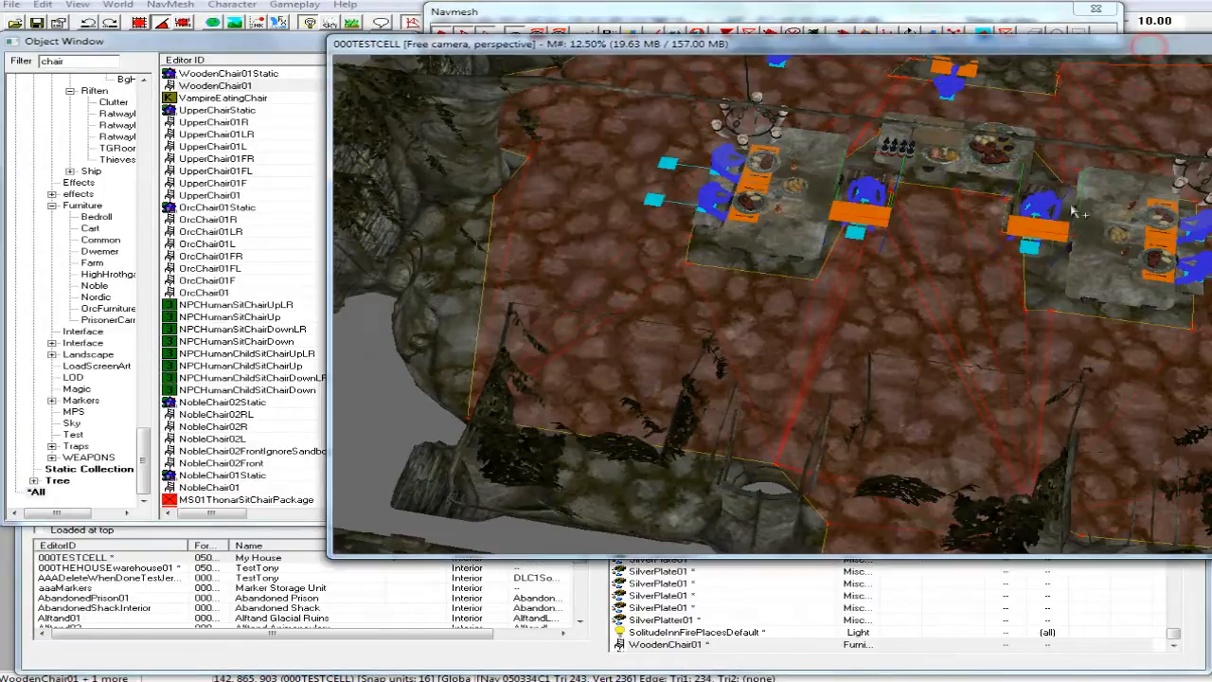
scroll(1039, 314, "up", 2)
scroll(1038, 315, "up", 3)
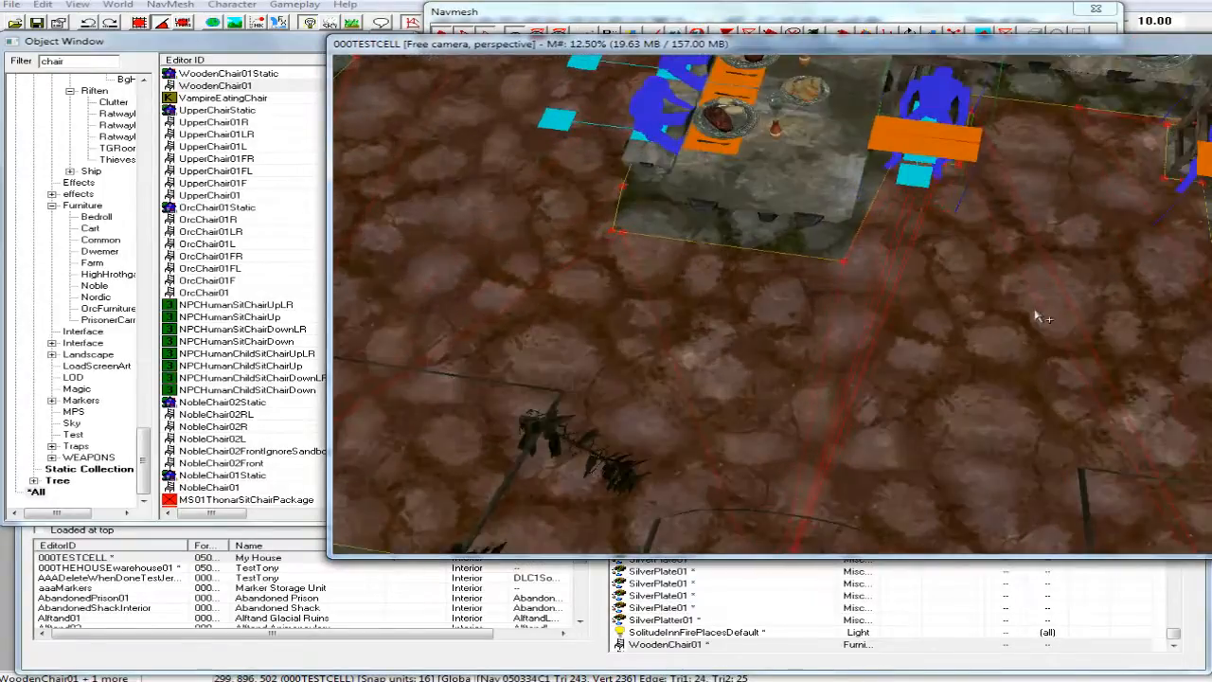
scroll(1022, 313, "up", 4)
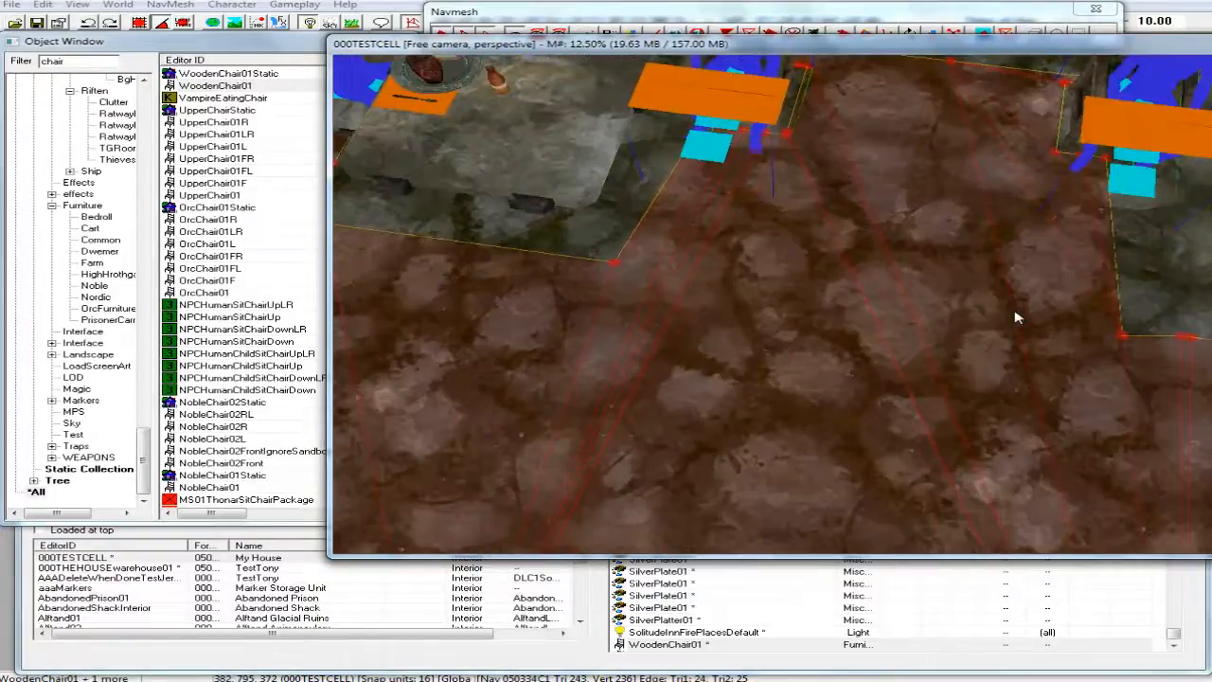
scroll(1021, 296, "up", 4)
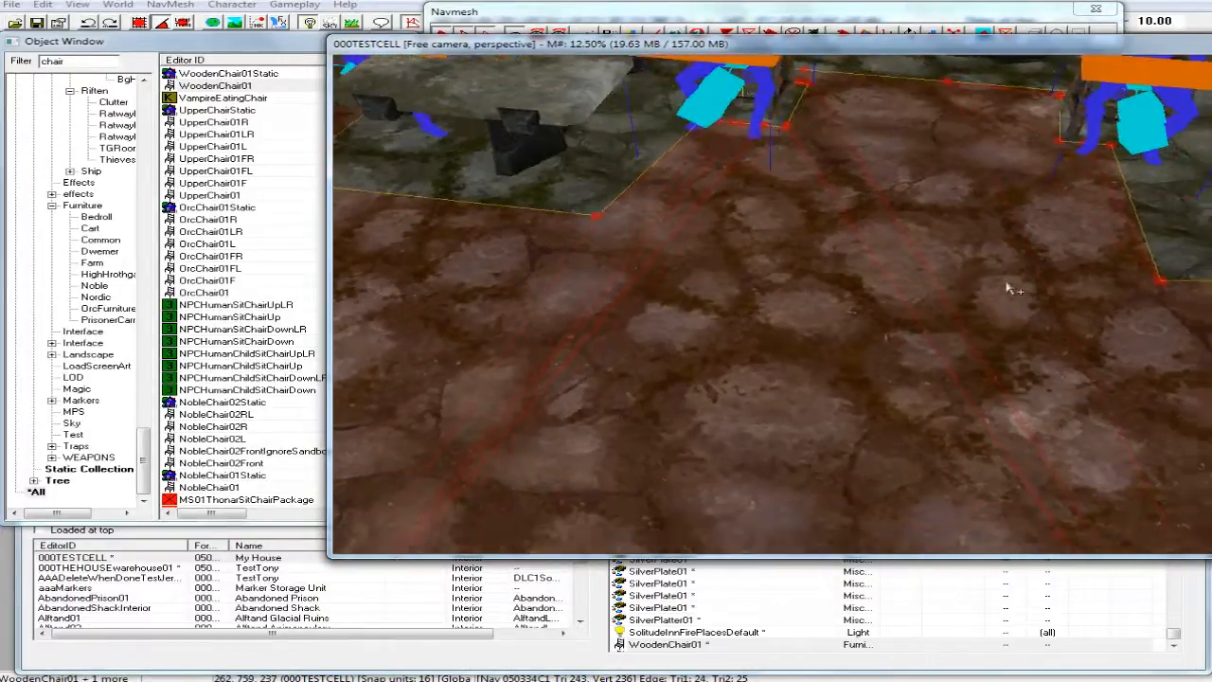
mouse_move(1004, 287)
middle_mouse_down()
mouse_move(985, 289)
mouse_move(994, 275)
middle_mouse_up()
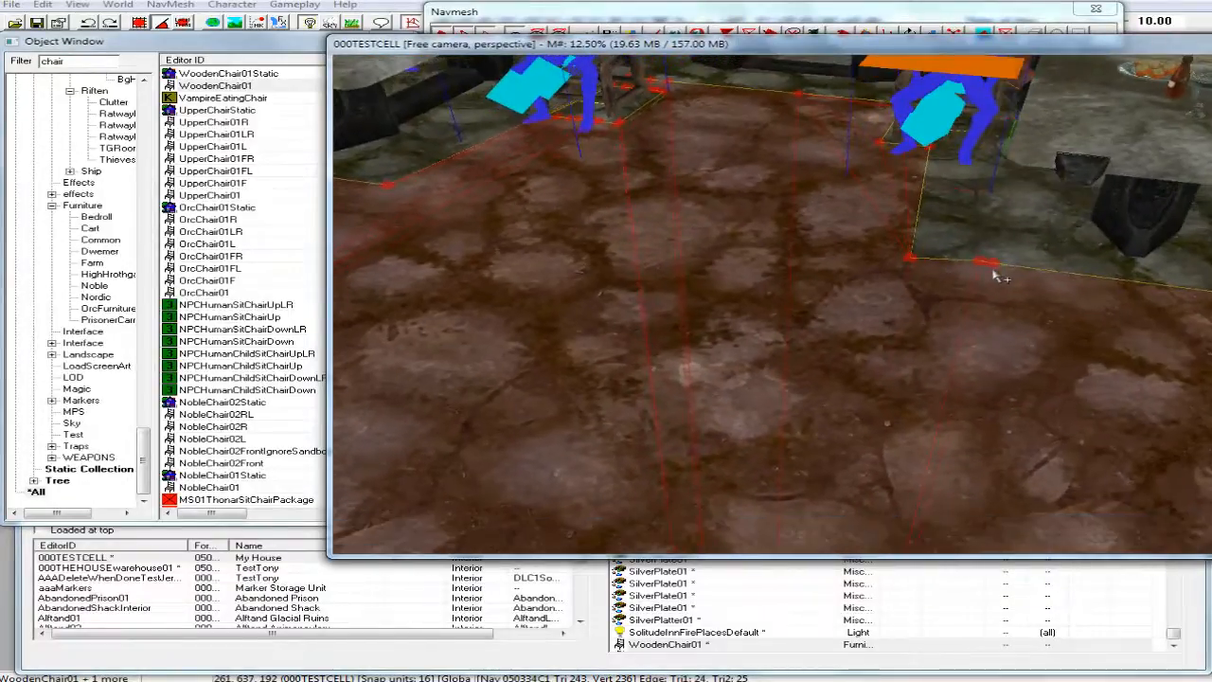
scroll(995, 275, "up", 4)
scroll(994, 274, "down", 3)
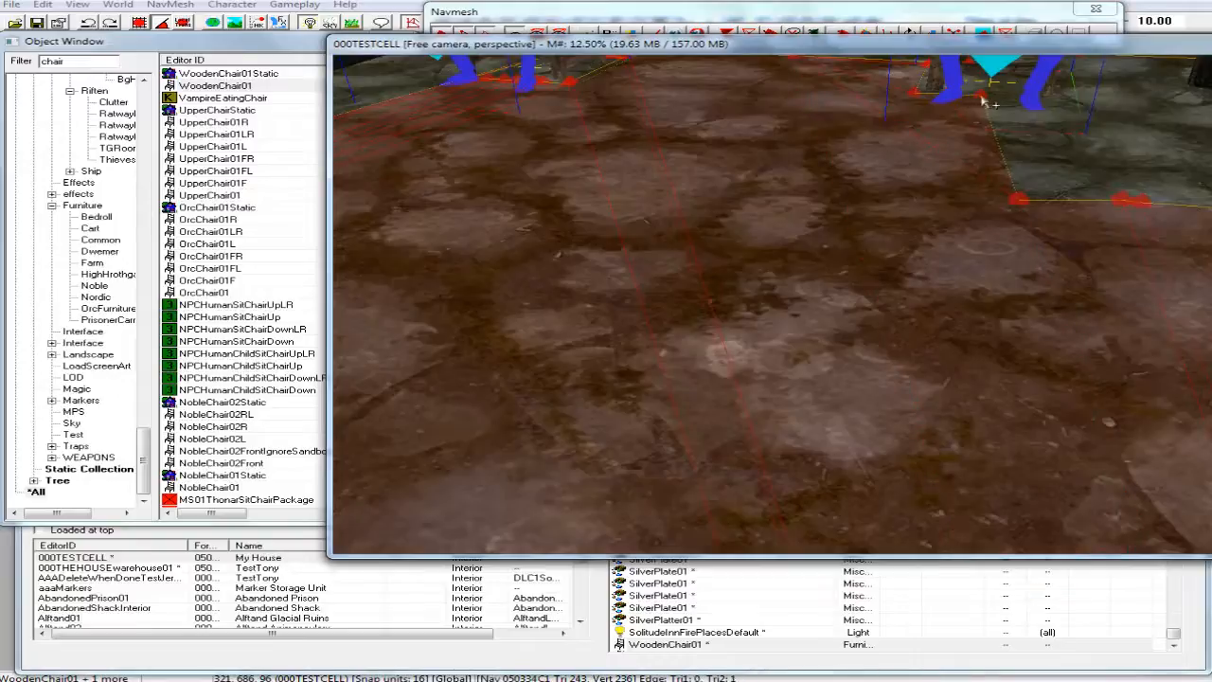
left_click(757, 78)
left_click(674, 32)
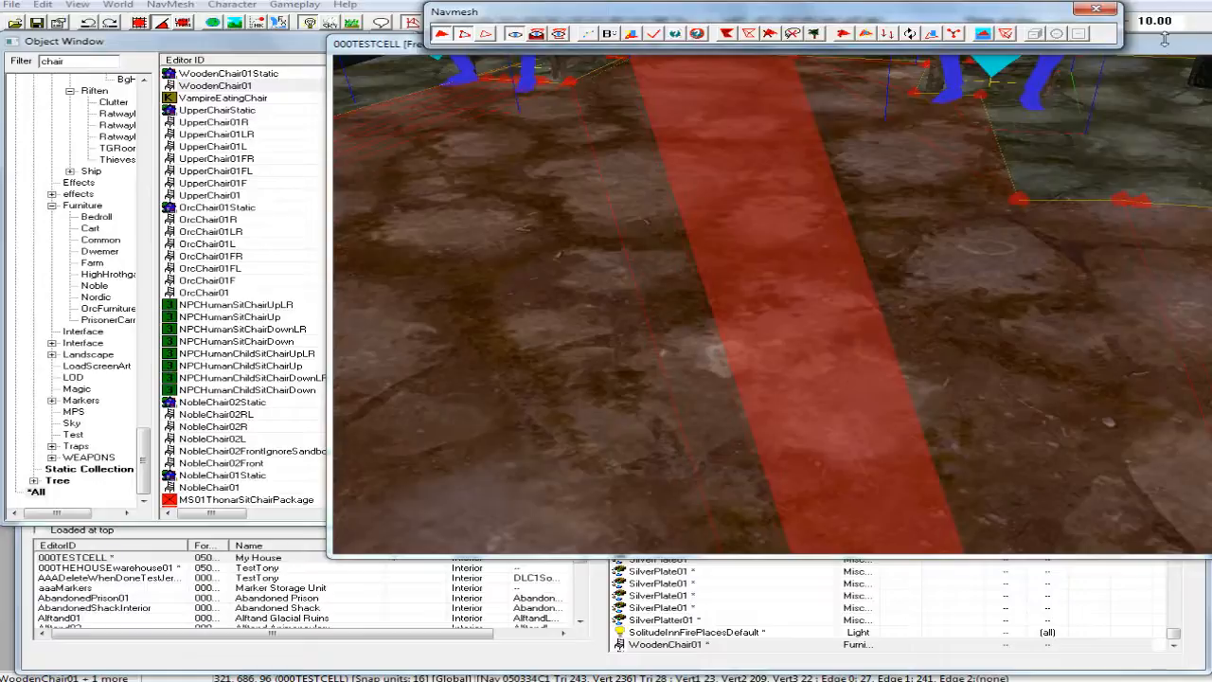
left_click(1131, 69)
key("v")
left_click(984, 96)
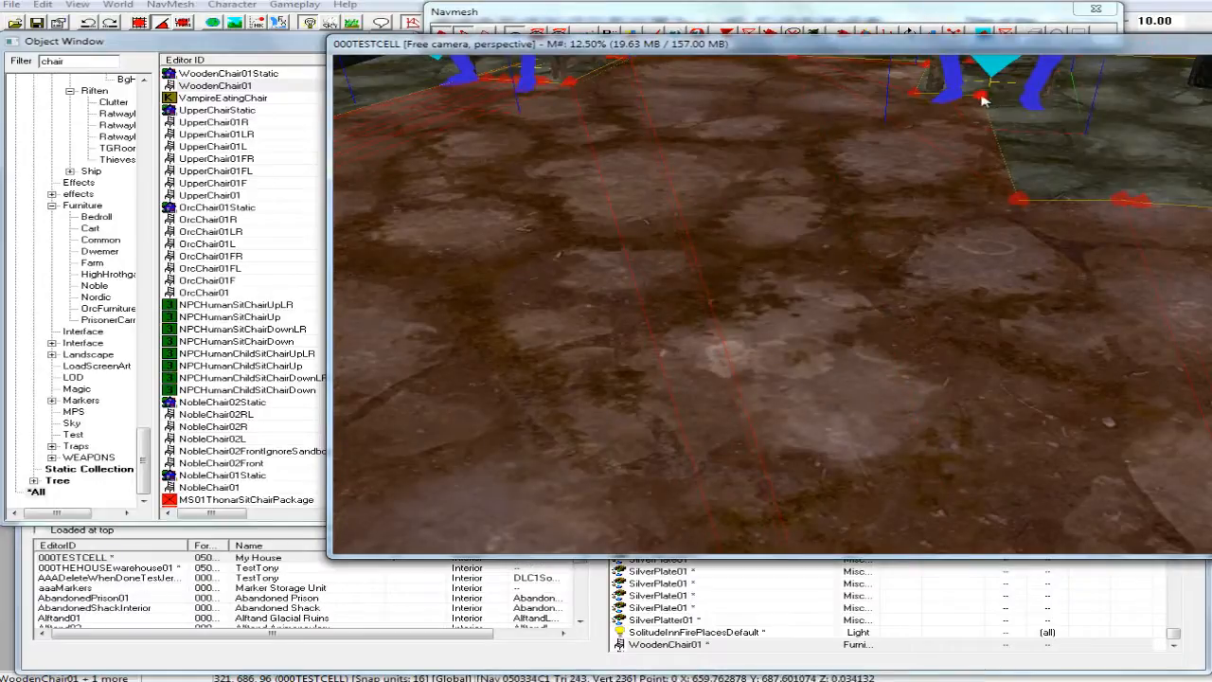
left_click(1018, 200, "ctrl")
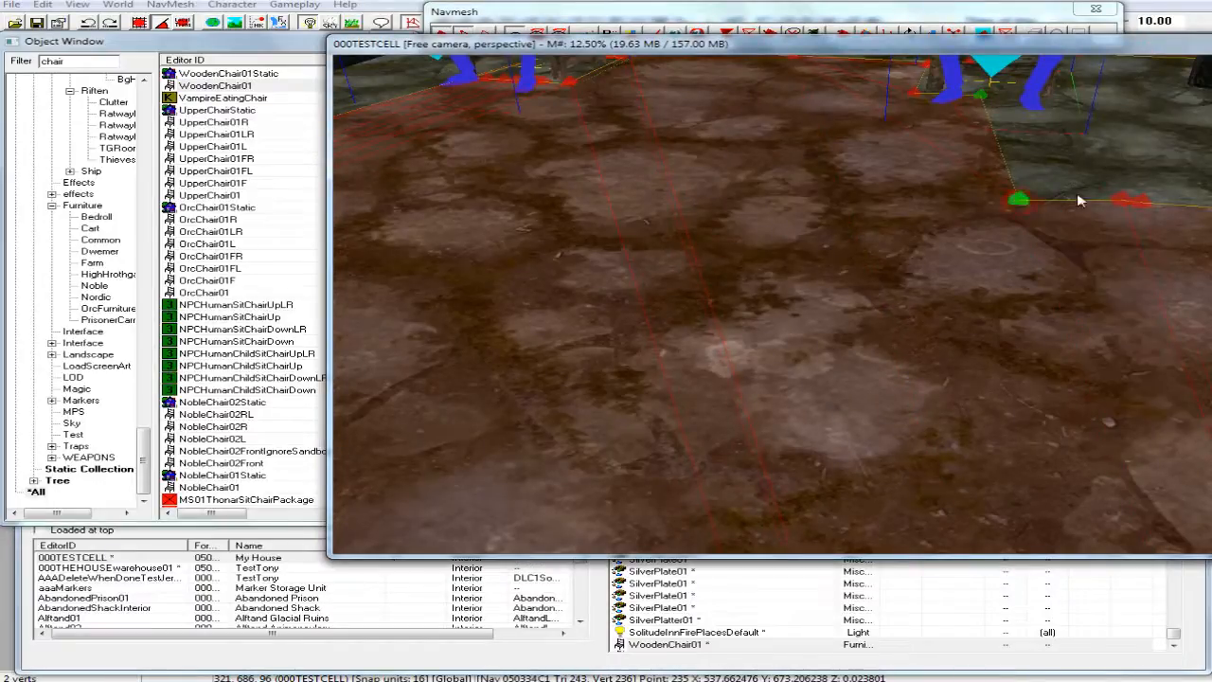
left_click(1124, 202, "ctrl")
key("a")
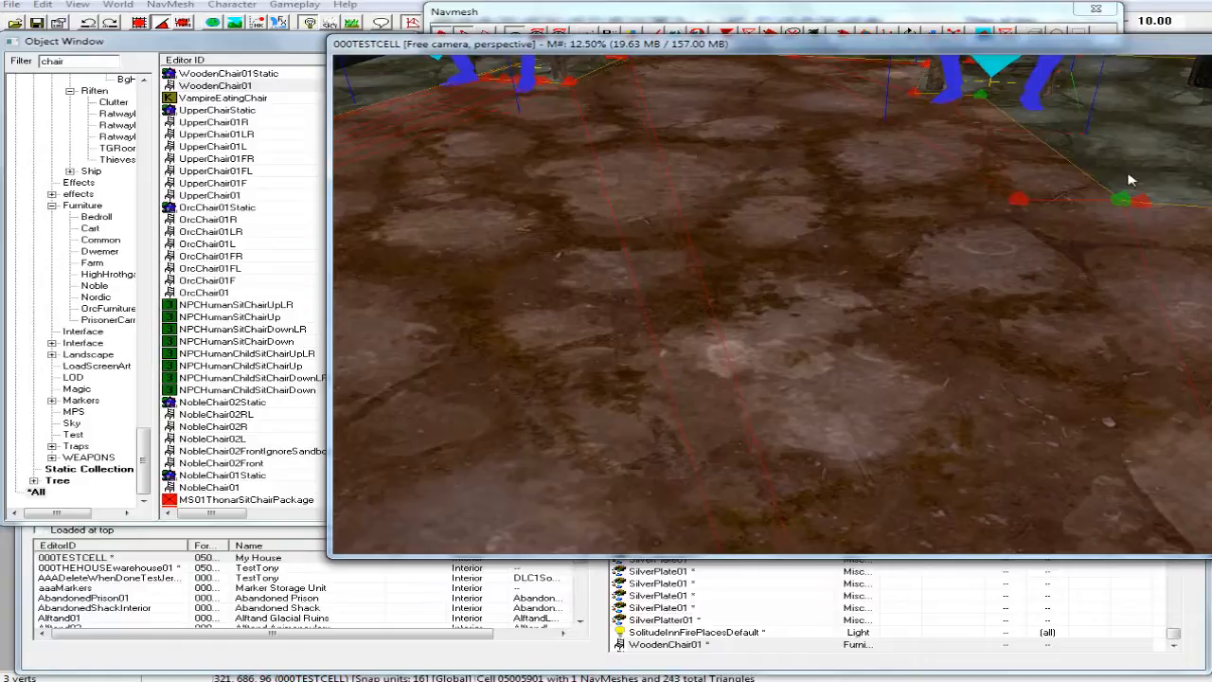
Extend the navmesh with a new vertex at the chair's front corner, filling the floor between the chair and the dining table.
scroll(1128, 193, "down", 8)
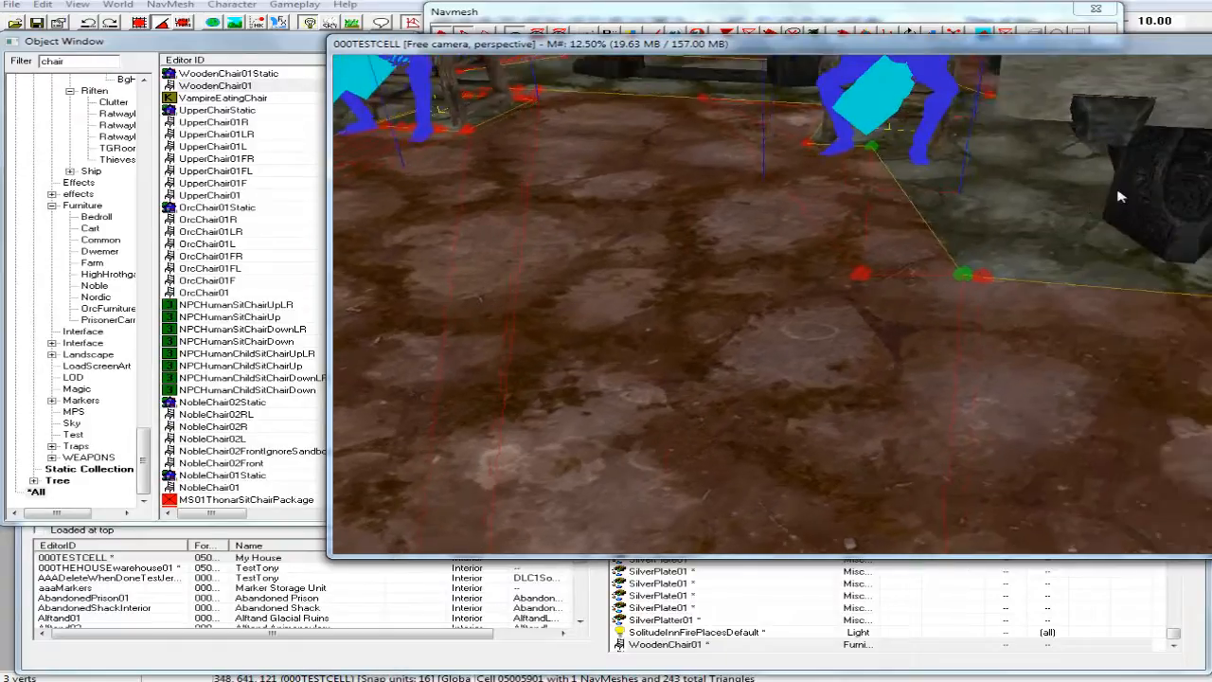
scroll(1126, 200, "up", 8)
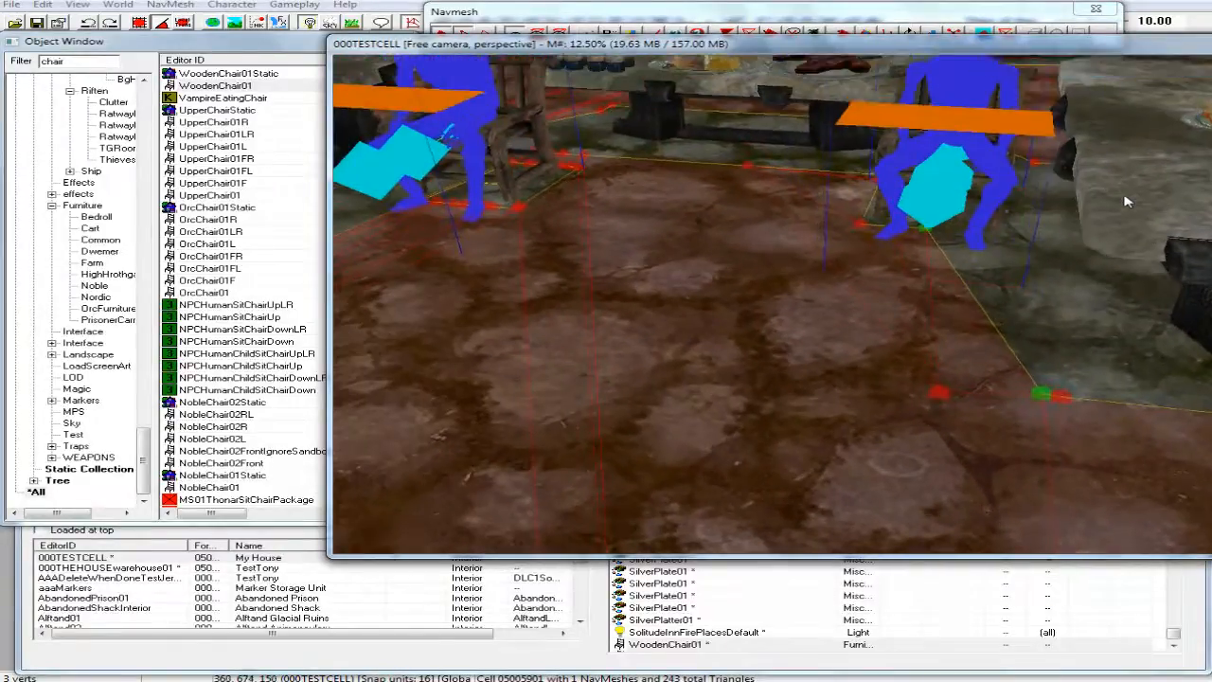
scroll(1126, 202, "down", 6)
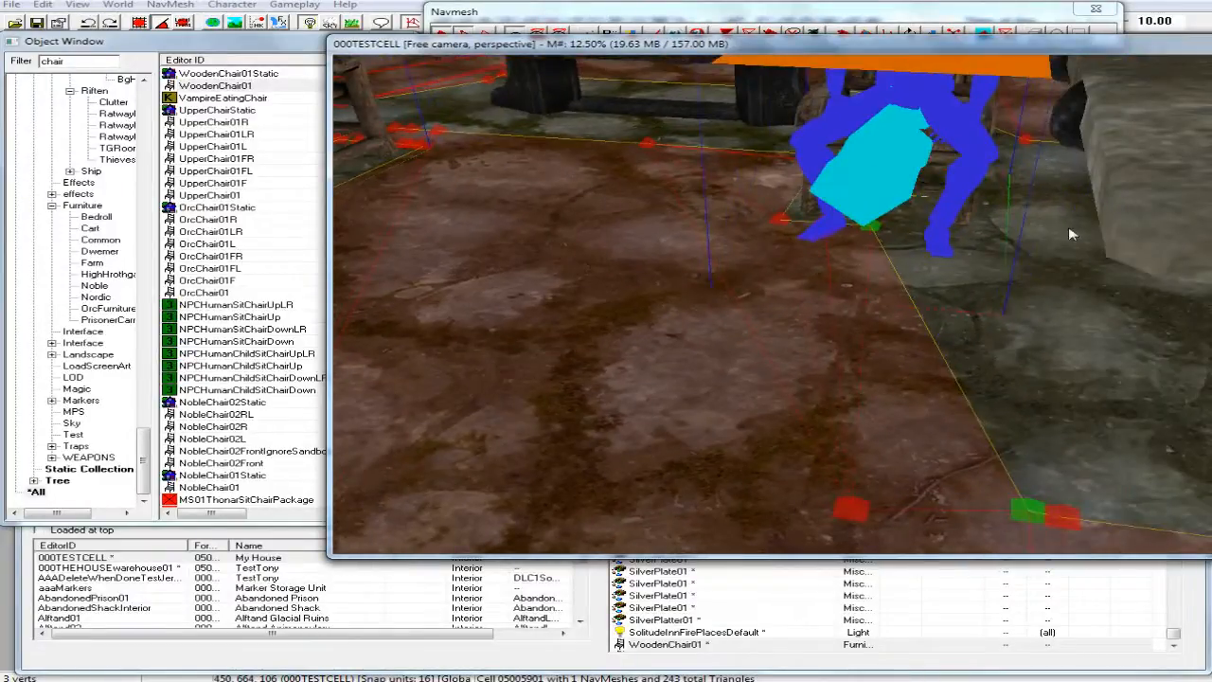
mouse_move(1022, 239)
middle_mouse_down("shift")
mouse_move(1011, 272)
mouse_move(1030, 238)
middle_mouse_up("shift")
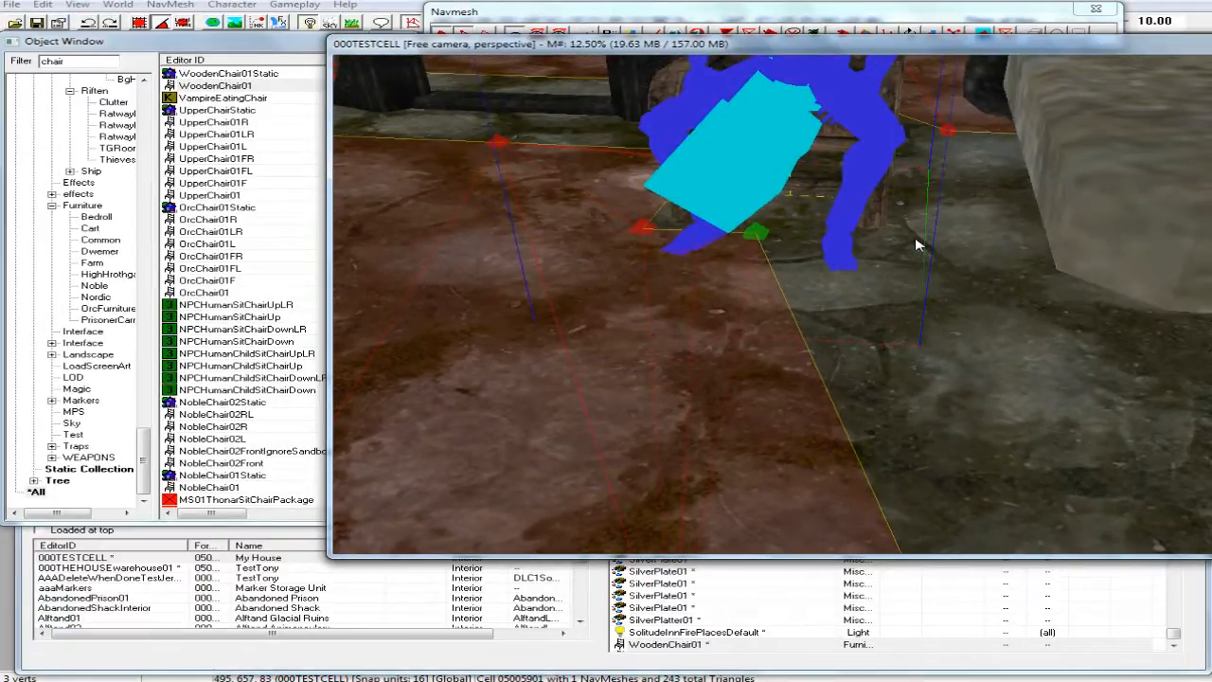
right_click(916, 232, "ctrl")
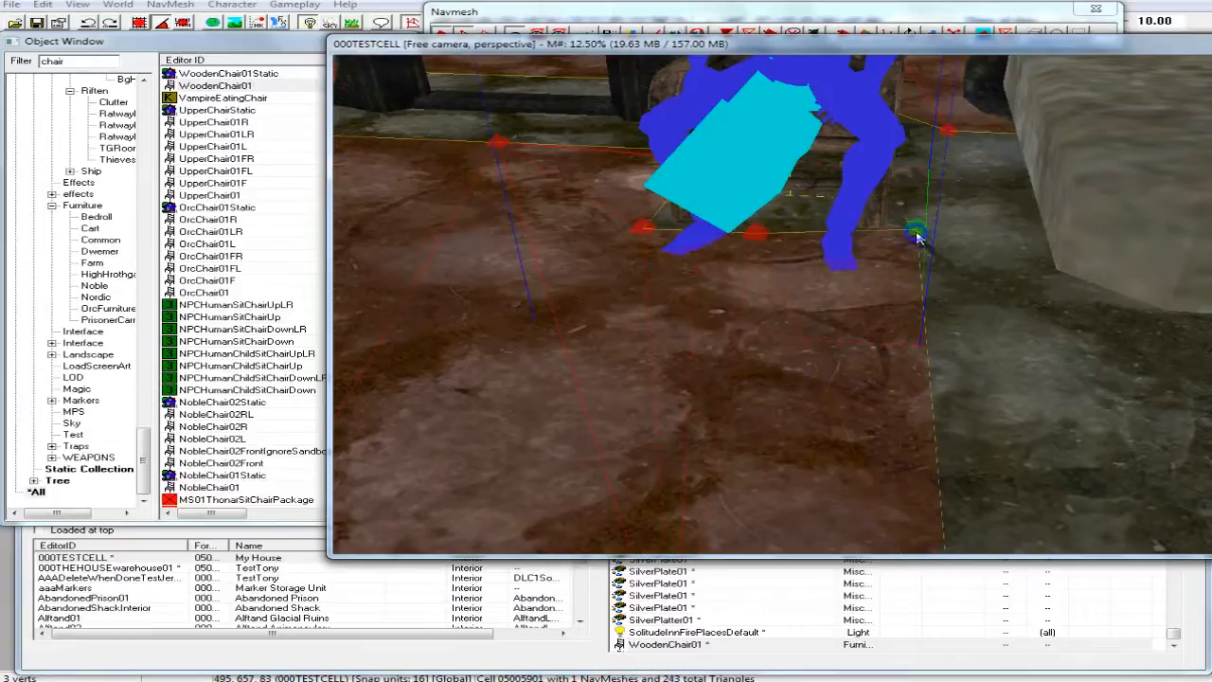
Examine the navmesh edges around the wooden chairs on both sides of the food table.
middle_click_drag(921, 239, 941, 234, "shift")
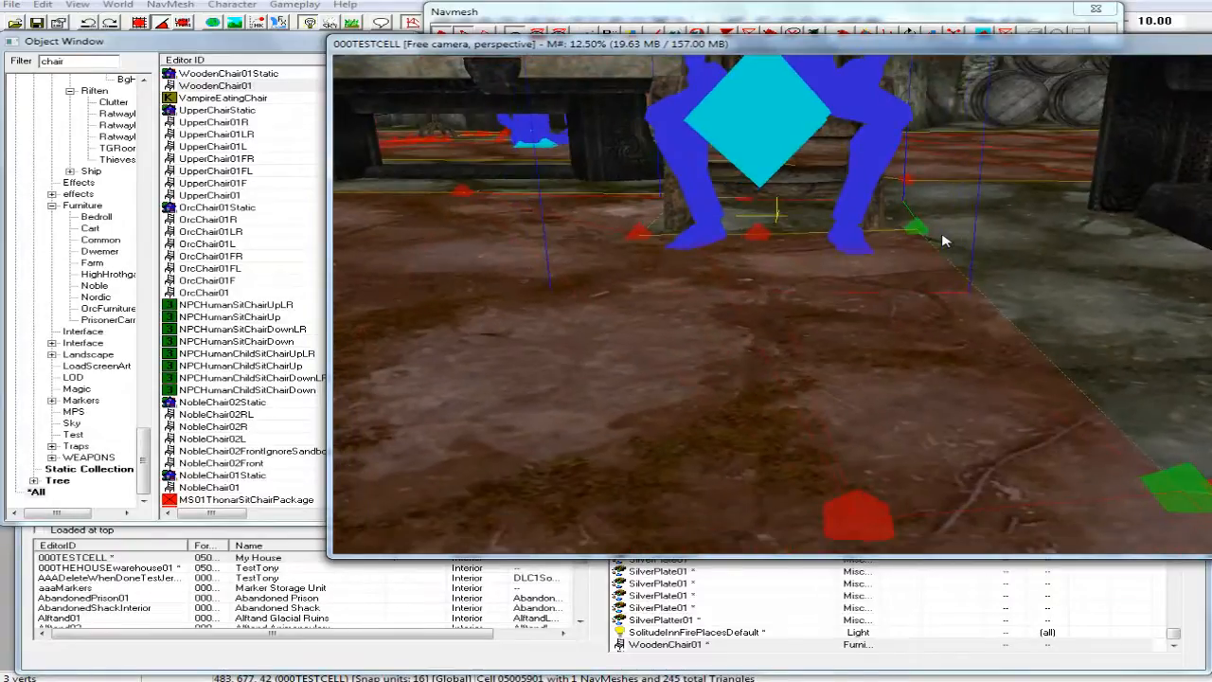
scroll(943, 241, "down", 5)
middle_click_drag(958, 248, 979, 252, "shift")
scroll(788, 343, "up", 3)
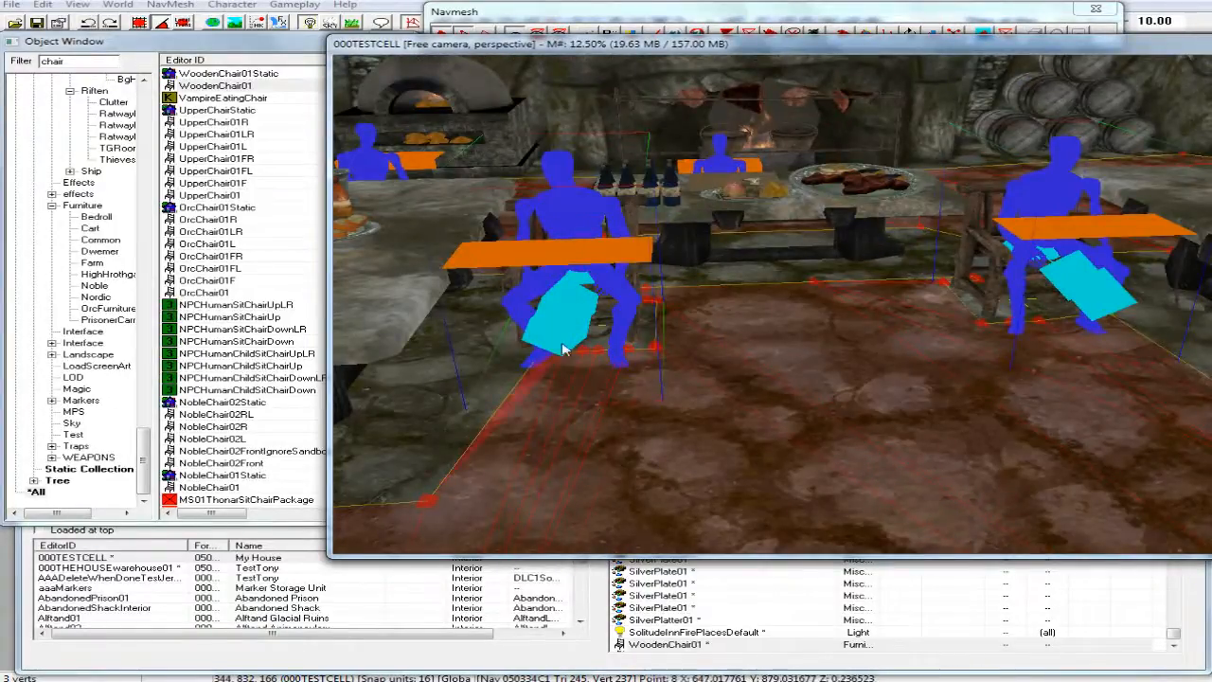
mouse_move(552, 390)
middle_mouse_down("shift")
mouse_move(483, 389)
mouse_move(576, 377)
mouse_move(482, 473)
mouse_move(547, 448)
mouse_move(533, 439)
mouse_move(525, 458)
mouse_move(533, 446)
middle_mouse_up("shift")
scroll(547, 447, "up", 8)
left_click(533, 438)
scroll(525, 459, "down", 4)
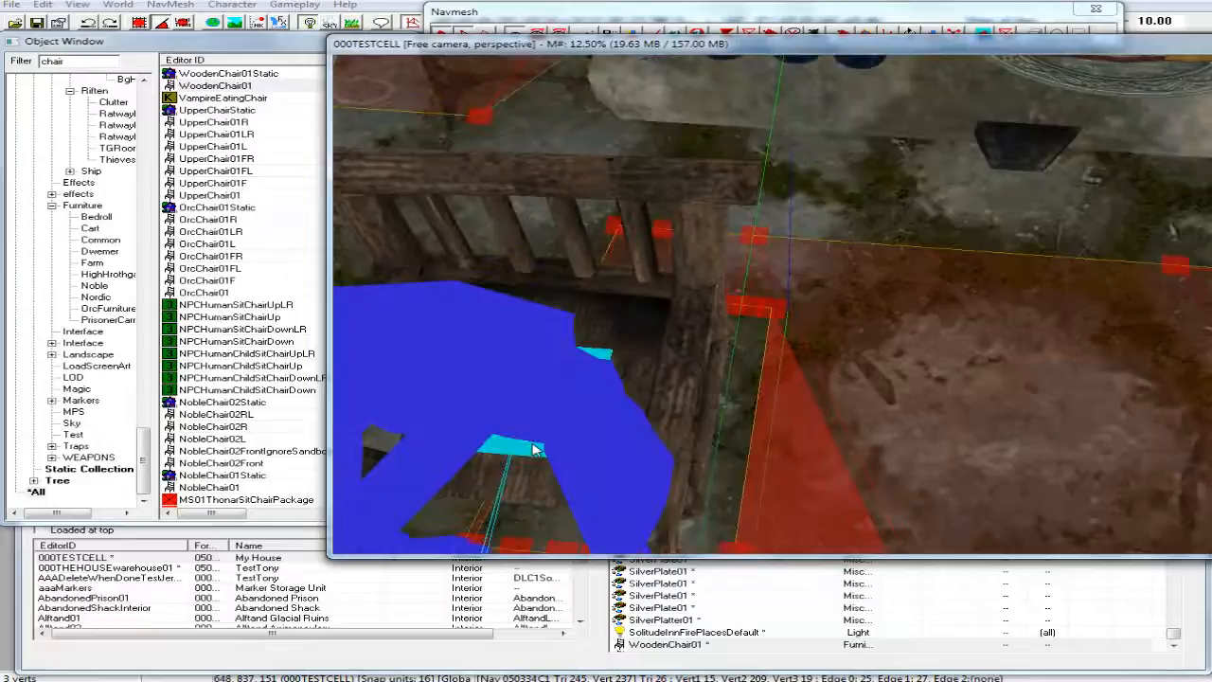
Delete the eight navmesh vertices forming the narrow strip between the wooden chair's back and the end of the food table.
left_click(763, 240)
middle_click_drag(763, 239, 663, 237, "shift")
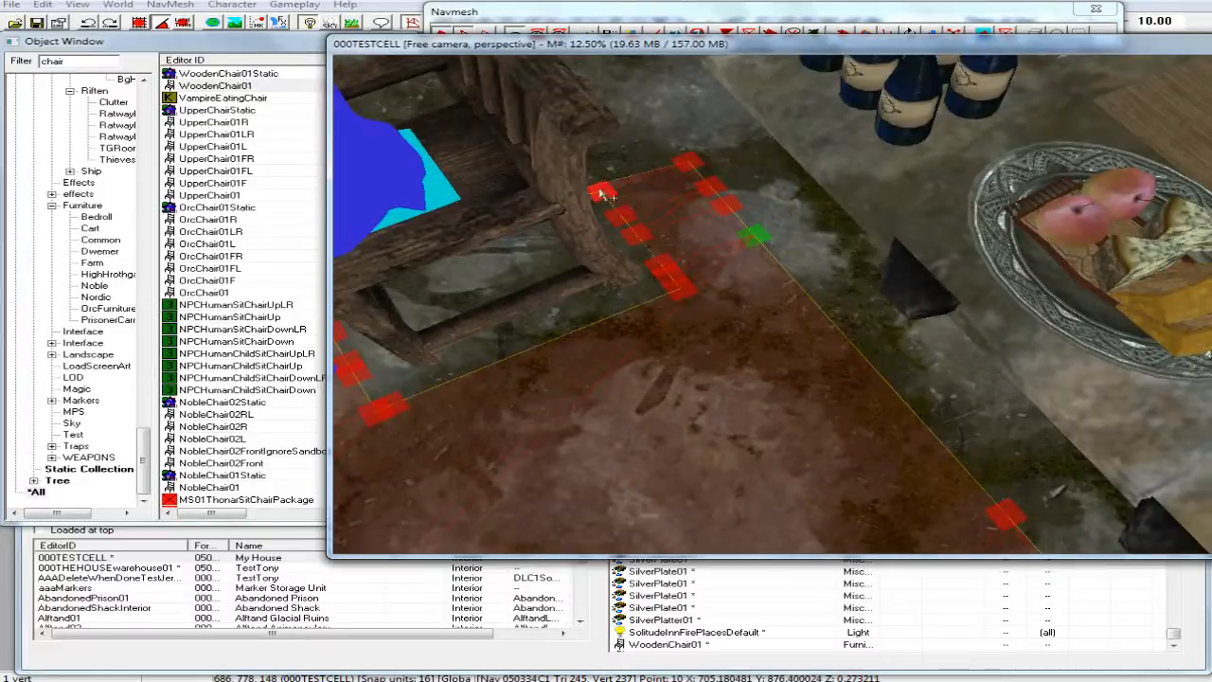
left_click(687, 162)
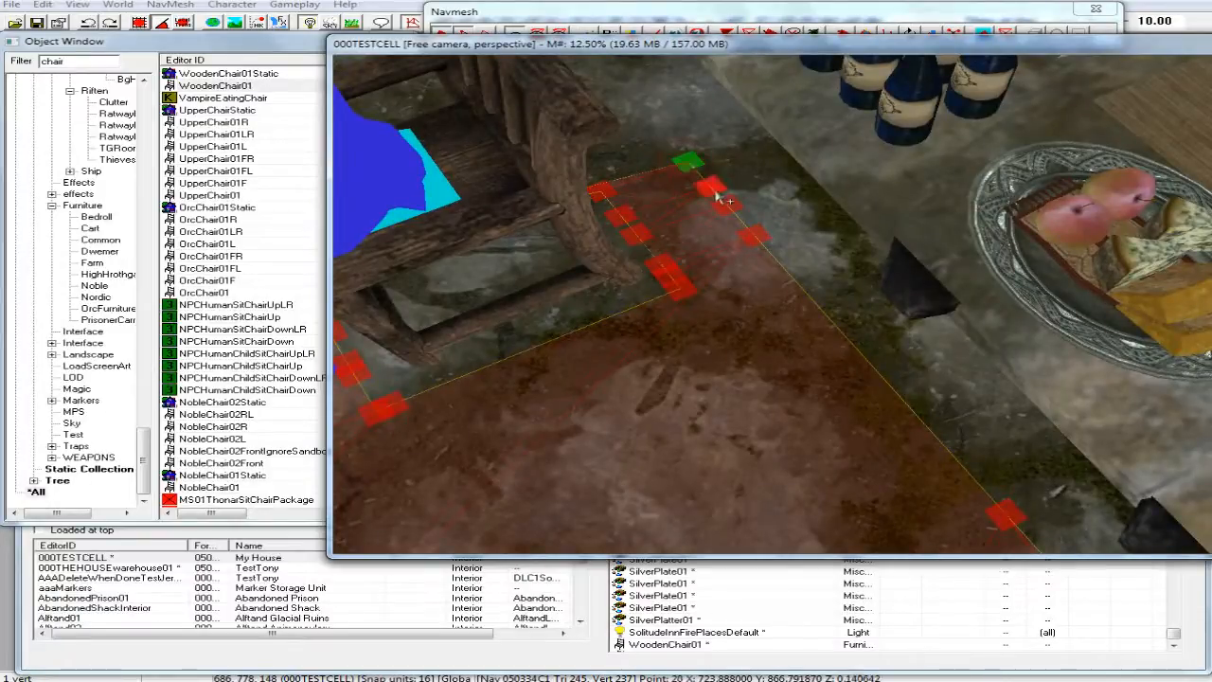
left_click(710, 186, "ctrl")
left_click(729, 207, "ctrl")
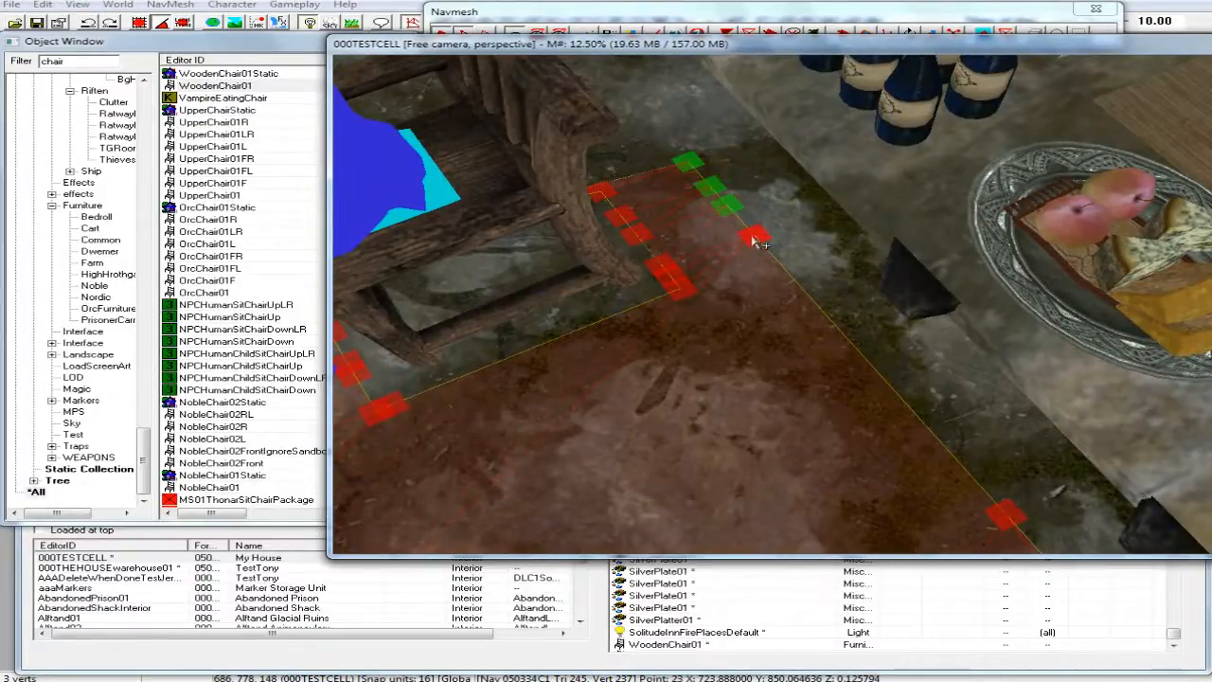
left_click(665, 272, "ctrl")
left_click(636, 234, "ctrl")
left_click(620, 217, "ctrl")
left_click(603, 189, "ctrl")
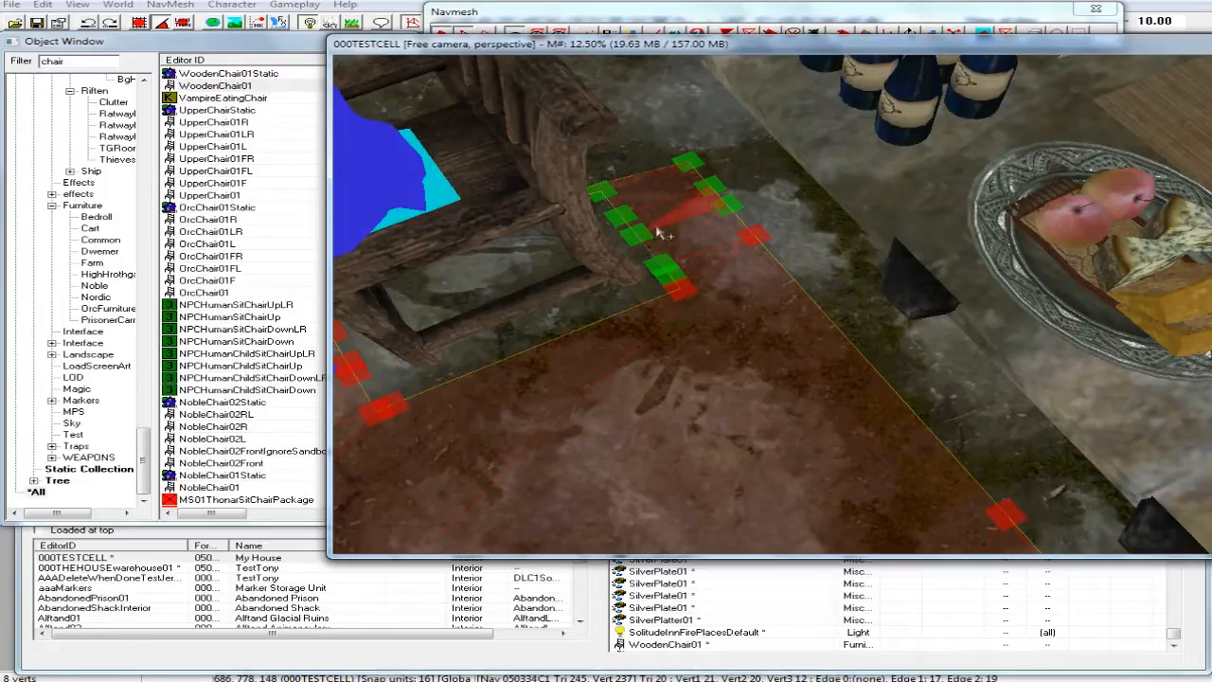
key("Delete")
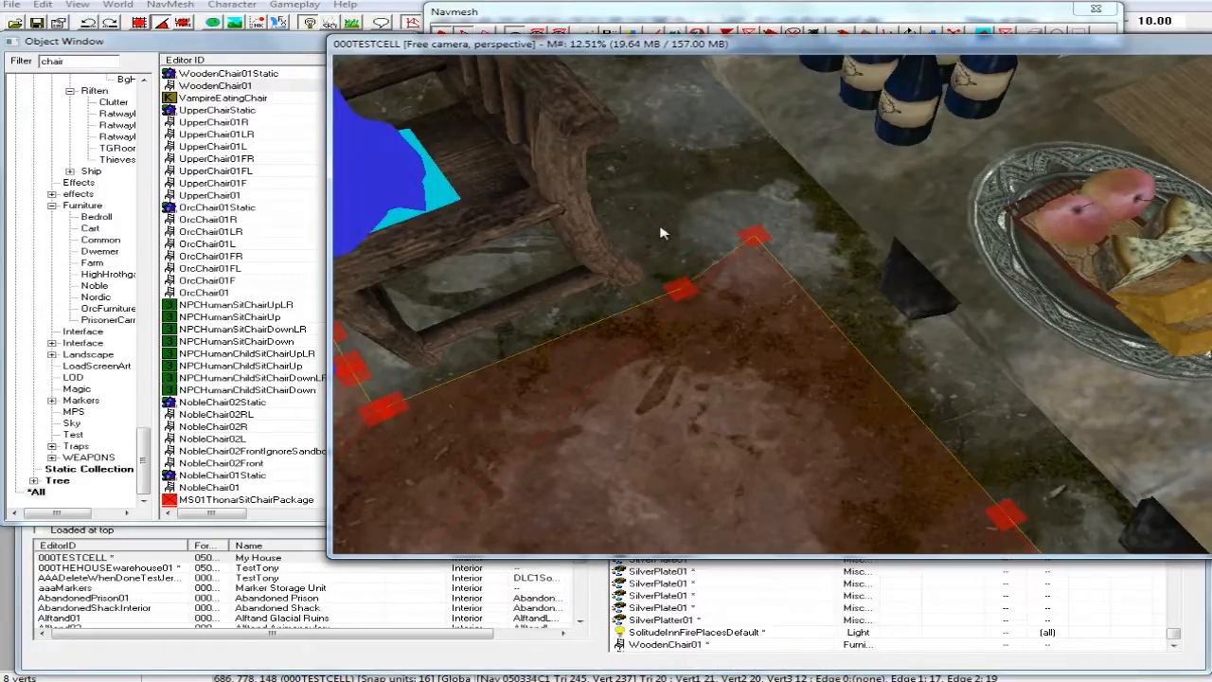
Delete the sliver navmesh triangles and end vertices between the food table's edge and the back of the opposite wooden chair.
scroll(698, 251, "down", 10)
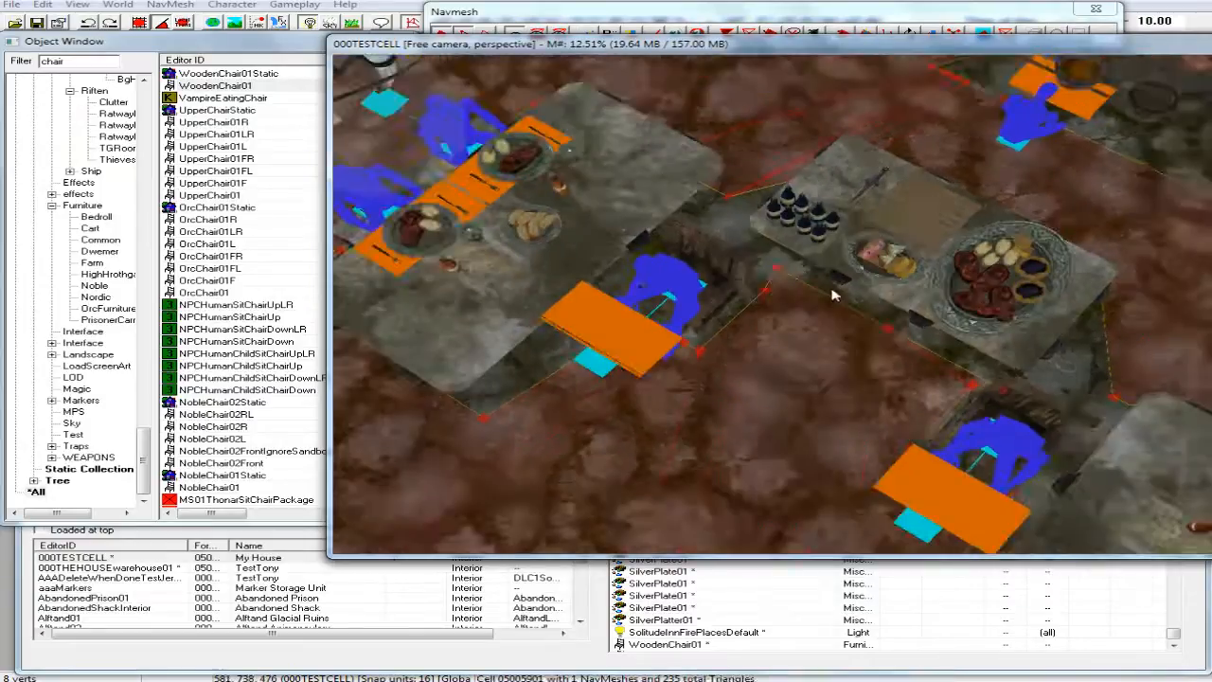
middle_click_drag(819, 297, 819, 297)
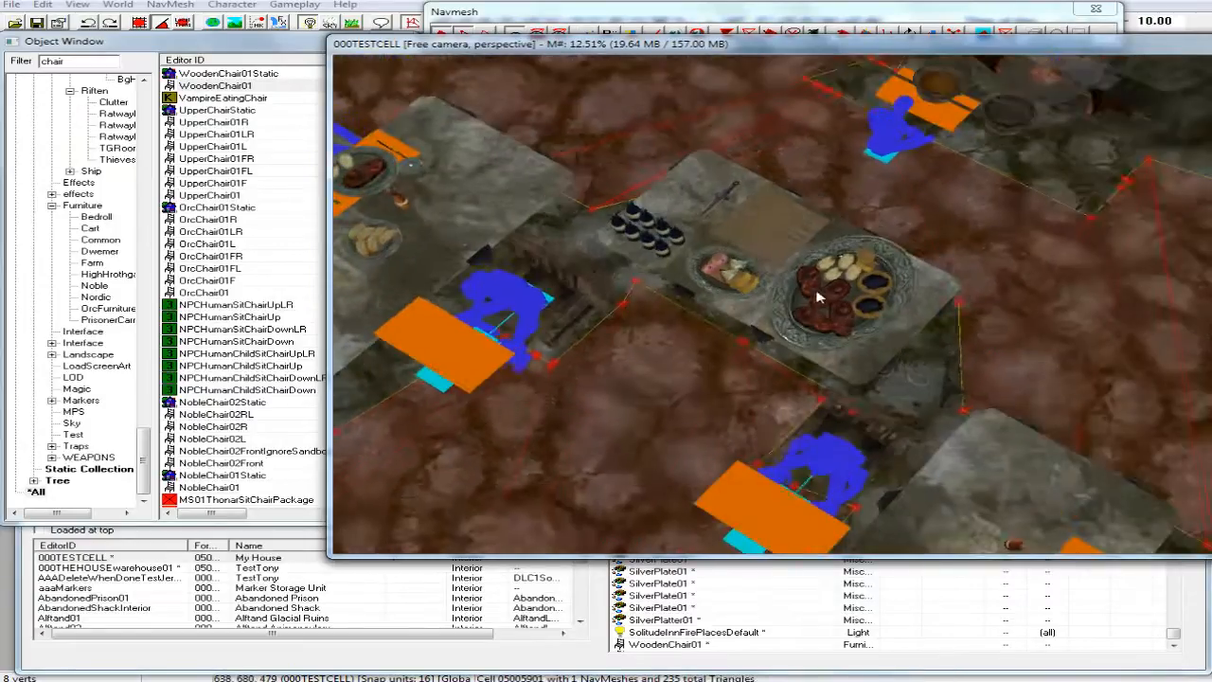
scroll(798, 337, "up", 5)
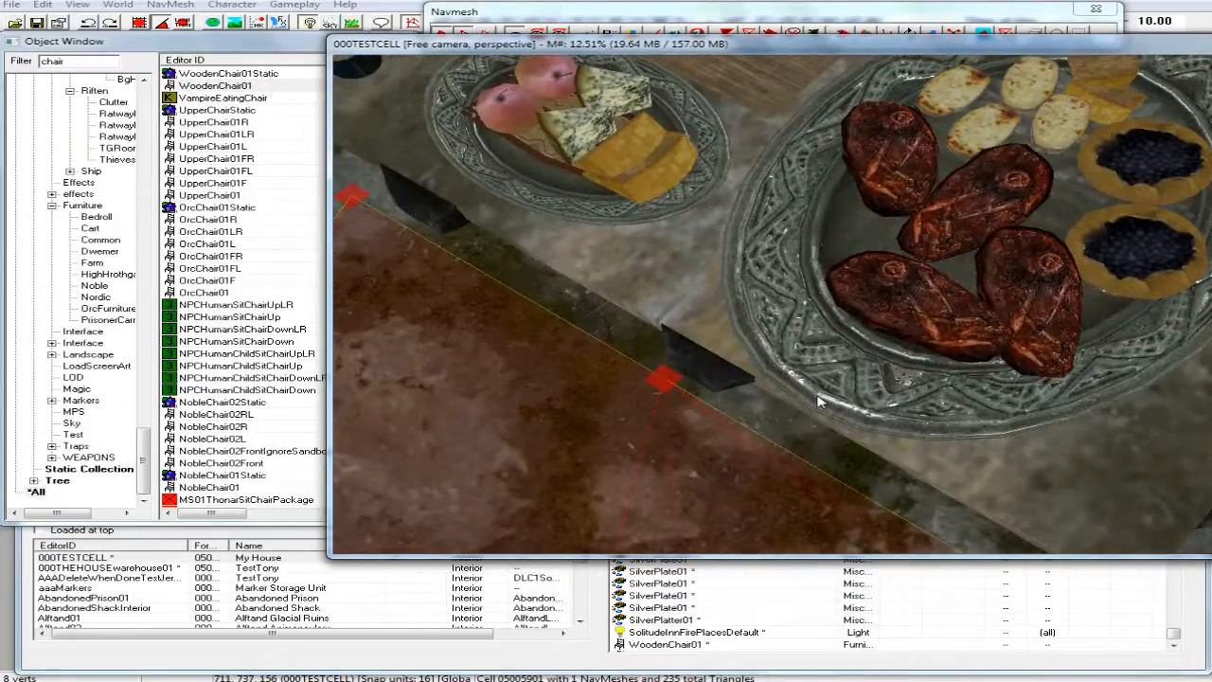
middle_click_drag(818, 396, 816, 390)
left_click(855, 287)
middle_click_drag(857, 289, 906, 316, "shift")
scroll(888, 305, "down", 3)
left_click(914, 317)
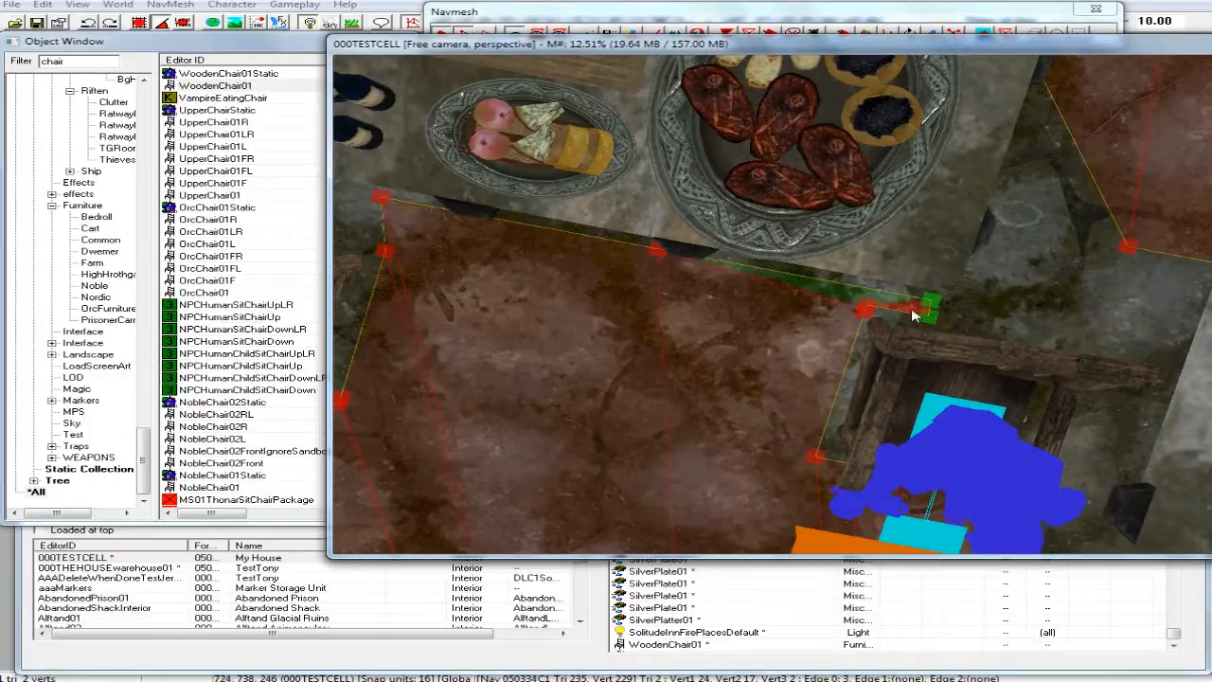
key("Delete")
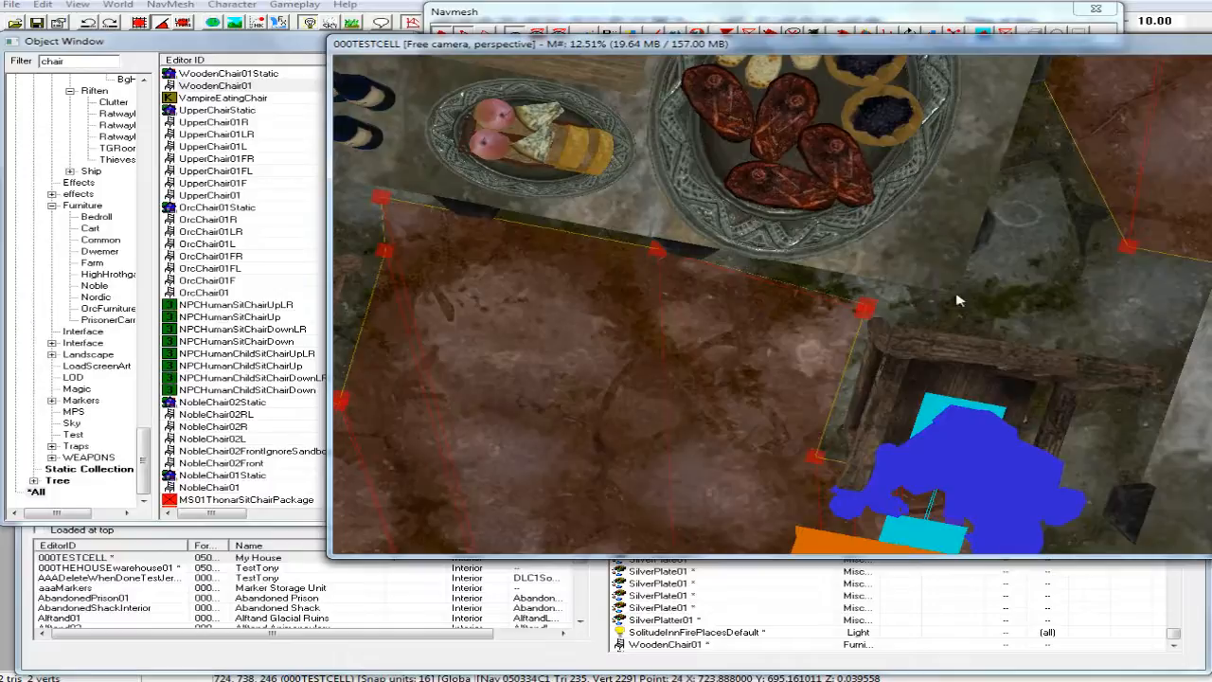
Finalize the cell's navmesh and leave navmesh editing.
middle_click_drag(964, 293, 985, 234, "shift")
scroll(984, 233, "down", 5)
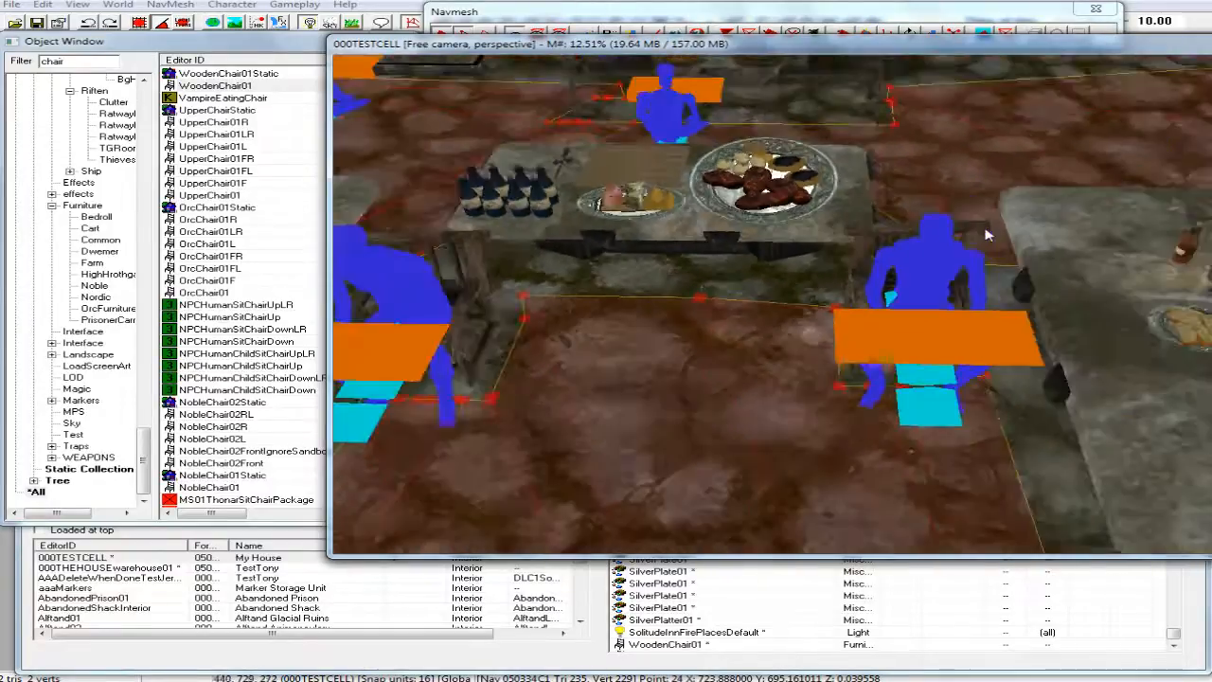
scroll(985, 229, "down", 5)
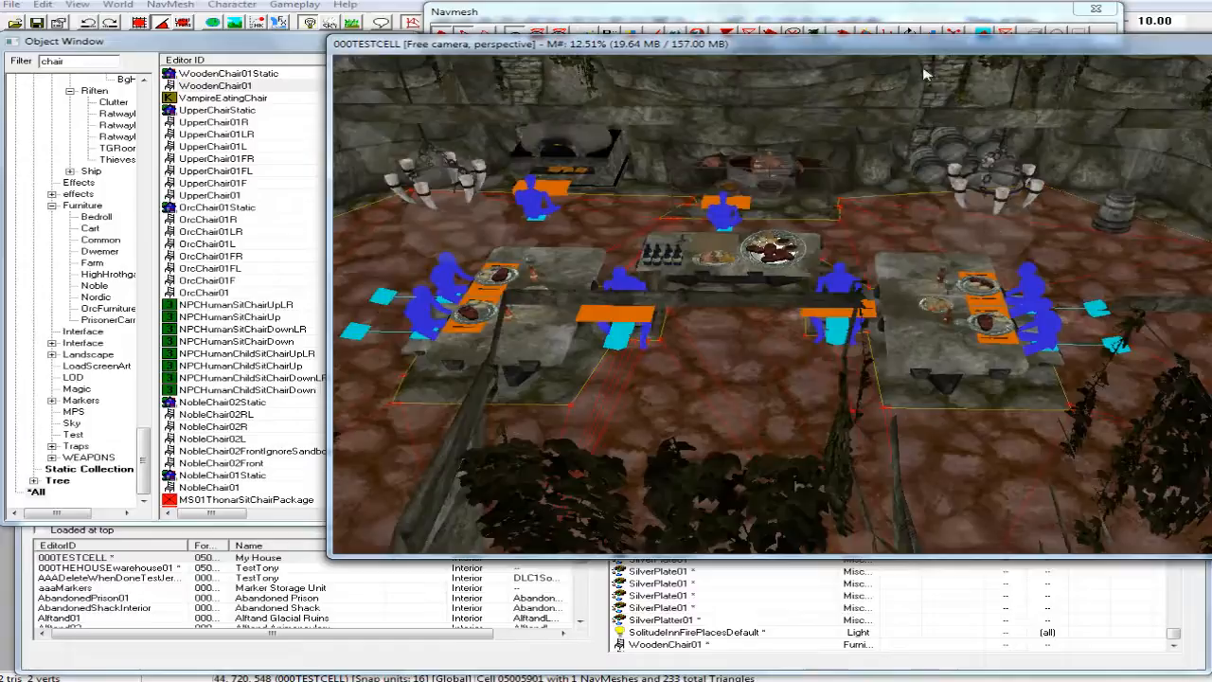
left_click(863, 15)
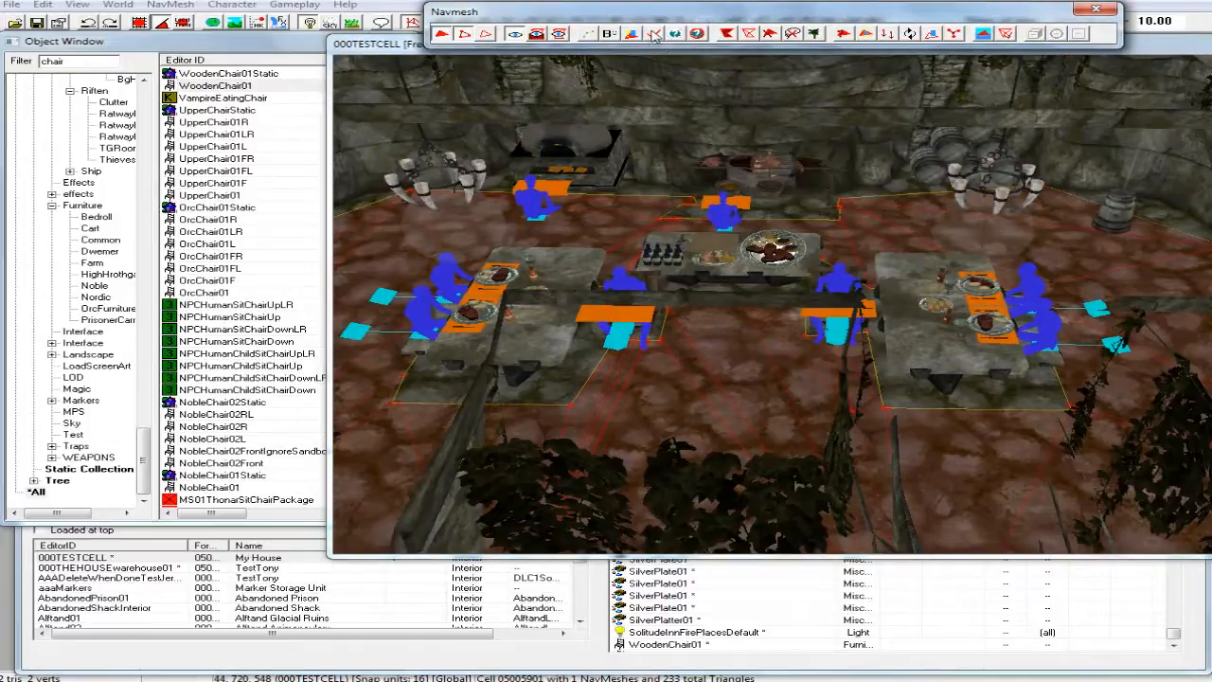
left_click(654, 34)
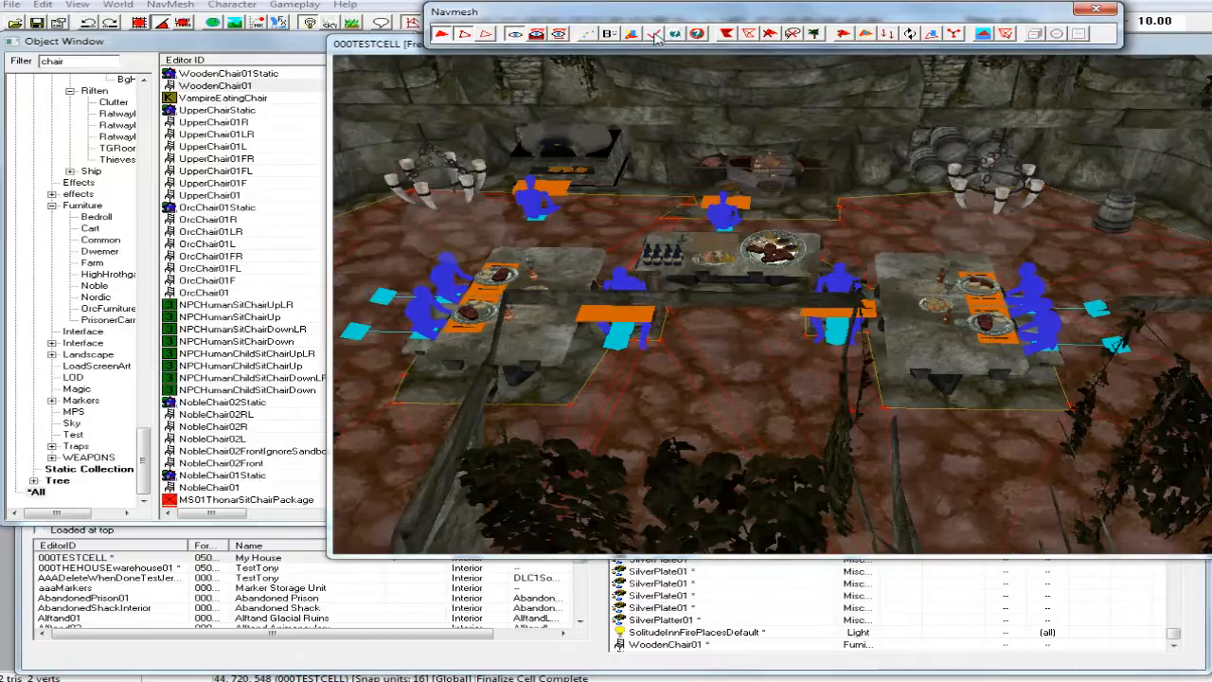
left_click(1096, 8)
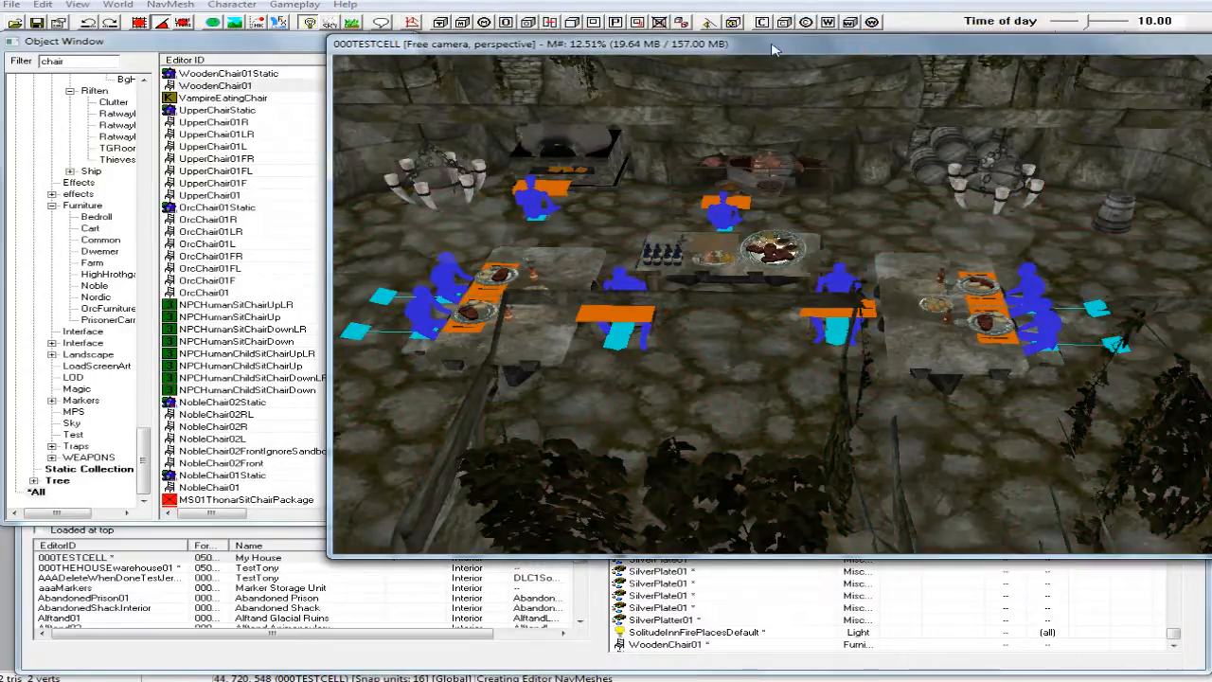
Switch the render view to the cell's own lighting and save the plugin.
key("a")
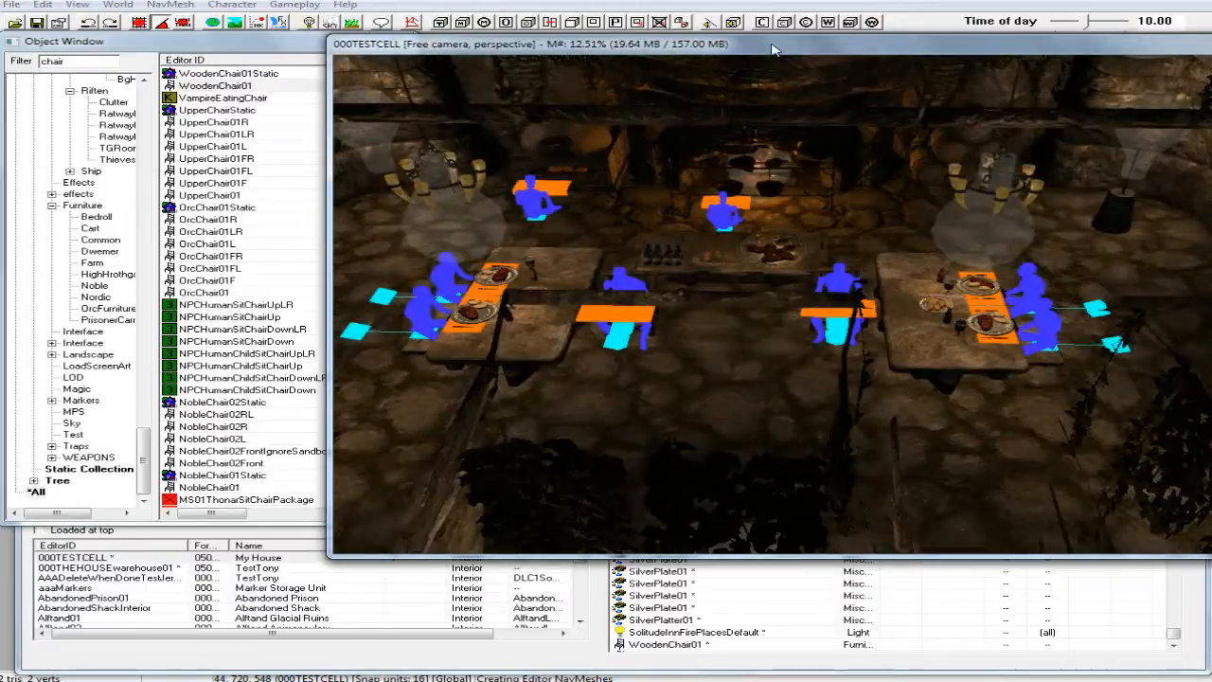
left_click(35, 22)
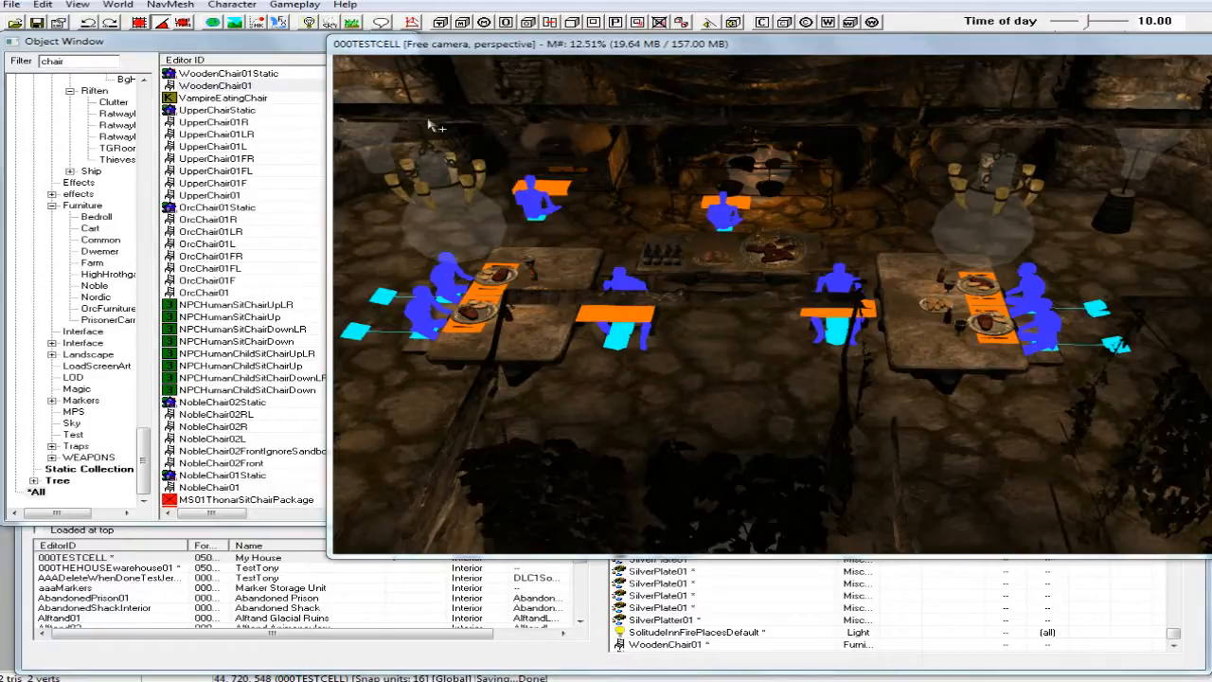
Look over the furnished dining area and the adjoining halls of the cell from above.
left_click(698, 48)
middle_click_drag(678, 125, 473, 192, "shift")
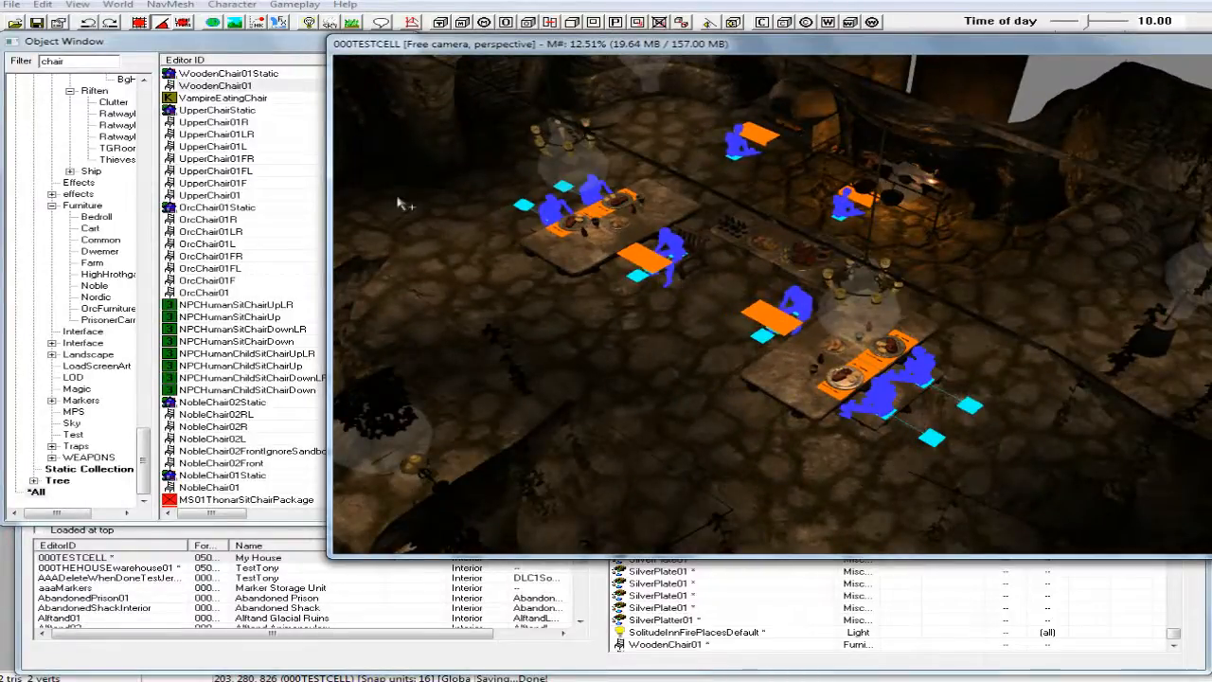
middle_click_drag(645, 255, 578, 182)
scroll(564, 251, "down", 3)
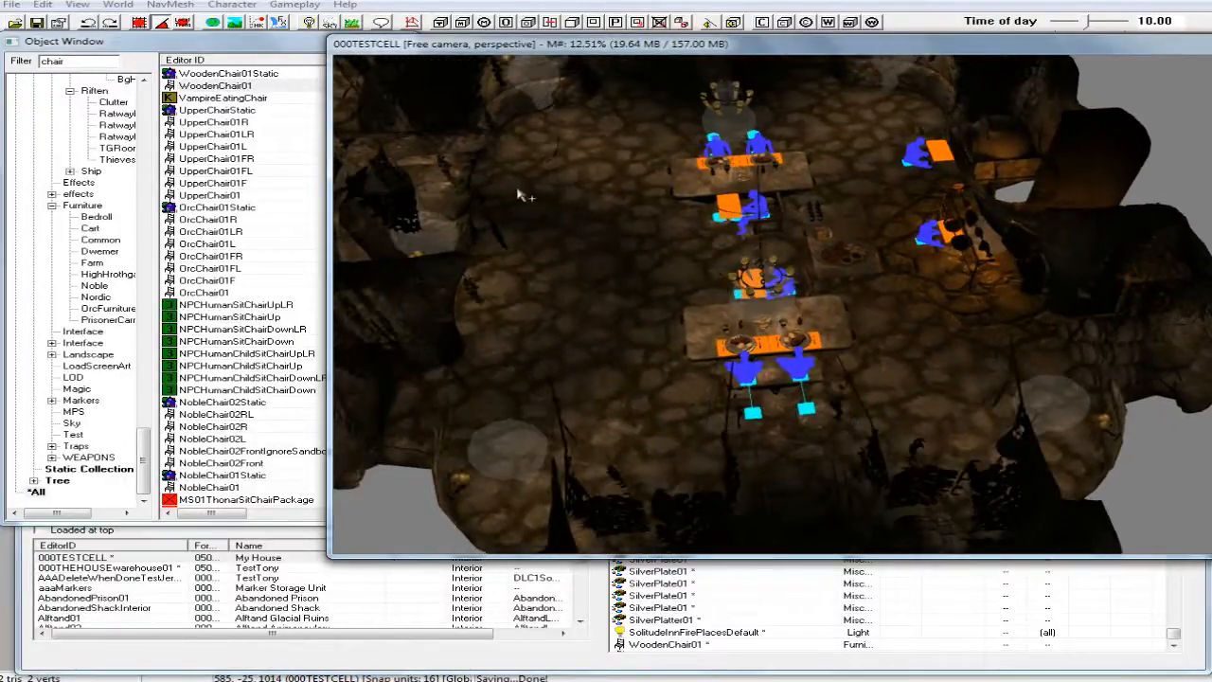
middle_click_drag(591, 184, 605, 197)
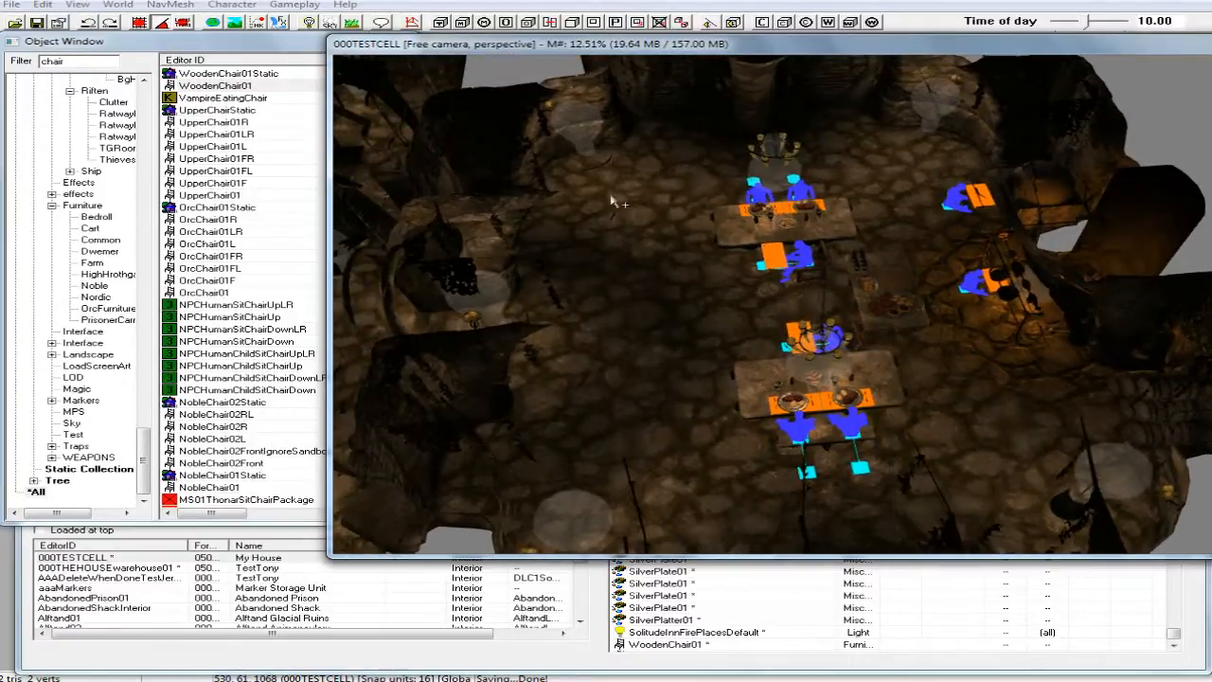
middle_click_drag(641, 186, 833, 125, "shift")
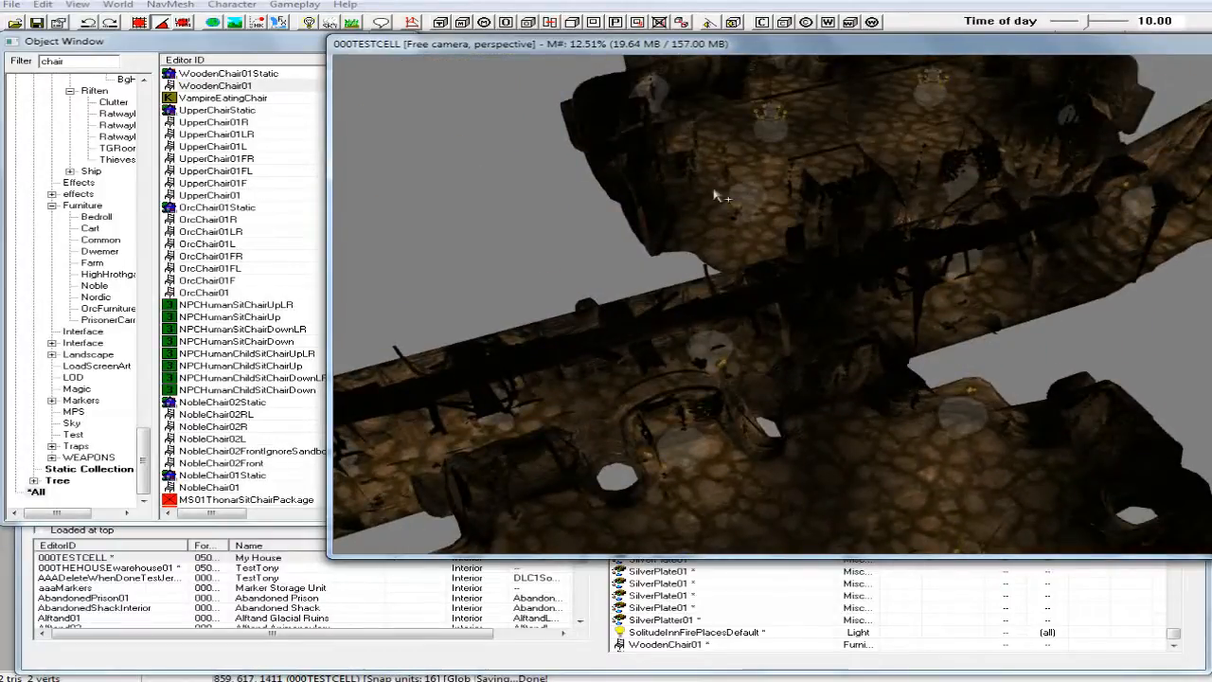
scroll(717, 277, "down", 2)
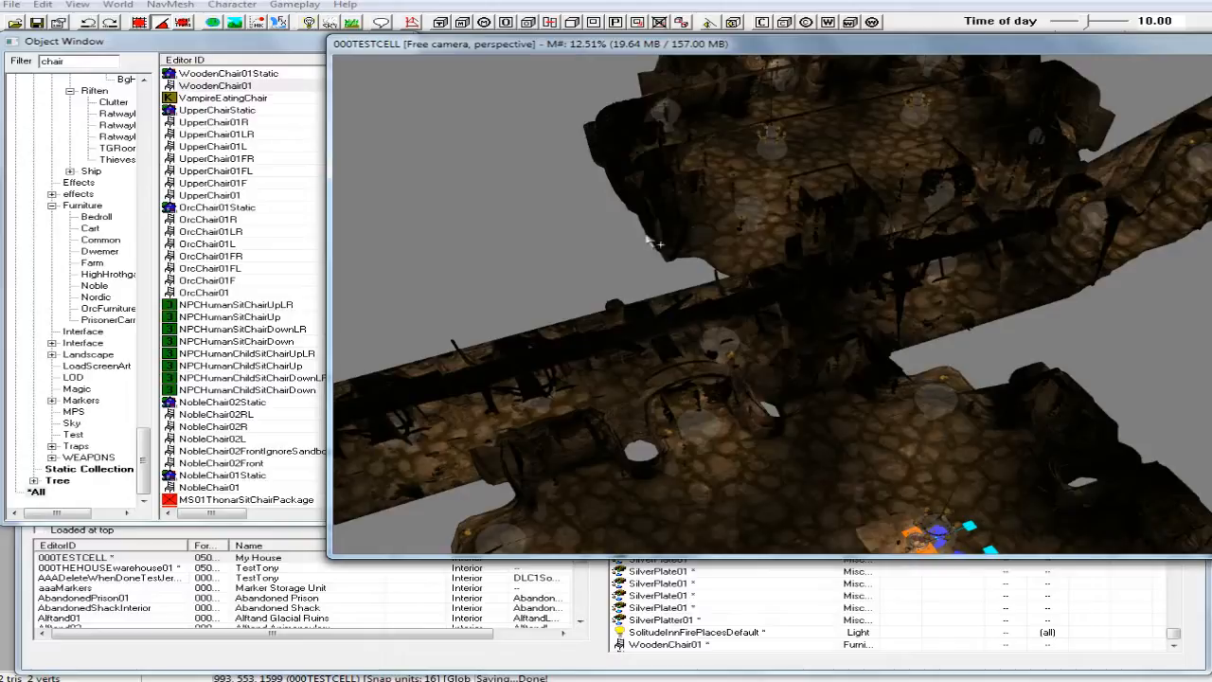